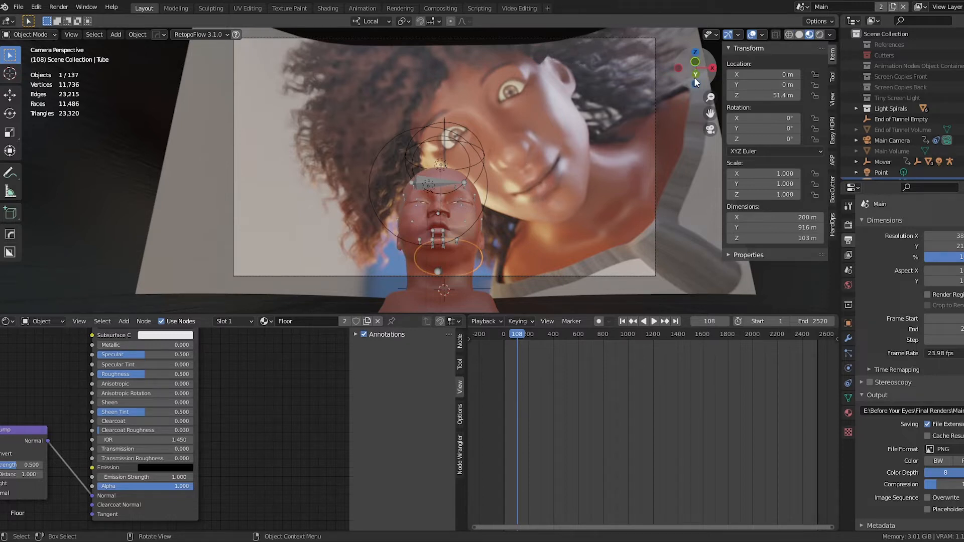
Leave the camera view, select the curved New Flat Screen behind the head and examine it from several angles
middle_click_drag(485, 144, 490, 192)
scroll(488, 188, "up", 3)
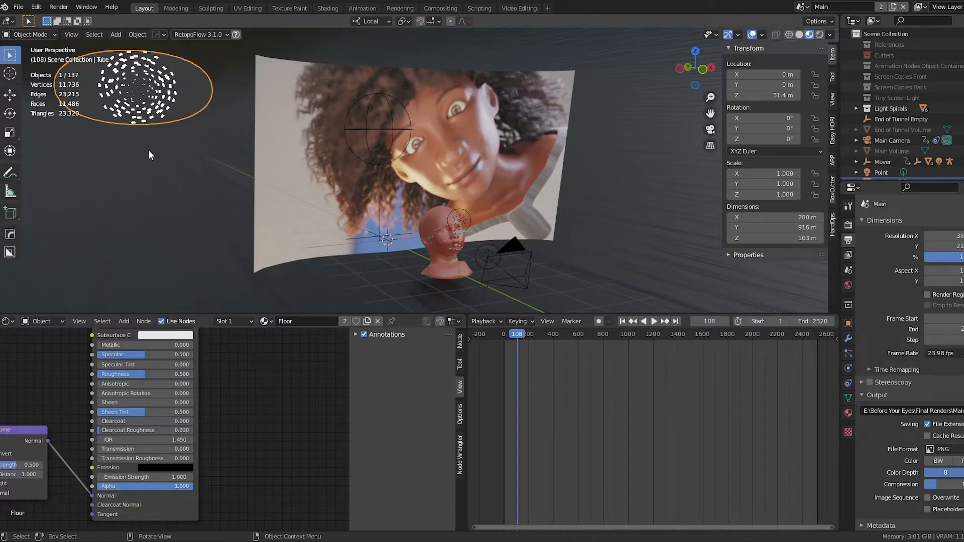
scroll(153, 154, "down", 10)
middle_click_drag(235, 97, 248, 147)
middle_click_drag(294, 189, 360, 149)
scroll(360, 149, "up", 6)
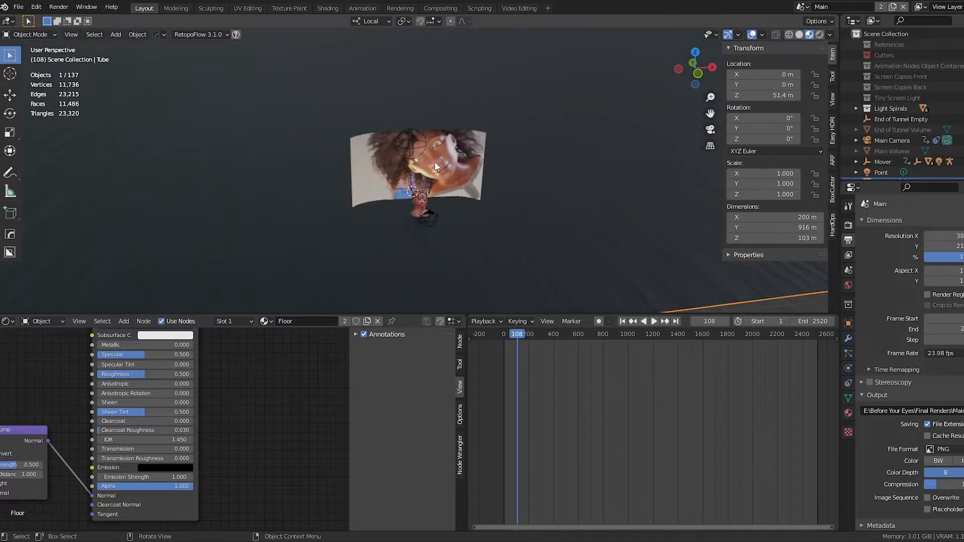
left_click(470, 144)
scroll(486, 216, "up", 3)
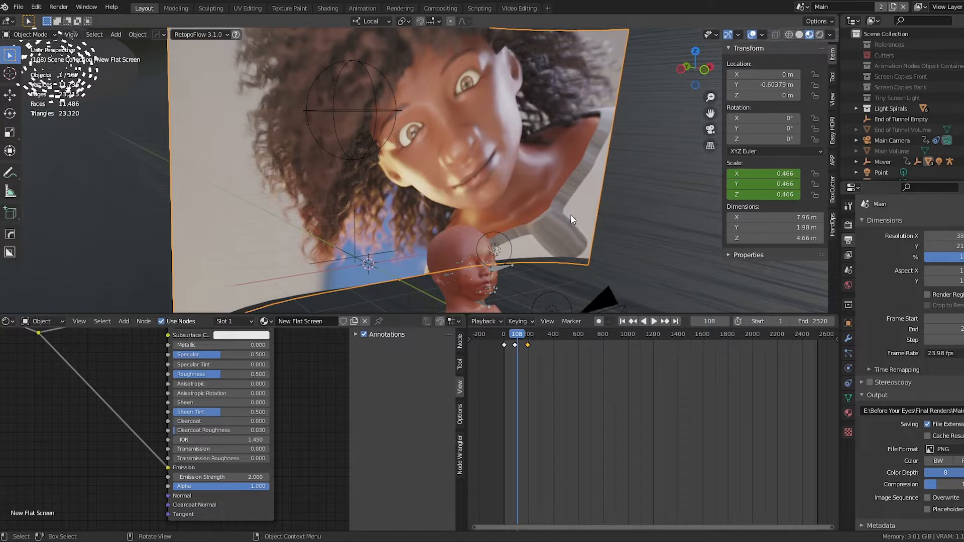
scroll(571, 215, "down", 3)
middle_click_drag(589, 213, 540, 210)
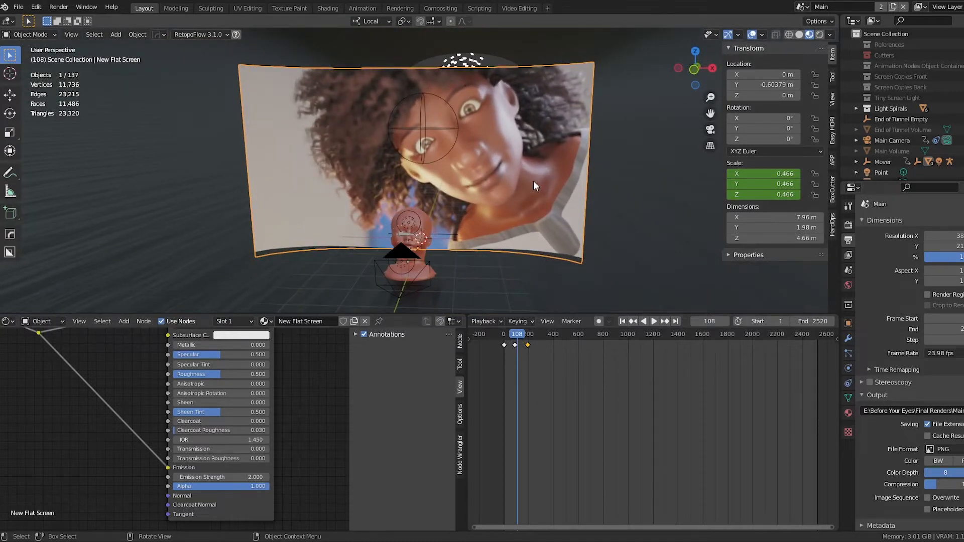
mouse_move(513, 168)
middle_mouse_down()
mouse_move(574, 168)
mouse_move(514, 173)
middle_mouse_up()
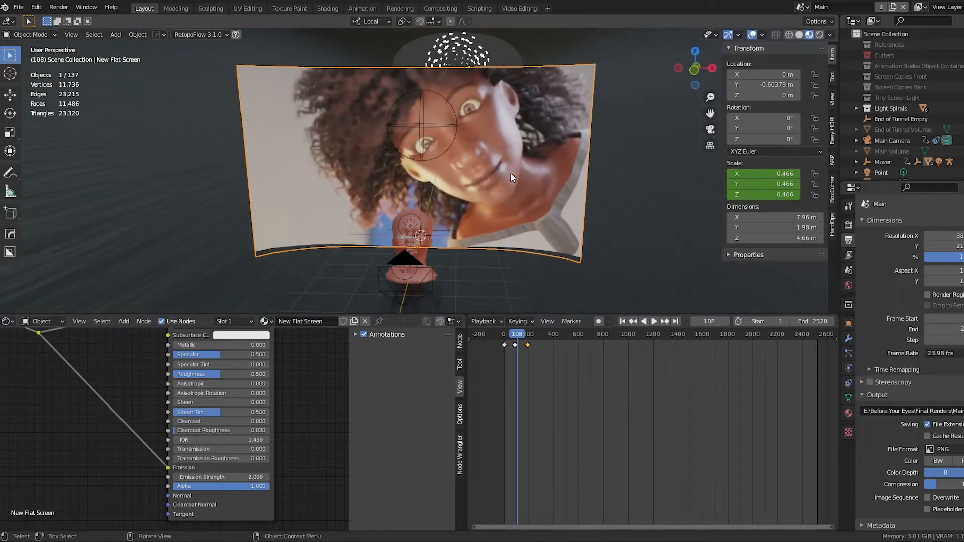
scroll(514, 171, "up", 4)
scroll(510, 173, "down", 4)
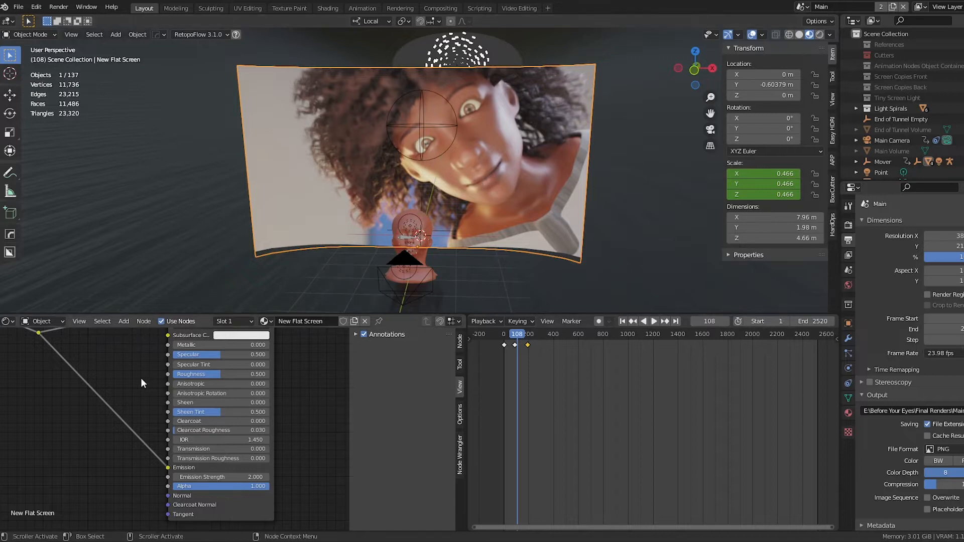
Examine the image sequence texture node feeding the New Flat Screen material
middle_click_drag(124, 371, 277, 444)
scroll(252, 418, "down", 4)
middle_click_drag(234, 415, 195, 400)
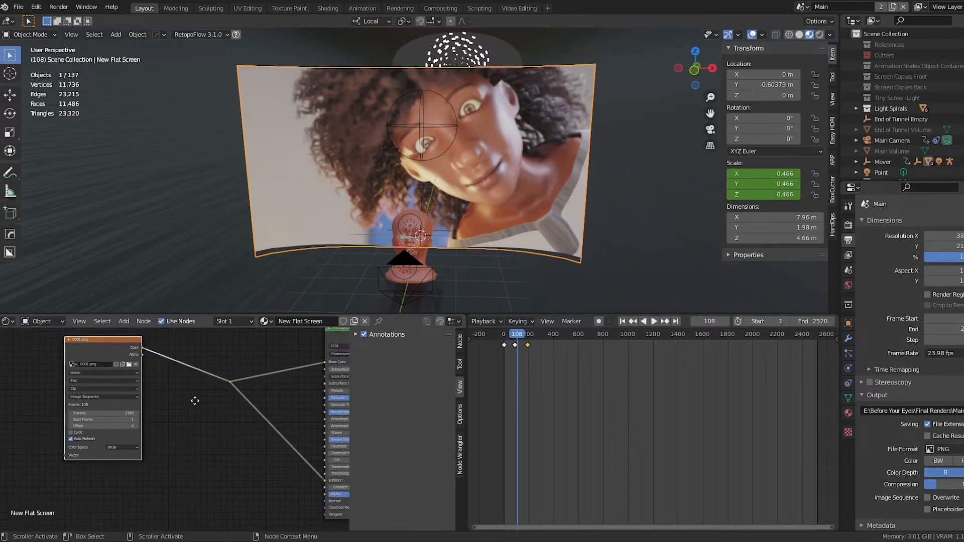
scroll(194, 401, "down", 1)
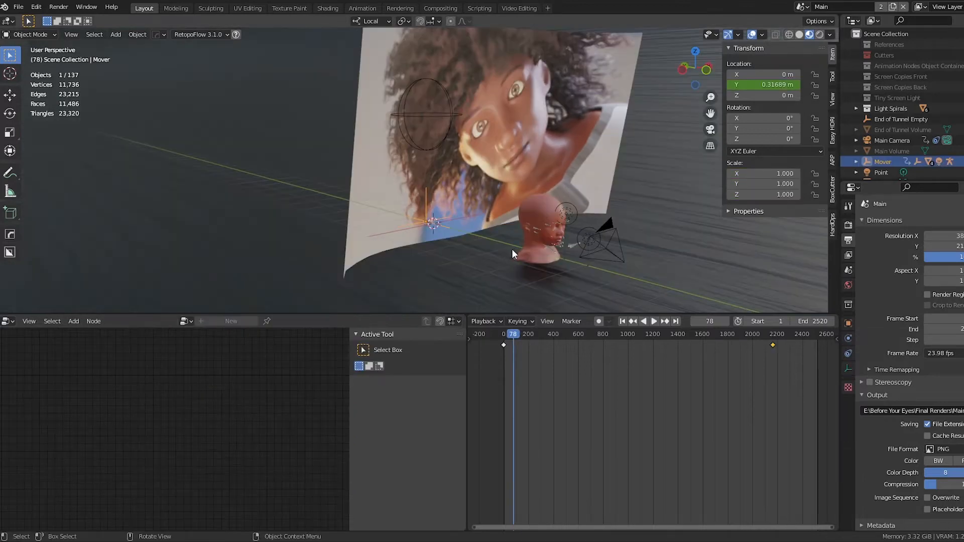
Examine the Mover empty from the side and play the animation to watch its movement
mouse_move(448, 246)
middle_mouse_down()
mouse_move(500, 256)
mouse_move(454, 241)
middle_mouse_up()
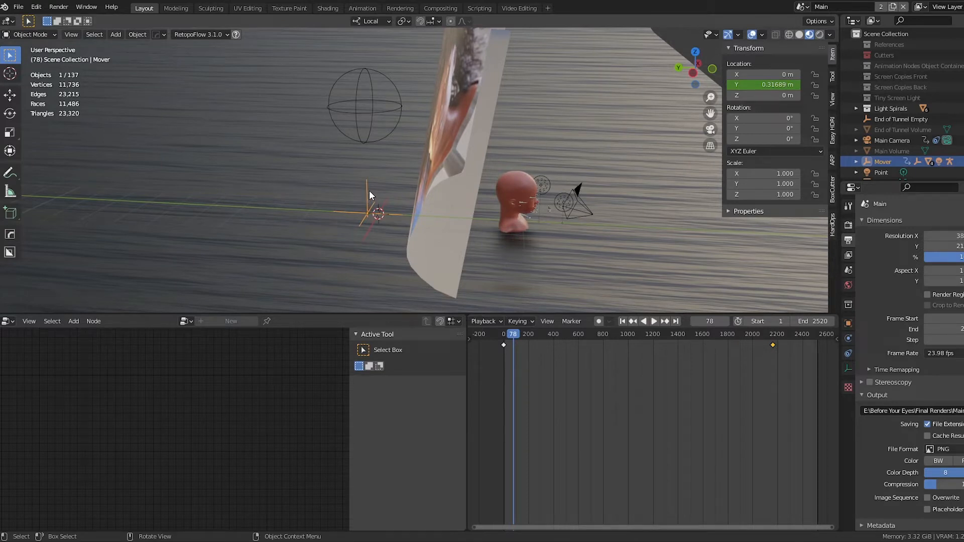
key("KP_Decimal")
scroll(428, 174, "down", 5)
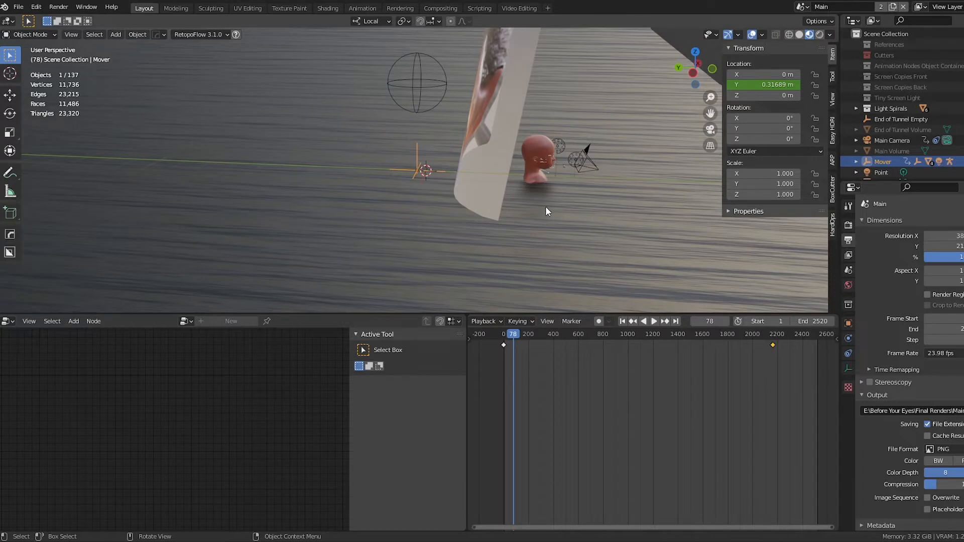
middle_click_drag(545, 206, 524, 206)
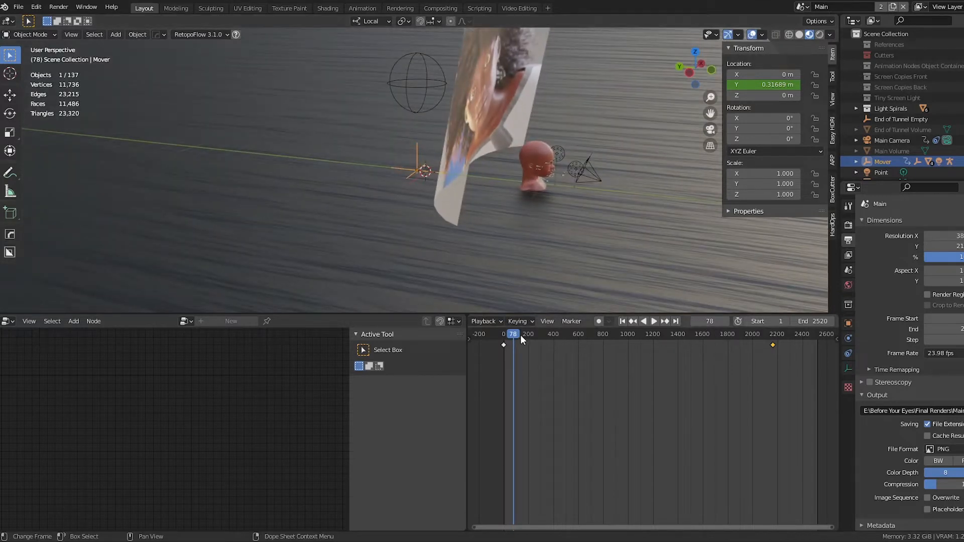
key("space")
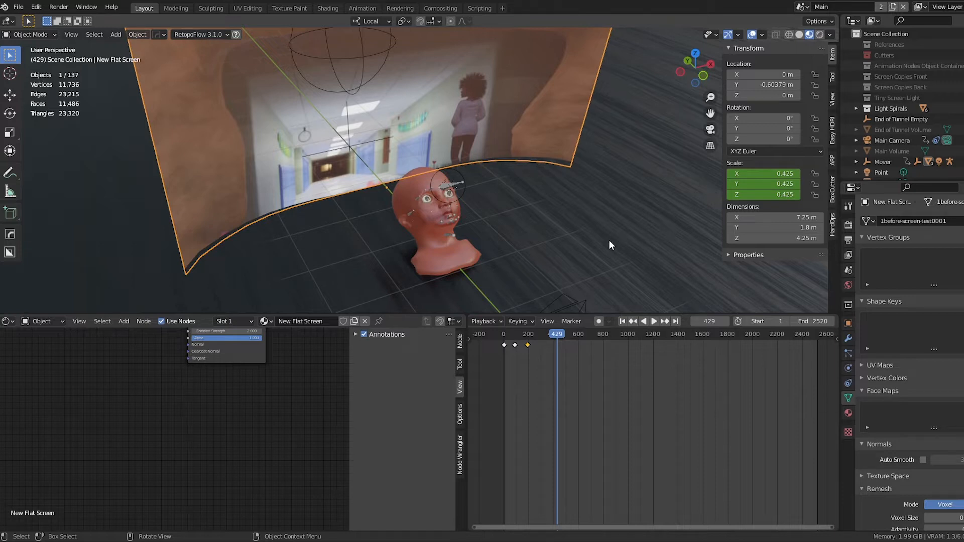
Inspect the head mesh and its Protagonist Rig up close, ending with the head mesh selected
left_click(436, 258)
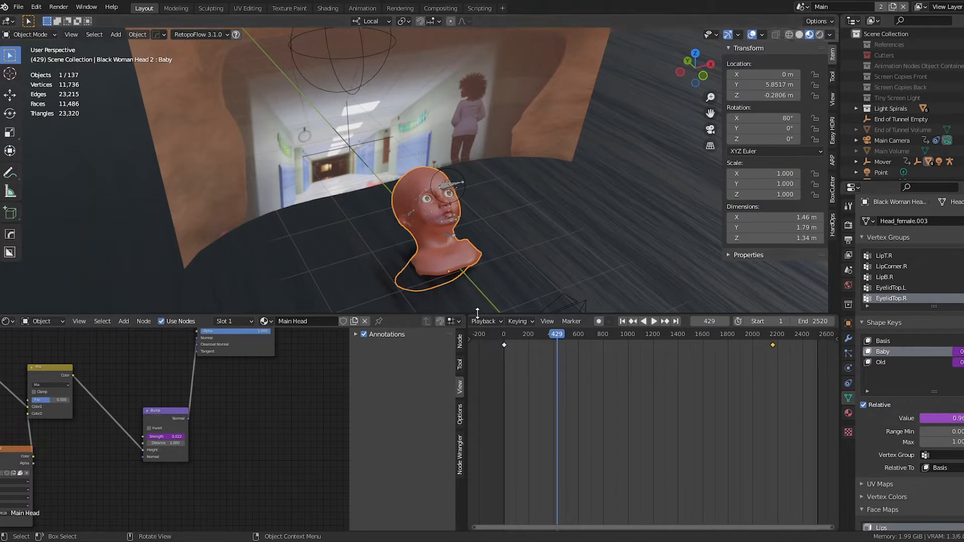
key("KP_Decimal")
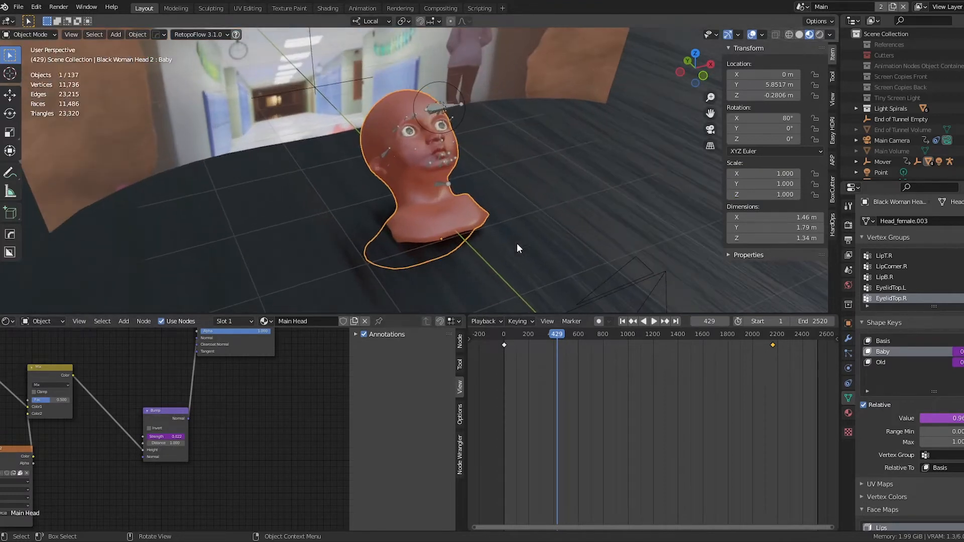
mouse_move(502, 165)
middle_mouse_down()
mouse_move(516, 183)
mouse_move(501, 174)
middle_mouse_up()
scroll(501, 174, "up", 1)
scroll(501, 174, "up", 2)
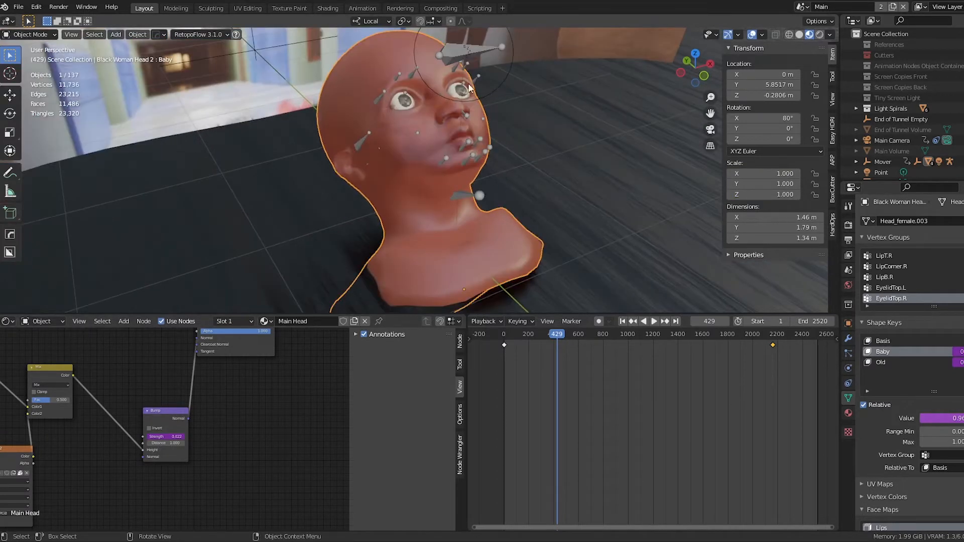
left_click(451, 52)
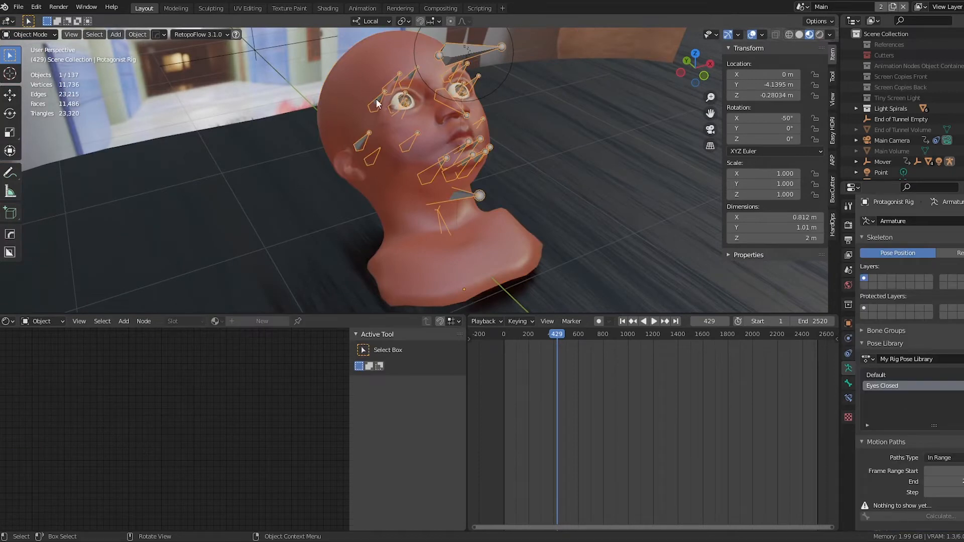
middle_click_drag(508, 197, 550, 184)
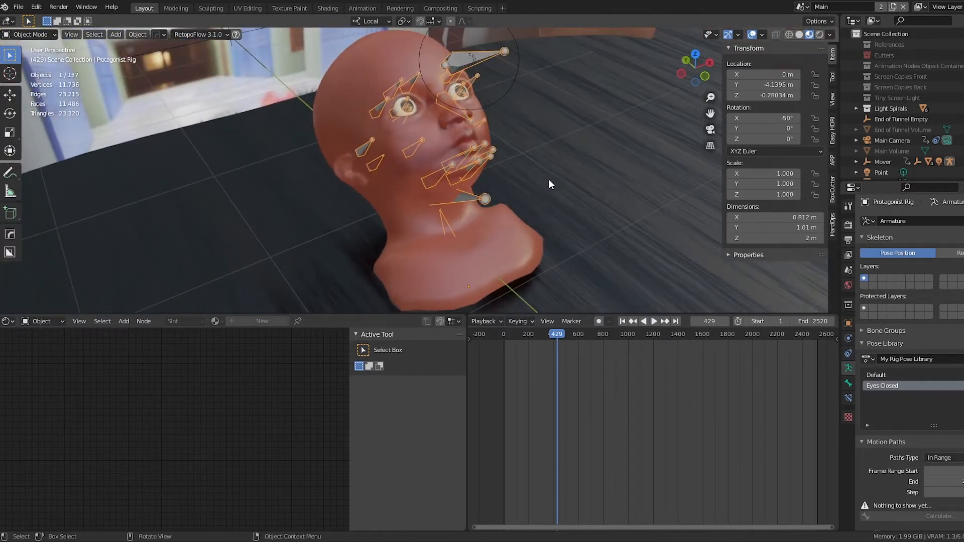
left_click(501, 230)
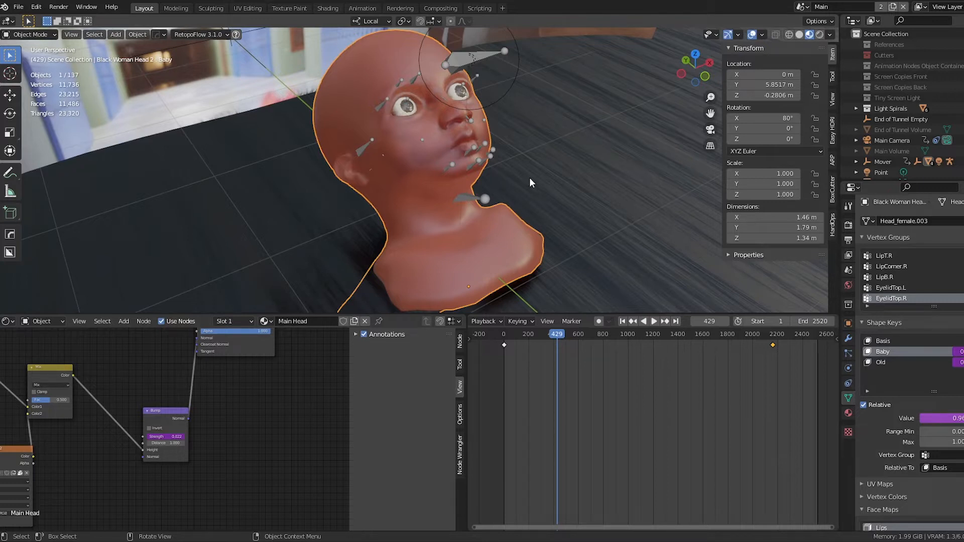
mouse_move(530, 181)
middle_mouse_down()
mouse_move(496, 189)
mouse_move(533, 184)
mouse_move(526, 178)
middle_mouse_up()
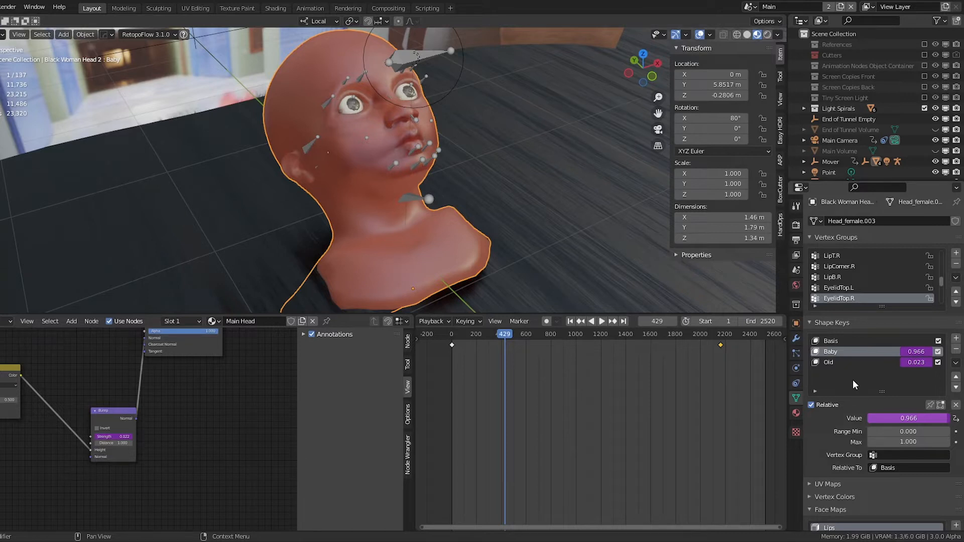
Disable the Baby and Old shape keys to view the head's Basis shape, and enable both again
left_click(827, 340)
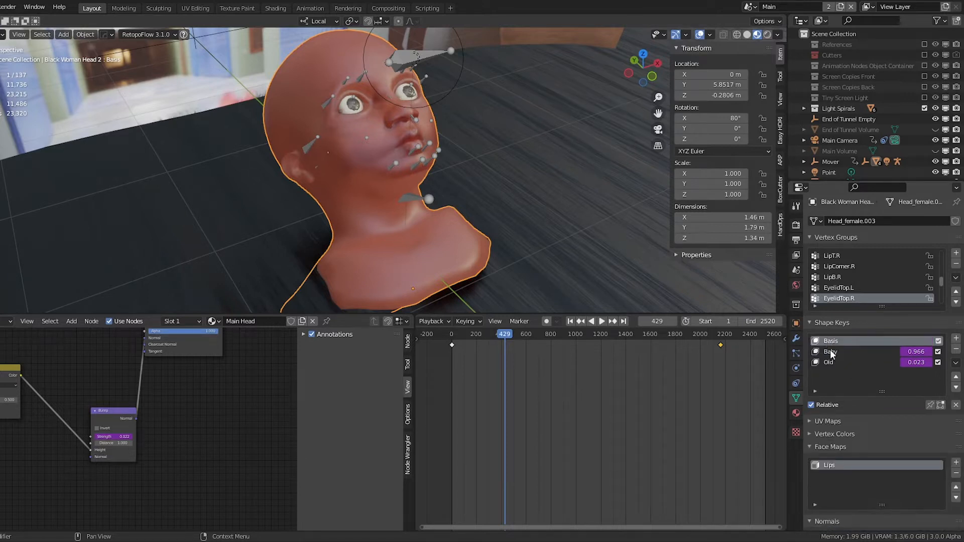
left_click(831, 351)
left_click(834, 341)
left_click(938, 352)
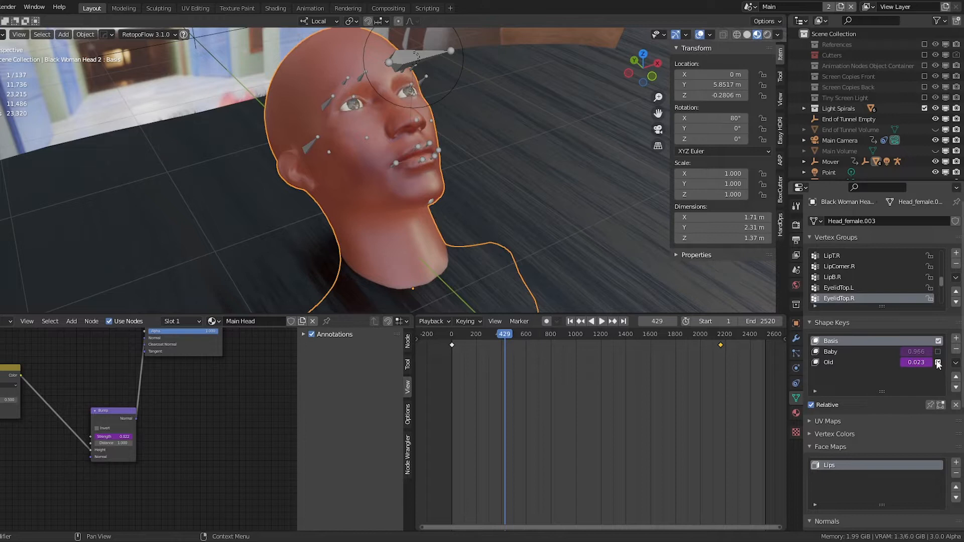
left_click(939, 363)
mouse_move(593, 219)
middle_mouse_down()
mouse_move(521, 249)
mouse_move(521, 266)
mouse_move(581, 216)
mouse_move(568, 201)
mouse_move(542, 239)
mouse_move(571, 243)
mouse_move(590, 232)
middle_mouse_up()
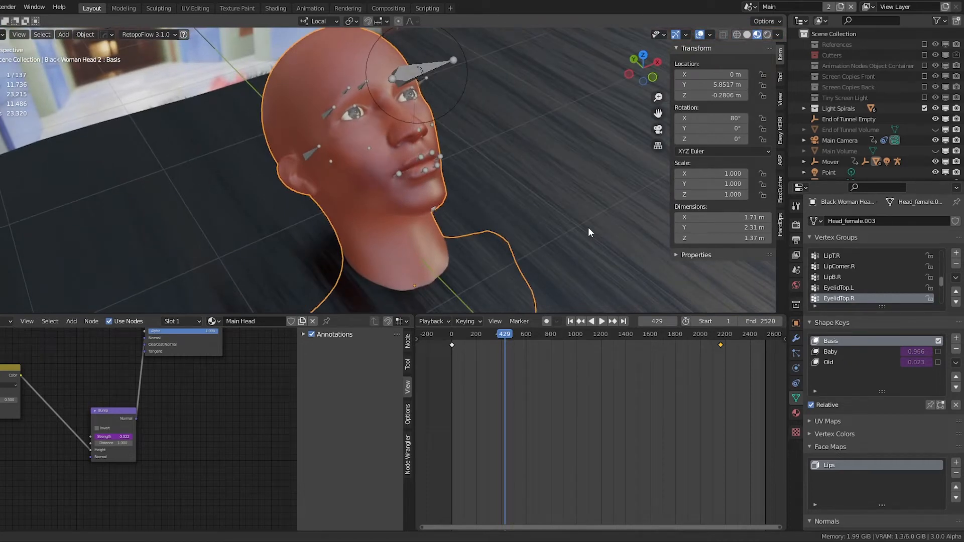
middle_click_drag(589, 227, 577, 224)
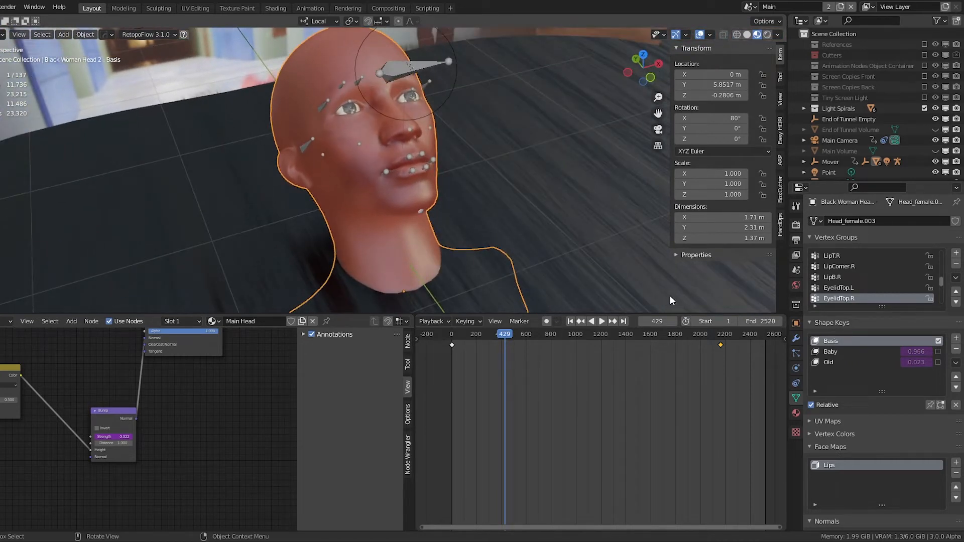
left_click(938, 352)
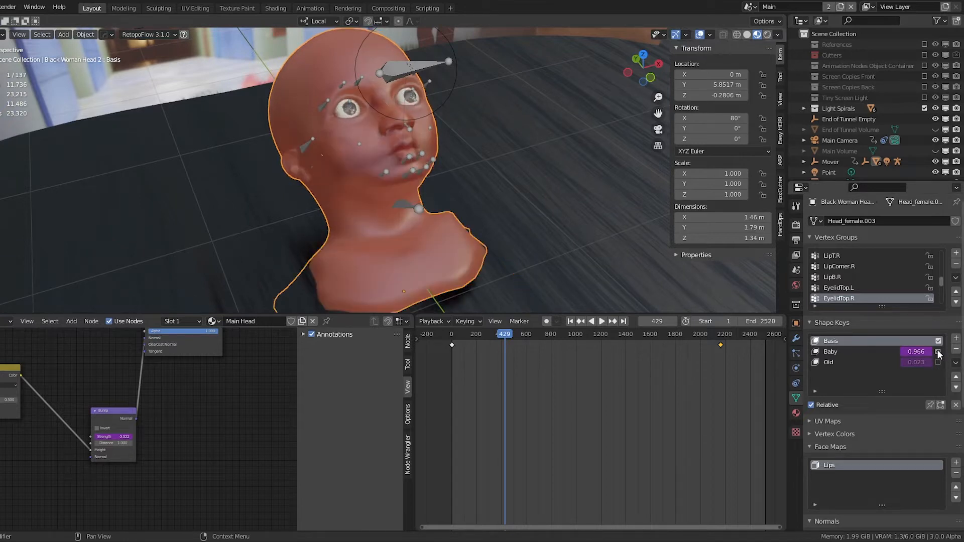
left_click(939, 363)
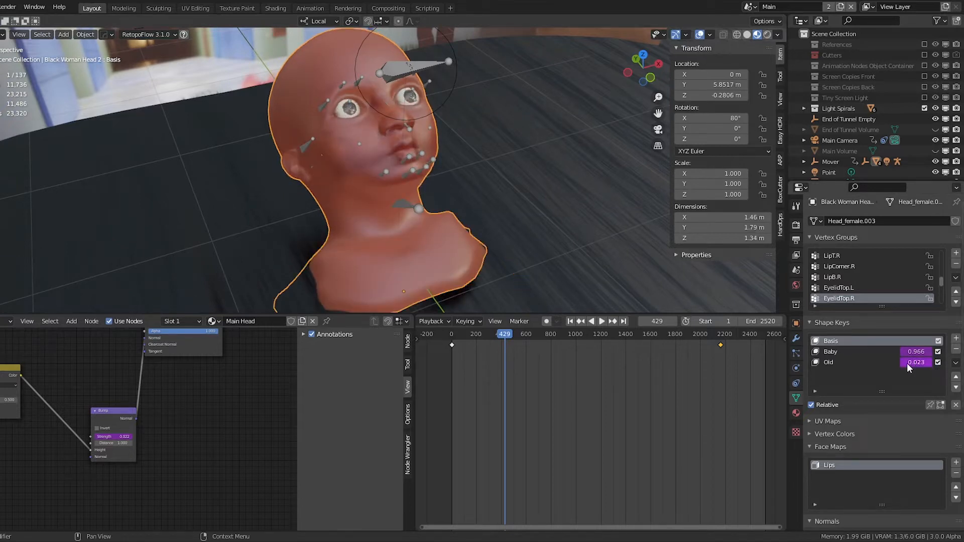
Examine the Old shape key's mesh in Edit Mode and return to Object Mode
left_click(836, 364)
key("Tab")
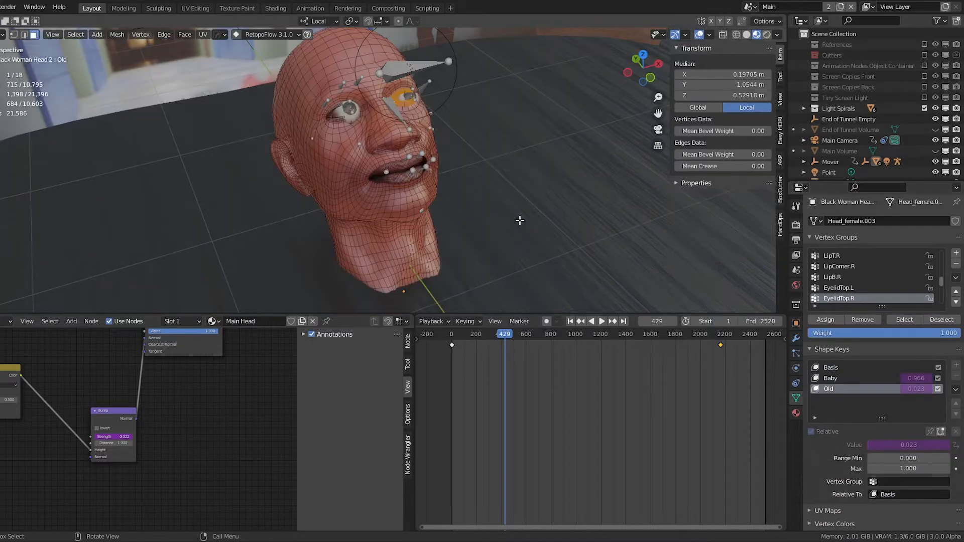
scroll(485, 212, "up", 2)
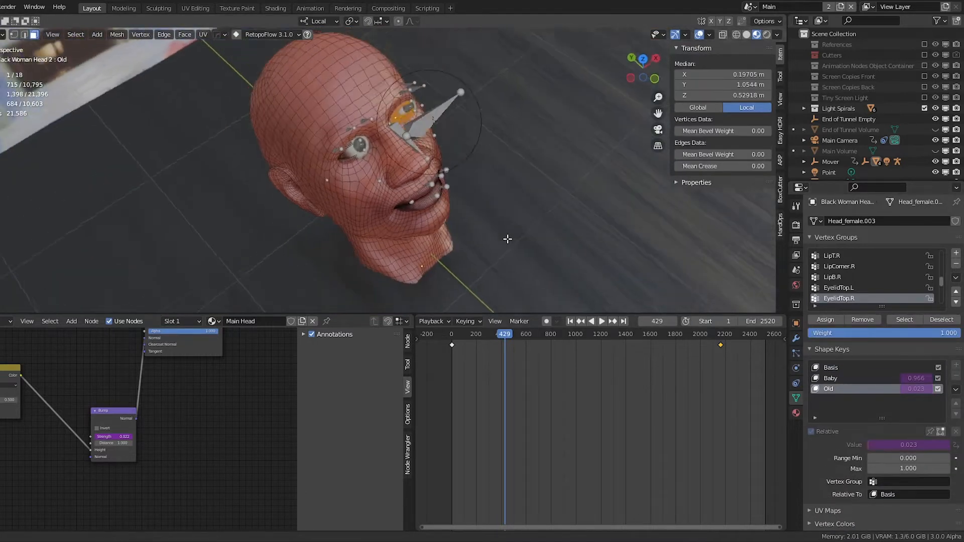
key("Tab")
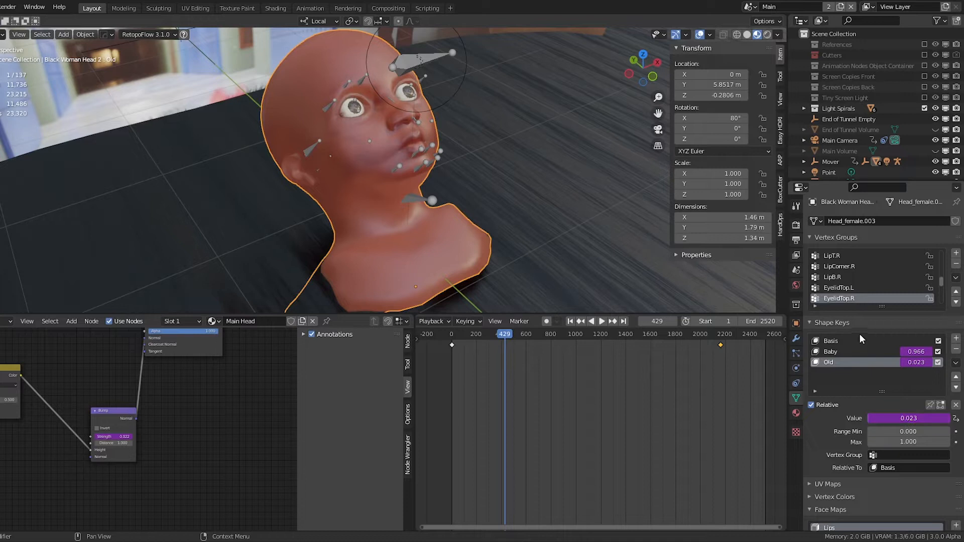
Open the driver on the Baby shape key's value and review its scripted expression and input variable path
left_click(836, 352)
right_click(908, 417)
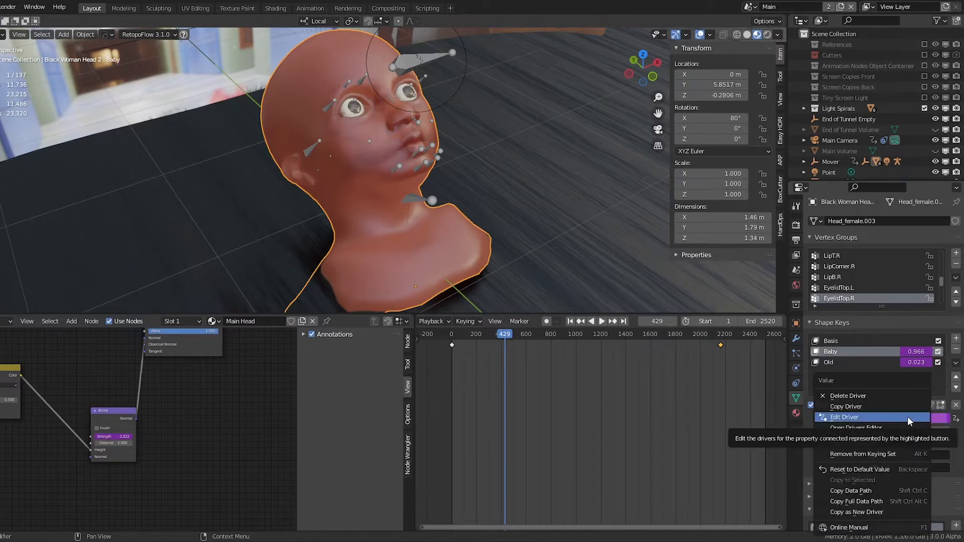
left_click(897, 416)
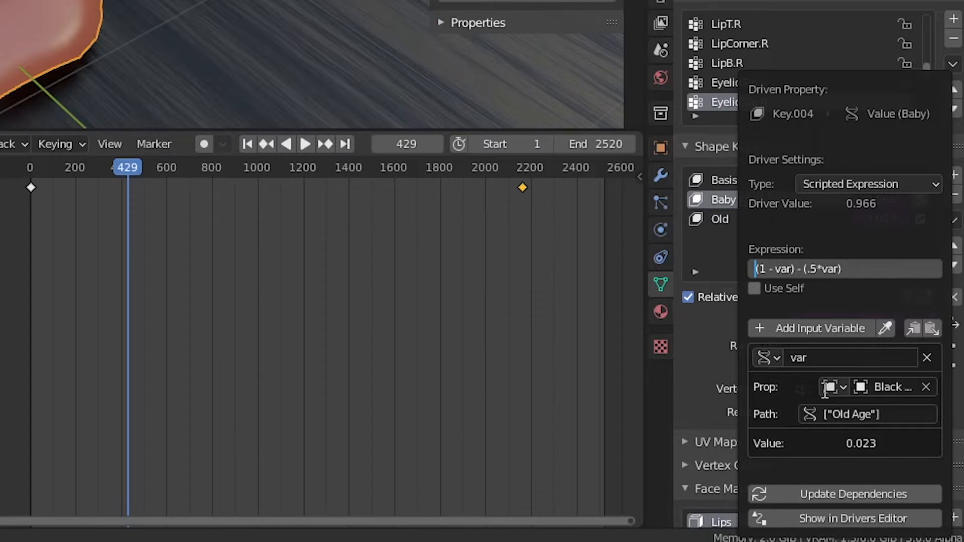
left_click(841, 418)
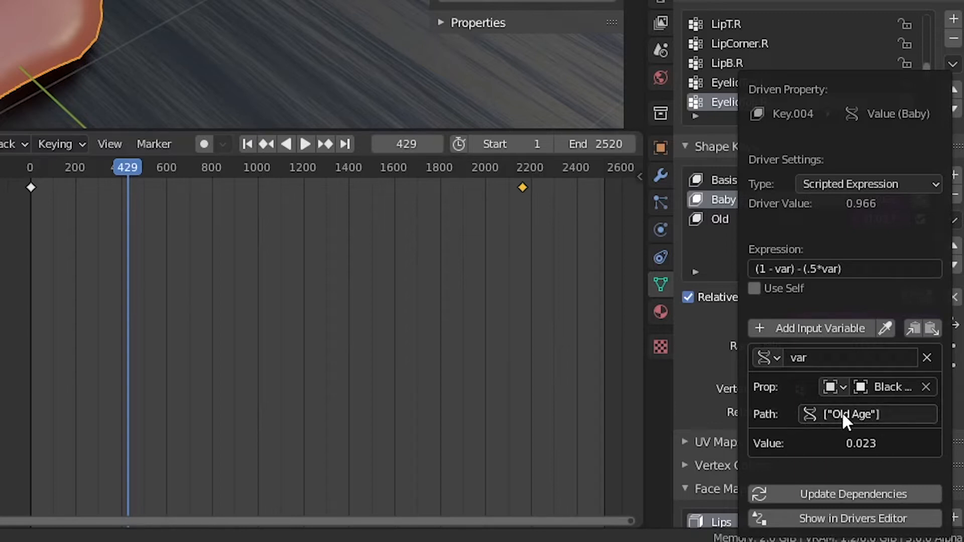
Locate the Old Age custom property in the head's object properties and try adjusting its value
left_click(661, 146)
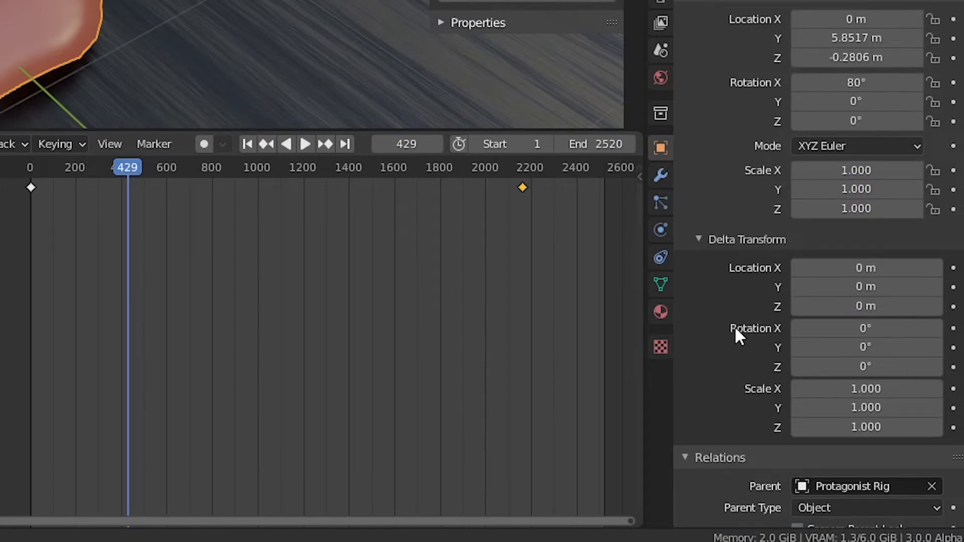
scroll(742, 358, "down", 15)
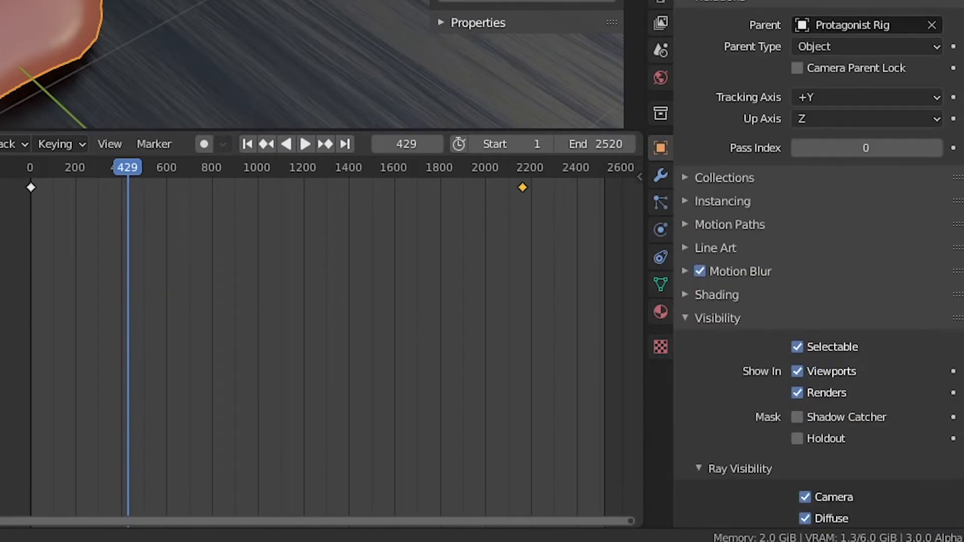
scroll(745, 378, "down", 20)
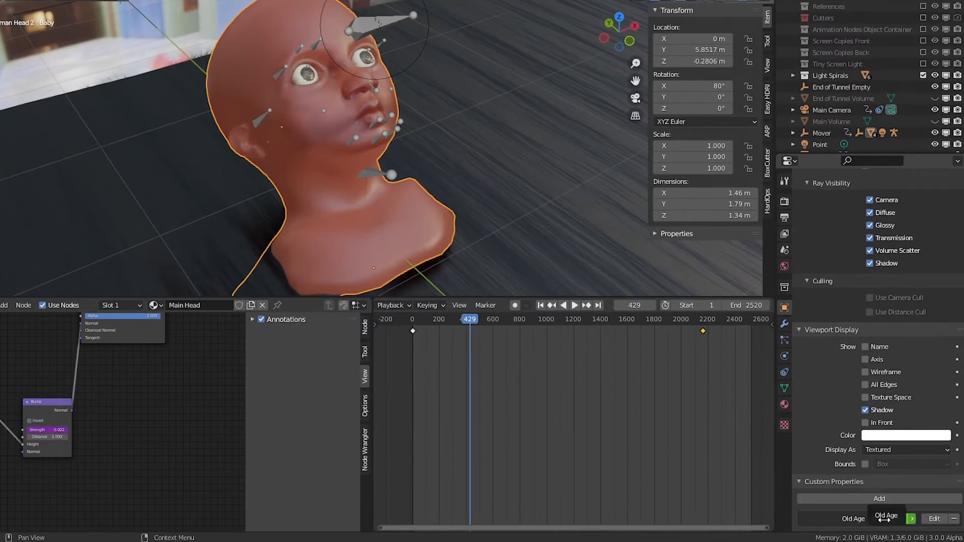
left_click_drag(893, 519, 945, 519)
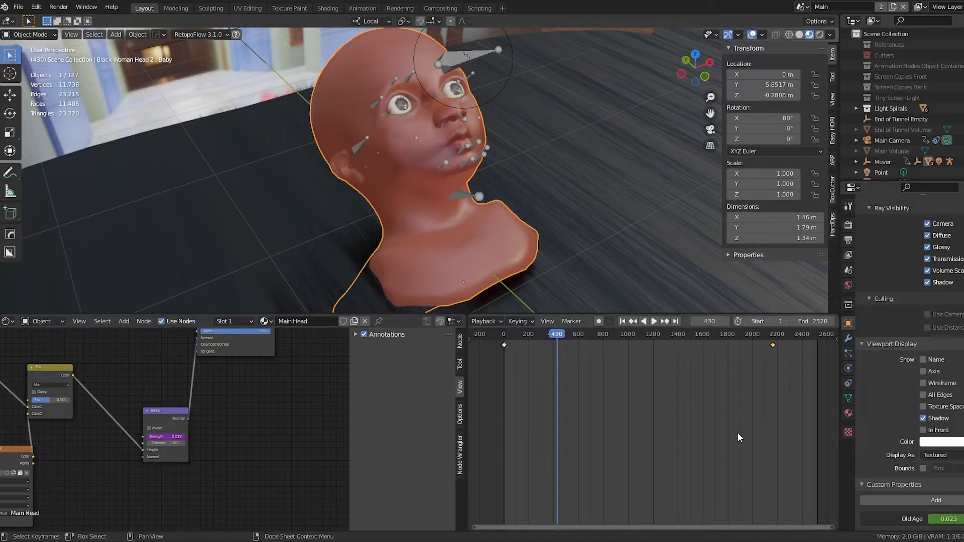
Check the head's shape keys, and raise the Old Age custom property slightly to 0.133 in its object properties
left_click(848, 399)
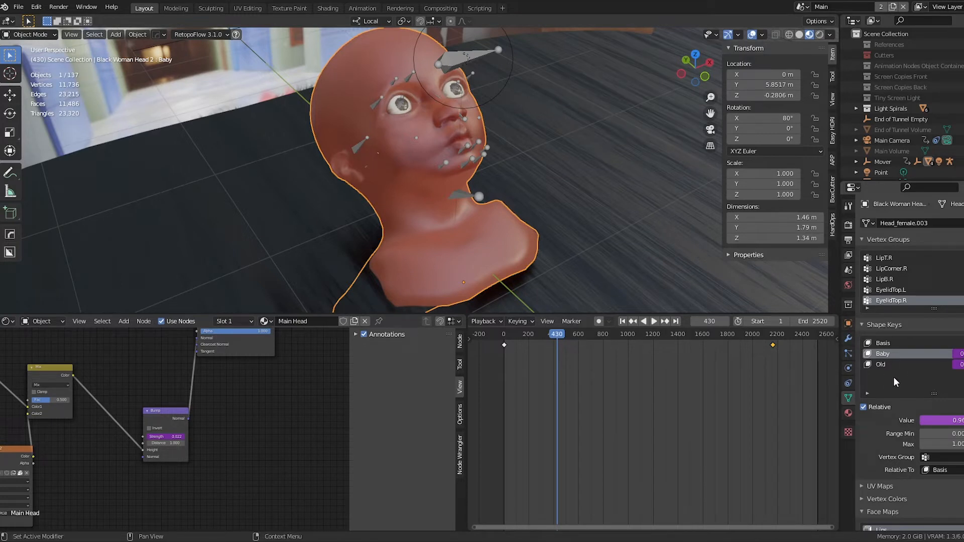
left_click(848, 327)
scroll(907, 468, "down", 10)
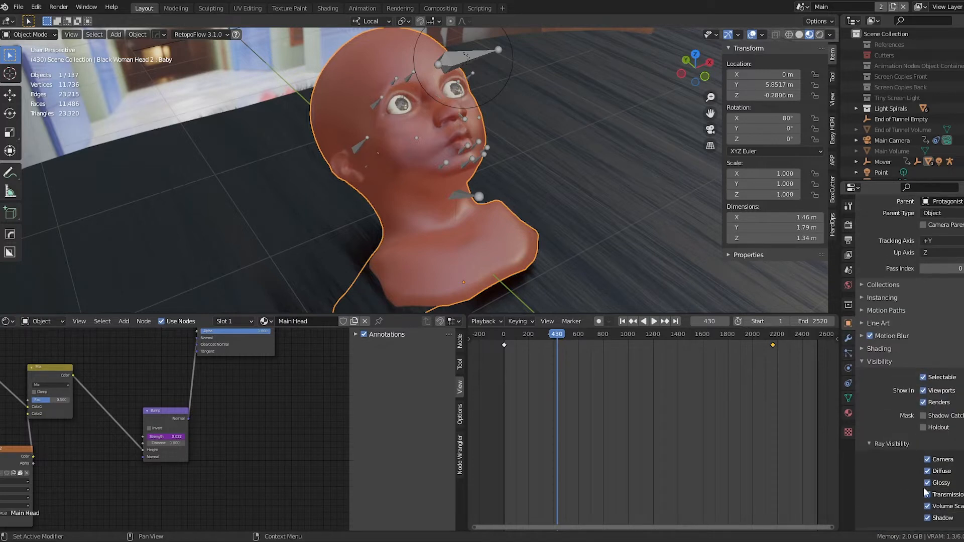
scroll(908, 471, "down", 11)
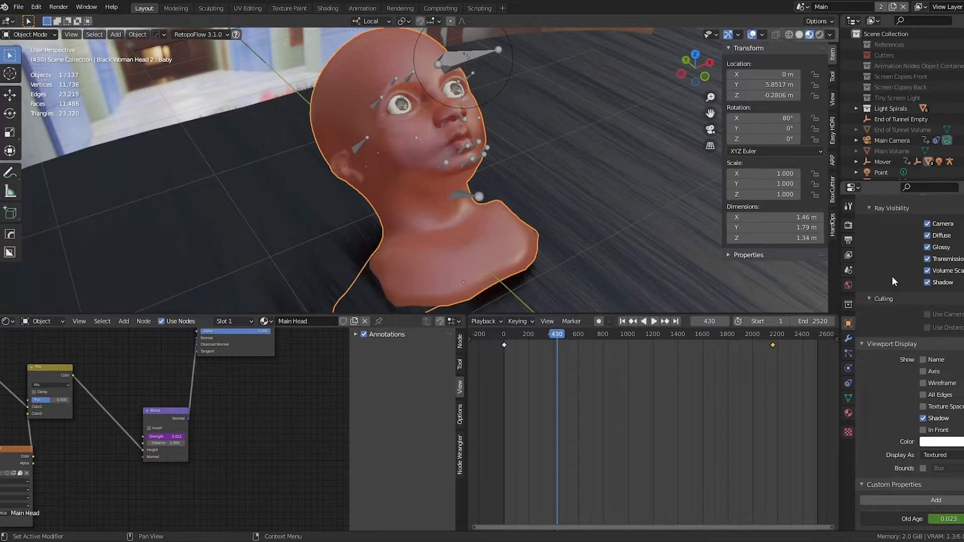
mouse_move(937, 514)
left_mouse_down()
mouse_move(959, 514)
mouse_move(938, 514)
left_mouse_up()
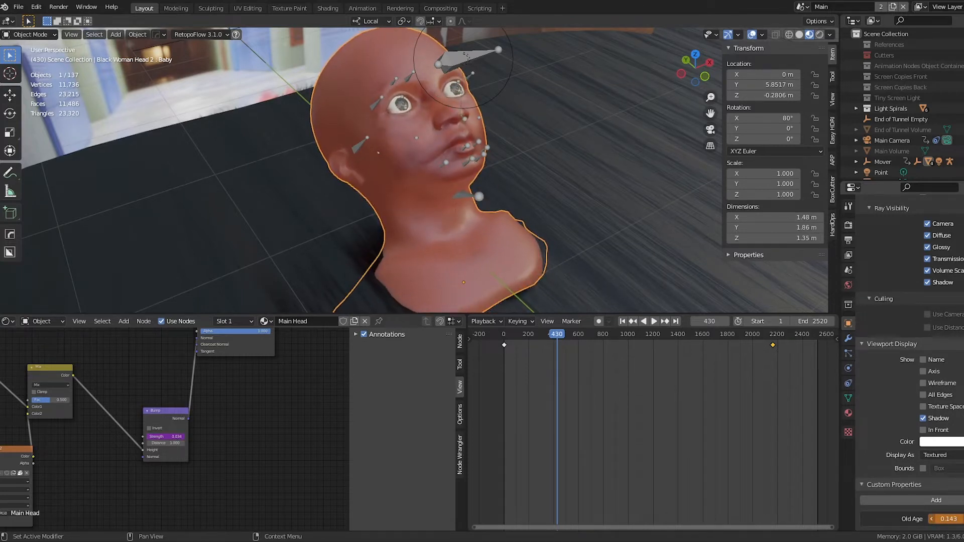
Review the head's shape keys and inspect the driver on the Strength of the Main Head material's Bump node
left_click(849, 398)
scroll(921, 279, "up", 10)
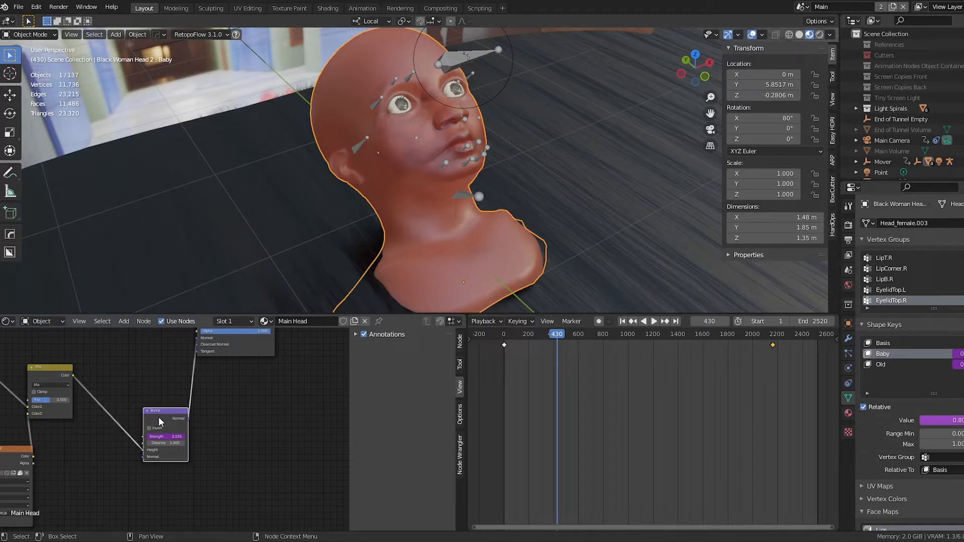
scroll(216, 417, "up", 4)
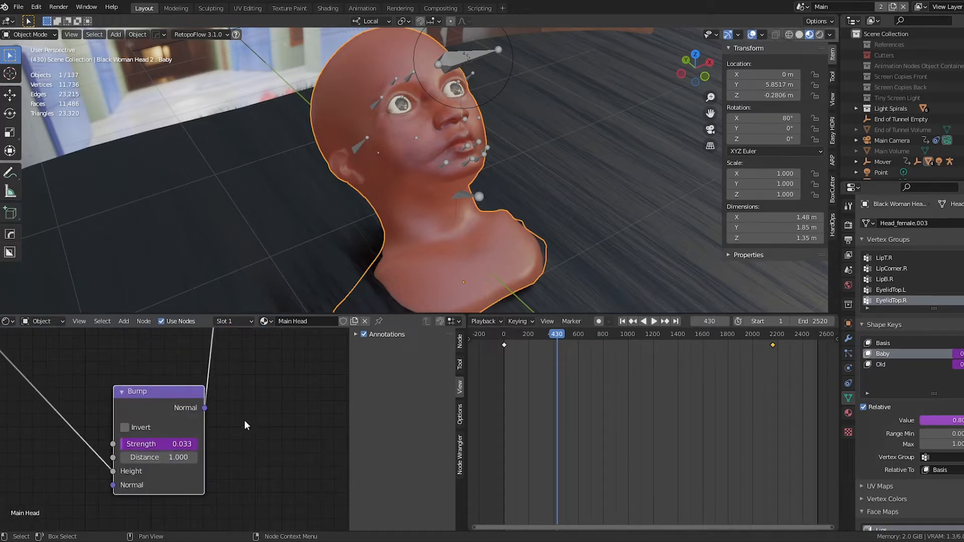
right_click(143, 445)
left_click(120, 420)
Raise the head's Old Age custom property to 0.963 and examine the bump detail on the cheek and mouth skin
left_click(849, 324)
left_click(909, 378)
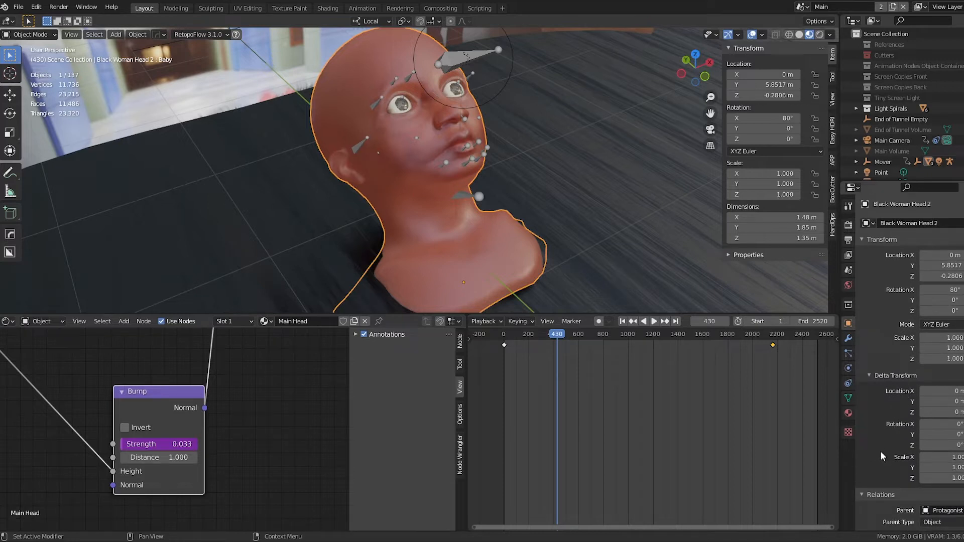
scroll(881, 452, "down", 15)
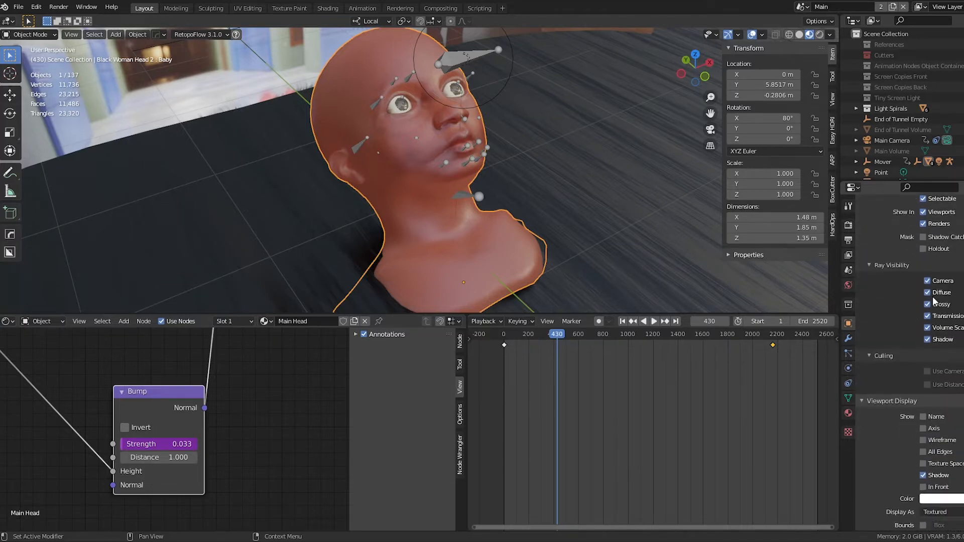
scroll(903, 332, "down", 4)
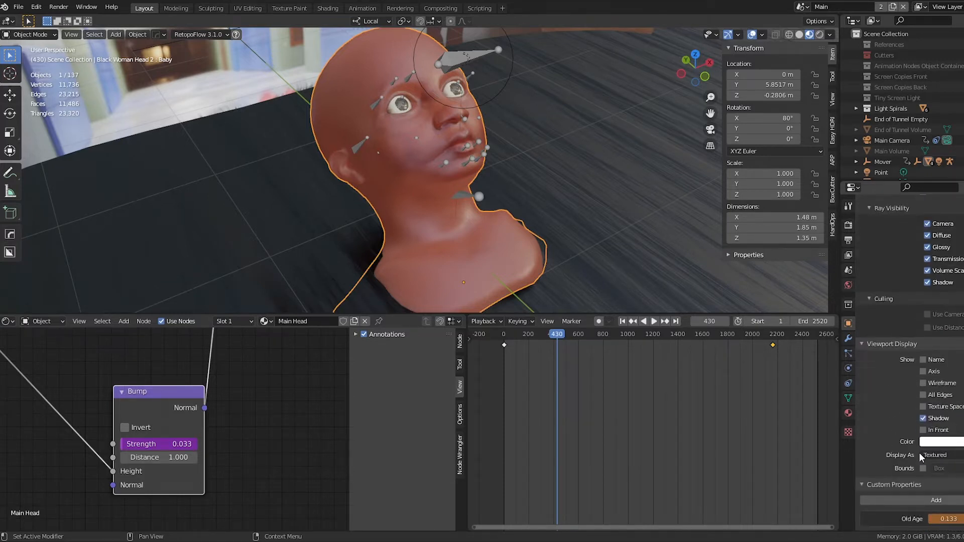
left_click_drag(939, 520, 957, 520)
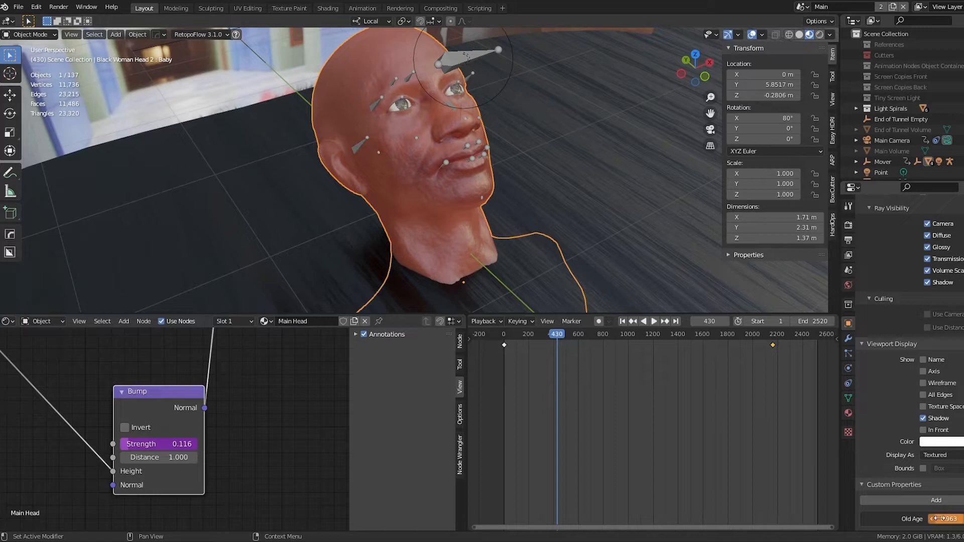
scroll(391, 183, "up", 5)
scroll(391, 183, "up", 2)
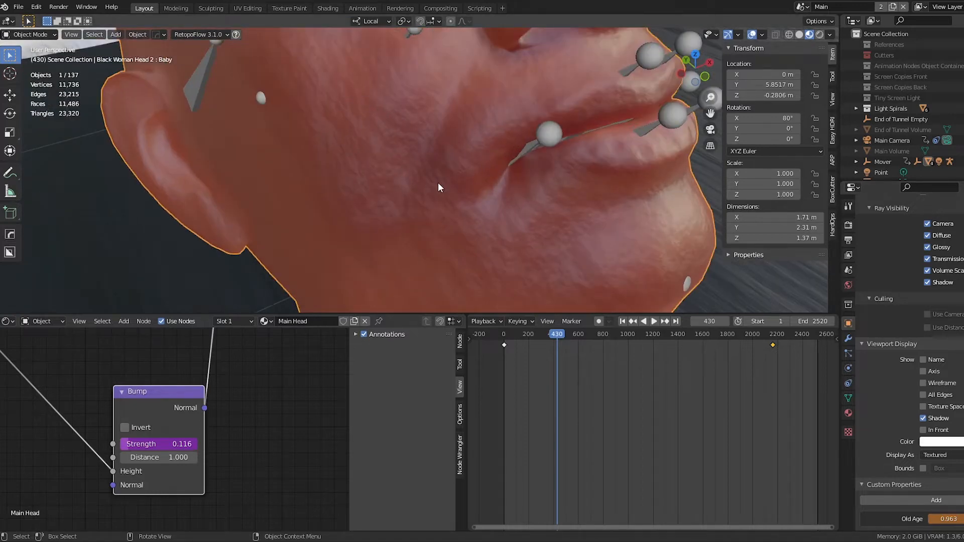
middle_click_drag(435, 179, 380, 122)
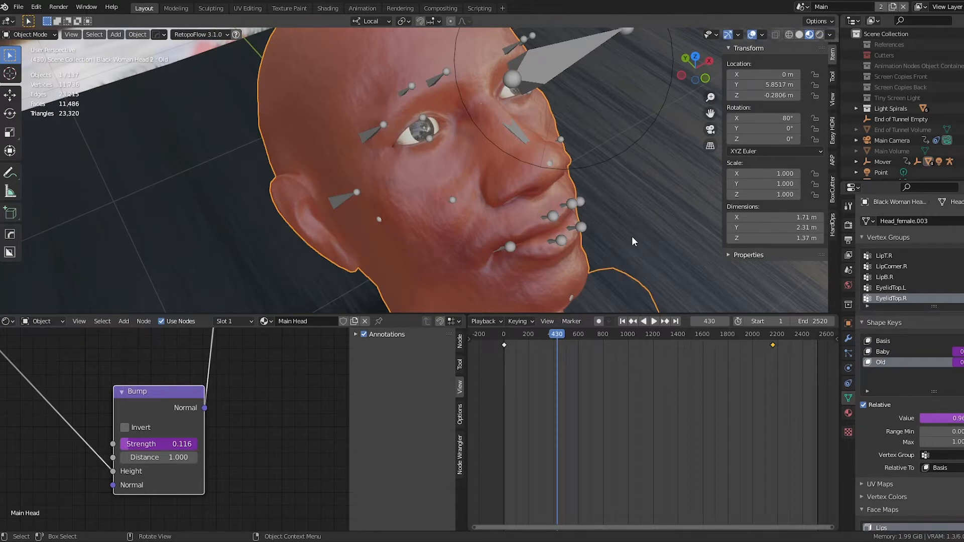
Compare the Old and Baby shape key meshes of the head in Edit Mode
key("Tab")
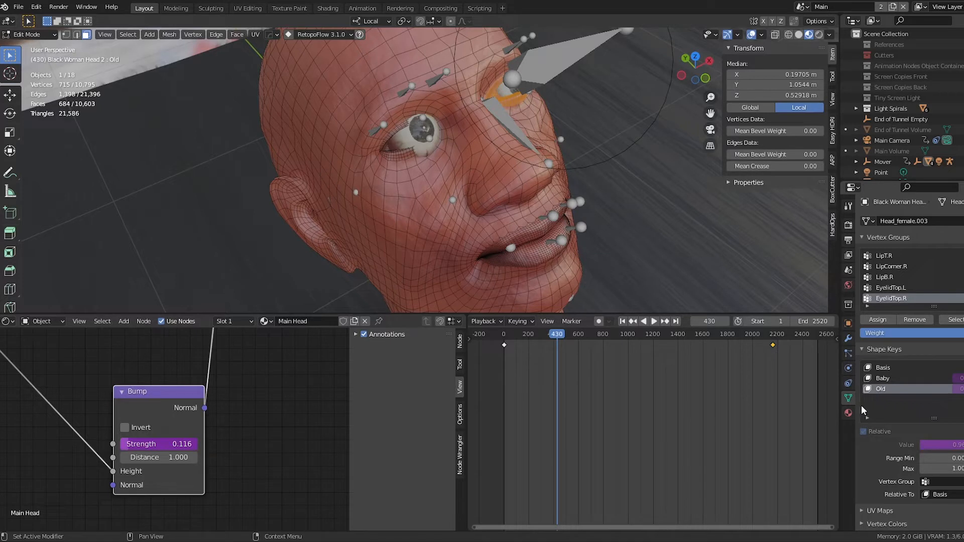
left_click(887, 378)
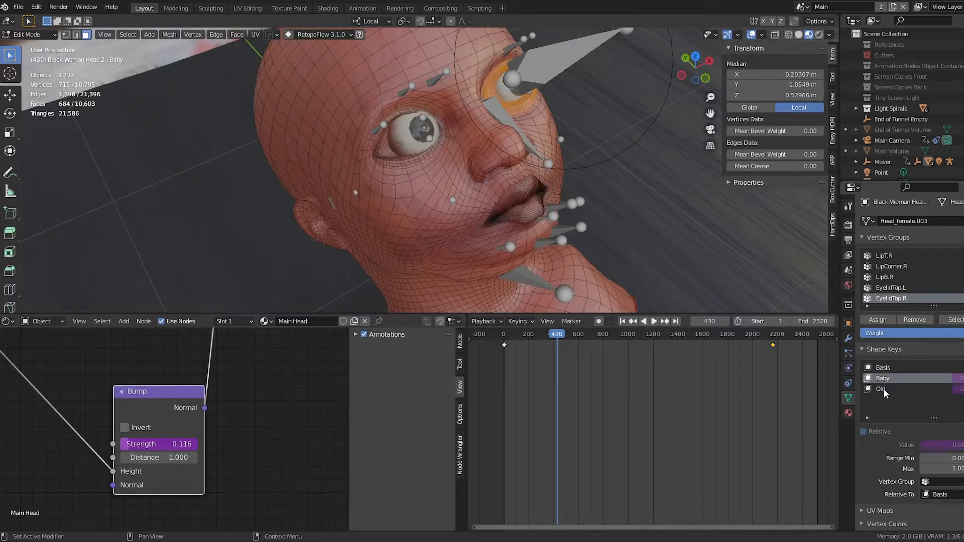
middle_click_drag(551, 201, 583, 216)
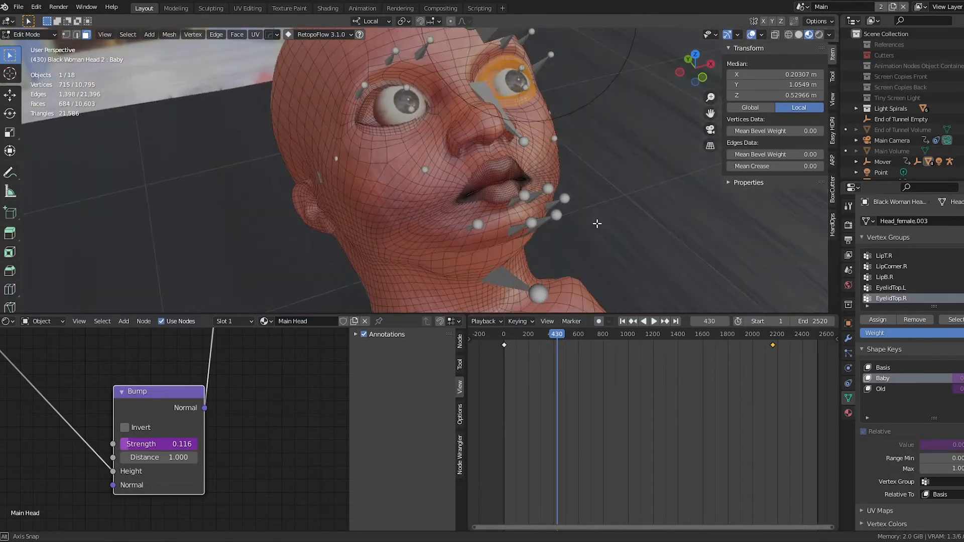
scroll(573, 212, "down", 2)
middle_click_drag(528, 204, 480, 204)
scroll(516, 217, "up", 3)
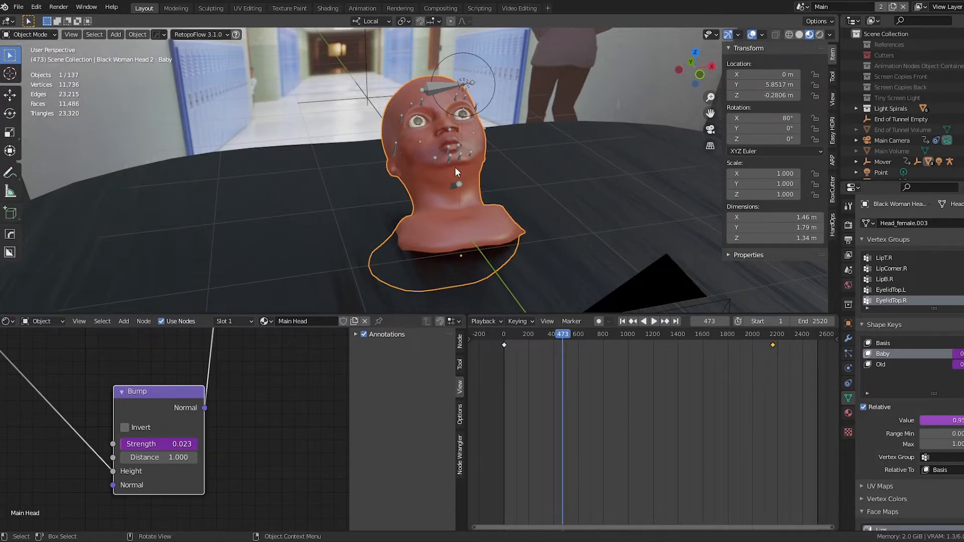
Select Light Spiral.003 at the far end of the tunnel, frame it in the viewport and switch to Solid shading
scroll(460, 174, "down", 7)
middle_click_drag(406, 117, 429, 178, "shift")
left_click(407, 150)
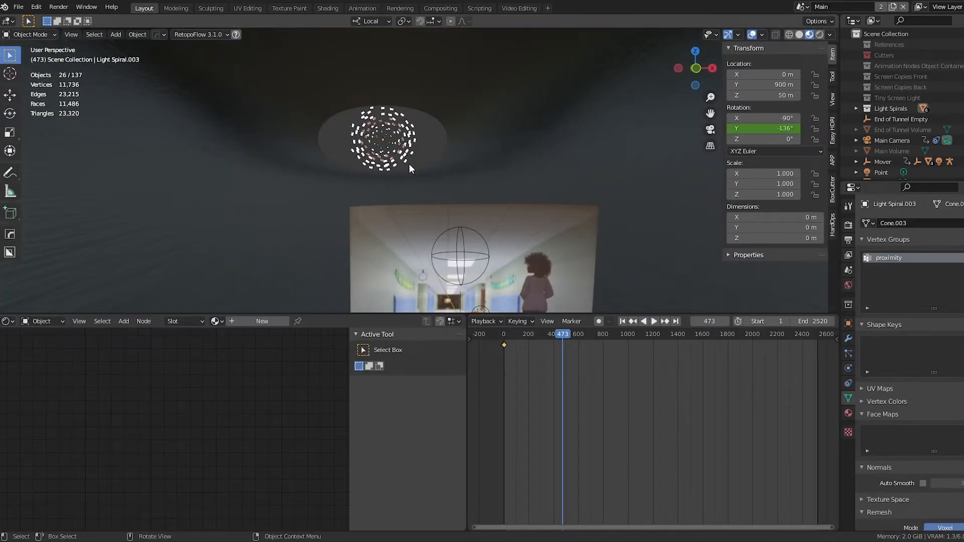
key("KP_Decimal")
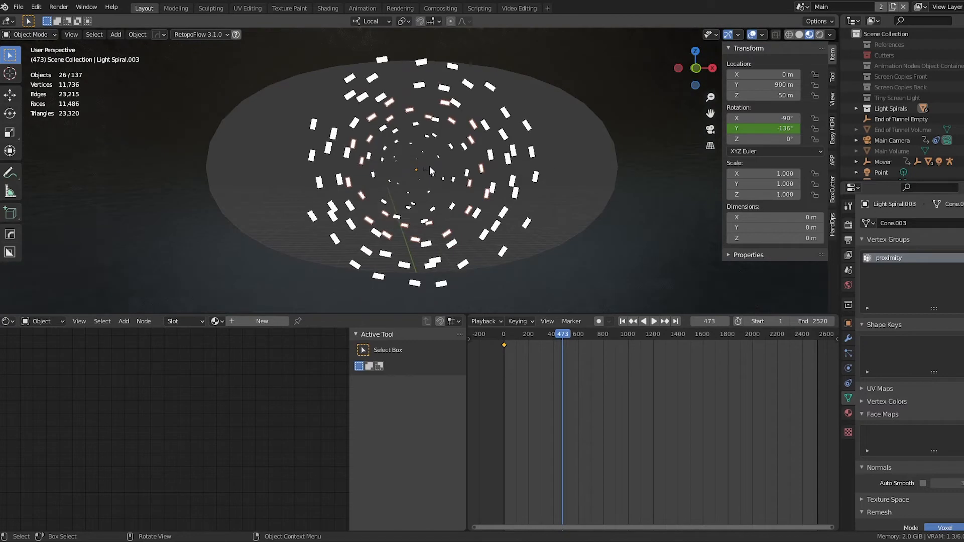
key("z")
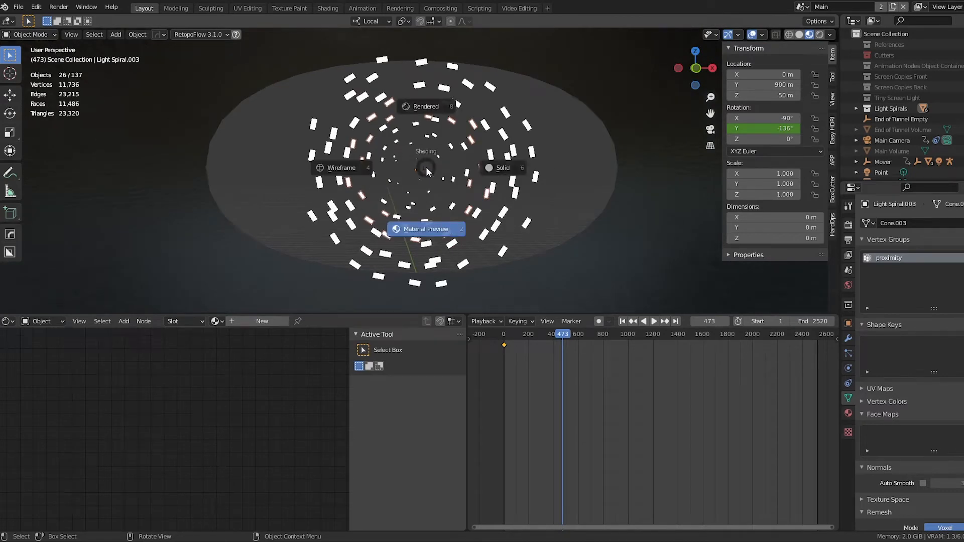
left_click(570, 176)
Play the animation in two short runs to watch the light spirals rotate, leaving nothing selected
key("space")
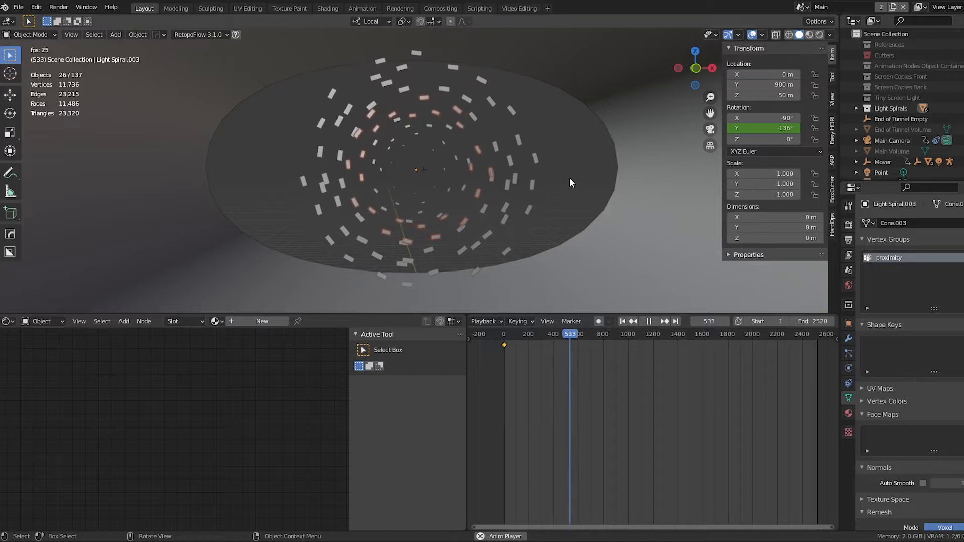
key("space")
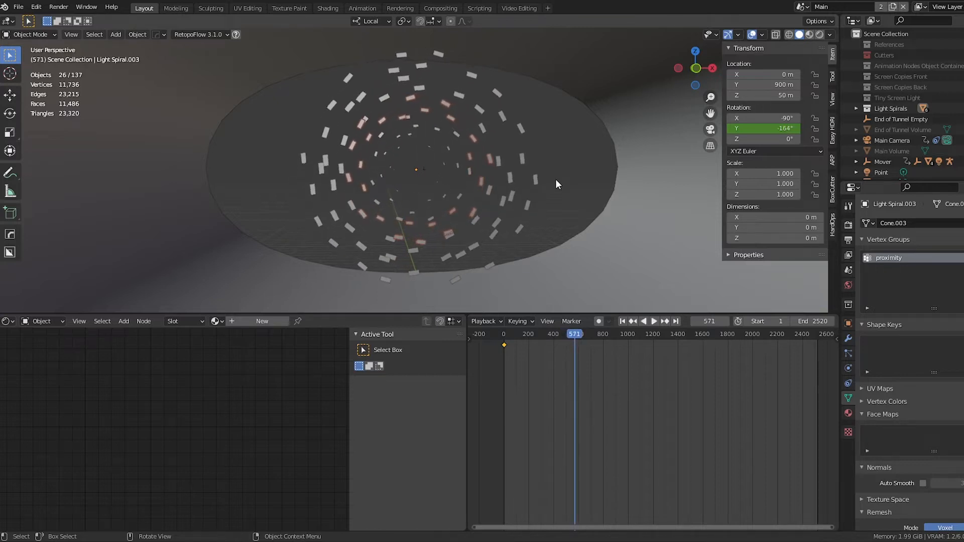
left_click(579, 172)
key("space")
key("space")
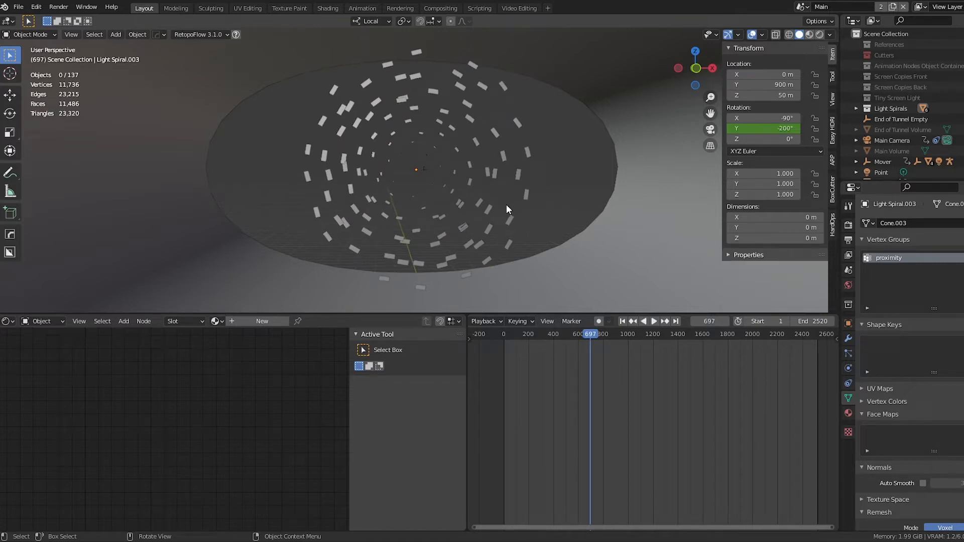
Select the outermost ring, Light Spiral.001, and display its Light Spiral node tree in a Geometry Node Editor
left_click(491, 211)
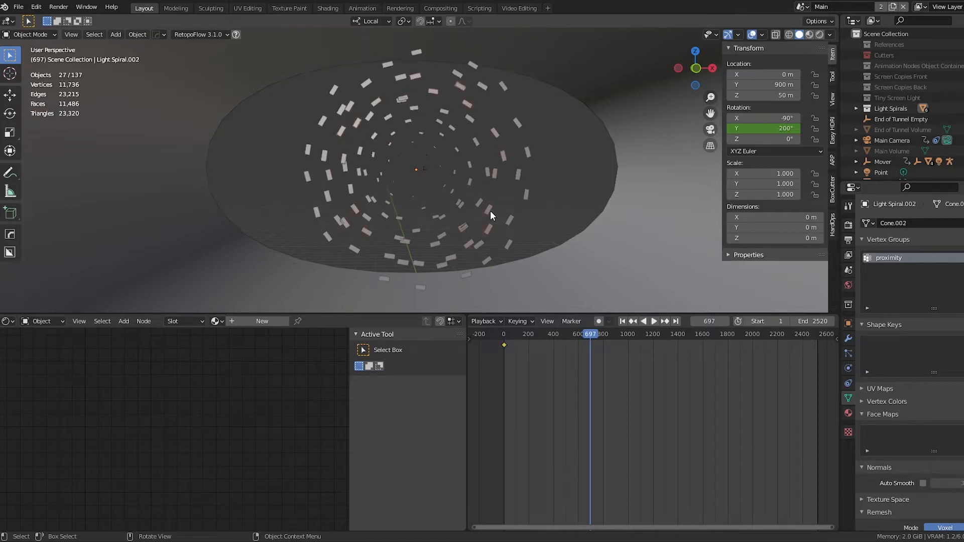
left_click(510, 237)
mouse_move(438, 206)
middle_mouse_down()
mouse_move(417, 211)
mouse_move(406, 199)
mouse_move(435, 208)
middle_mouse_up()
scroll(435, 208, "up", 1)
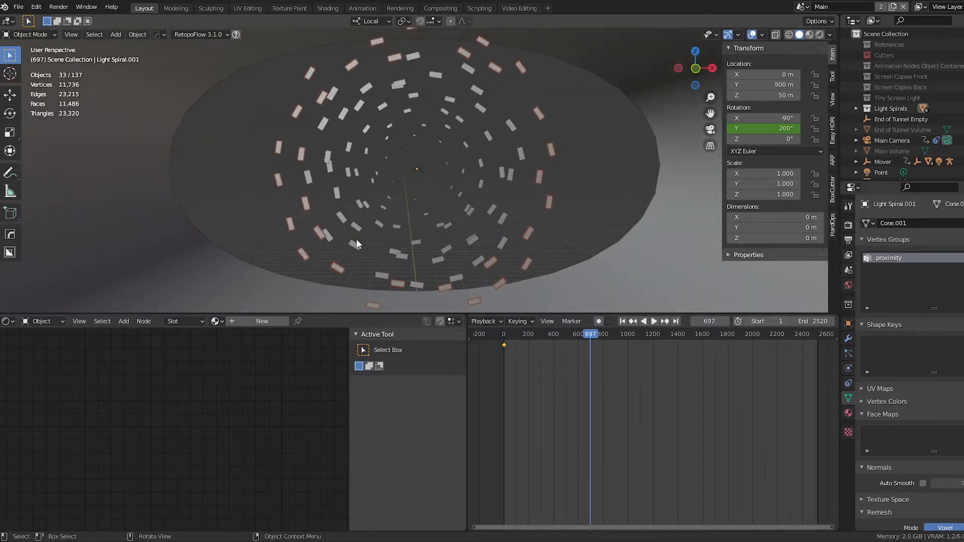
left_click(6, 321)
left_click(48, 409)
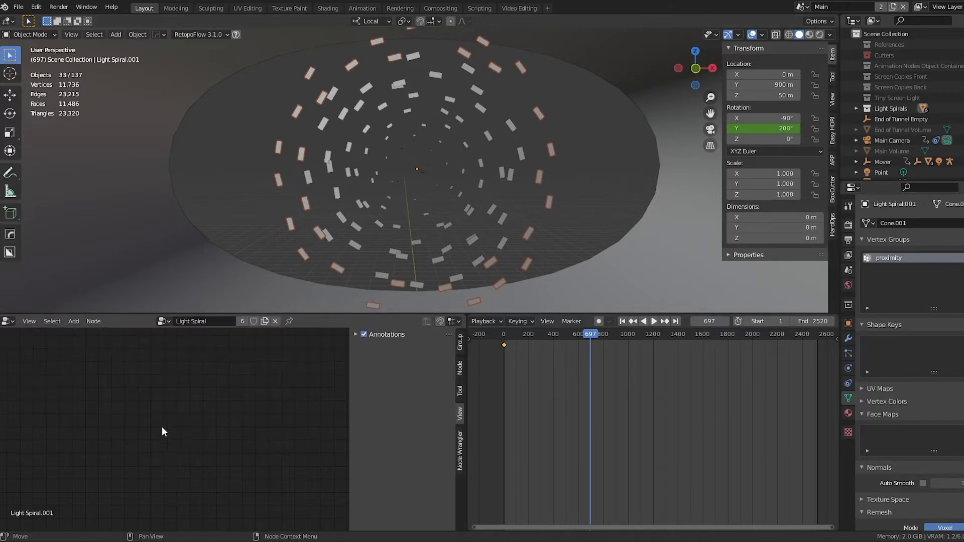
key("Home")
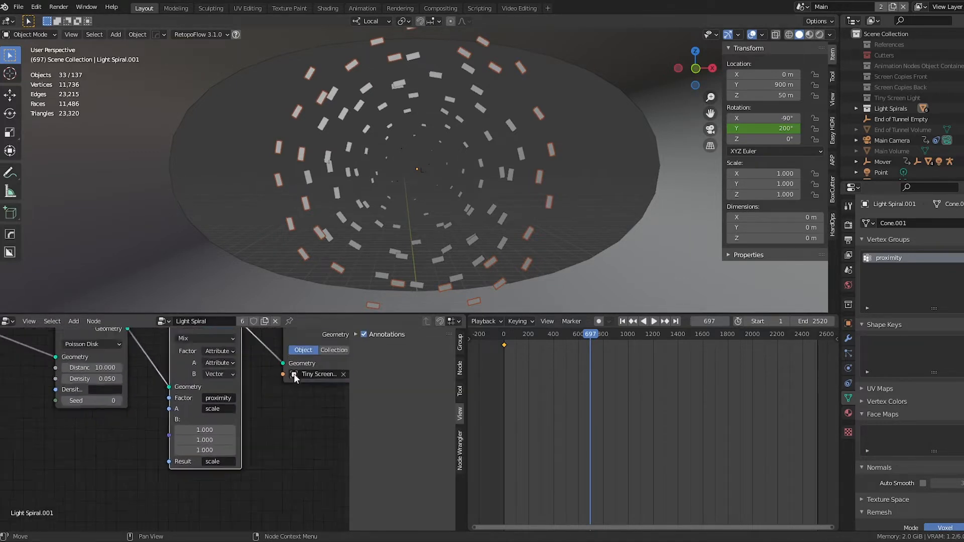
middle_click_drag(245, 415, 245, 435)
scroll(244, 437, "up", 2)
middle_click_drag(294, 453, 282, 465)
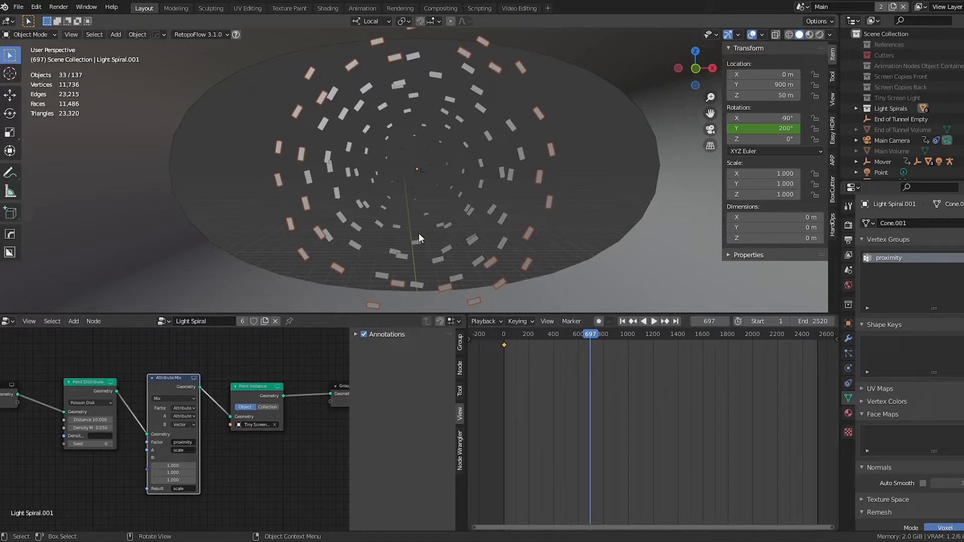
Examine the cone mesh of Light Spiral.001 in Edit Mode from an angle and return to Object Mode
key("Tab")
mouse_move(517, 186)
middle_mouse_down()
mouse_move(487, 179)
mouse_move(505, 180)
middle_mouse_up()
scroll(505, 180, "down", 4)
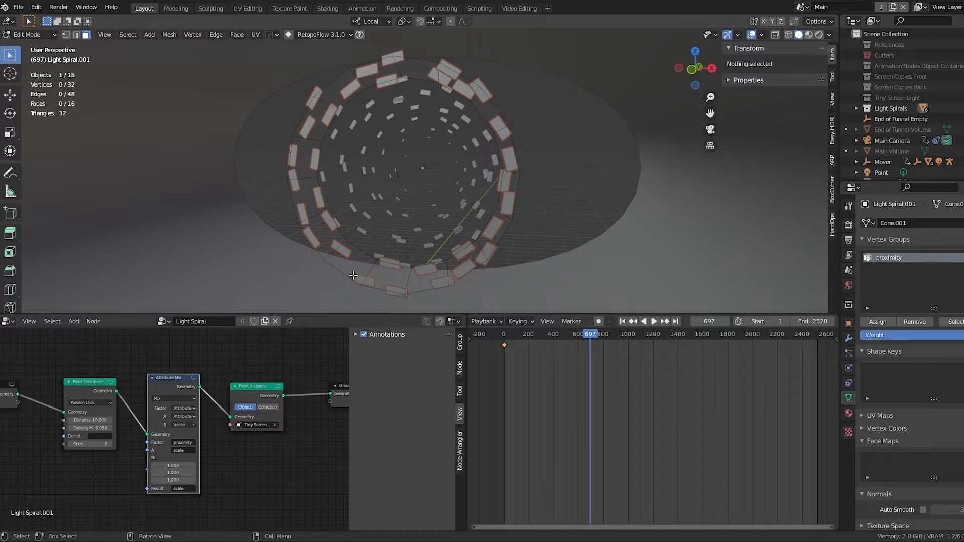
key("Tab")
Inspect the cone meshes of the inner light spirals one after another in Edit Mode, from Light Spiral.002 inward to Light Spiral.005
left_click(364, 224)
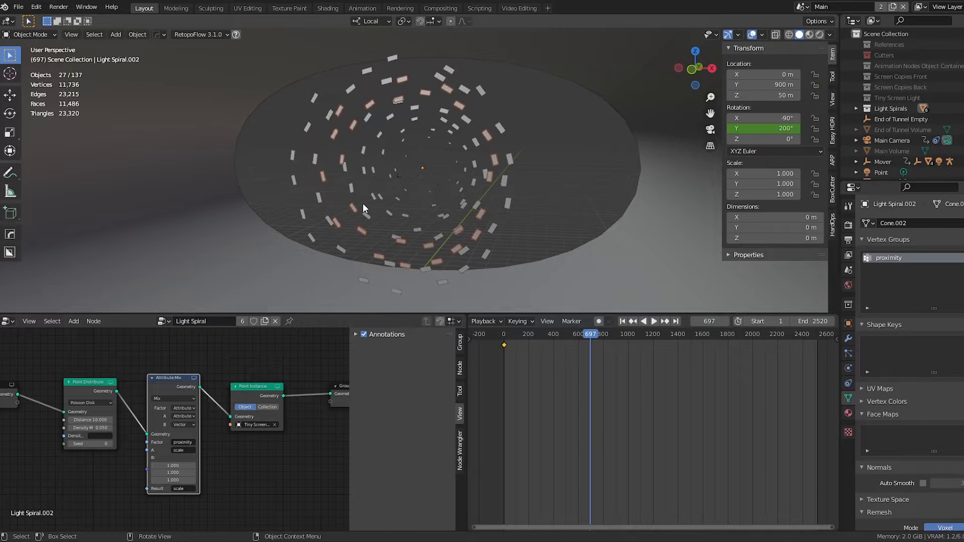
key("Tab")
key("Tab")
left_click(376, 200)
key("Tab")
key("Tab")
left_click(388, 192)
key("Tab")
key("Tab")
left_click(416, 187)
left_click(432, 191)
key("Tab")
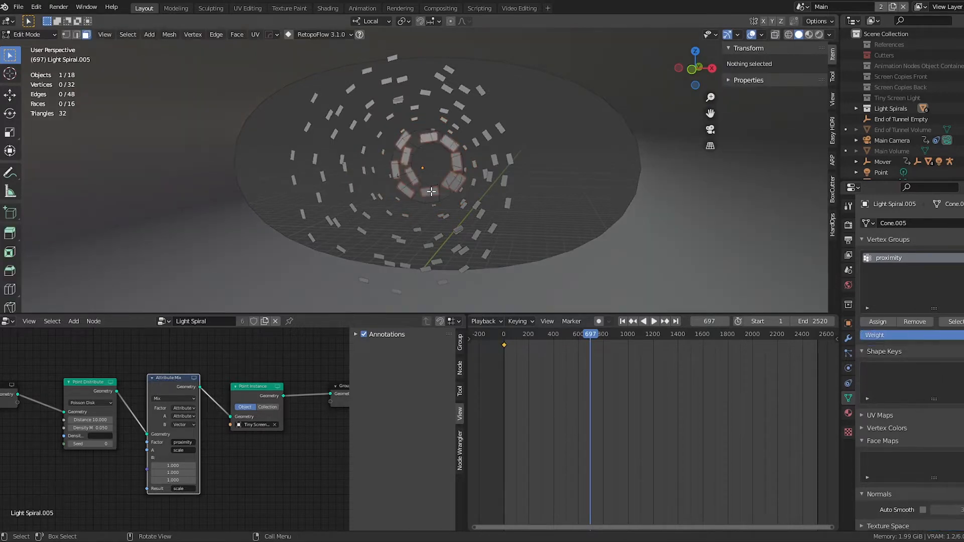
key("Tab")
Scrub the timeline back to frame 220 and forward again to watch the rotation of Light Spiral.001
mouse_move(444, 206)
middle_mouse_down()
mouse_move(461, 200)
mouse_move(447, 190)
middle_mouse_up()
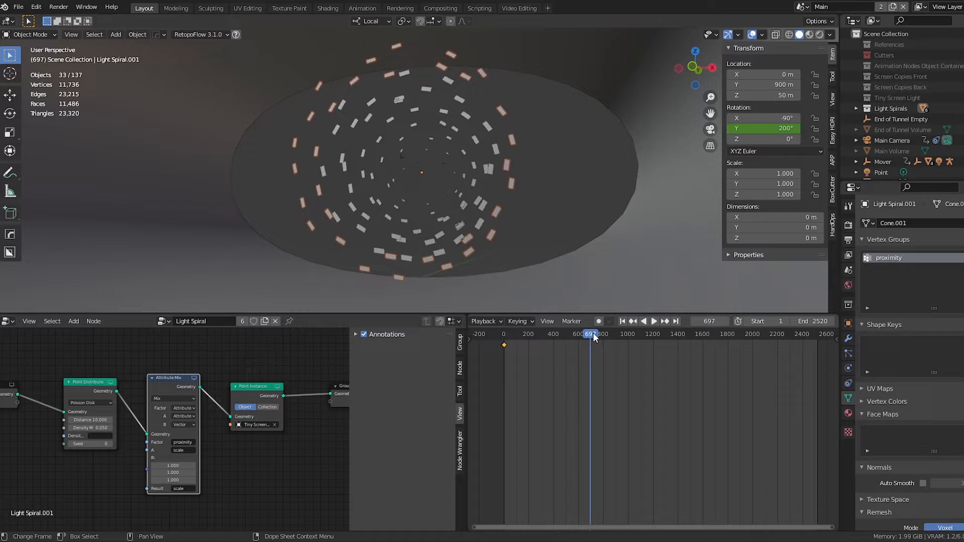
left_click_drag(593, 336, 531, 336)
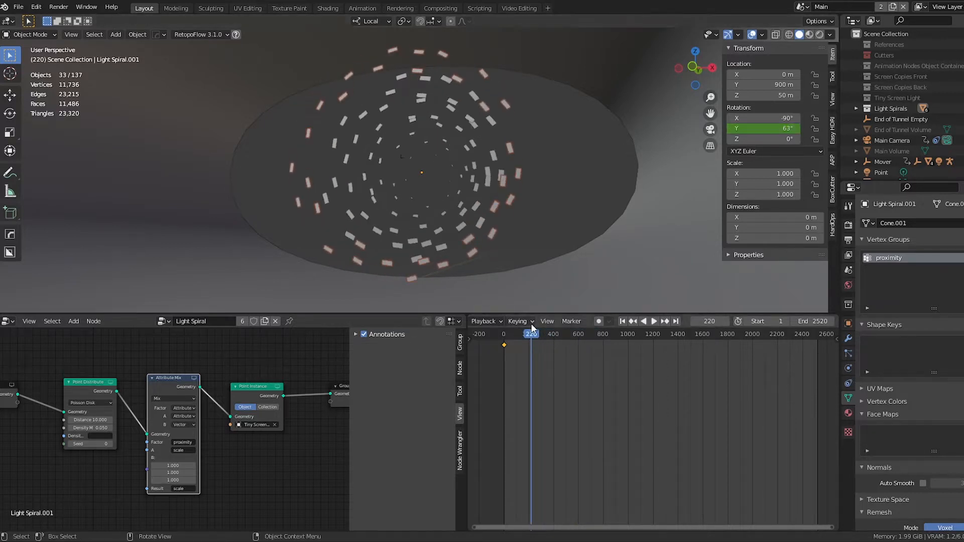
left_click_drag(534, 337, 581, 339)
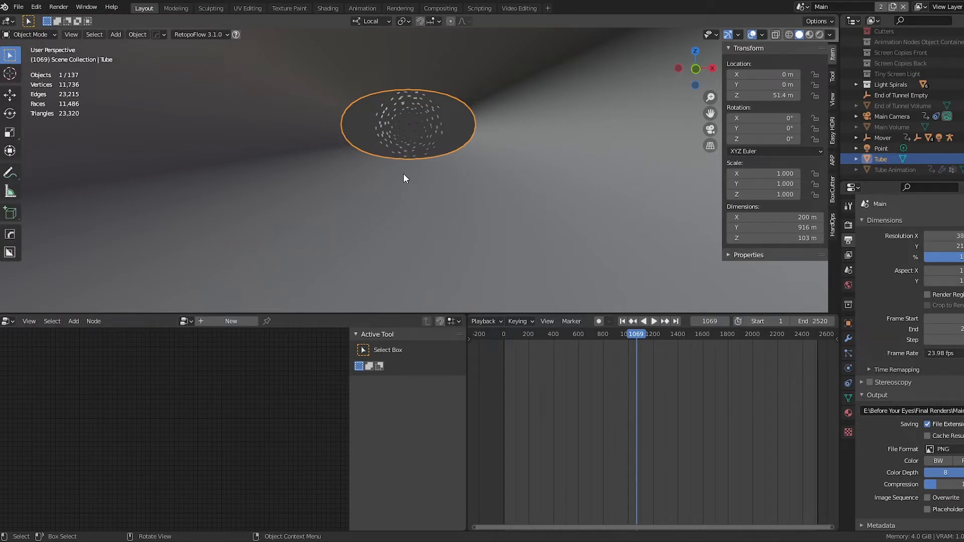
View the whole Tube object surrounding the light spirals, and return to a close view of its far opening
scroll(479, 202, "down", 5)
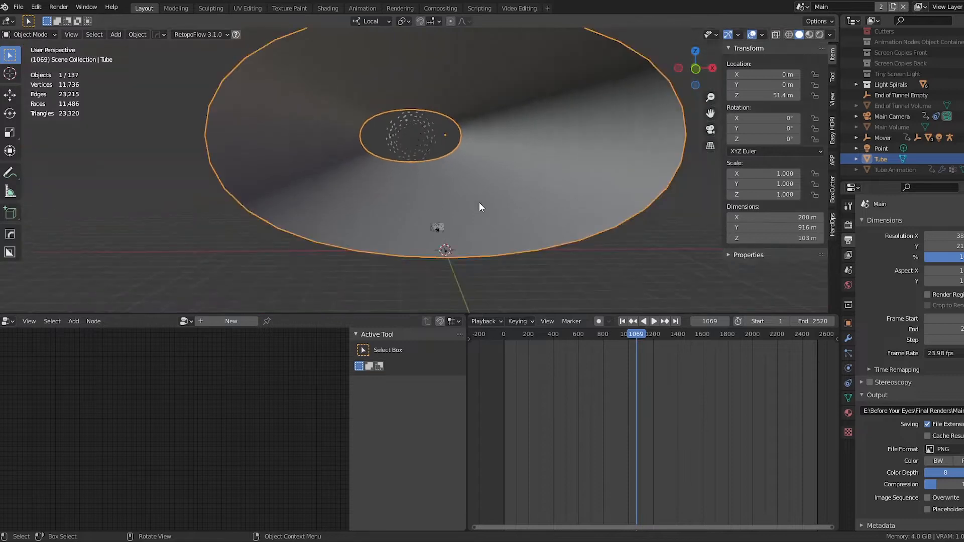
scroll(478, 203, "up", 4)
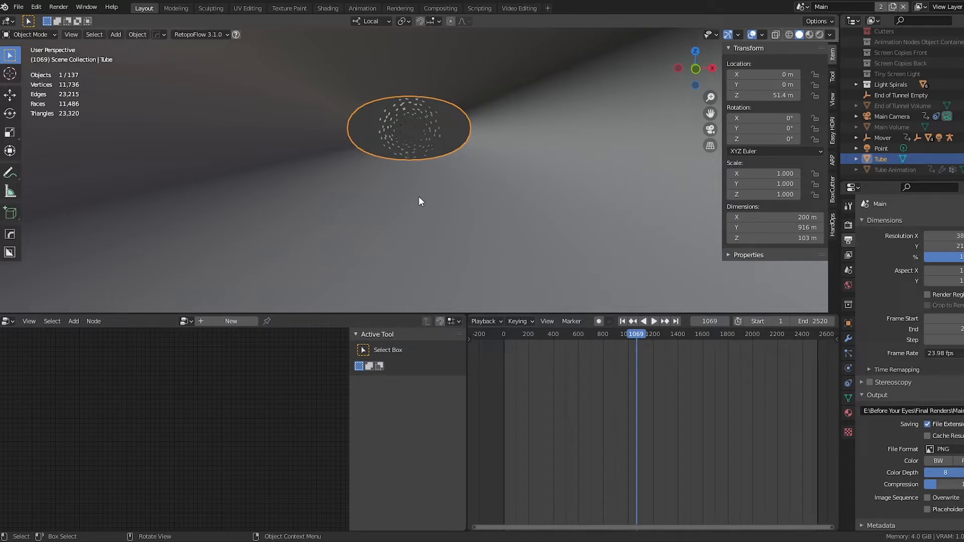
From the camera view, scrub the timeline through frame 2244 to frame 2326 to watch the screens fly through the tunnel
key("KP_0")
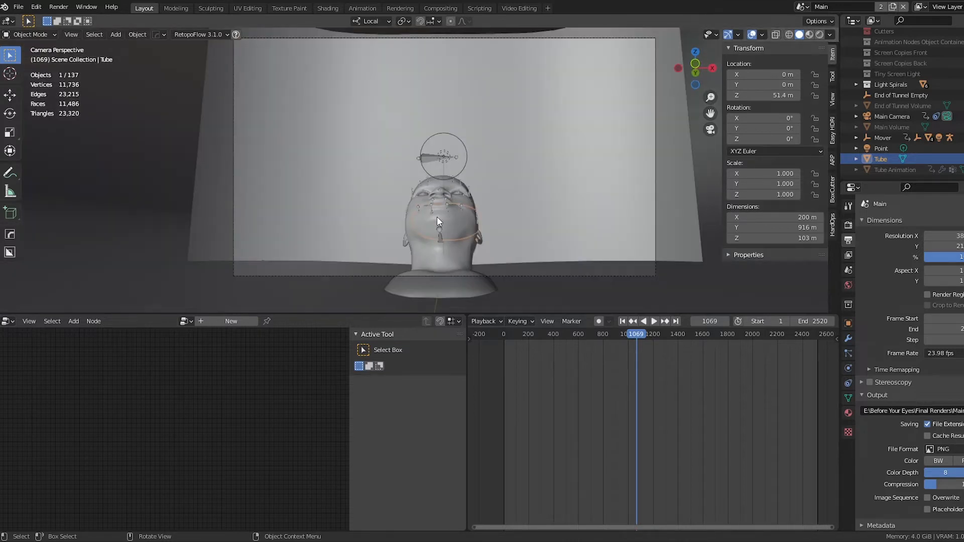
left_click_drag(638, 335, 783, 343)
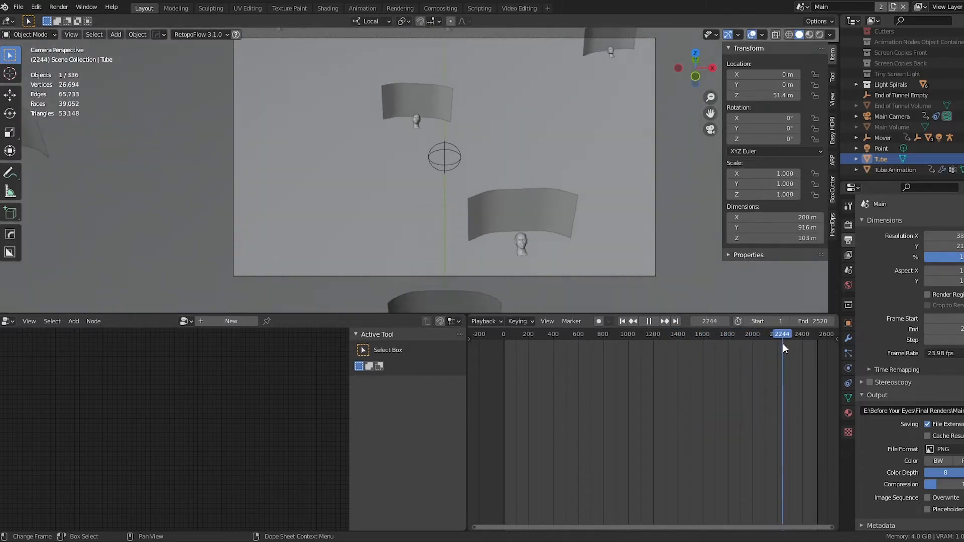
middle_click_drag(376, 113, 376, 114)
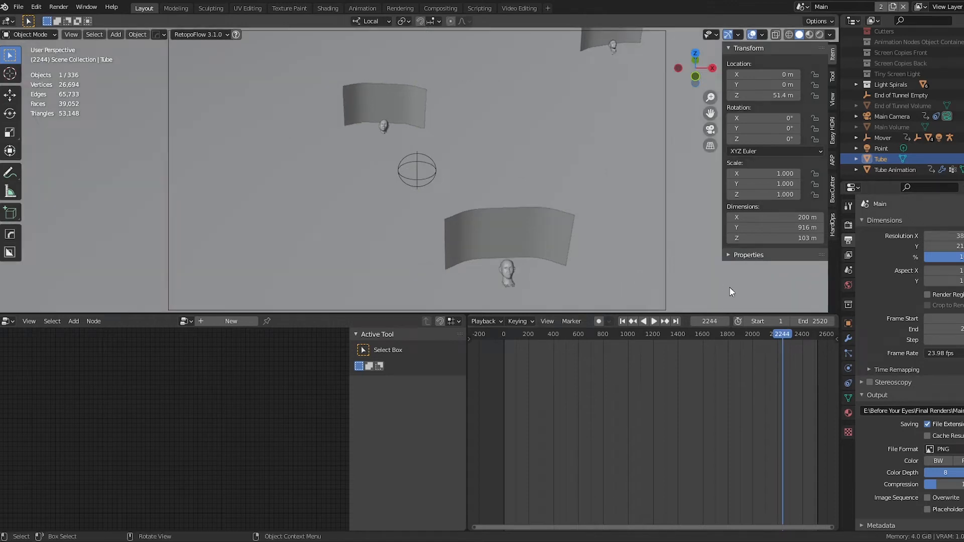
mouse_move(782, 334)
left_mouse_down()
mouse_move(771, 334)
mouse_move(794, 339)
left_mouse_up()
key("space")
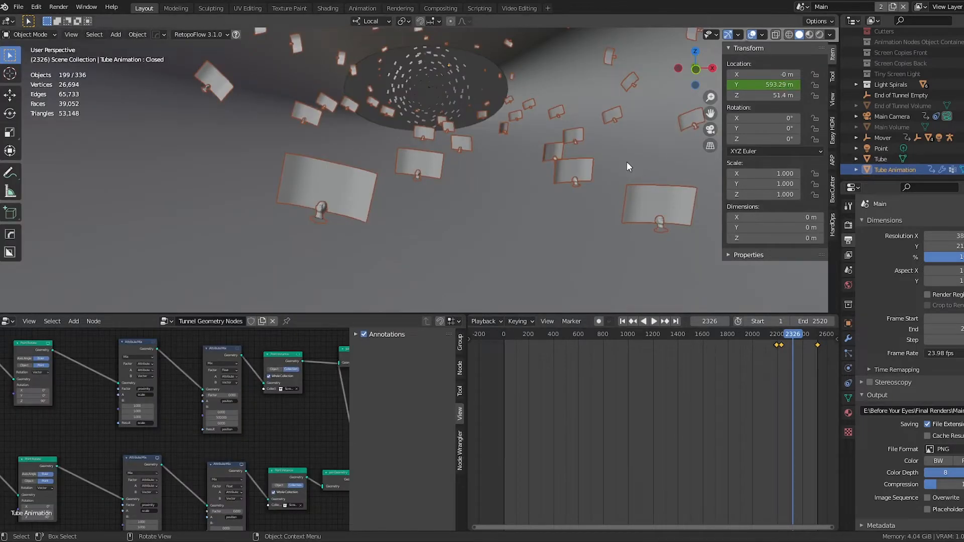
Switch the viewport to Material Preview shading and look over the textured screens scattered around the tunnel
middle_click_drag(634, 185, 487, 195)
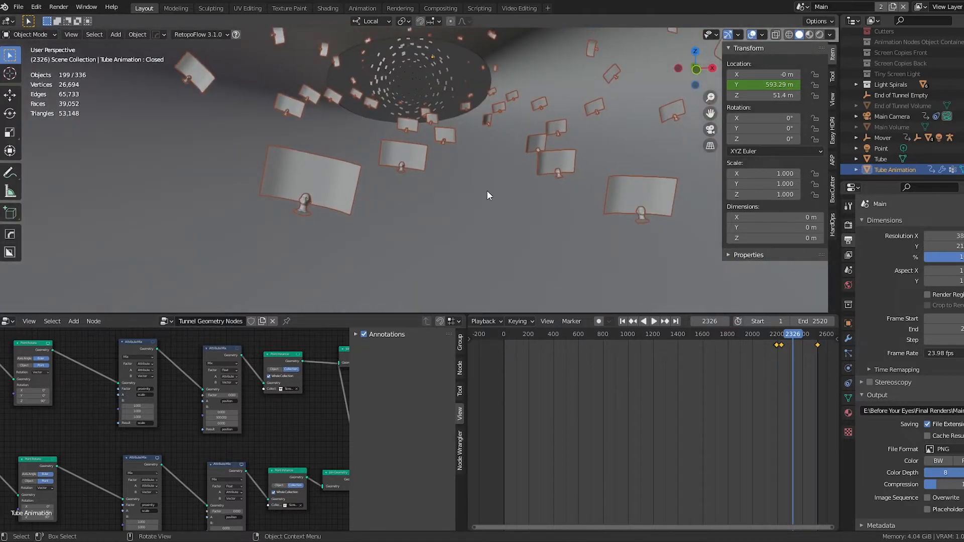
key("z")
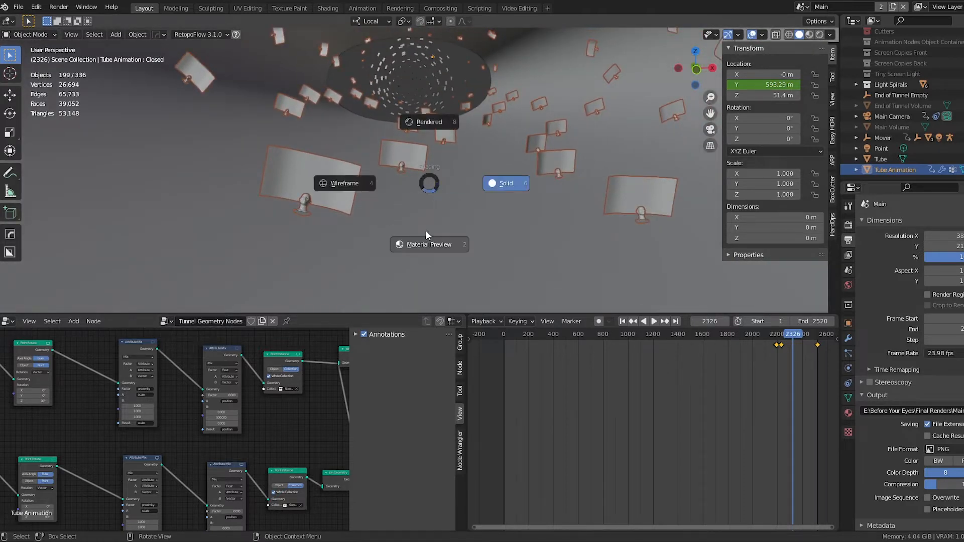
left_click(426, 246)
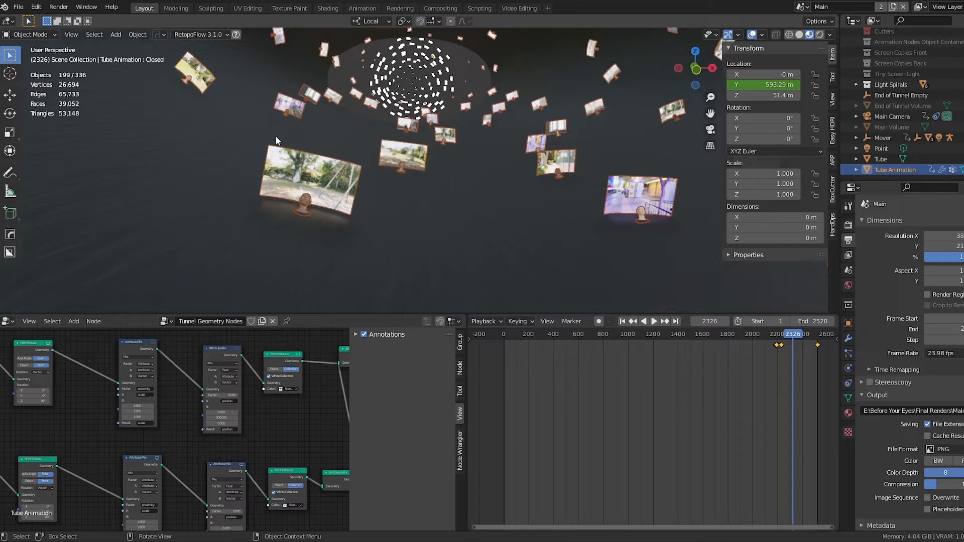
middle_click_drag(312, 223, 826, 189, "shift")
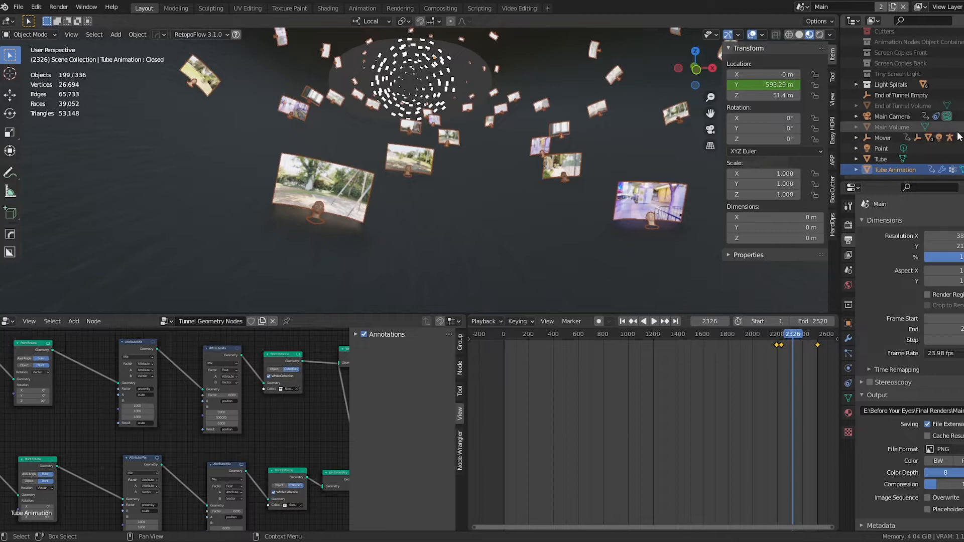
scroll(925, 122, "up", 2)
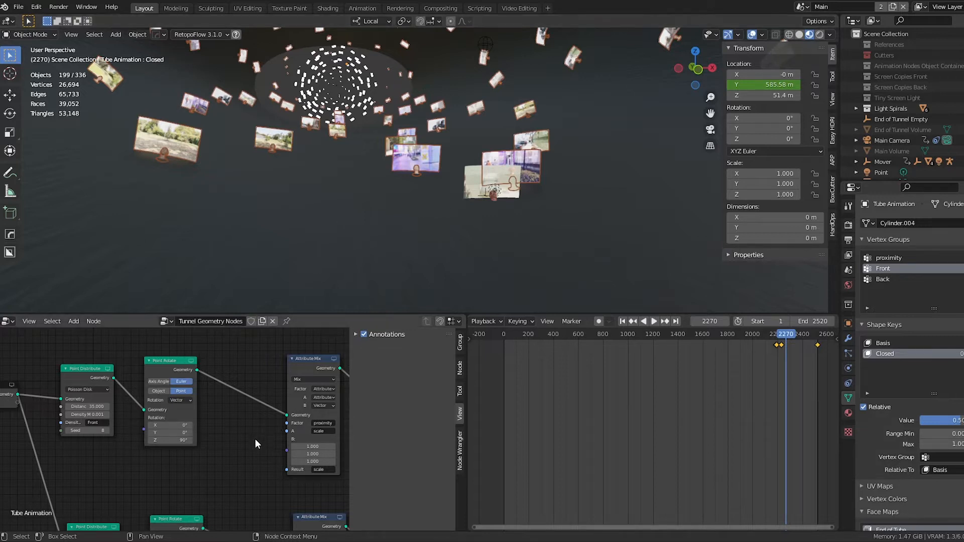
Examine the upper row of Tunnel Geometry Nodes, from Point Distribute and Point Rotate through Attribute Mix to Point Instance
mouse_move(140, 474)
middle_mouse_down()
mouse_move(205, 422)
mouse_move(137, 456)
middle_mouse_up()
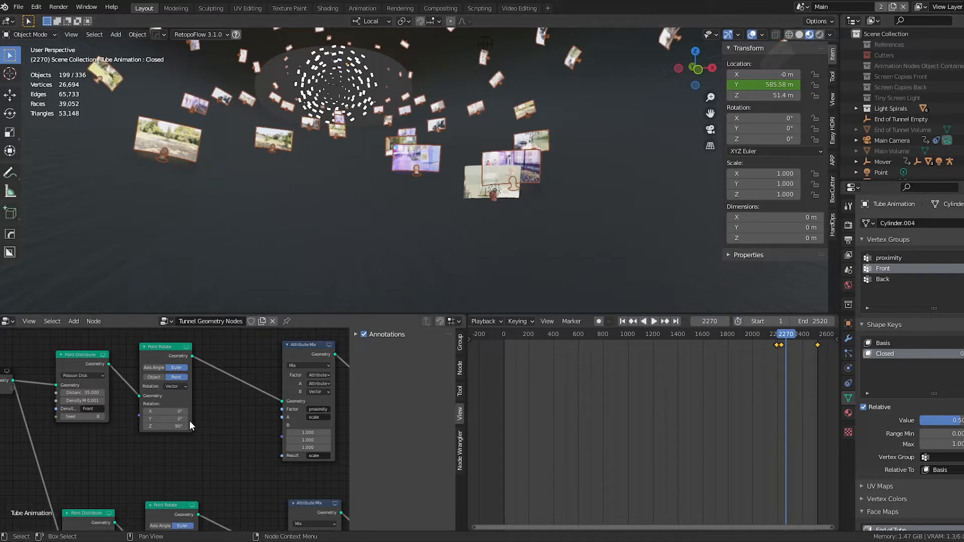
middle_click_drag(192, 421, 250, 386)
scroll(252, 390, "down", 4)
middle_click_drag(249, 433, 61, 424)
scroll(166, 435, "up", 1)
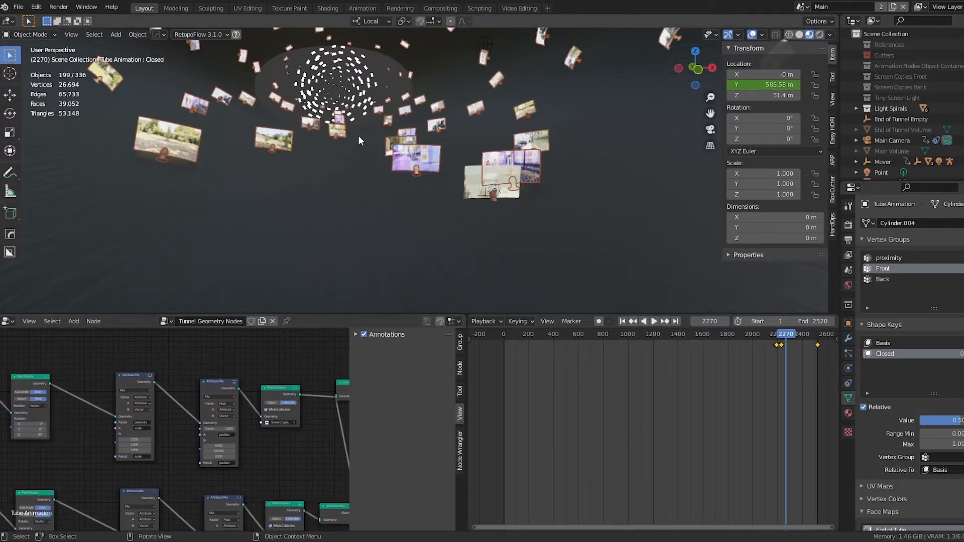
Inspect the Tube Animation mesh and its Front vertex group in Edit Mode from several angles, and return to Object Mode
middle_click_drag(345, 127, 532, 185)
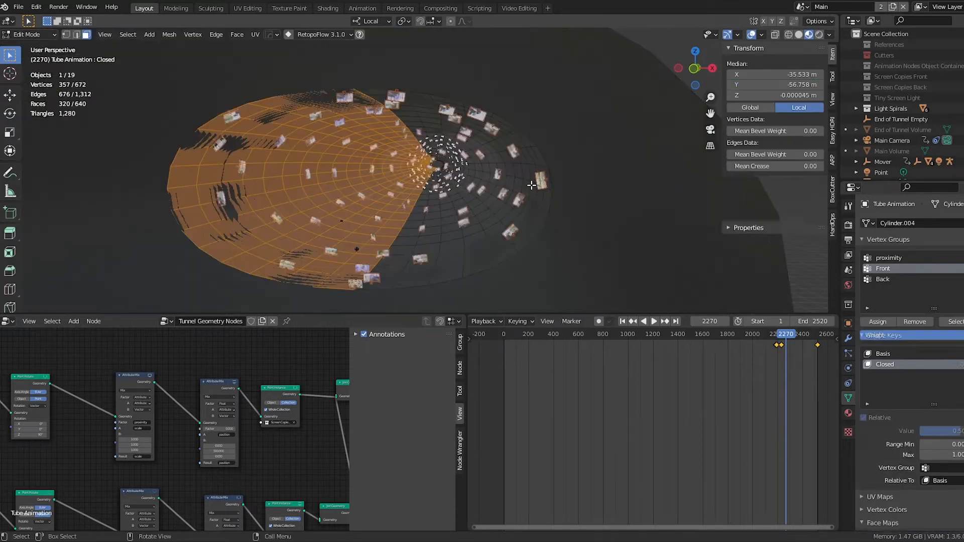
key("Tab")
middle_click_drag(532, 183, 407, 191)
middle_click_drag(596, 203, 658, 218)
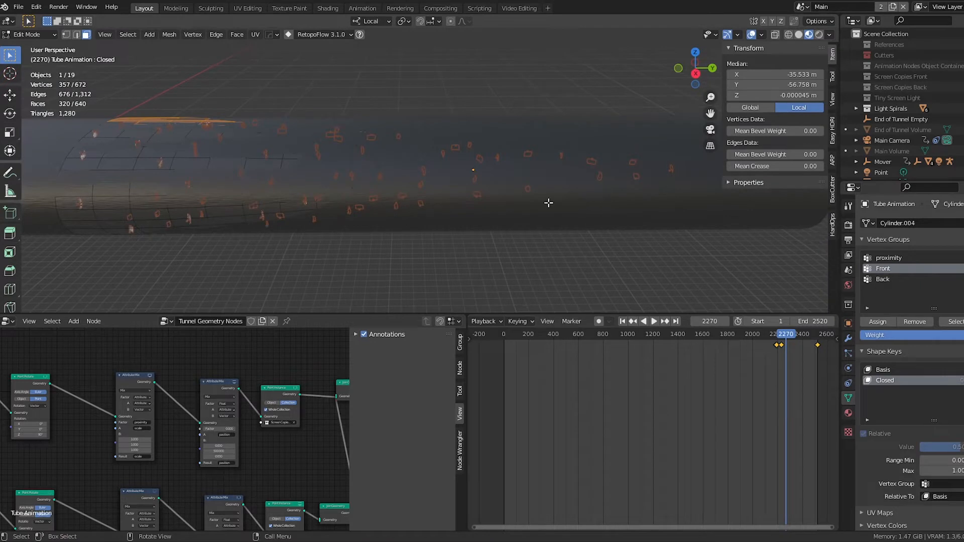
middle_click_drag(392, 198, 494, 180)
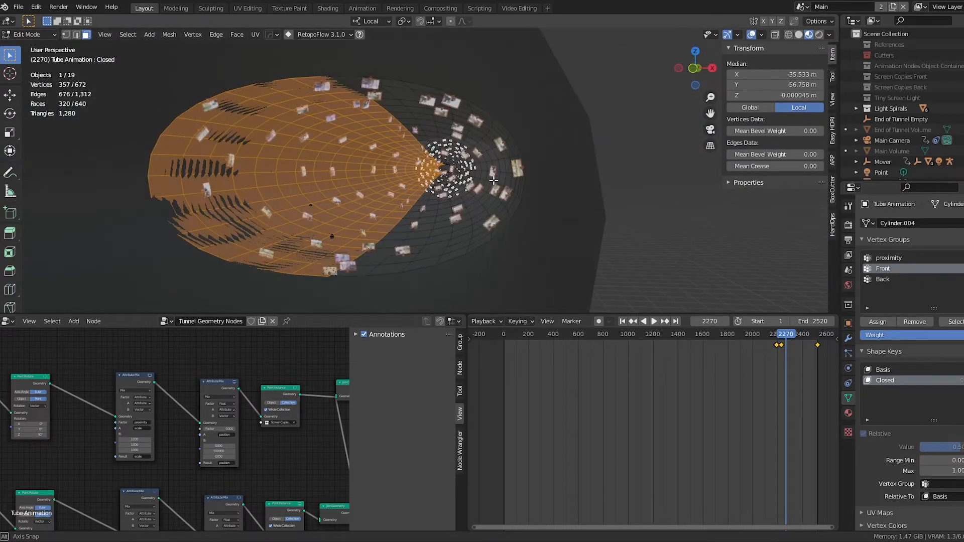
key("Tab")
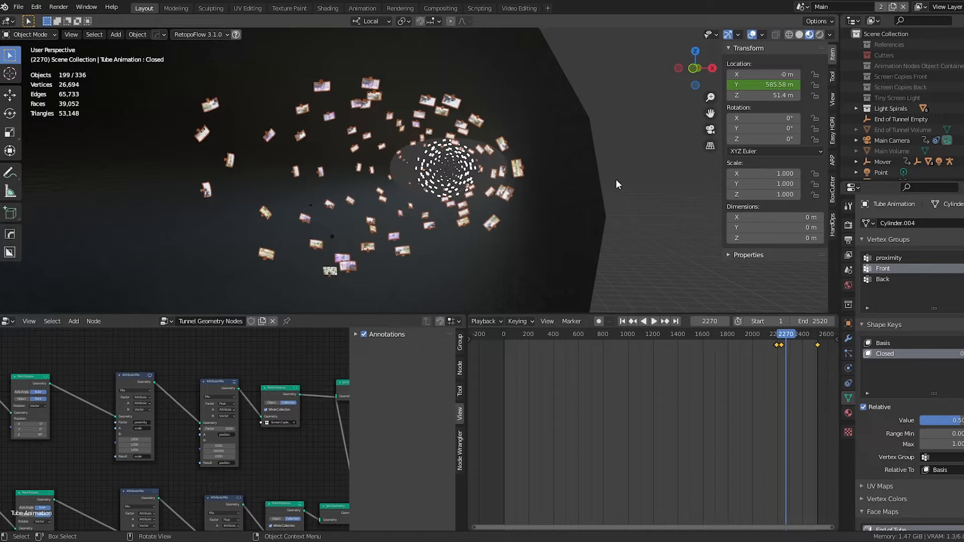
Enable the Screen Copies Front collection, select New Flat Screen Copy and frame it up close in the viewport
scroll(902, 89, "down", 2)
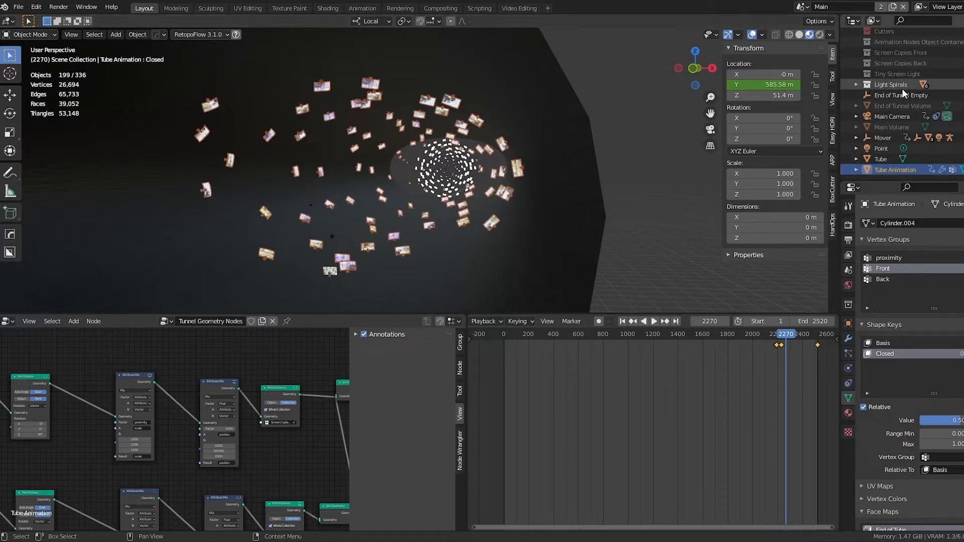
scroll(902, 88, "up", 2)
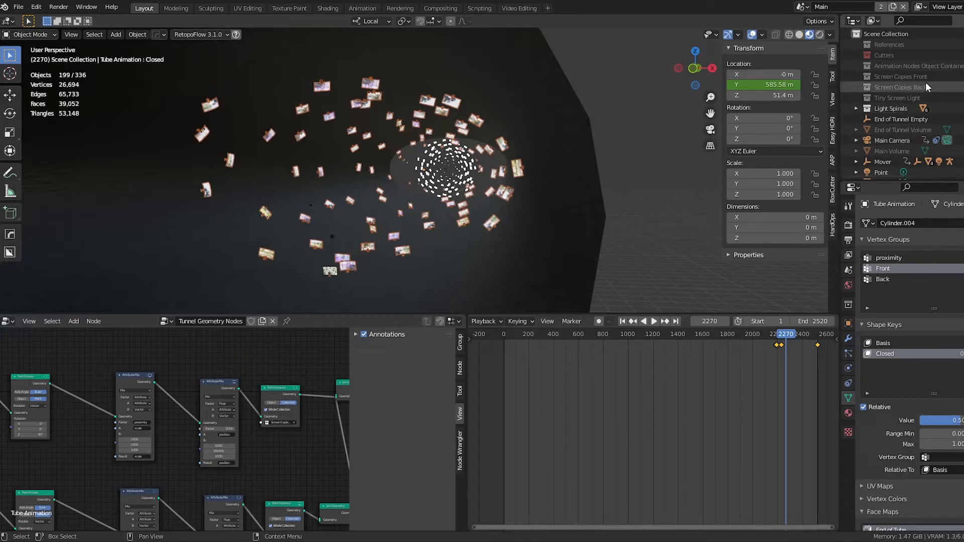
left_click(962, 77)
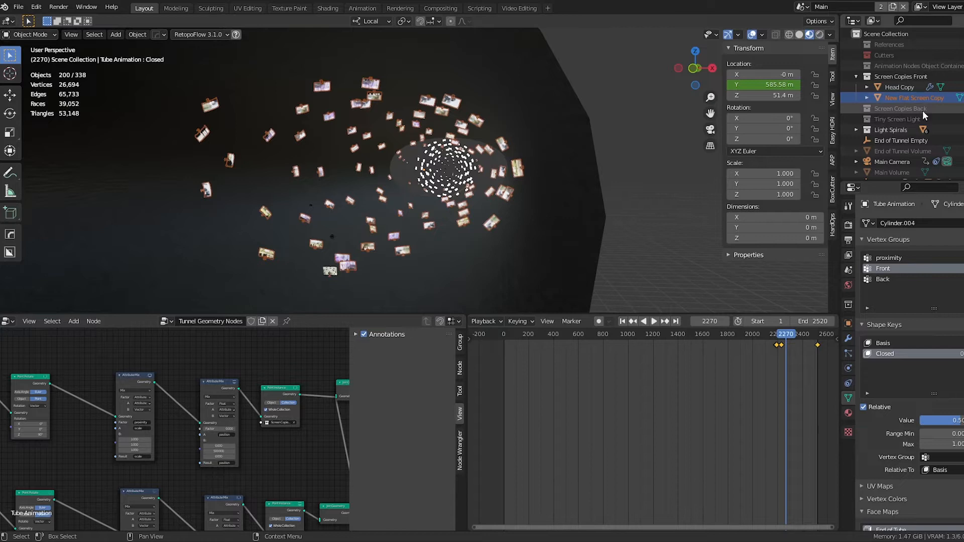
left_click(903, 99)
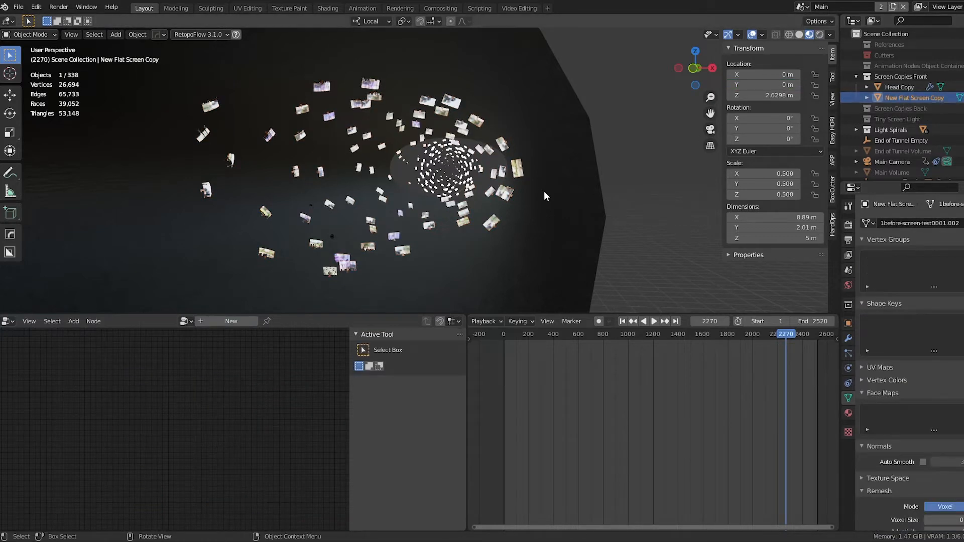
key("KP_Decimal")
middle_click_drag(509, 165, 520, 186)
middle_click_drag(523, 147, 504, 145)
middle_click_drag(427, 231, 468, 241)
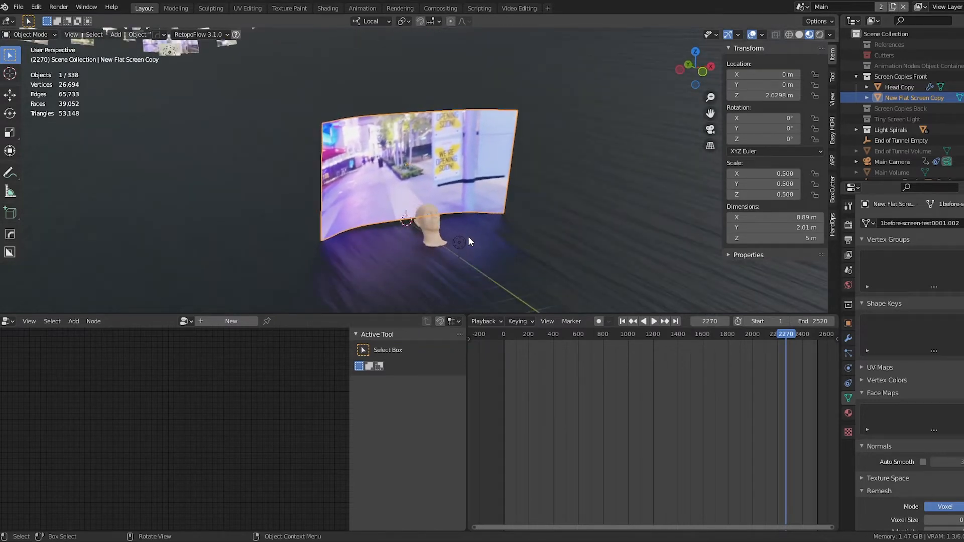
Select the Head Copy object in front of the curved screen and view it from behind and from the side
left_click(428, 209)
middle_click_drag(490, 200, 450, 204)
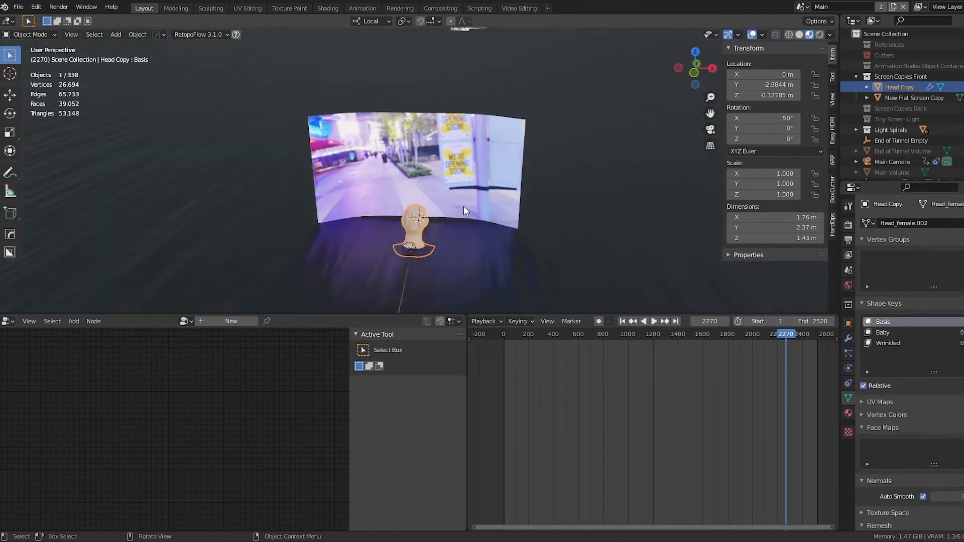
scroll(466, 200, "up", 4)
scroll(462, 197, "down", 3)
middle_click_drag(454, 209, 440, 223)
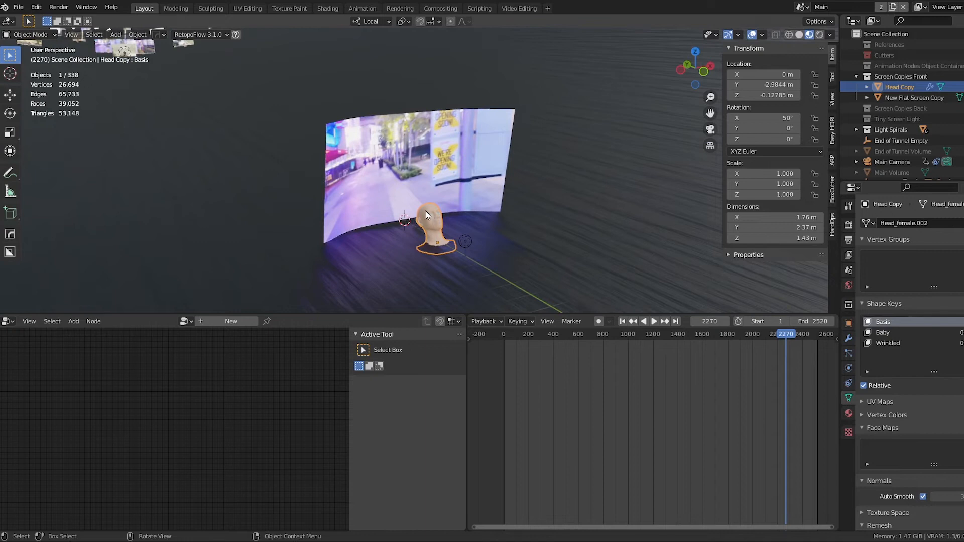
left_click(424, 210)
left_click(426, 216)
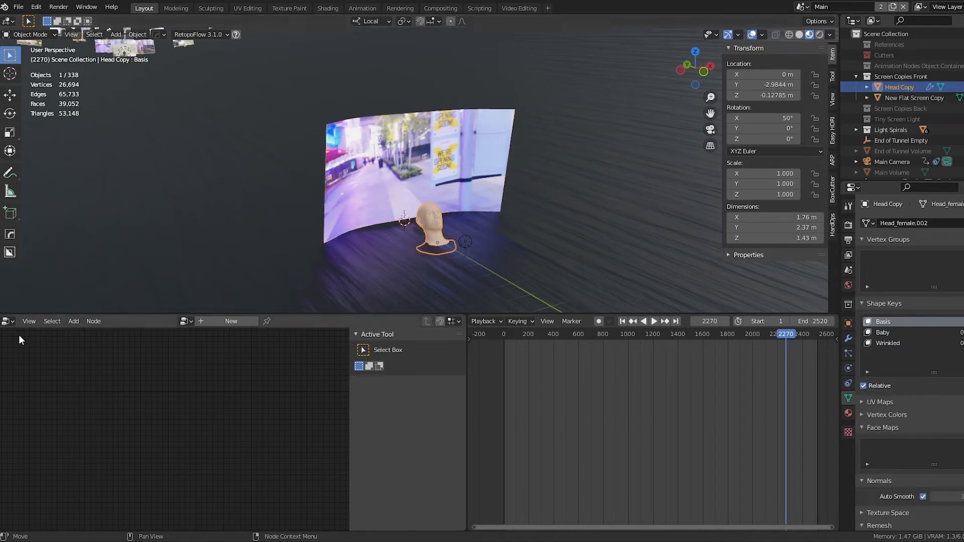
Change the node area to the Shader Editor and show the Head Copy material in Slot 1
left_click(7, 322)
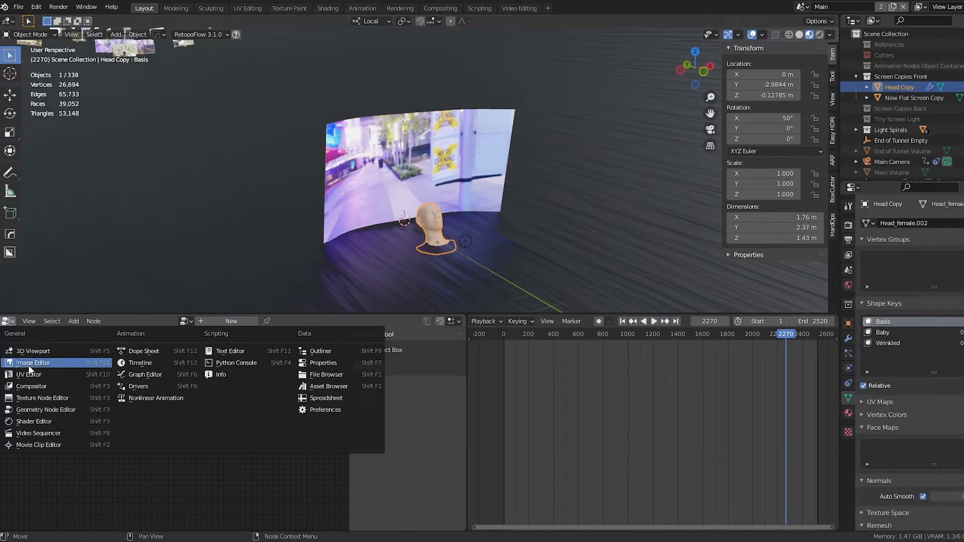
left_click(73, 424)
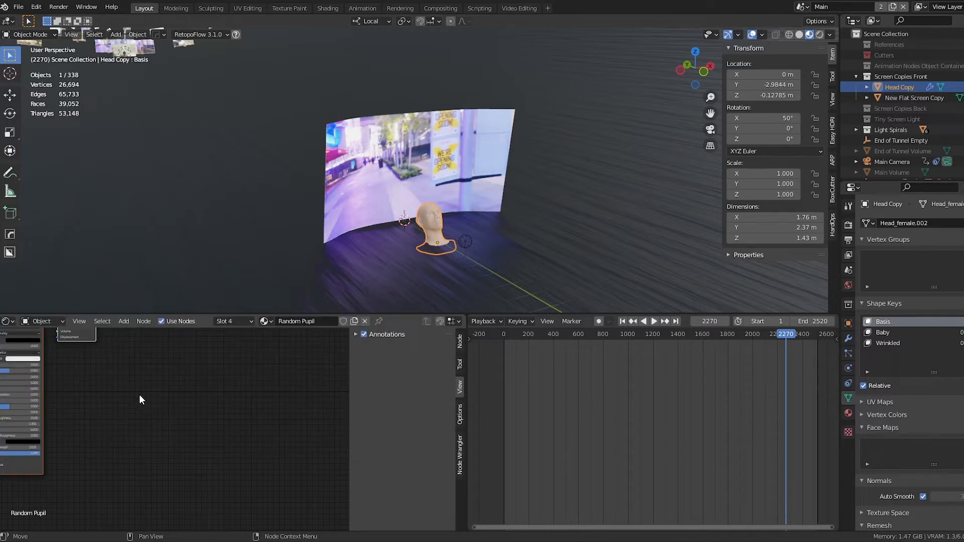
middle_click_drag(119, 374, 282, 477)
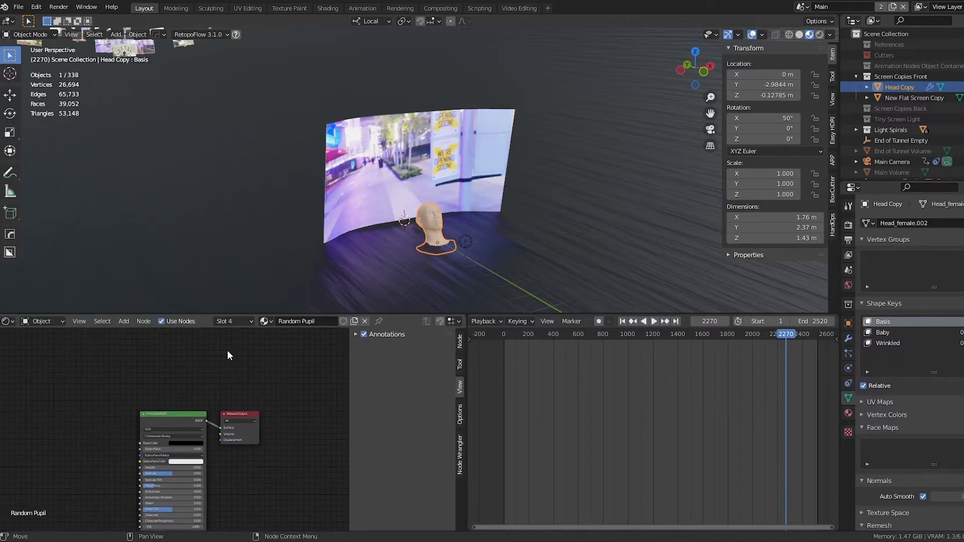
left_click(231, 322)
left_click(200, 346)
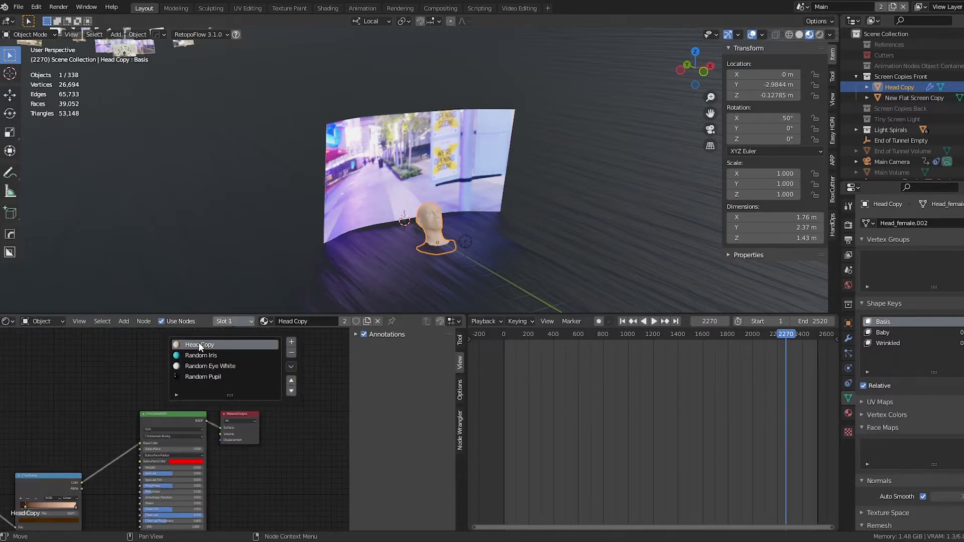
Examine how Object Info and the skin-tone ColorRamp feed the Head Copy material's Base Color, and view the head up close
middle_click_drag(260, 475, 322, 412)
left_click(82, 469)
mouse_move(84, 469)
middle_mouse_down()
mouse_move(243, 495)
mouse_move(78, 485)
middle_mouse_up()
scroll(174, 453, "up", 3)
scroll(170, 450, "down", 1)
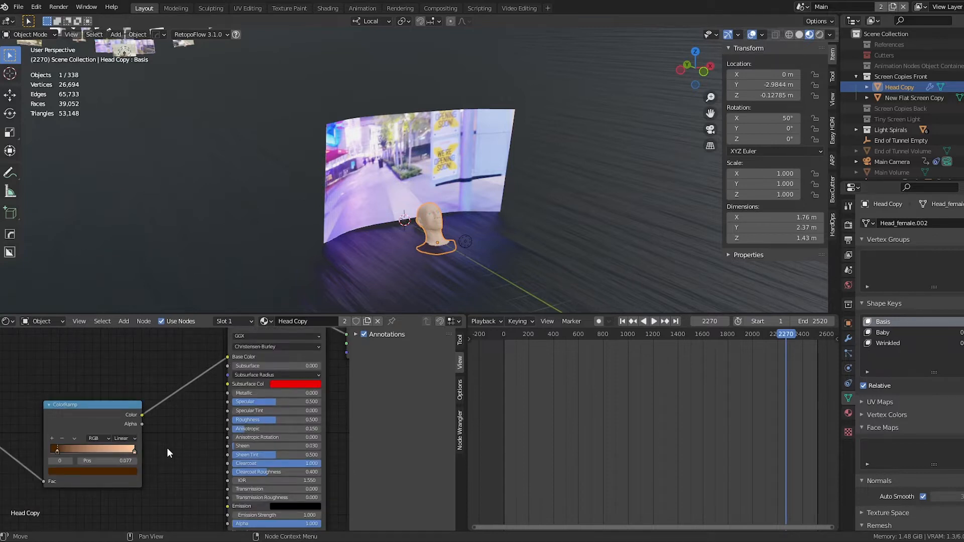
middle_click_drag(128, 405, 212, 402)
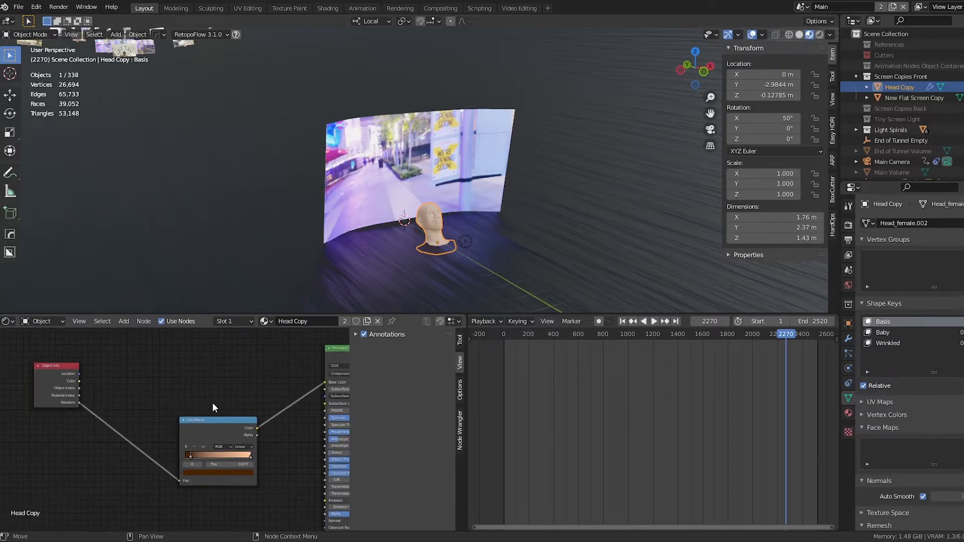
scroll(425, 215, "up", 3)
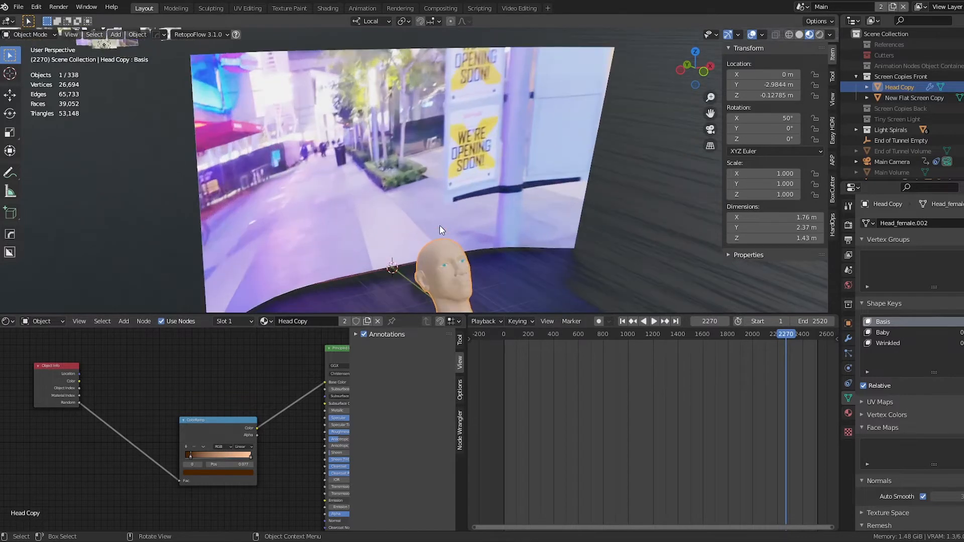
scroll(458, 253, "down", 3)
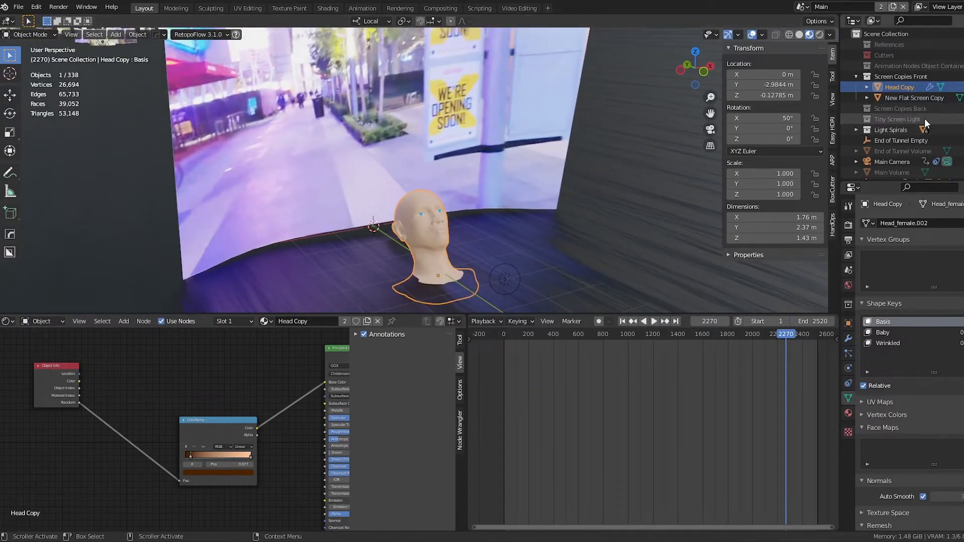
Enable the Screen Copies Back collection and compare its screen and head with those of Screen Copies Front
left_click(910, 75)
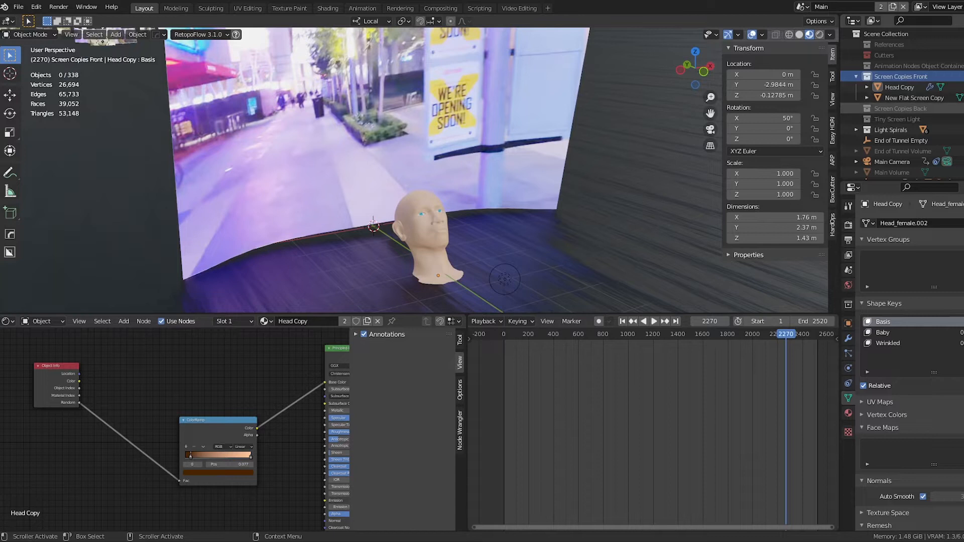
left_click(963, 108)
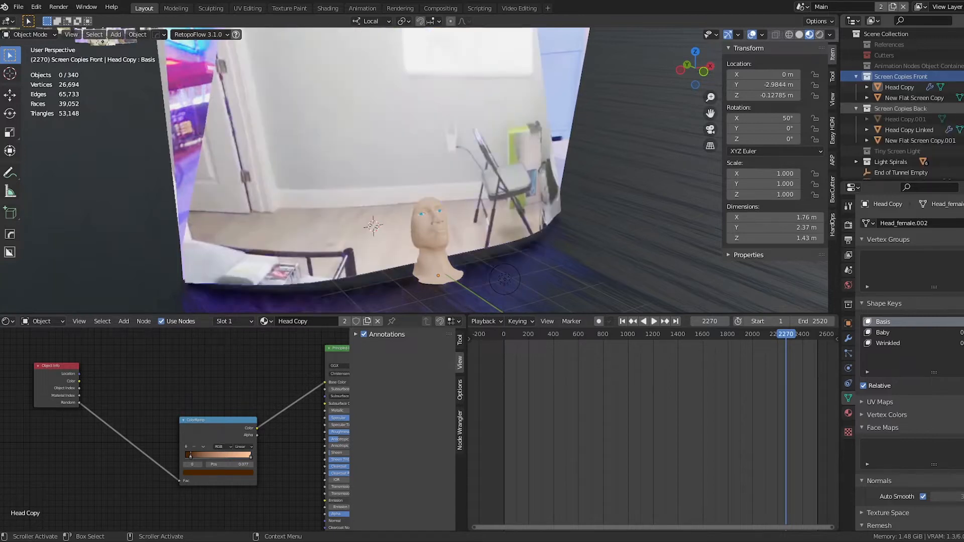
middle_click_drag(397, 157, 407, 180)
scroll(406, 179, "down", 3)
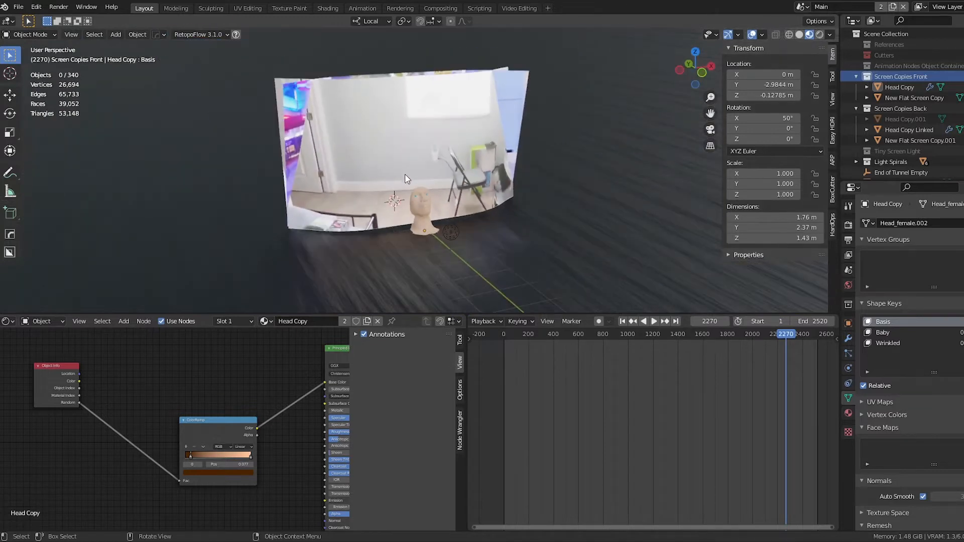
middle_click_drag(323, 113, 454, 129)
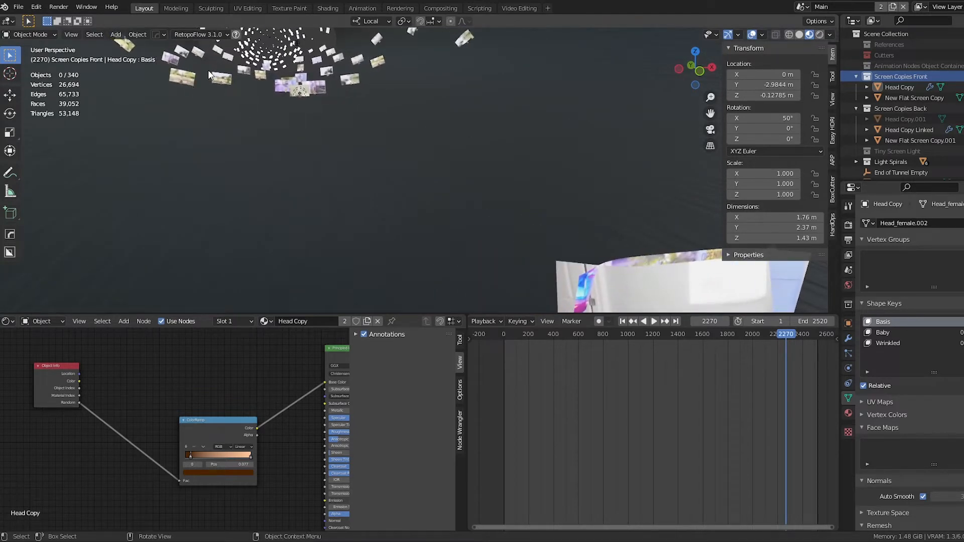
Inspect the front and back screen copies with their heads from several angles, against the ring of screens lining the tunnel
middle_click_drag(242, 85, 247, 119)
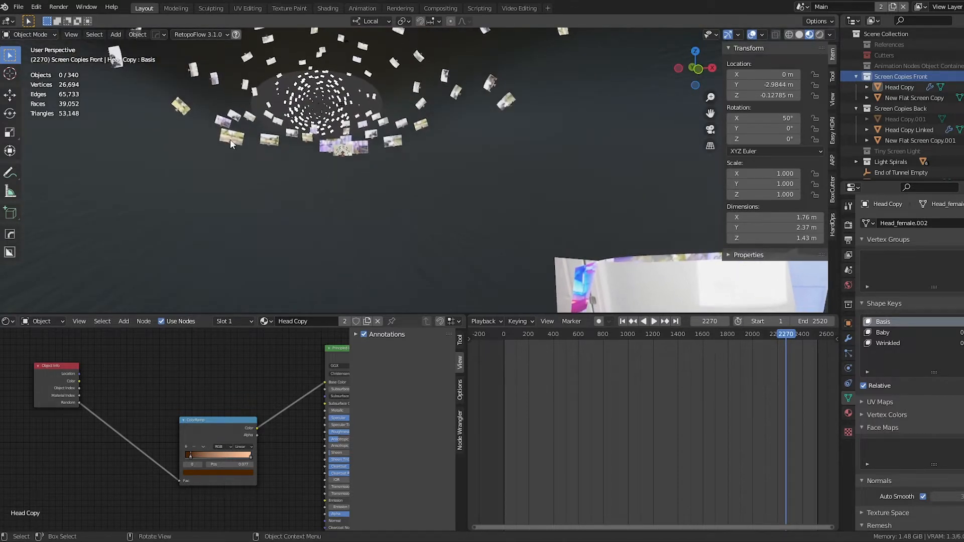
middle_click_drag(288, 151, 361, 171)
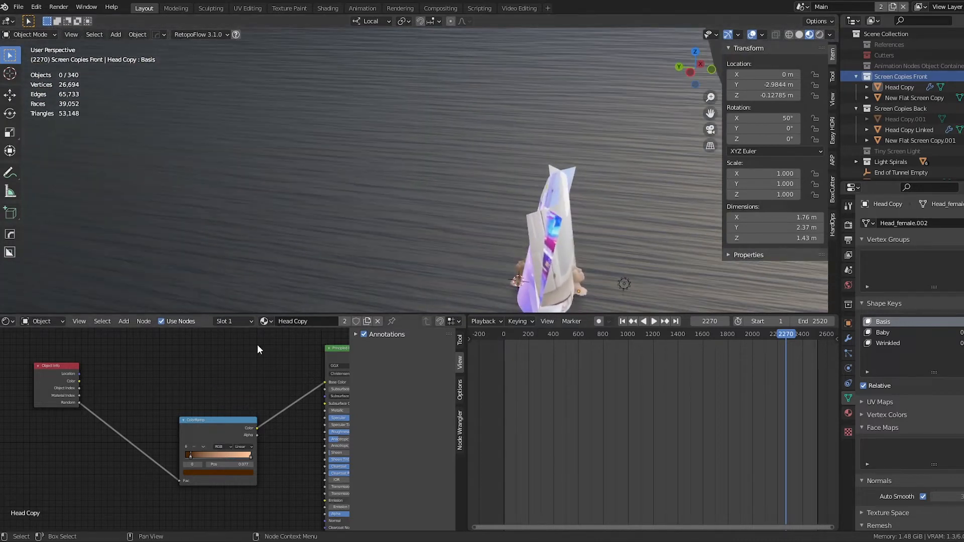
middle_click_drag(325, 249, 503, 207)
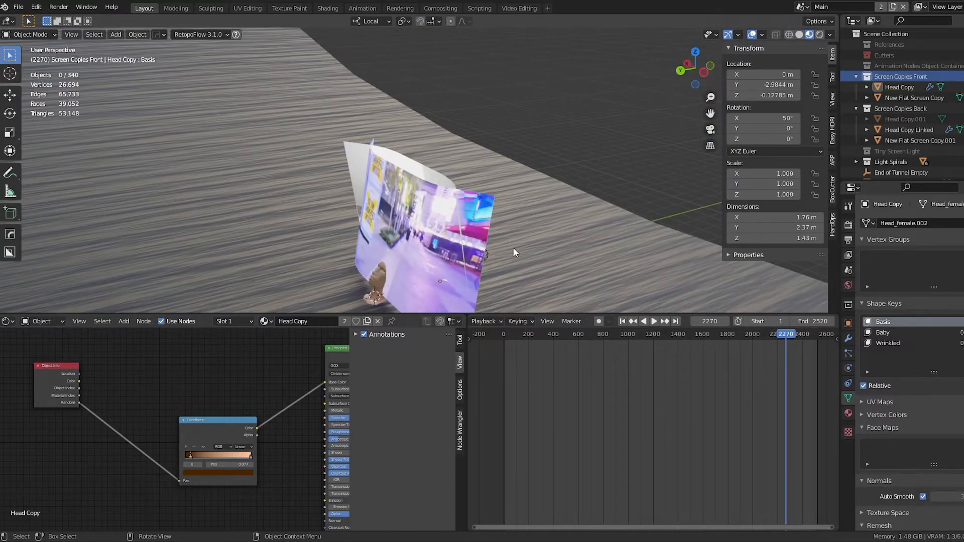
mouse_move(499, 256)
middle_mouse_down()
mouse_move(432, 251)
mouse_move(459, 260)
mouse_move(516, 255)
mouse_move(480, 260)
middle_mouse_up()
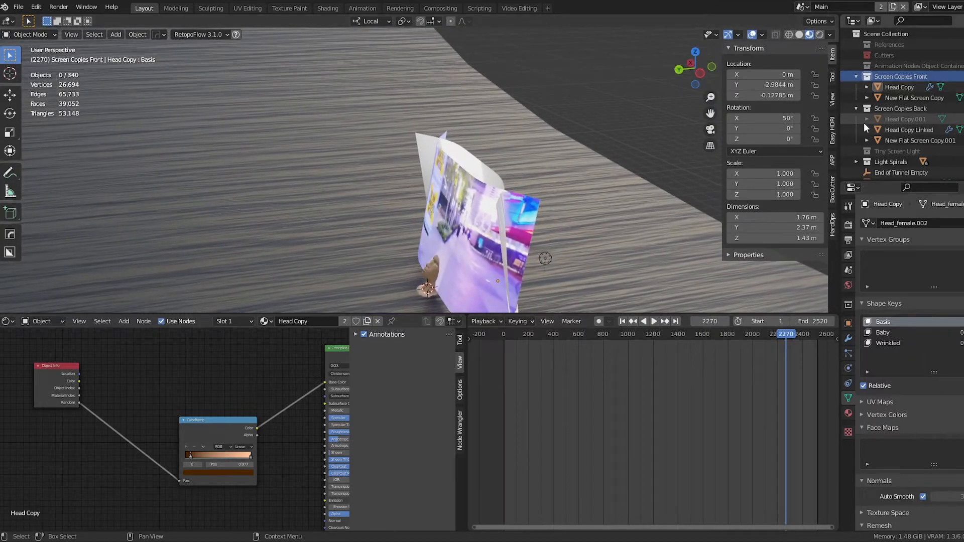
middle_click_drag(460, 220, 524, 242)
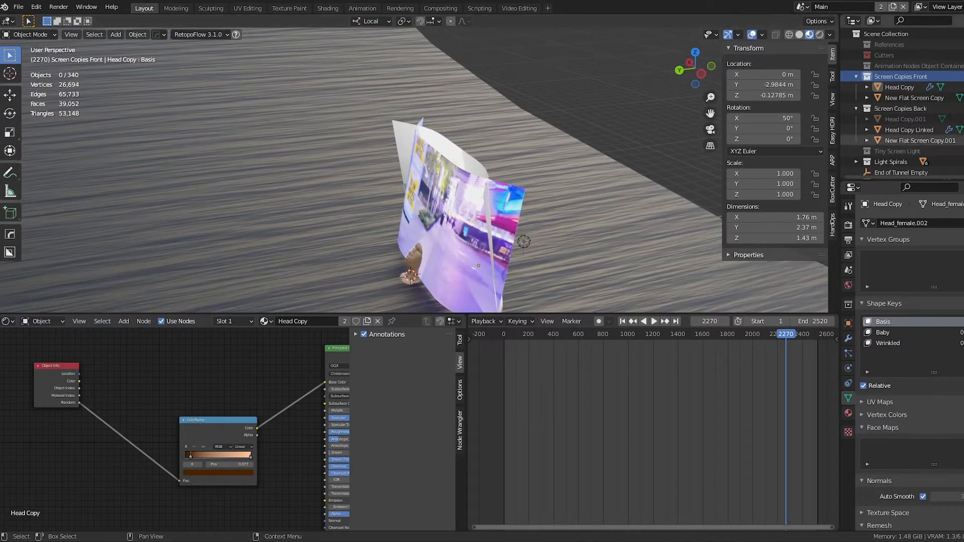
Exclude the Screen Copies Front collection and view the remaining back screen and head against the tunnel copies
left_click(963, 77)
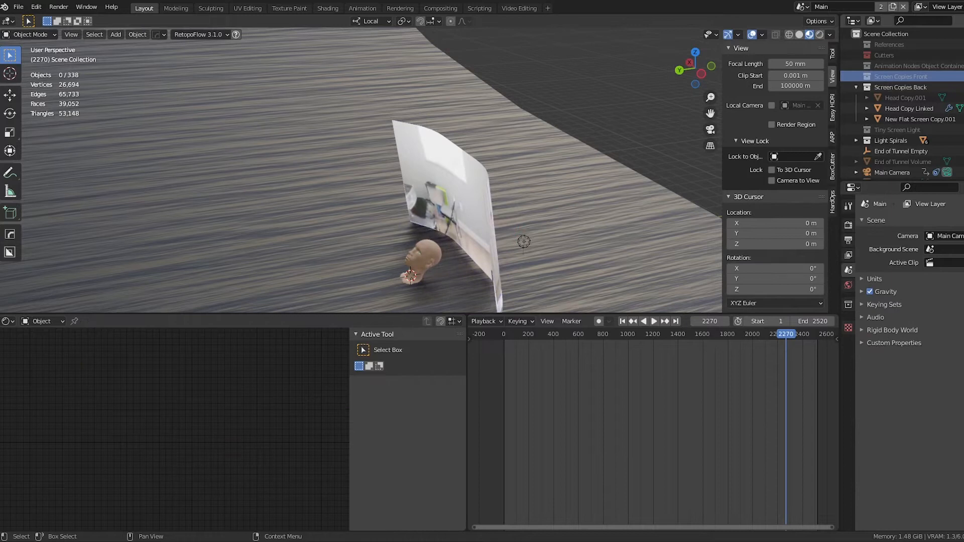
middle_click_drag(673, 217, 472, 216)
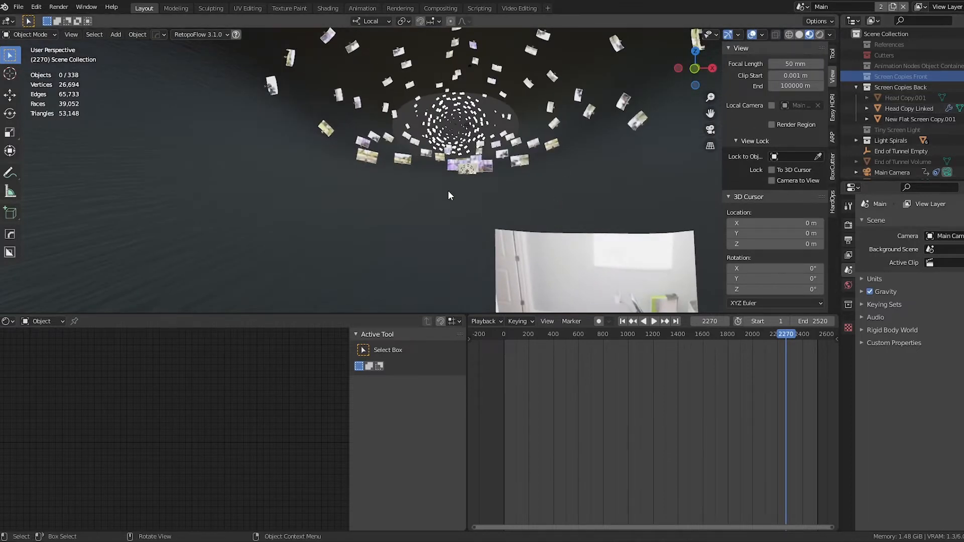
middle_click_drag(531, 240, 581, 256)
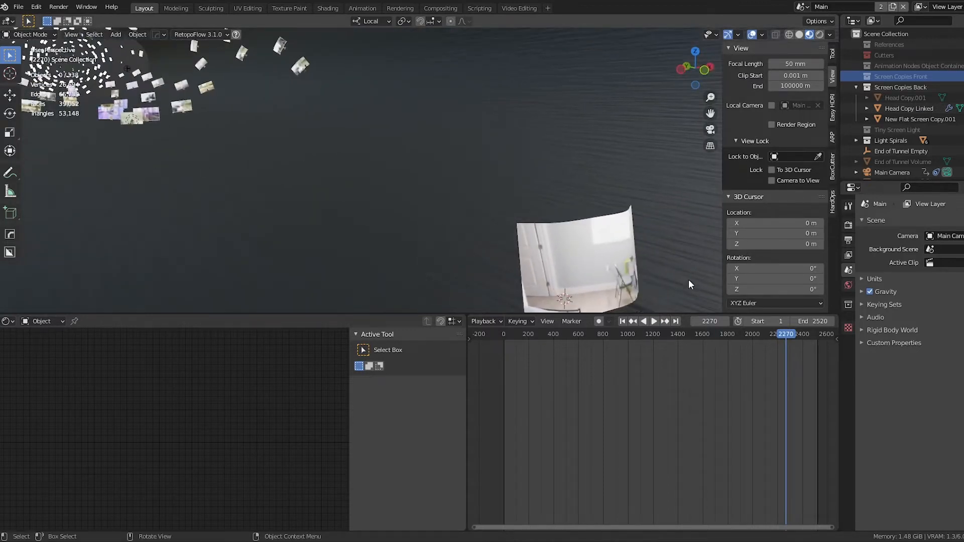
Show Screen Copies Front instead of Screen Copies Back, select New Flat Screen Copy and view it against the tunnel
left_click(962, 88)
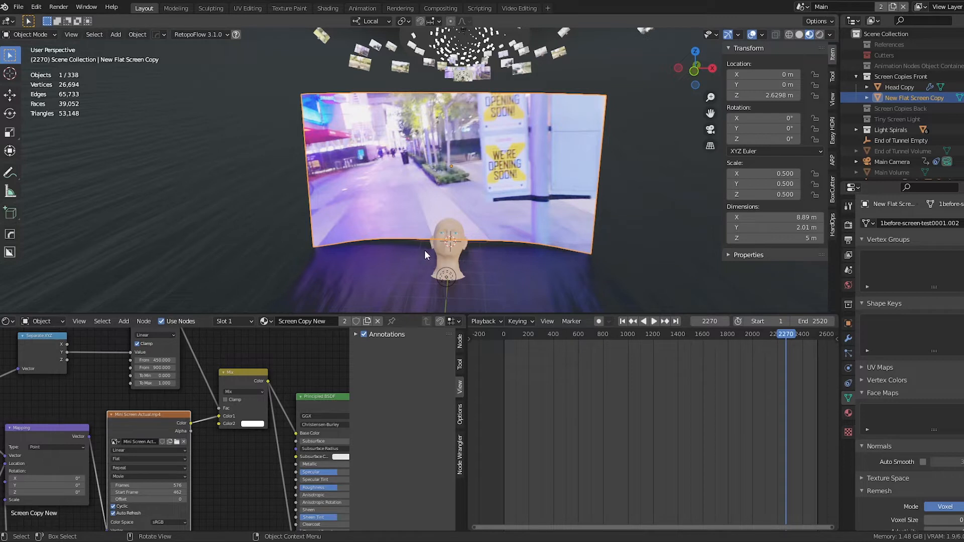
middle_click_drag(407, 176, 456, 182)
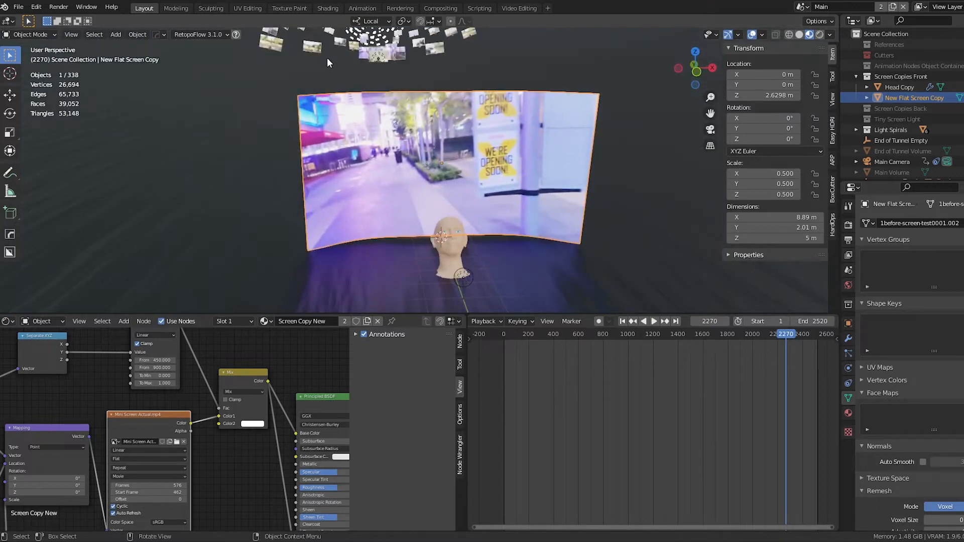
middle_click_drag(384, 79, 370, 66)
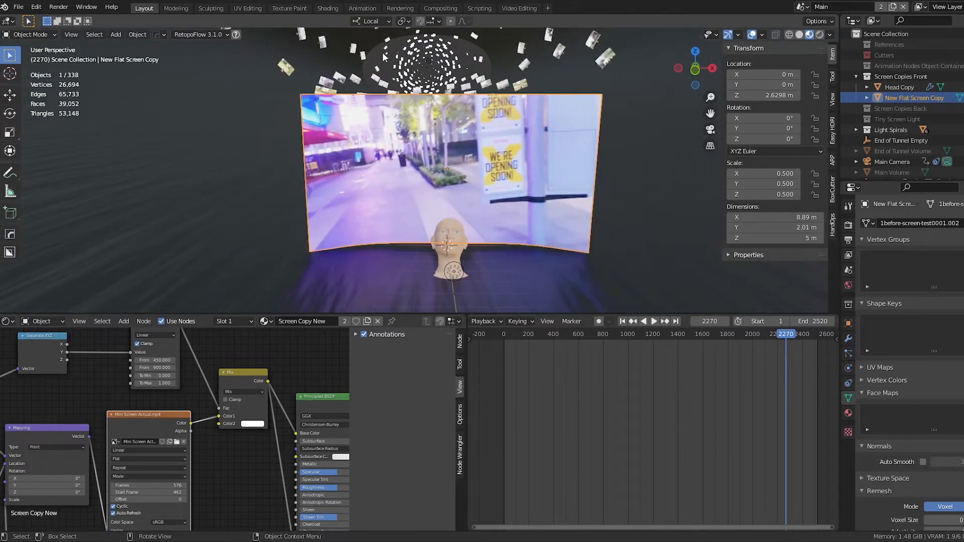
Examine the Mini Screen Actual.mp4 movie texture in the Screen Copy New material, including its Frames, Start Frame, Offset and Cyclic settings
middle_click_drag(235, 470, 280, 432)
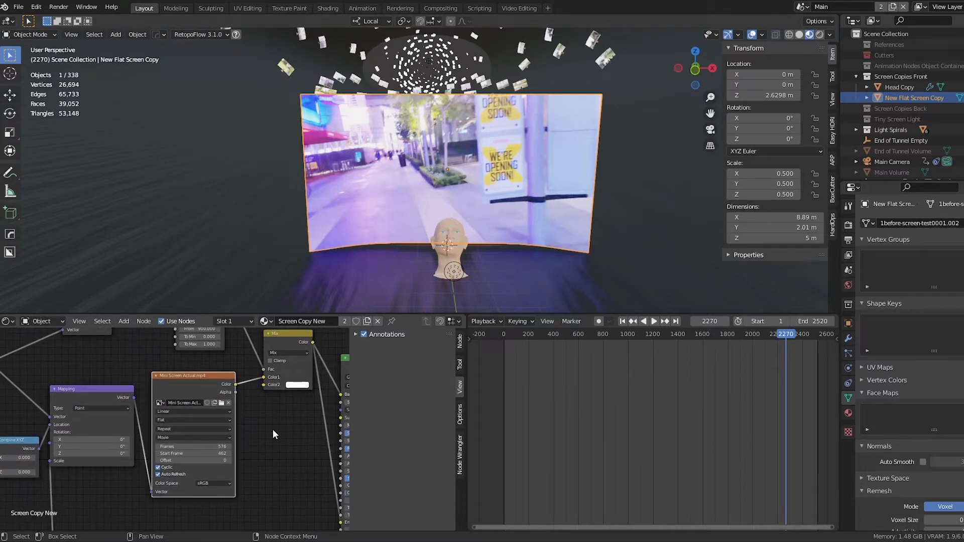
scroll(273, 429, "down", 3)
scroll(243, 442, "up", 3)
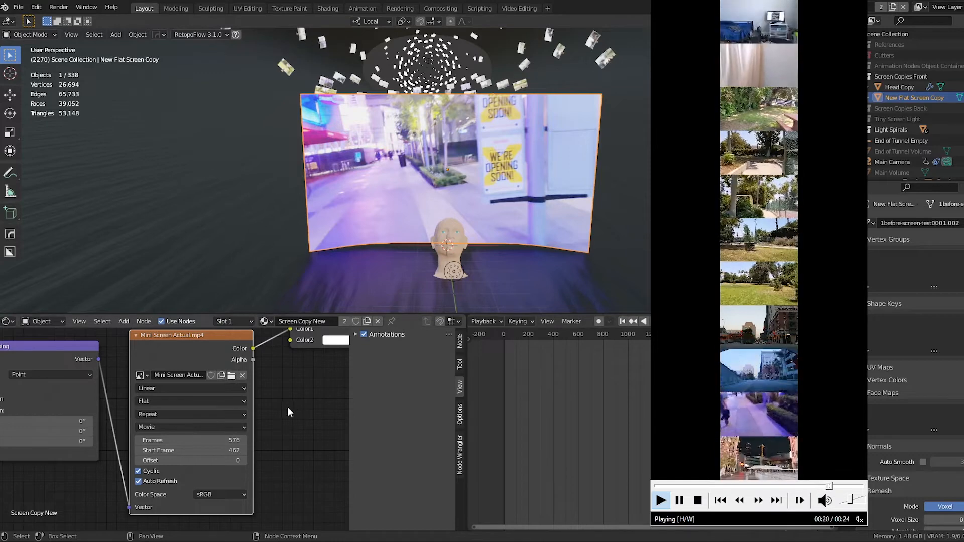
mouse_move(158, 360)
left_mouse_down()
mouse_move(203, 380)
mouse_move(168, 357)
left_mouse_up()
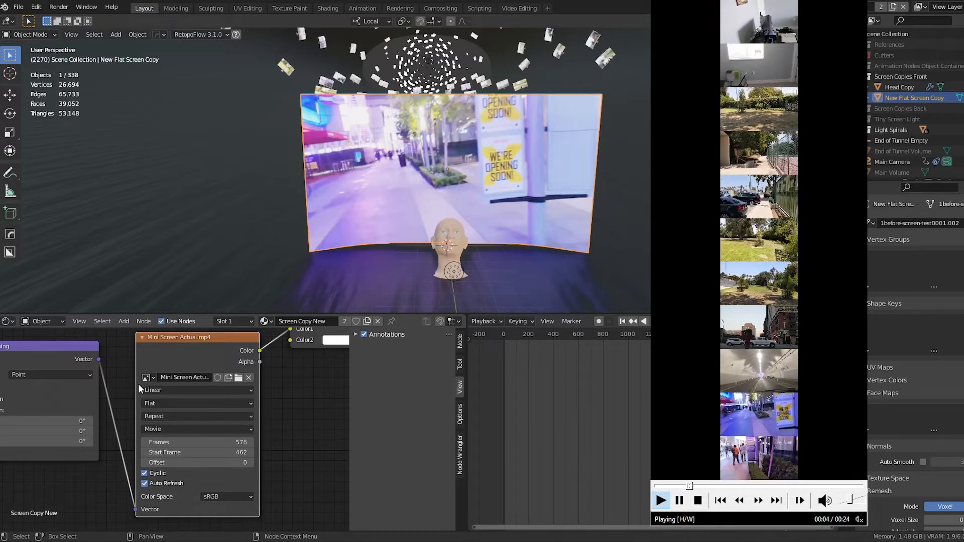
mouse_move(123, 382)
middle_mouse_down()
mouse_move(122, 404)
mouse_move(122, 367)
middle_mouse_up()
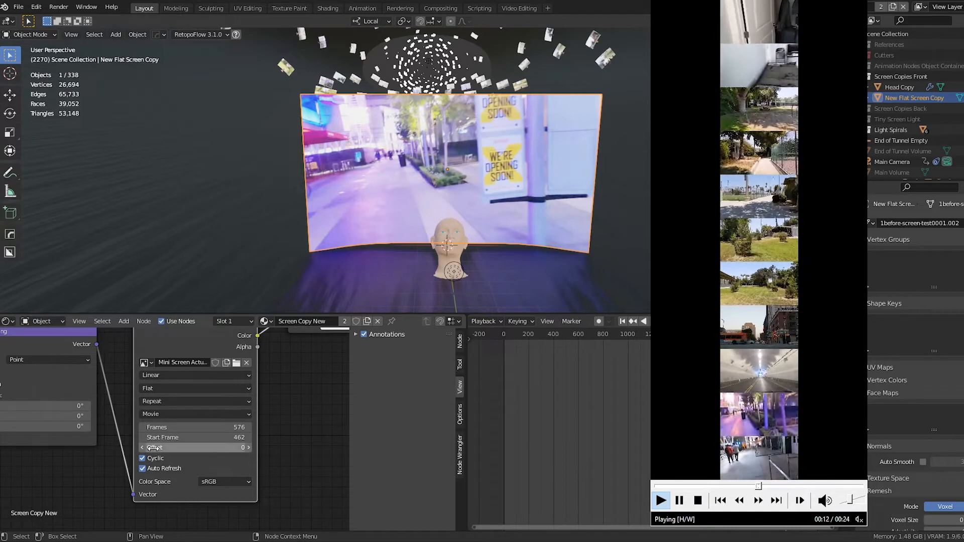
middle_click_drag(280, 419, 323, 418)
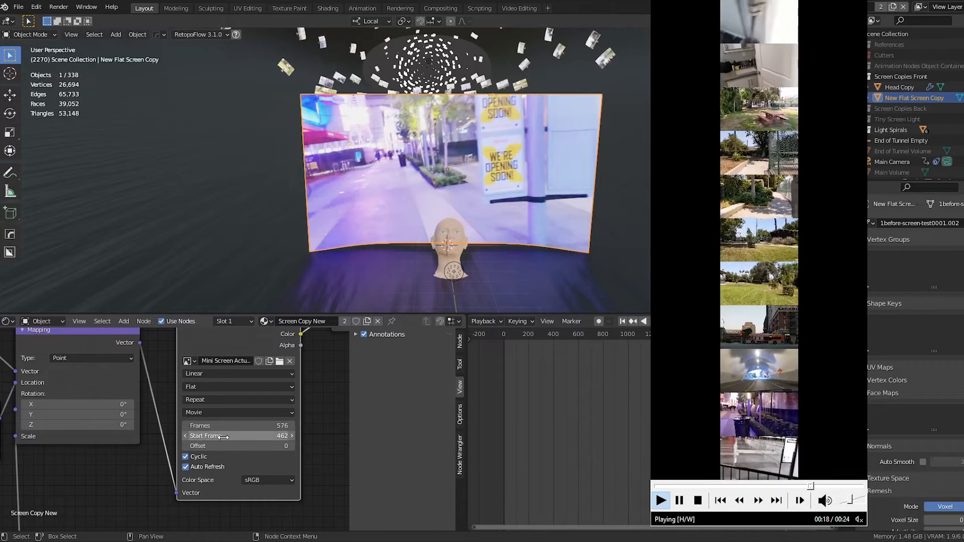
scroll(173, 432, "down", 2)
scroll(161, 419, "up", 2)
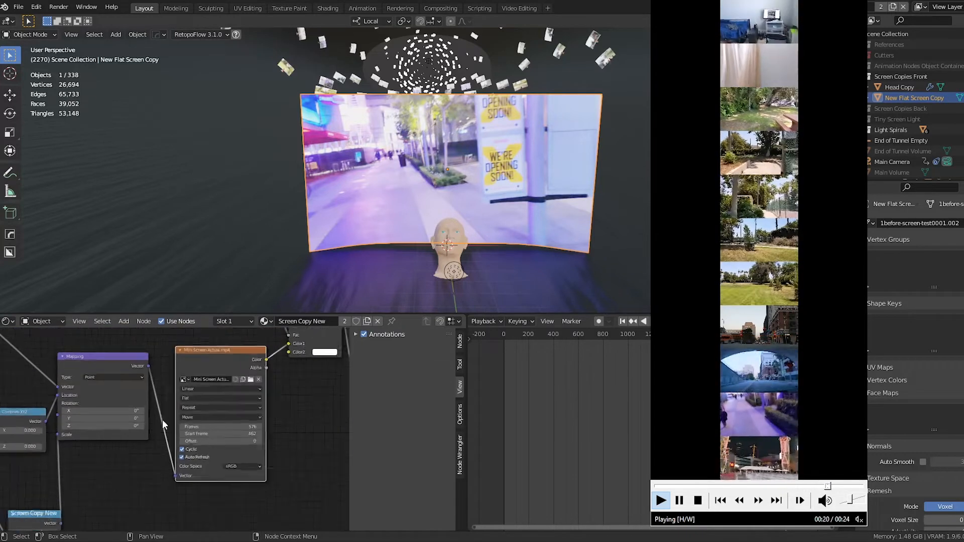
middle_click_drag(309, 411, 263, 427)
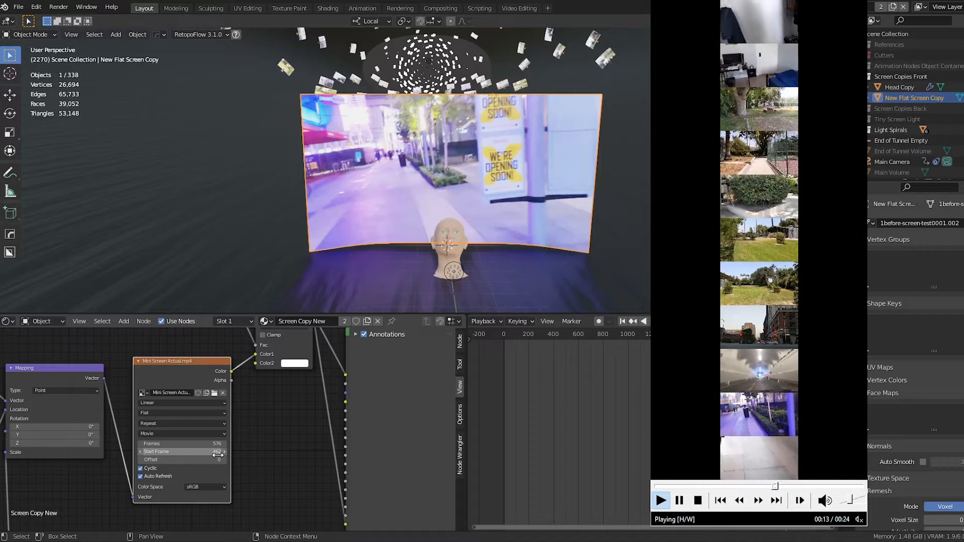
middle_click_drag(372, 173, 248, 76)
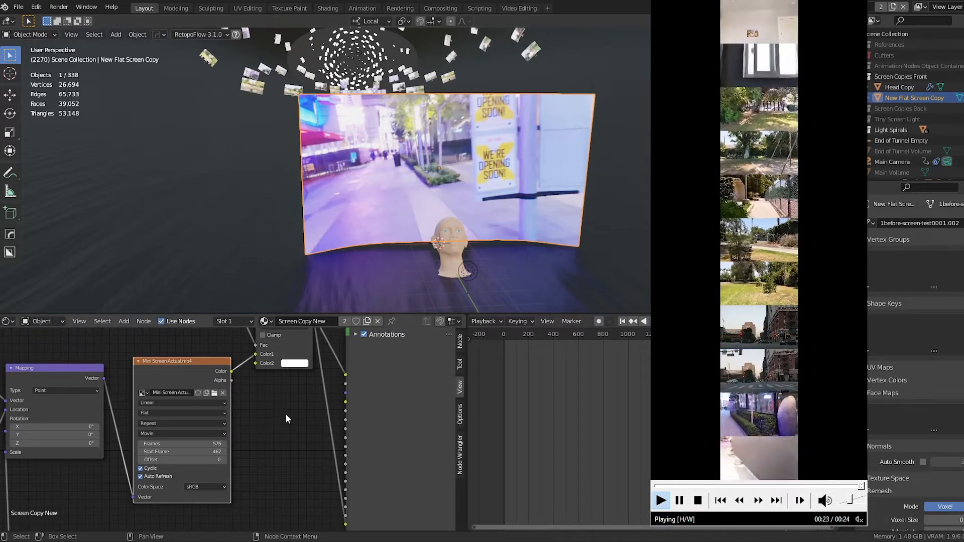
Trace the nodes feeding the movie texture back through Mapping to the Object Info and Value nodes
middle_click_drag(255, 461, 330, 446)
scroll(130, 469, "down", 6)
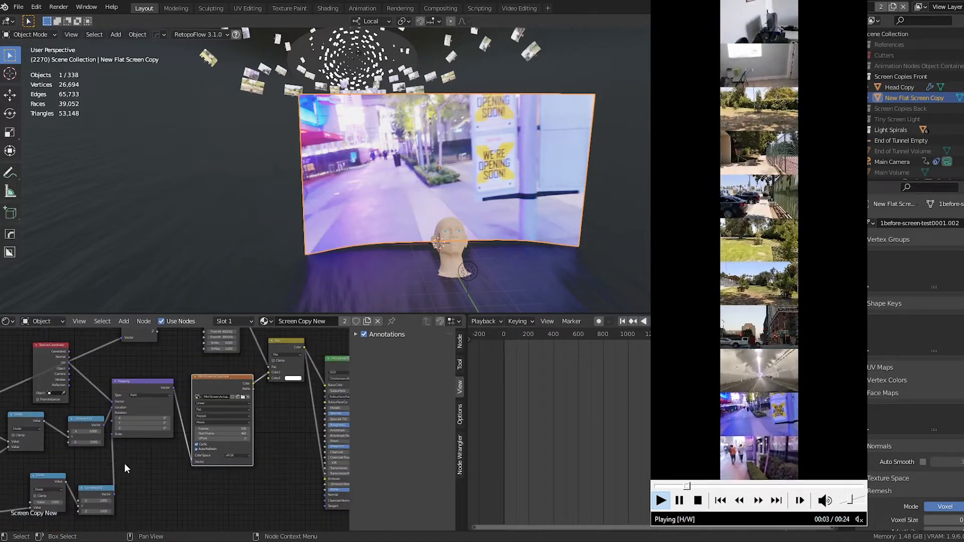
middle_click_drag(126, 469, 173, 468)
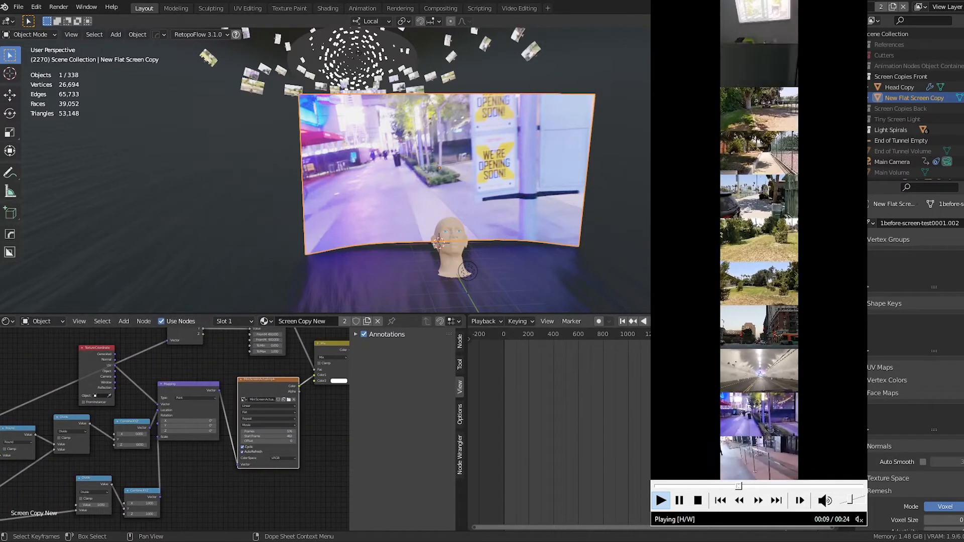
middle_click_drag(215, 444, 143, 371)
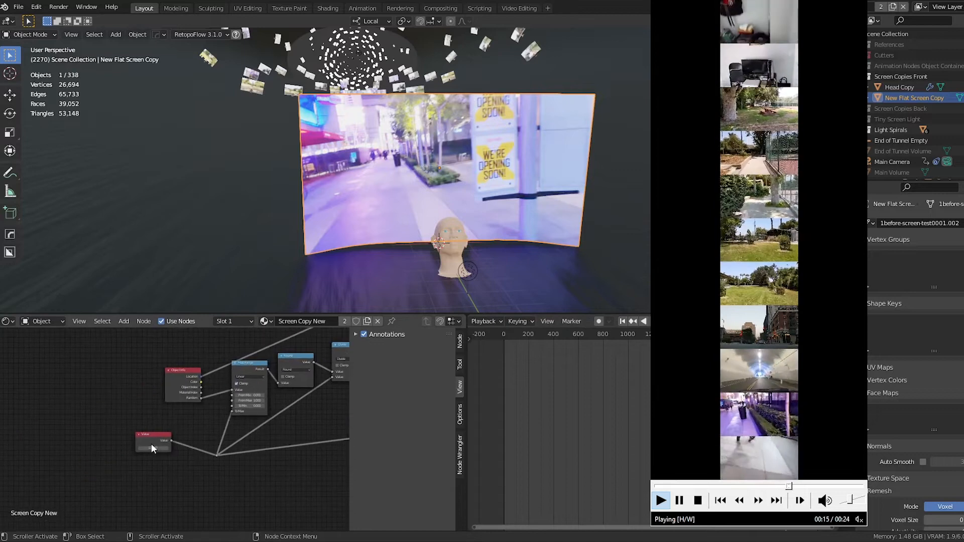
middle_click_drag(171, 421, 188, 459)
scroll(178, 443, "up", 4)
scroll(183, 427, "up", 4)
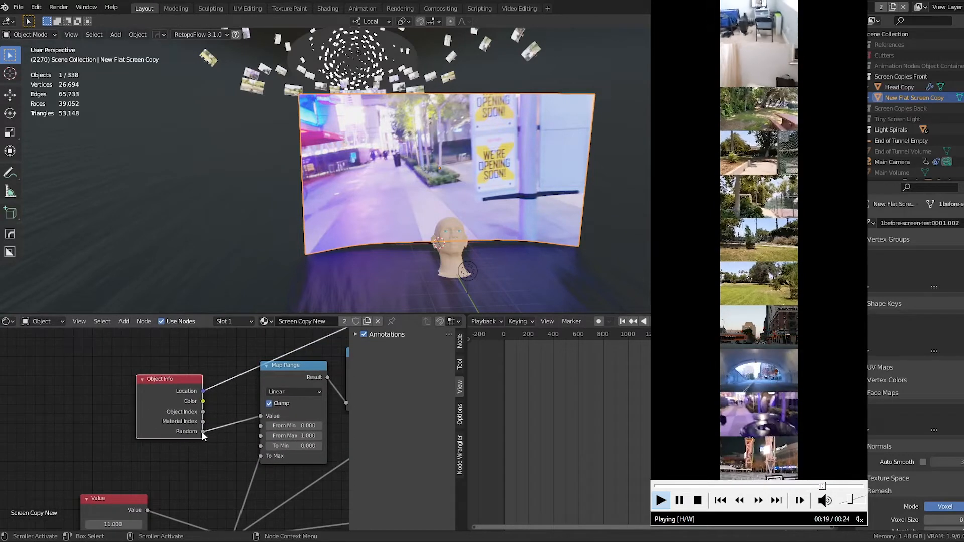
Follow Object Info's Random output through the node chain and select the Map Range, Round and Divide nodes
middle_click_drag(177, 447, 102, 449)
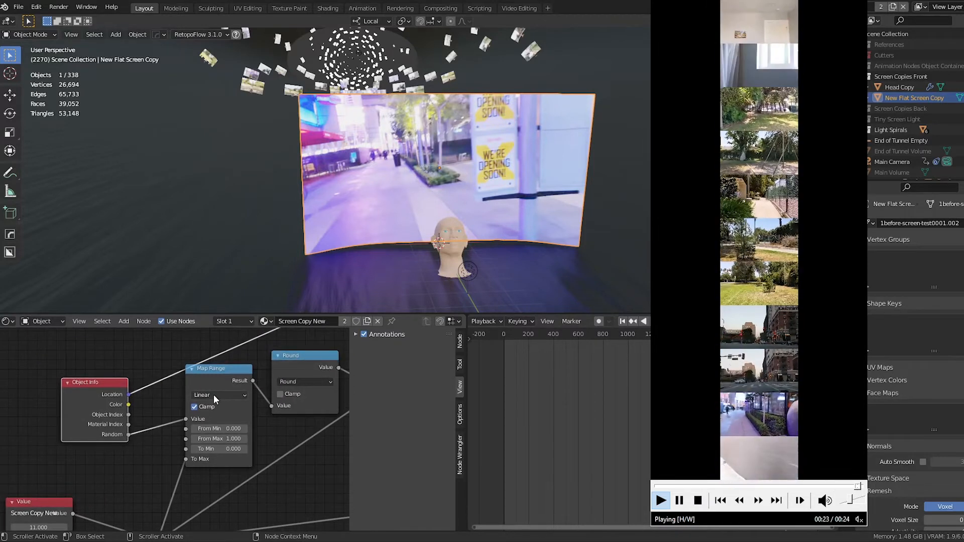
middle_click_drag(228, 405, 158, 424)
scroll(158, 427, "down", 3)
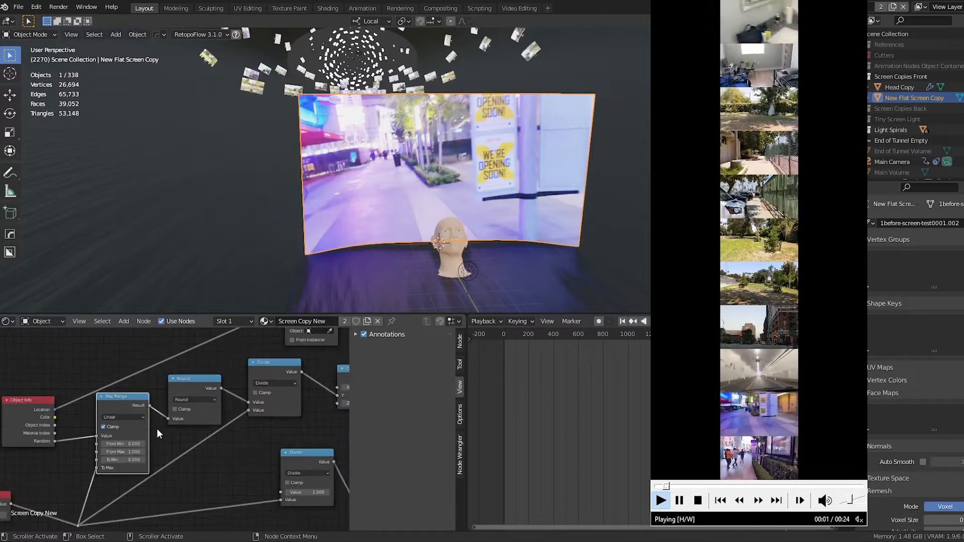
left_click_drag(94, 409, 240, 388)
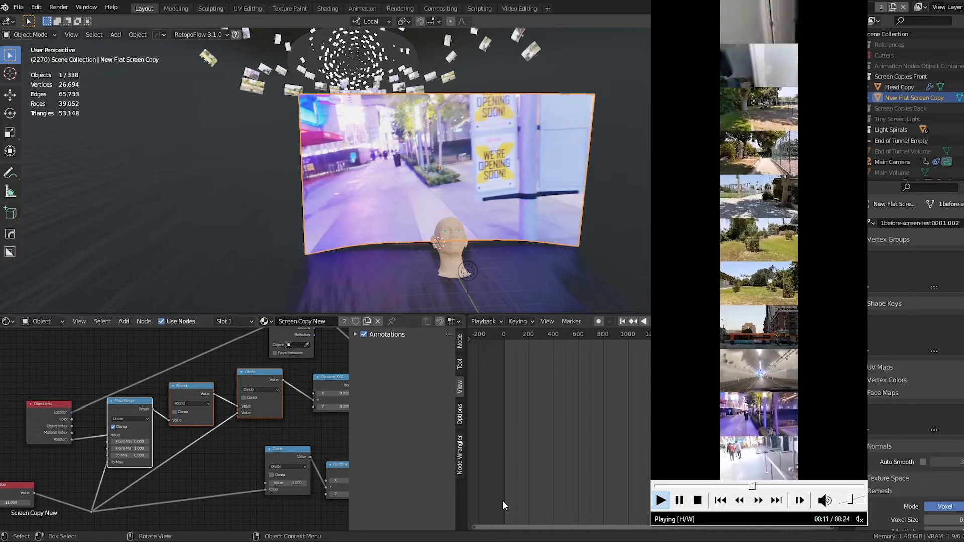
Select the Value node and the Map Range node in turn to examine how Random and Value feed Map Range
middle_click_drag(251, 111, 152, 149)
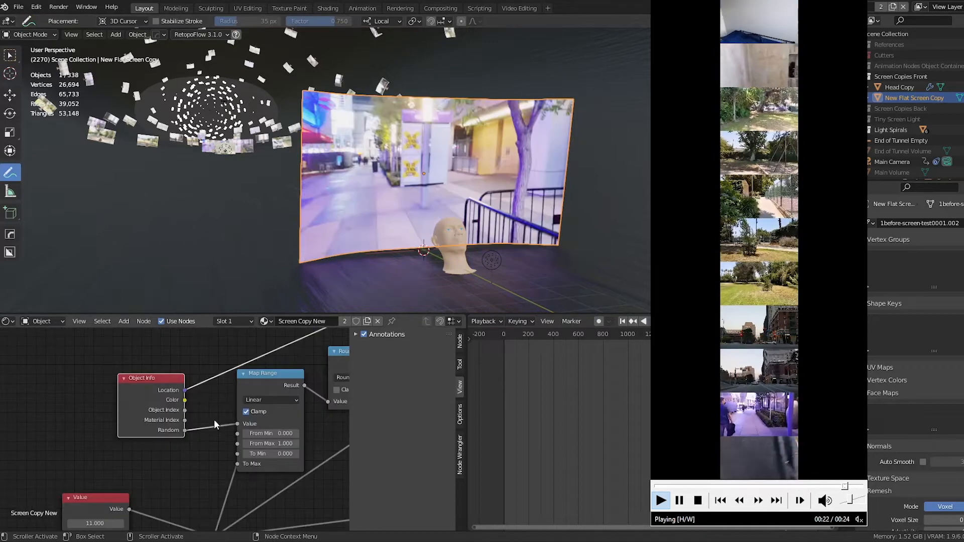
middle_click_drag(215, 425, 191, 429)
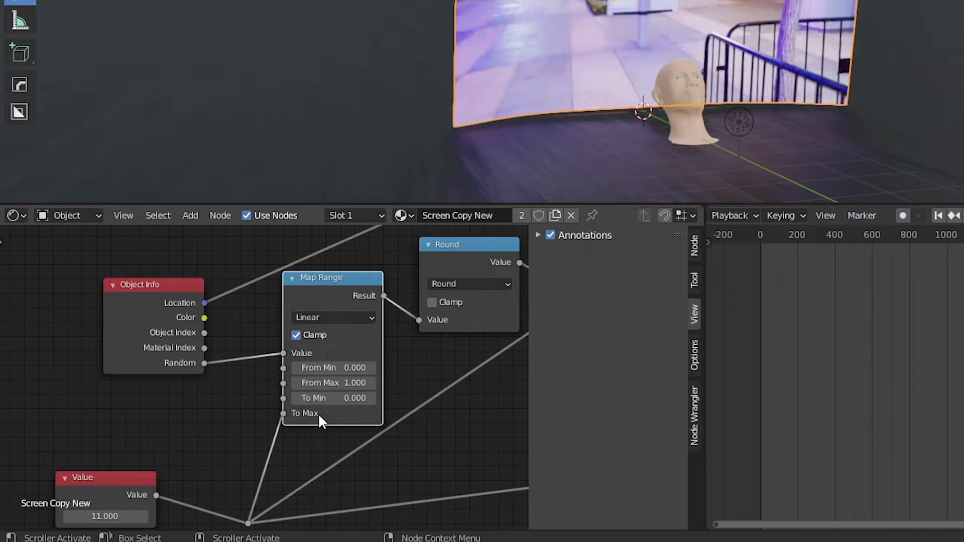
middle_click_drag(218, 433, 292, 337)
left_click(183, 394)
middle_click_drag(220, 478, 316, 449)
scroll(287, 441, "up", 1)
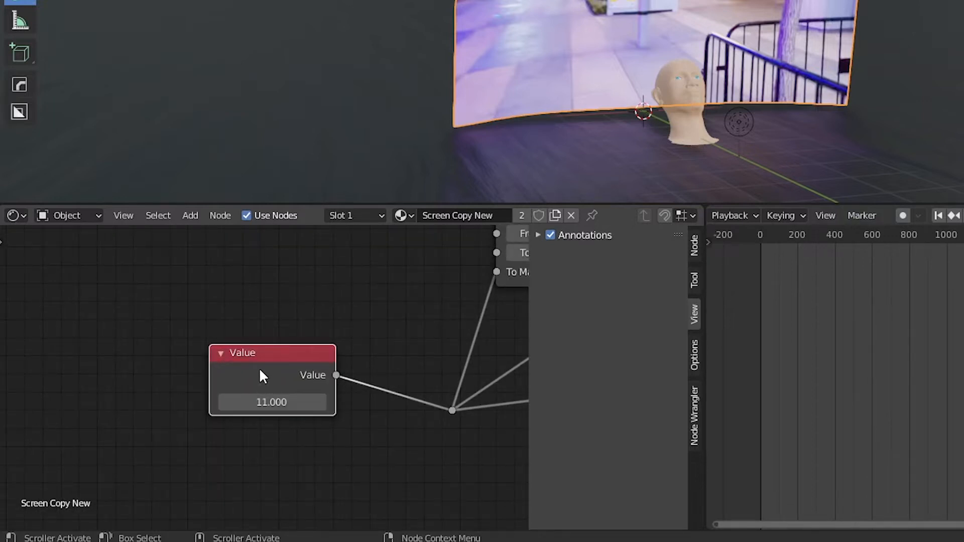
middle_click_drag(397, 288, 195, 402)
left_click(271, 272)
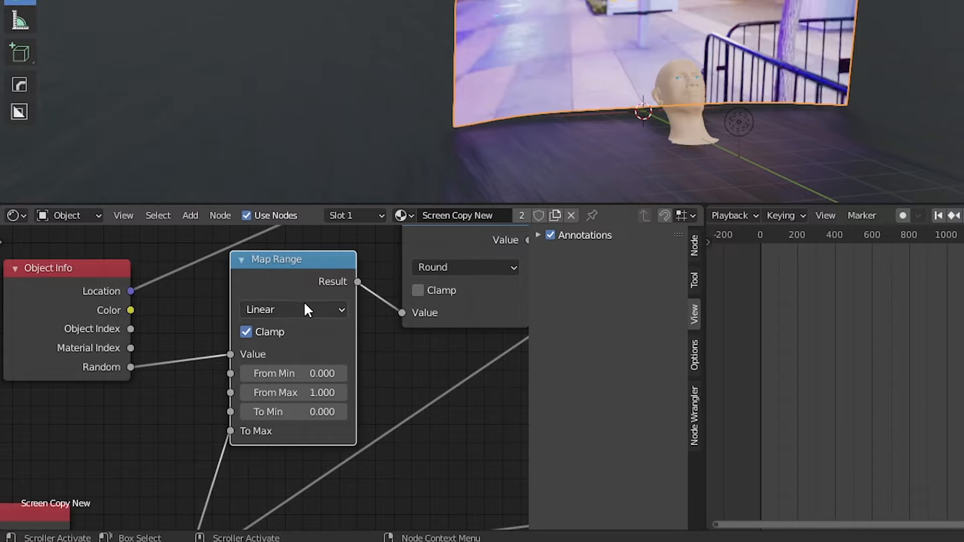
Select the Round node and follow the Map Range result through it into the Divide node
middle_click_drag(465, 340, 366, 366)
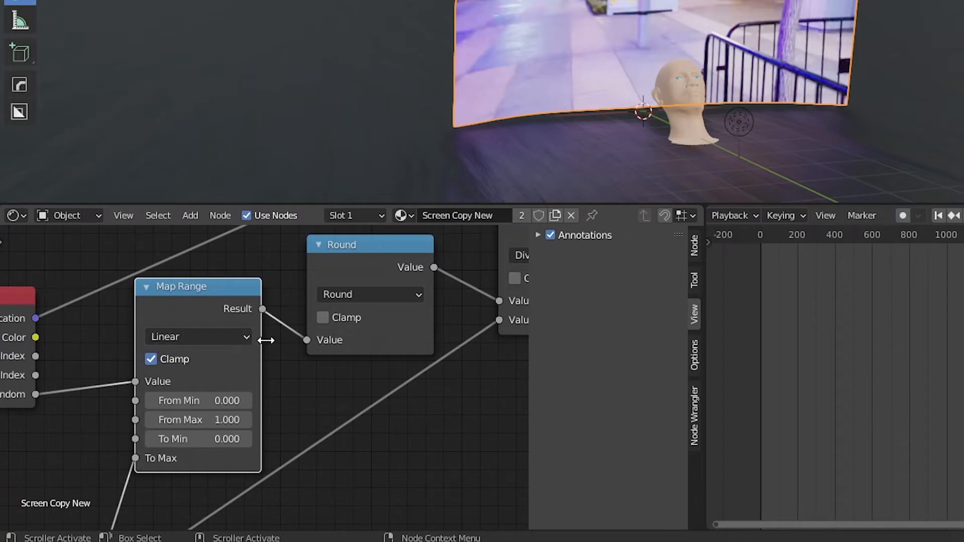
middle_click_drag(349, 379, 286, 397)
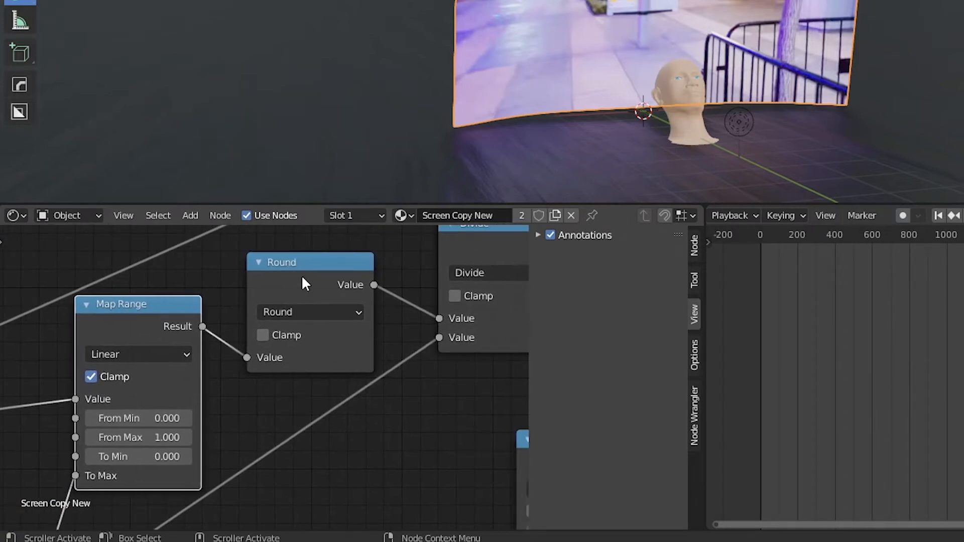
left_click(351, 310)
left_click(340, 313)
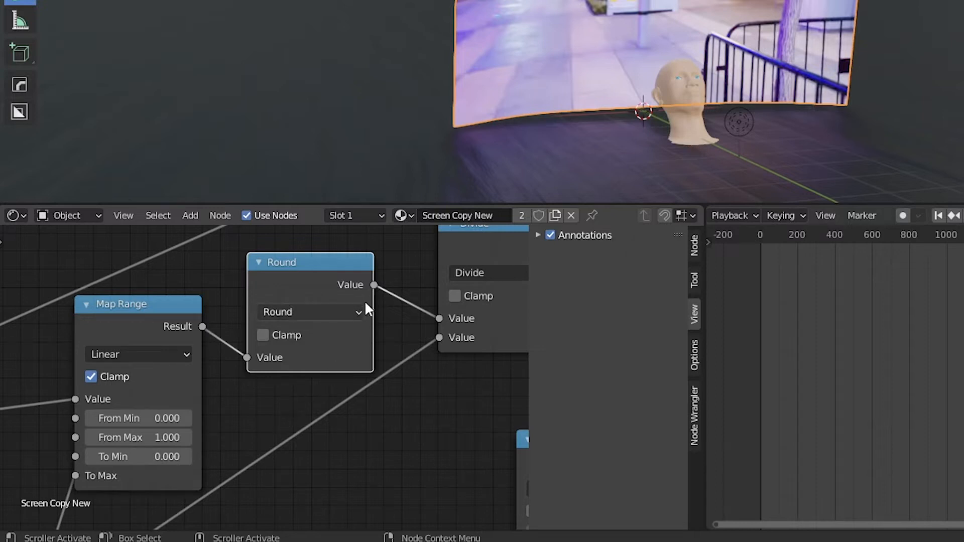
middle_click_drag(310, 409, 203, 447)
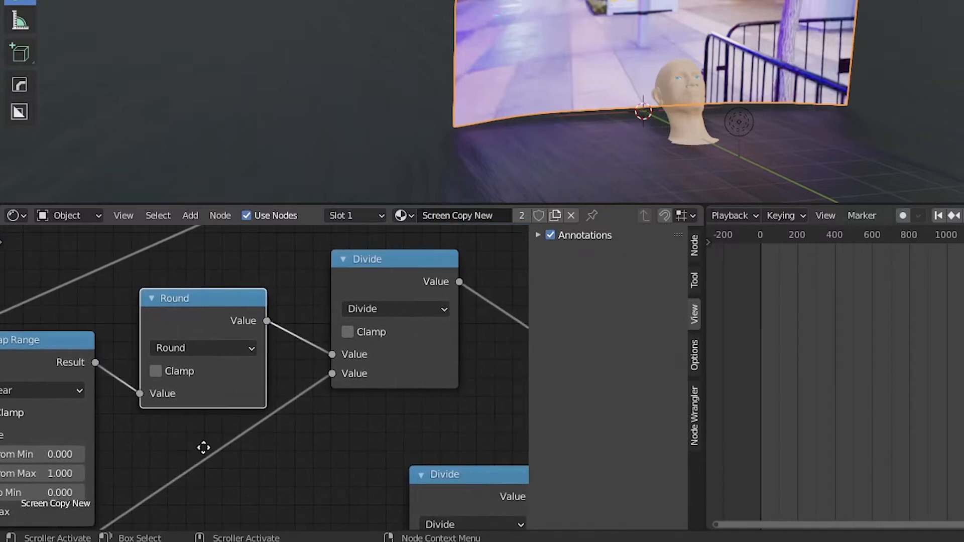
mouse_move(564, 136)
middle_mouse_down()
mouse_move(536, 143)
mouse_move(562, 139)
middle_mouse_up()
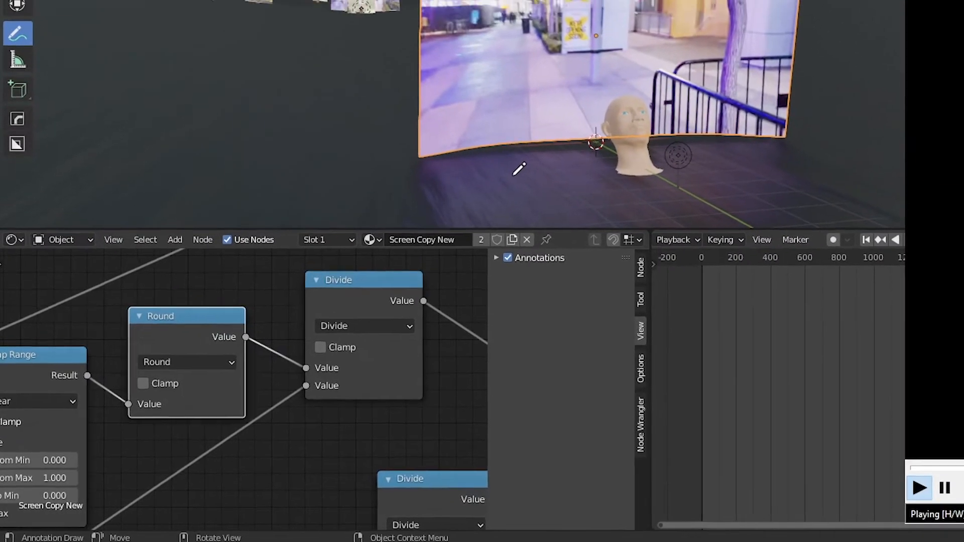
Mute the Round node to inspect its effect on the screen's video from several angles, and unmute it
middle_click_drag(623, 12, 578, 14)
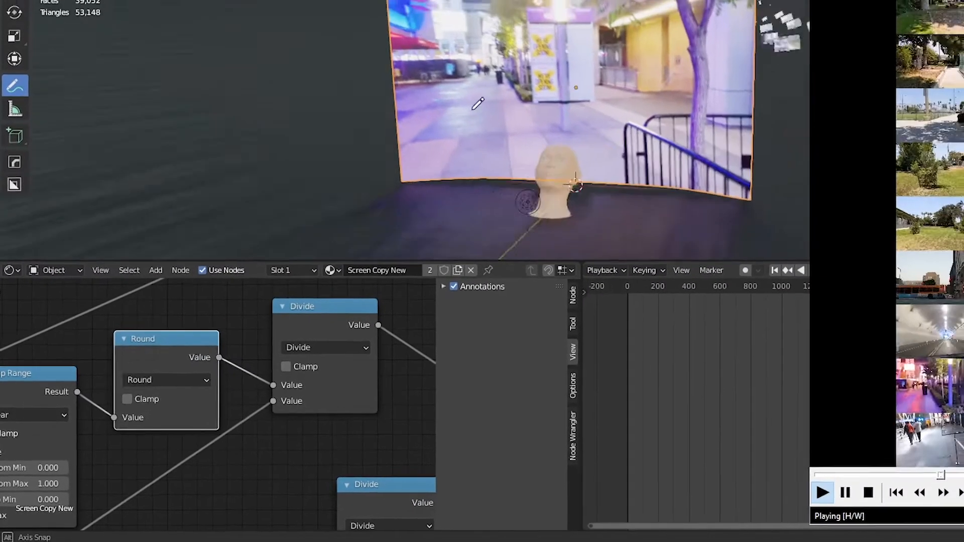
middle_click_drag(477, 104, 563, 108)
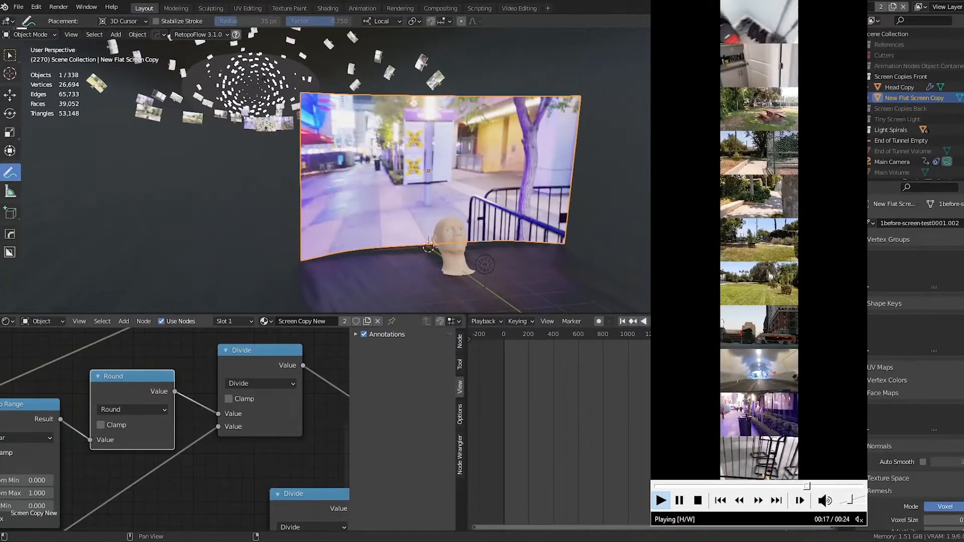
middle_click_drag(468, 147, 454, 174)
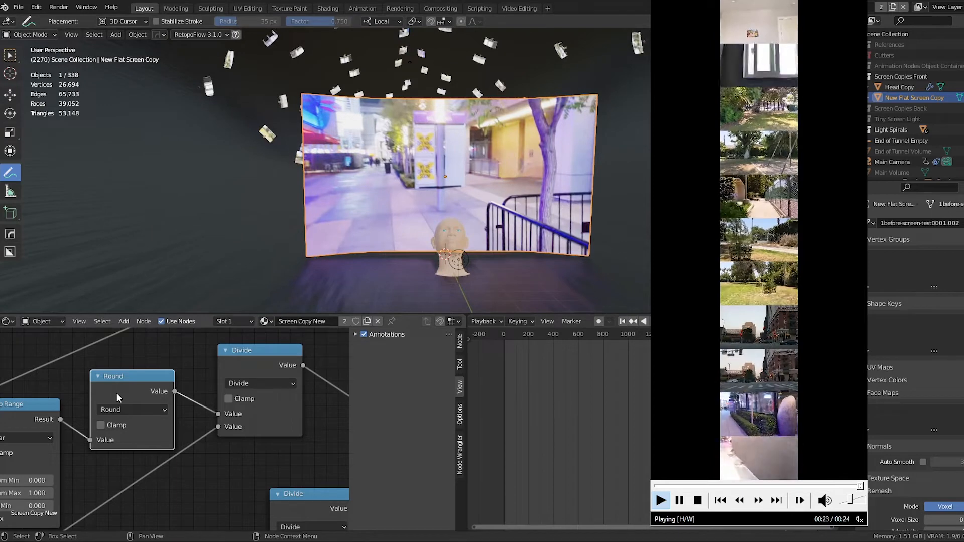
key("m")
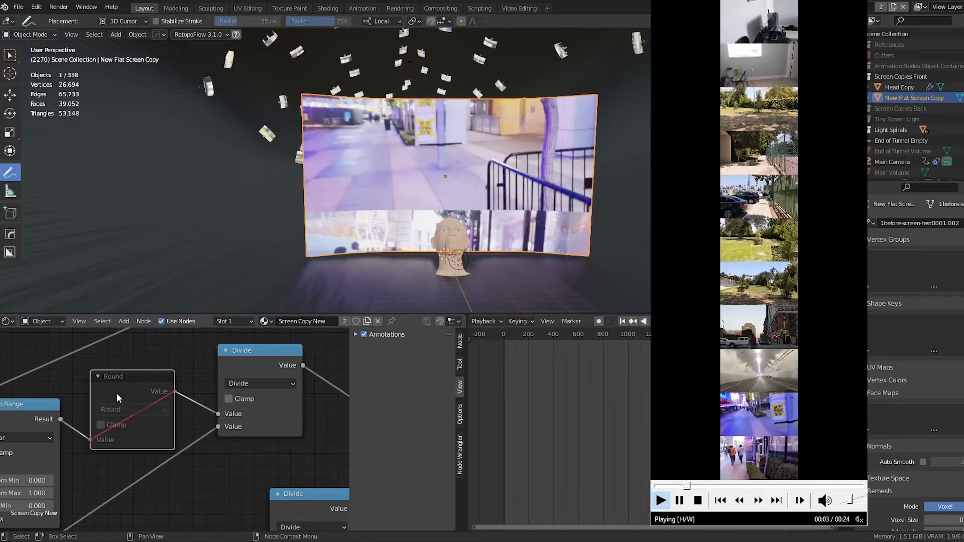
middle_click_drag(382, 165, 322, 112)
mouse_move(175, 154)
middle_mouse_down()
mouse_move(223, 156)
mouse_move(160, 145)
middle_mouse_up()
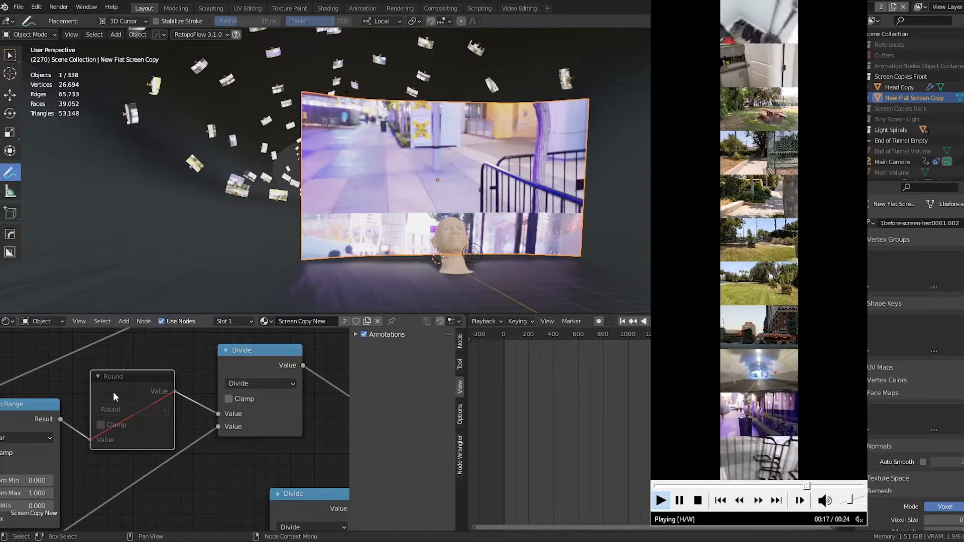
key("m")
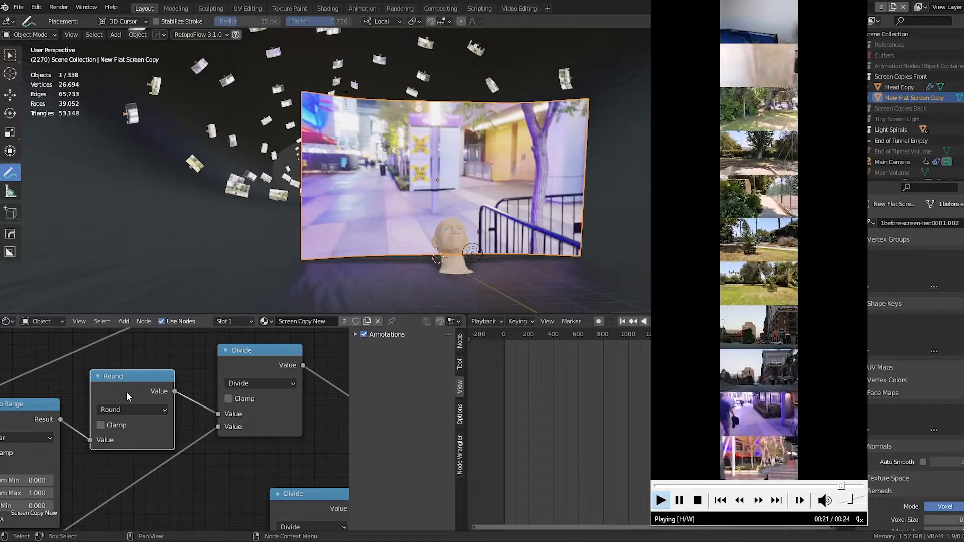
Follow the Round node's output into the upper Divide node, viewing its operation choices and tracing its second Value input
mouse_move(119, 390)
middle_mouse_down()
mouse_move(205, 392)
mouse_move(129, 393)
middle_mouse_up()
middle_click_drag(212, 380, 279, 367)
scroll(271, 410, "down", 1)
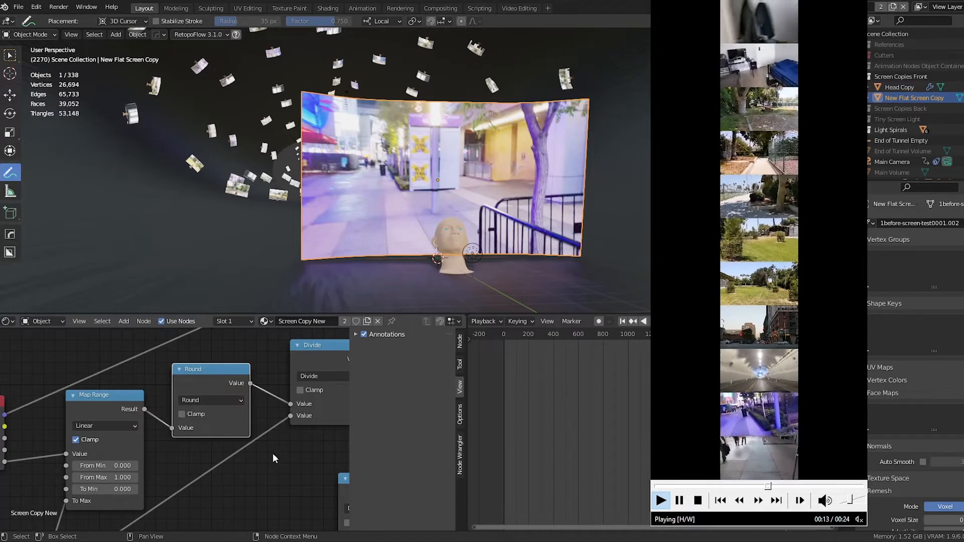
middle_click_drag(166, 468, 115, 495)
middle_click_drag(267, 486, 190, 477)
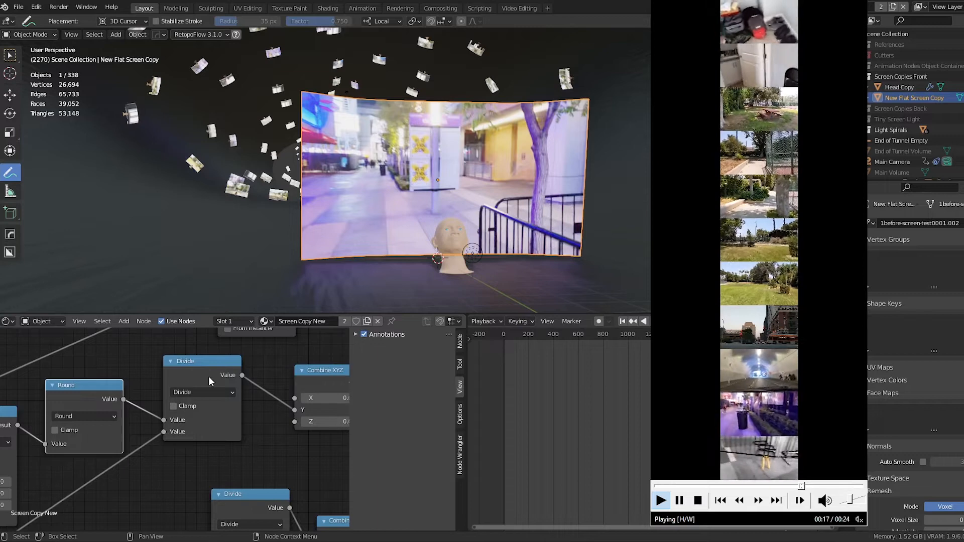
left_click(188, 375)
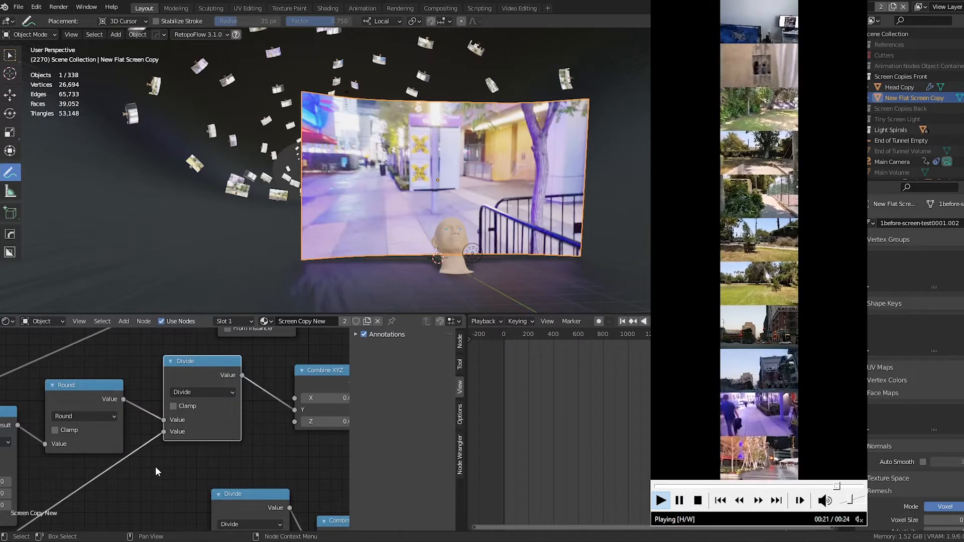
left_click(213, 392)
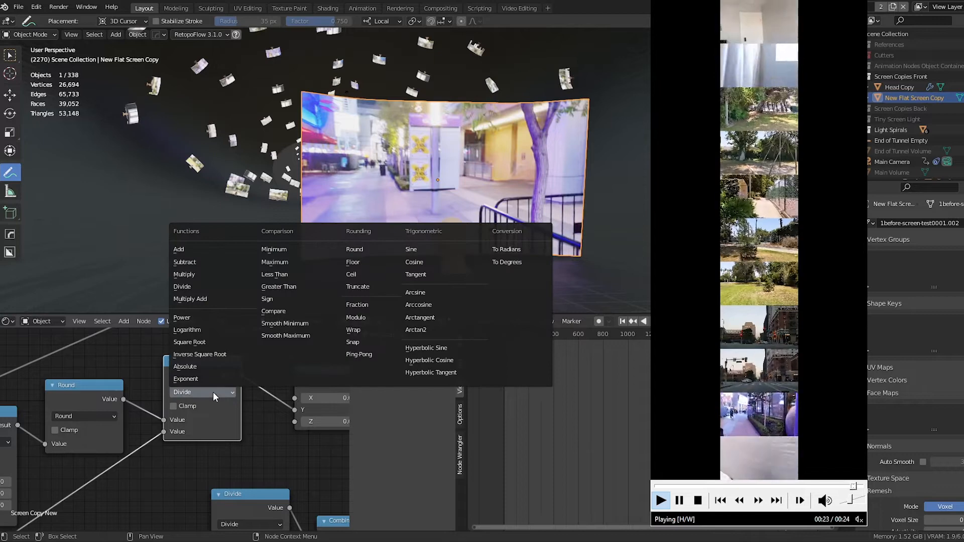
left_click(212, 392)
middle_click_drag(57, 487, 129, 415)
left_click(129, 413)
middle_click_drag(284, 383, 107, 330)
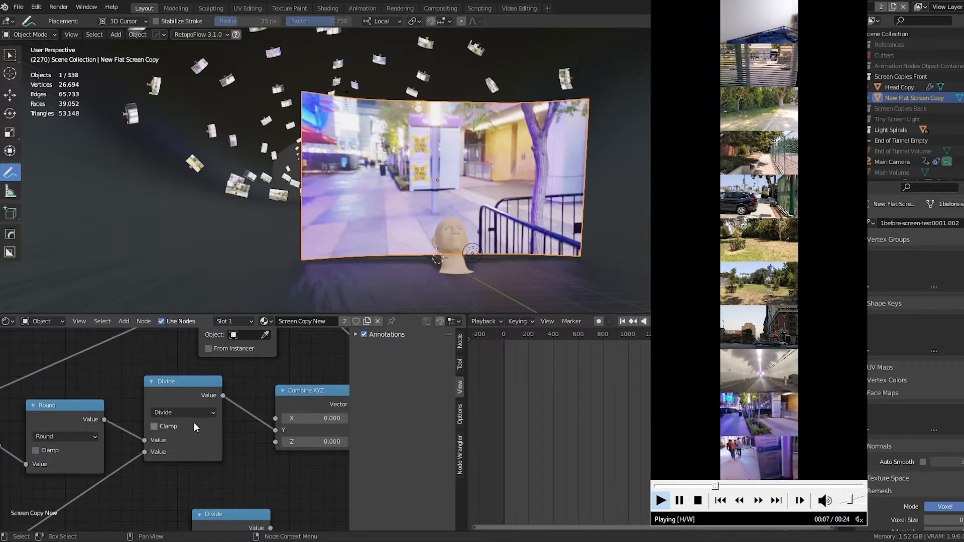
Mute the upper Divide node and fly through the tunnel to inspect the video on the screen copies
left_click(165, 390)
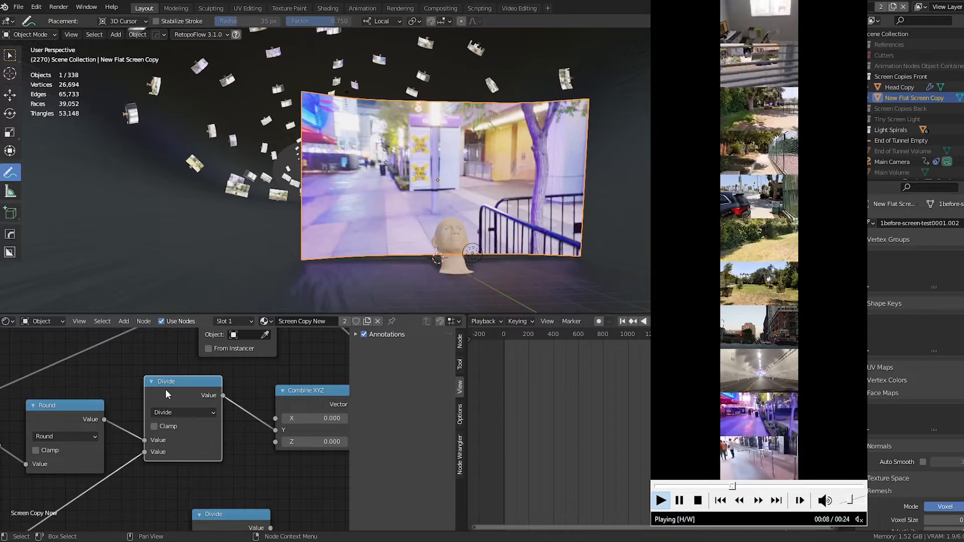
key("m")
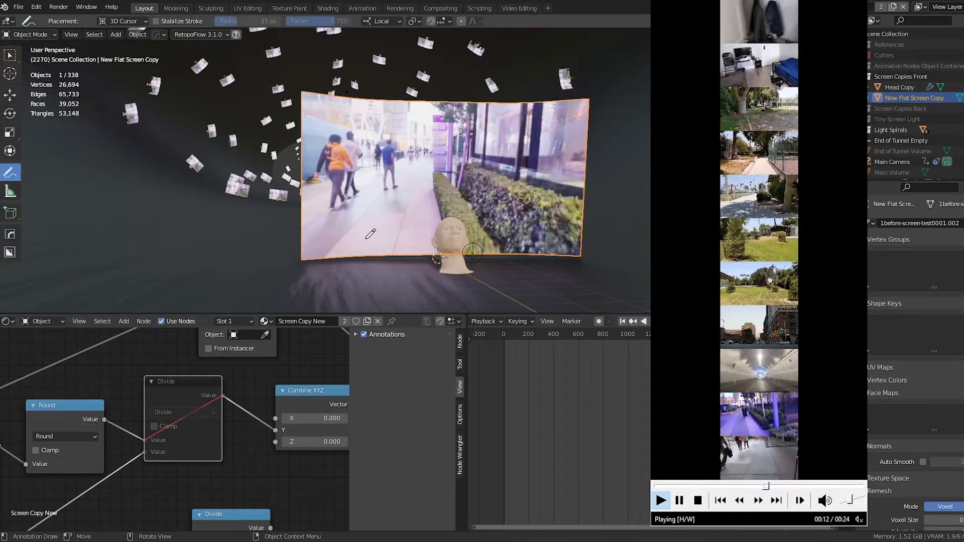
mouse_move(481, 184)
middle_mouse_down()
mouse_move(434, 193)
mouse_move(481, 188)
middle_mouse_up()
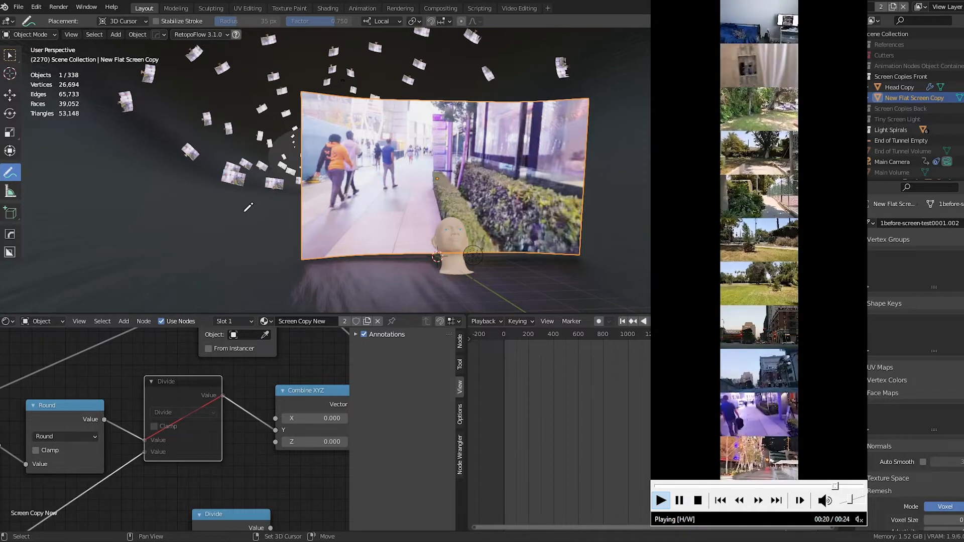
key("shift+grave")
key("w")
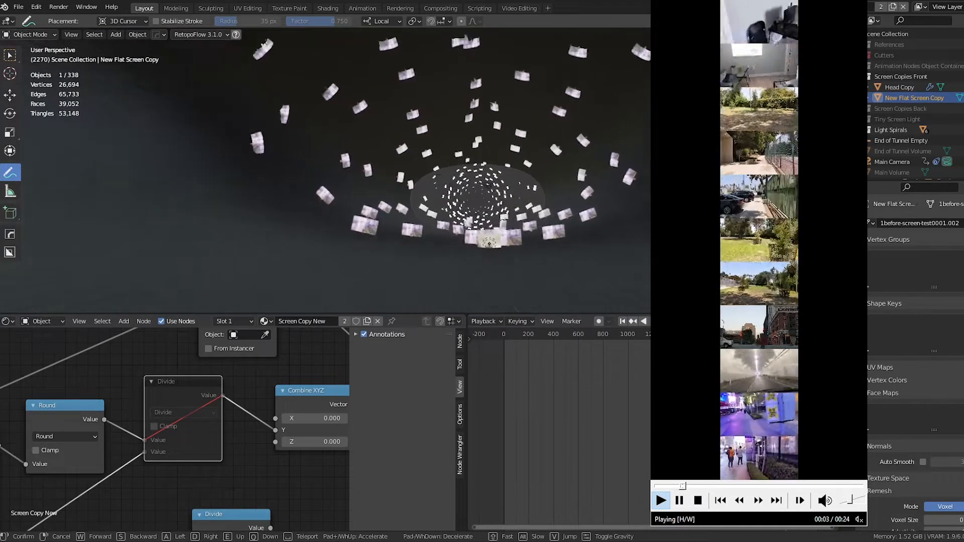
key("w")
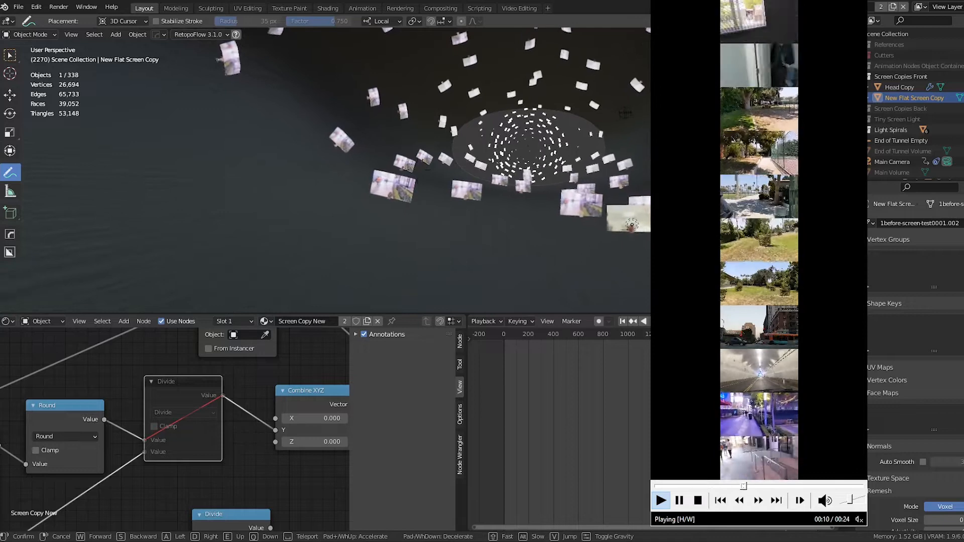
key("w")
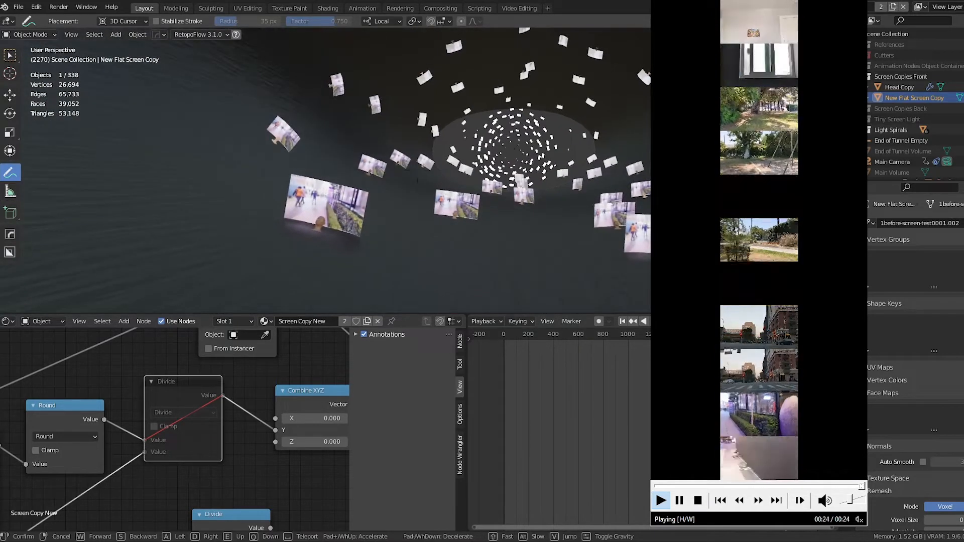
left_click(311, 329)
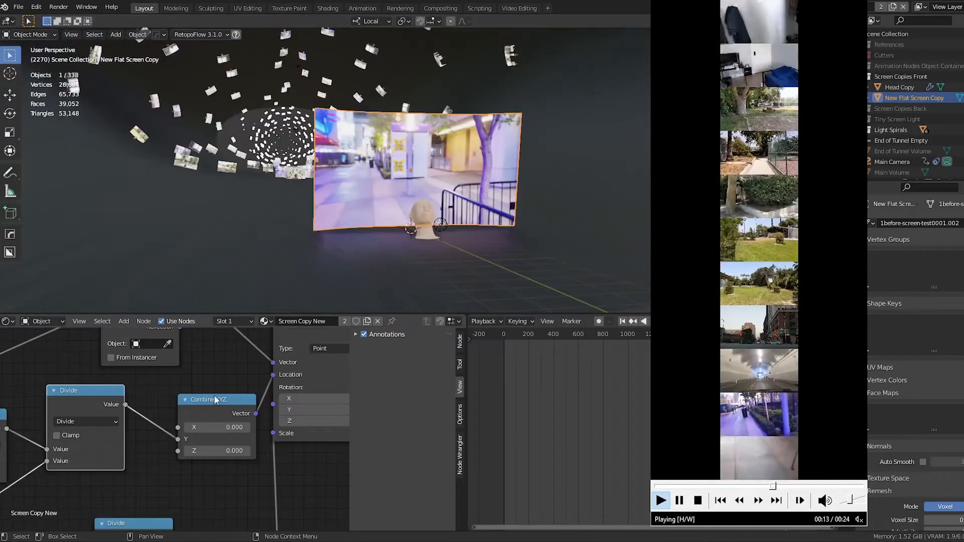
Select the upper Combine XYZ node and follow its Vector through Mapping's Location to the Mini Screen movie texture
left_click(196, 421)
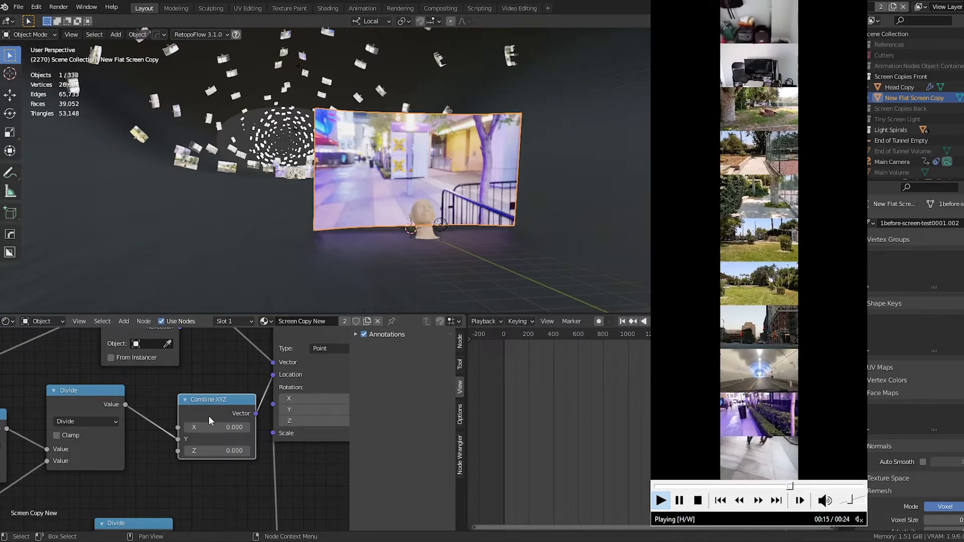
middle_click_drag(152, 391, 179, 402)
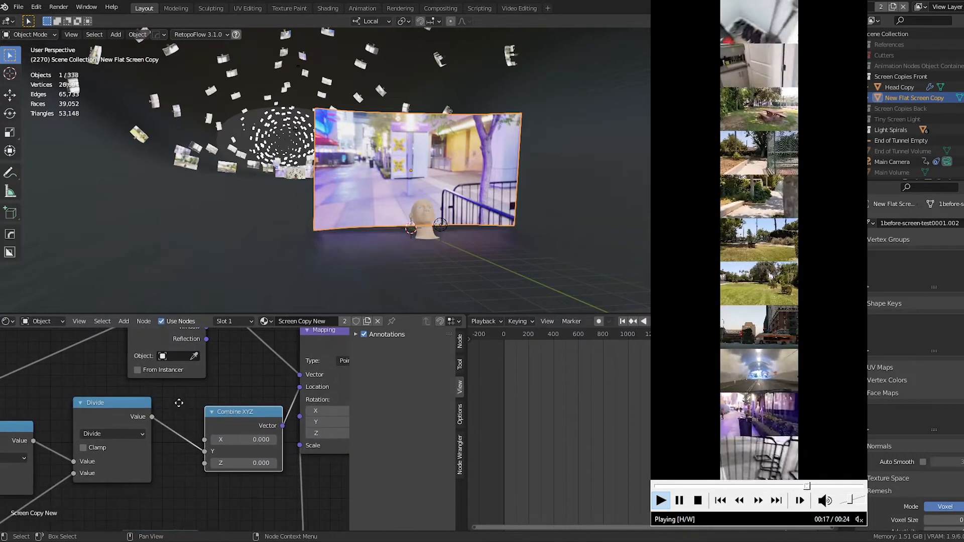
middle_click_drag(188, 492, 101, 500)
left_click_drag(159, 434, 147, 428)
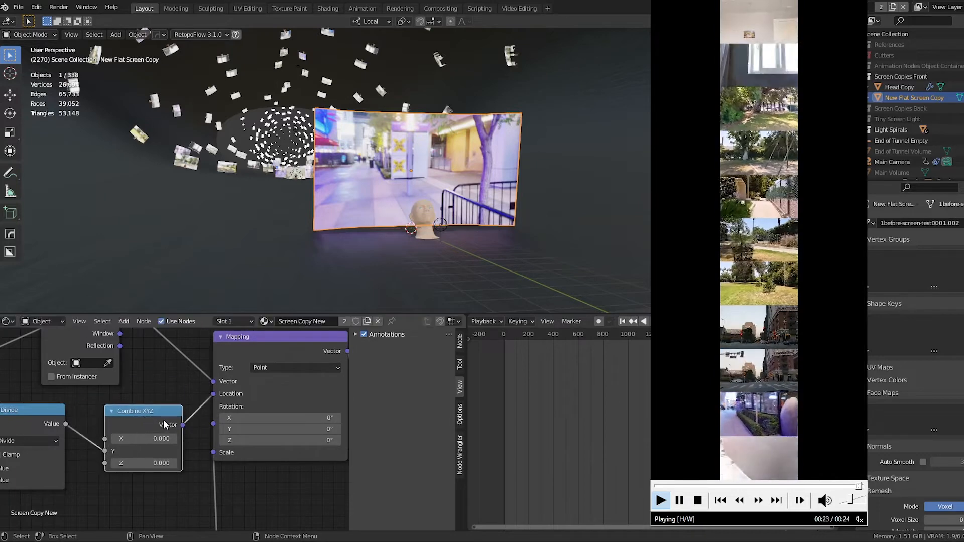
middle_click_drag(293, 484, 170, 471)
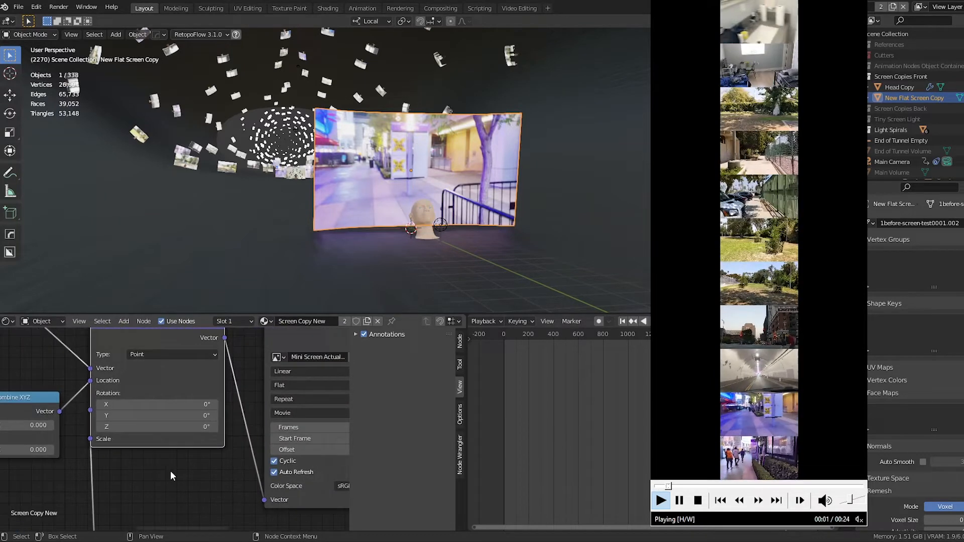
scroll(170, 471, "down", 2)
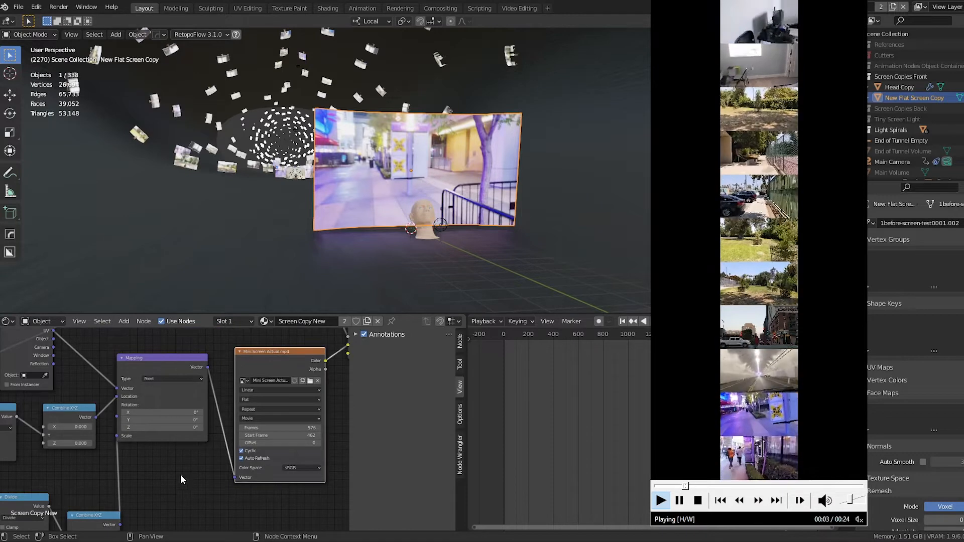
middle_click_drag(181, 474, 264, 468)
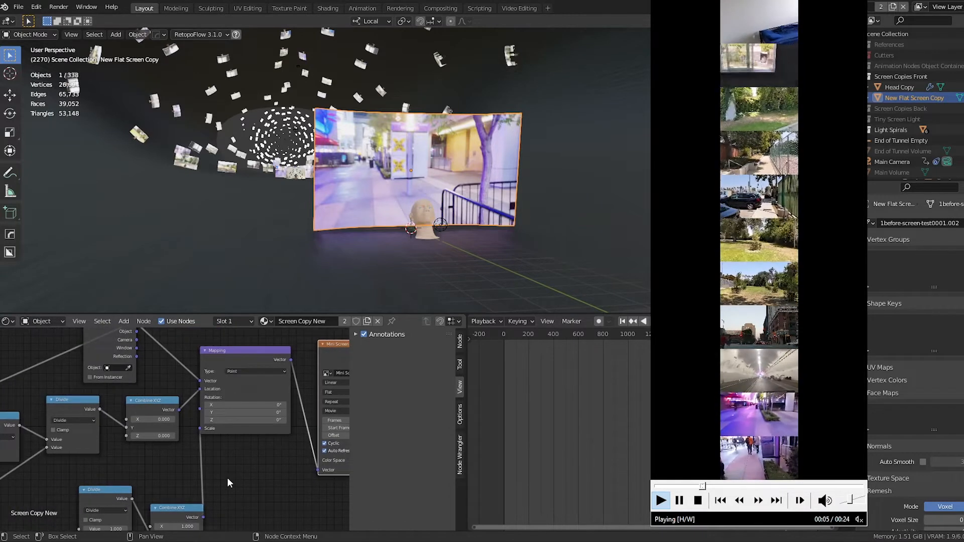
Examine the lower Divide and Combine XYZ nodes that feed Mapping's Scale, selecting the Divide node
middle_click_drag(227, 483, 238, 457)
middle_click_drag(168, 486, 119, 491)
middle_click_drag(206, 489, 145, 509)
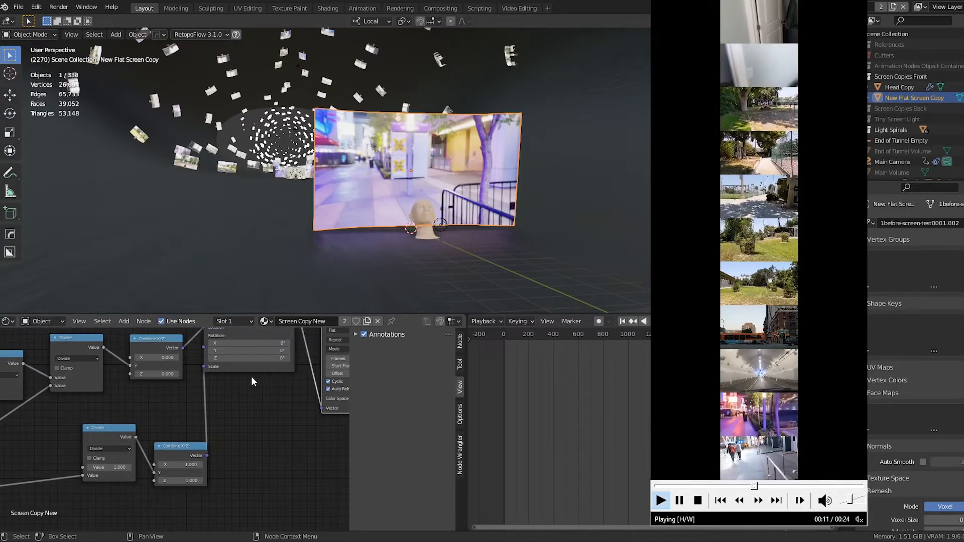
left_click(237, 367)
middle_click_drag(233, 447, 263, 407)
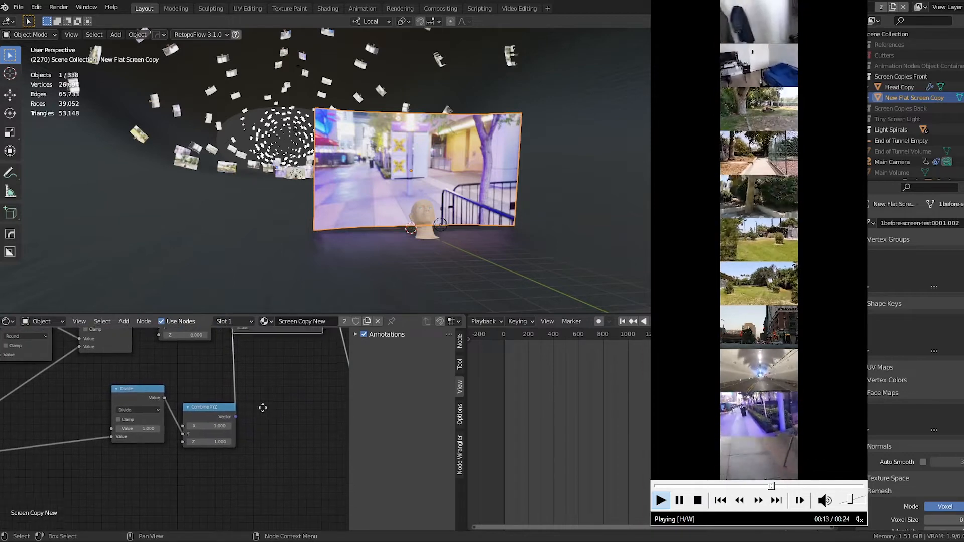
scroll(176, 471, "up", 4)
middle_click_drag(135, 467, 200, 477)
scroll(200, 477, "up", 5)
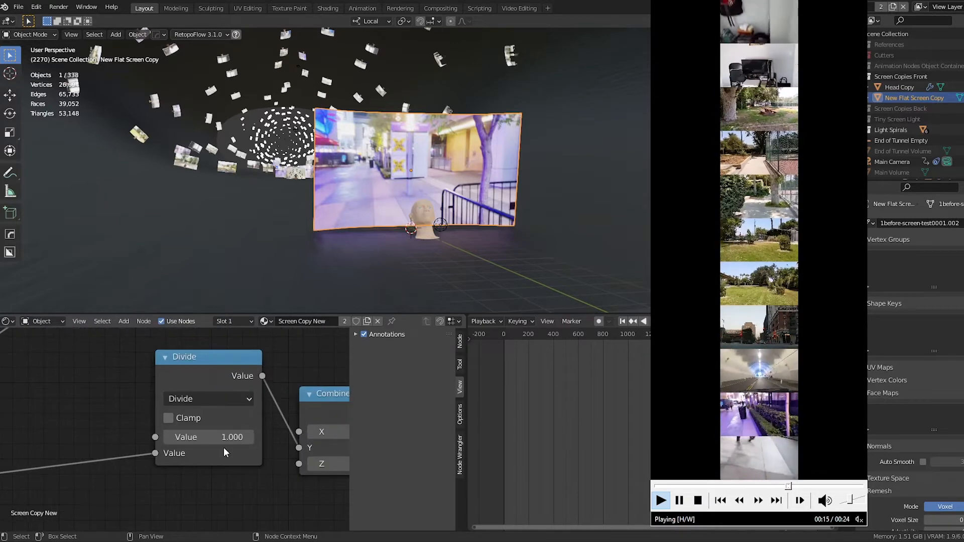
left_click(210, 374)
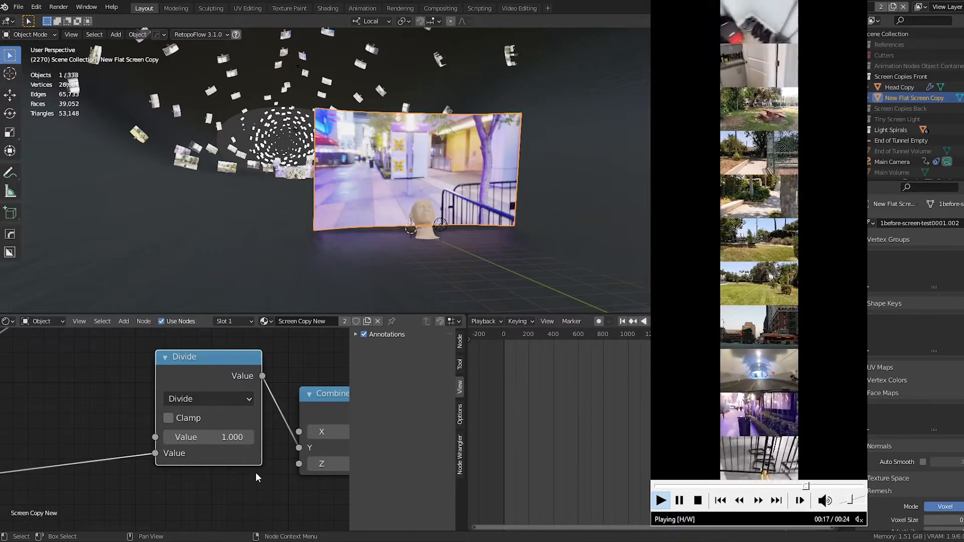
middle_click_drag(272, 478, 230, 484)
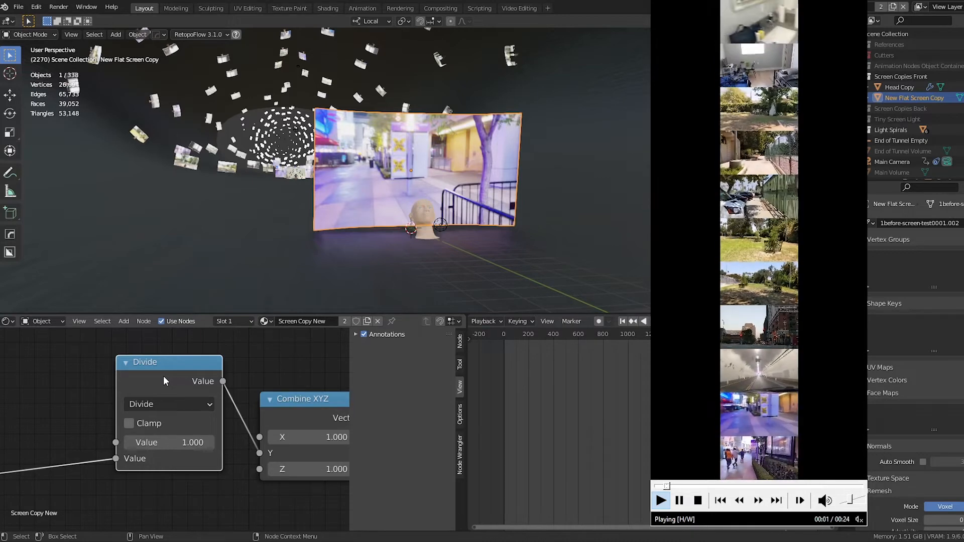
Mute the lower Divide node to inspect its effect on the video scale across the screens, and unmute it
key("m")
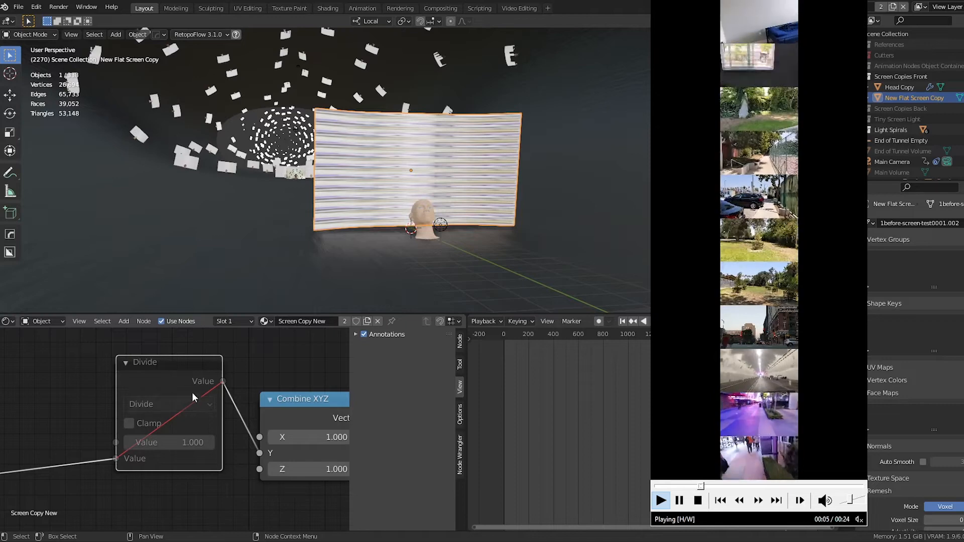
middle_click_drag(497, 190, 453, 205)
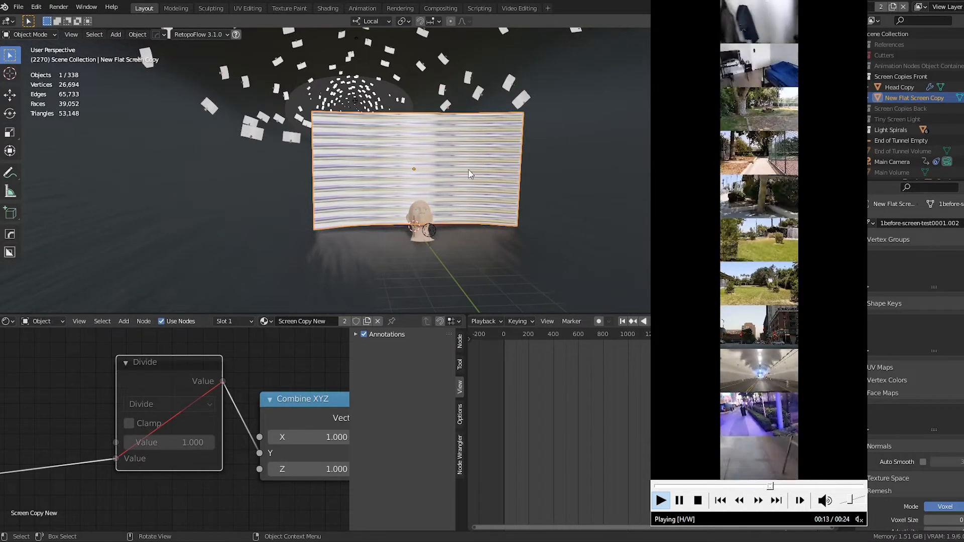
middle_click_drag(351, 204, 331, 213)
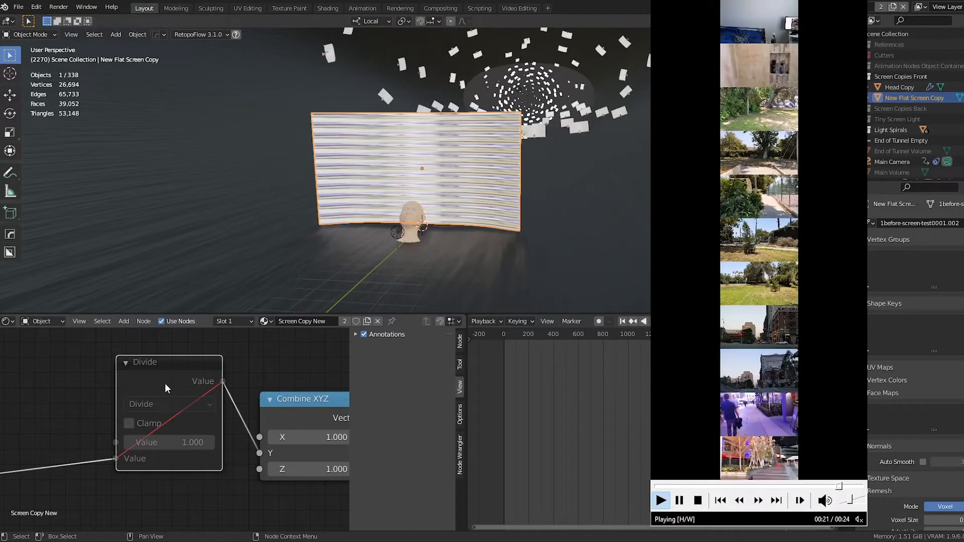
key("m")
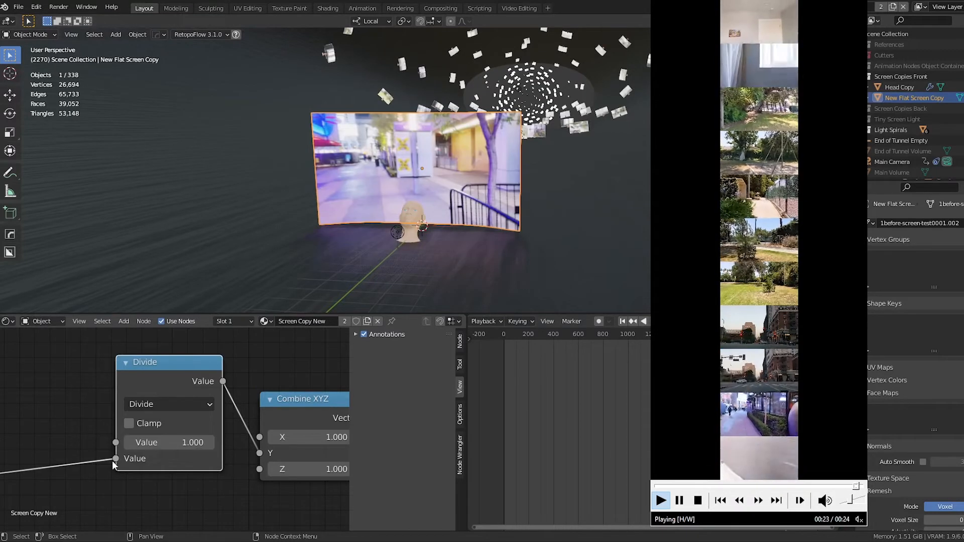
Trace the lower Divide node's input back to its source and return along the chain to the Mapping node
middle_click_drag(63, 422, 317, 384)
middle_click_drag(91, 418, 81, 367)
left_click_drag(134, 375, 135, 416)
mouse_move(283, 373)
middle_mouse_down()
mouse_move(310, 413)
mouse_move(24, 442)
middle_mouse_up()
middle_click_drag(314, 367, 217, 482)
scroll(181, 395, "down", 2)
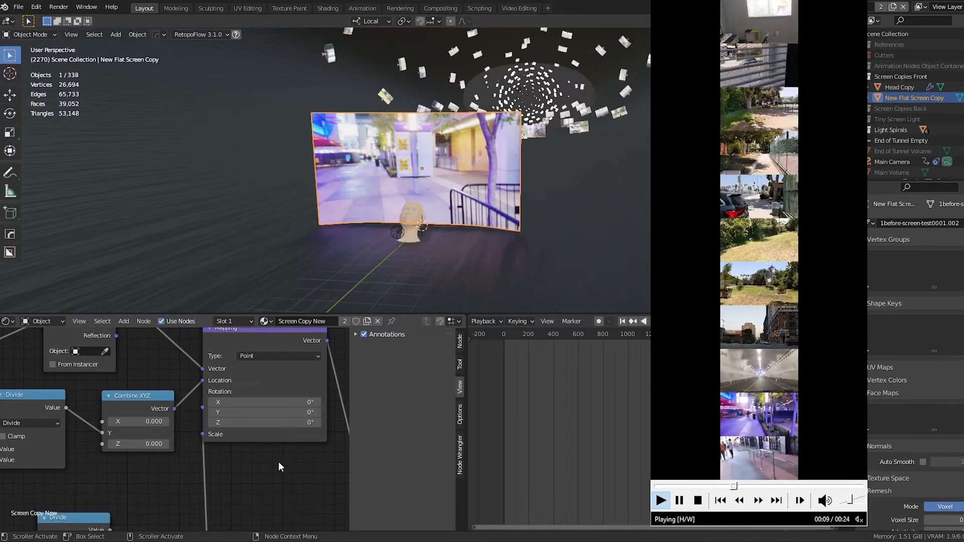
middle_click_drag(280, 465, 232, 470)
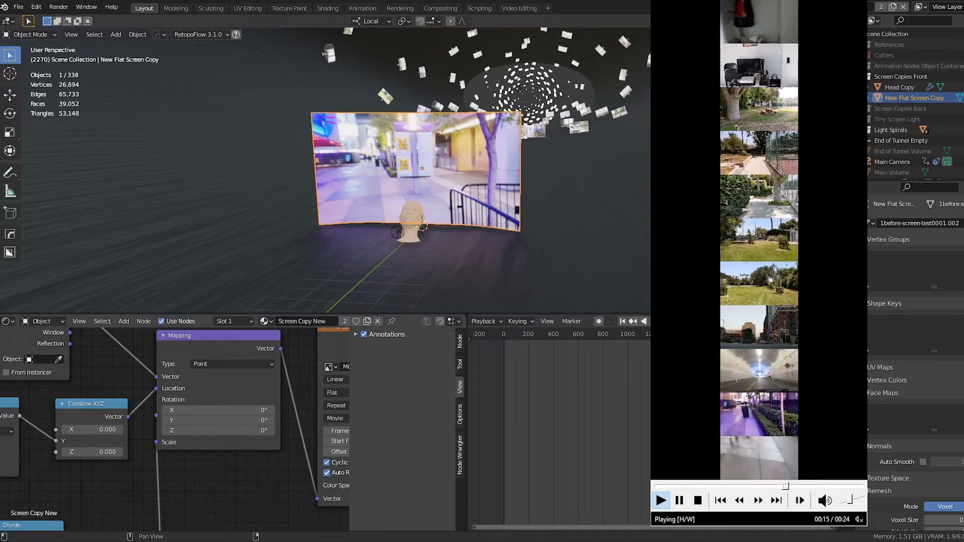
Trace the Screen Copy New nodes from the Mapping and Mini Screen movie texture back to Round, Map Range and Object Info
middle_click_drag(273, 414, 275, 413)
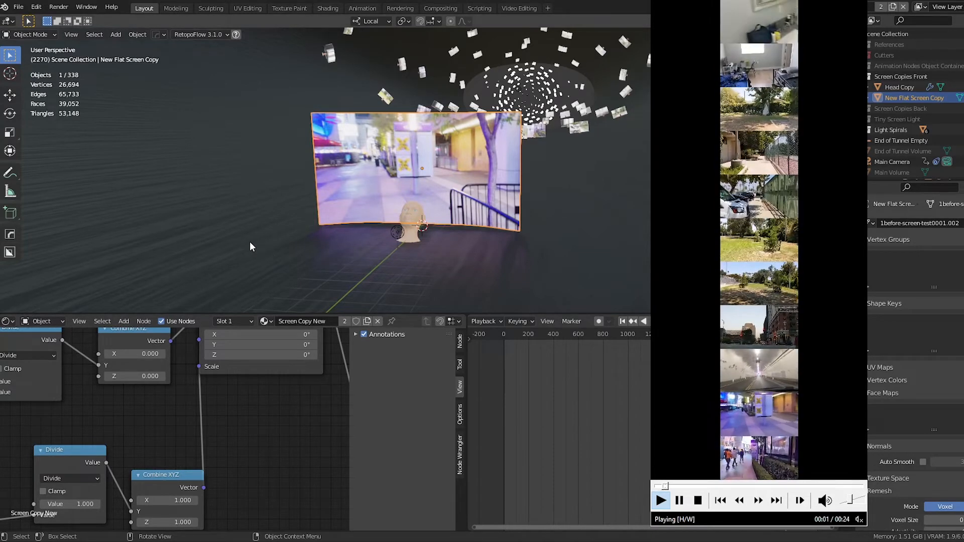
middle_click_drag(255, 243, 282, 247)
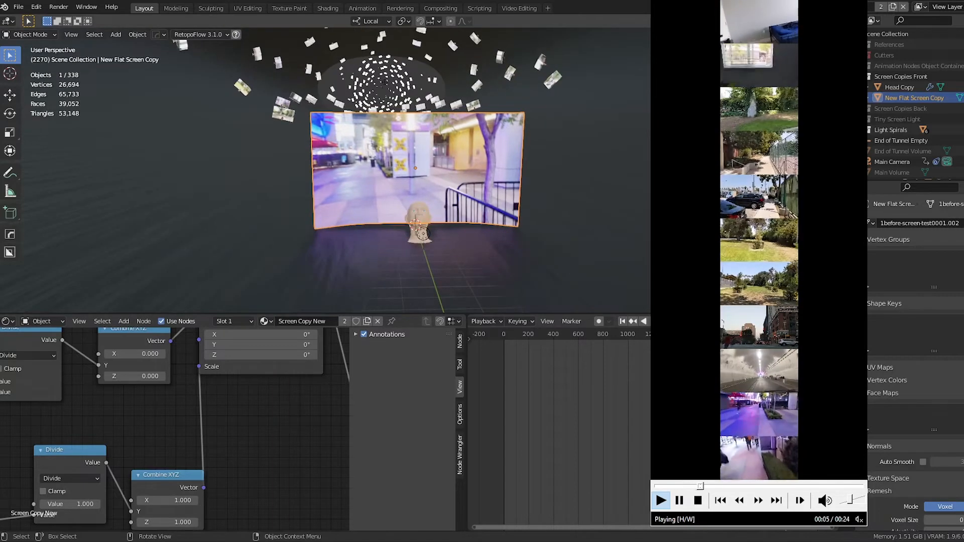
middle_click_drag(305, 417, 128, 516)
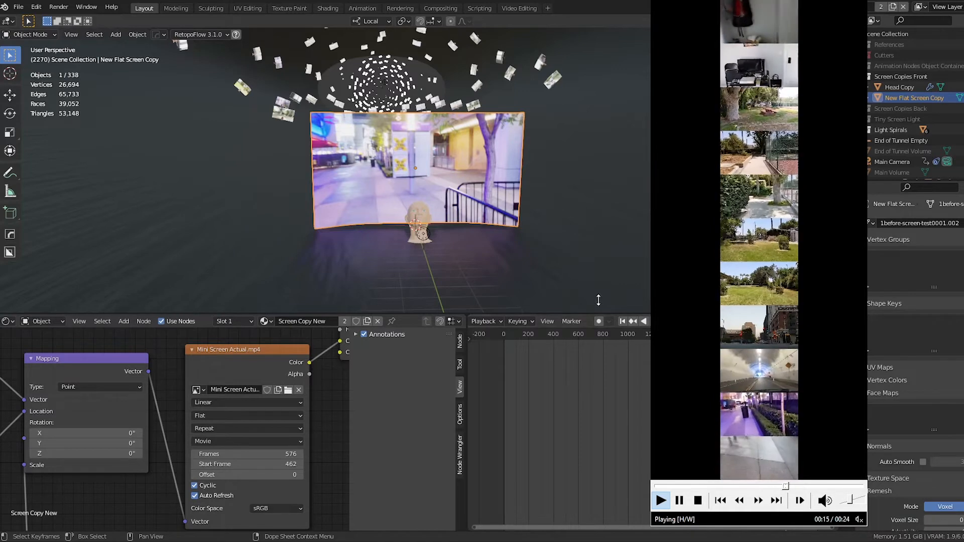
mouse_move(466, 217)
middle_mouse_down()
mouse_move(377, 223)
mouse_move(476, 226)
mouse_move(451, 225)
middle_mouse_up()
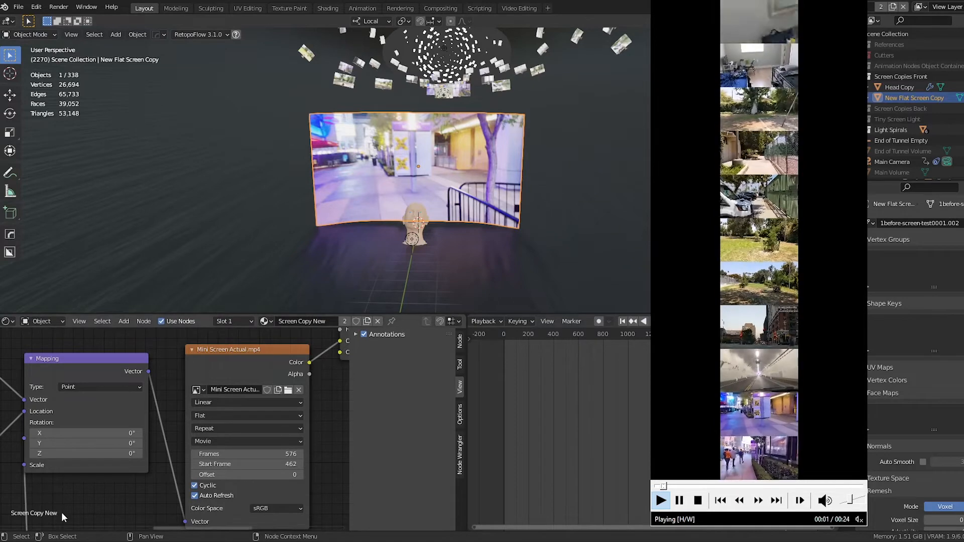
middle_click_drag(73, 507, 104, 443)
middle_click_drag(126, 481, 346, 425)
middle_click_drag(63, 451, 46, 449)
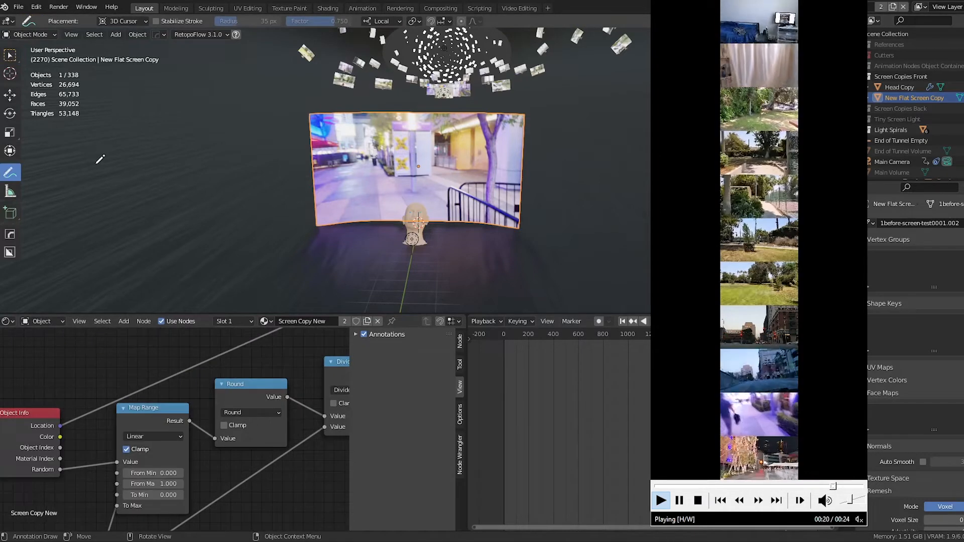
Sketch a three-by-three annotation grid in the empty viewport area beside the flat screen and bring the upper Divide node into view
mouse_move(89, 107)
left_mouse_down()
mouse_move(281, 104)
mouse_move(286, 269)
mouse_move(151, 272)
mouse_move(88, 270)
mouse_move(88, 106)
mouse_move(158, 213)
mouse_move(163, 272)
left_mouse_up()
left_click_drag(219, 112, 232, 273)
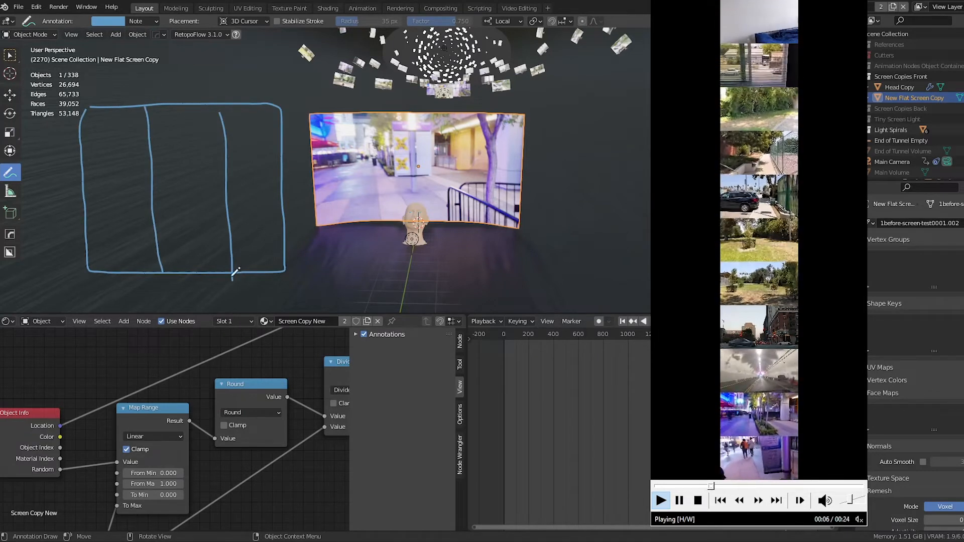
left_click_drag(76, 157, 306, 151)
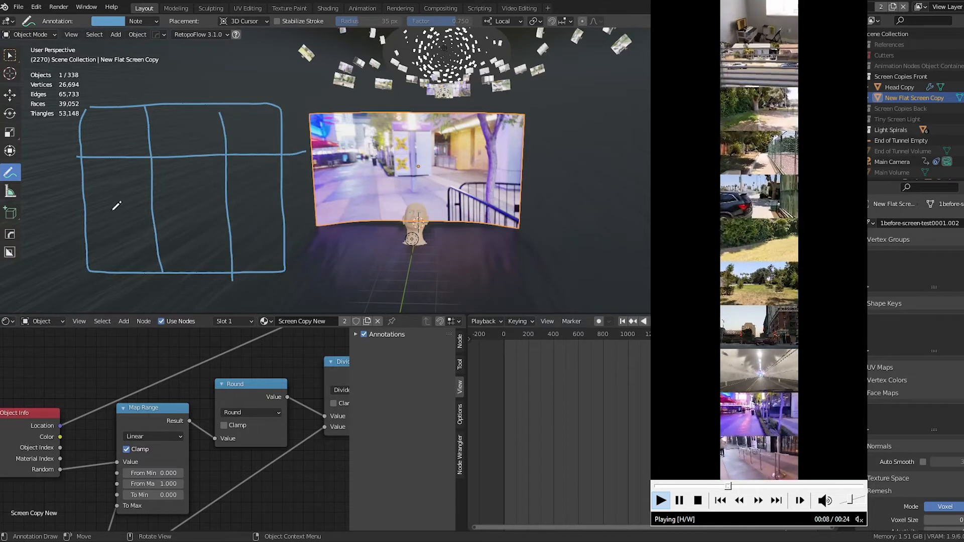
left_click_drag(73, 216, 315, 219)
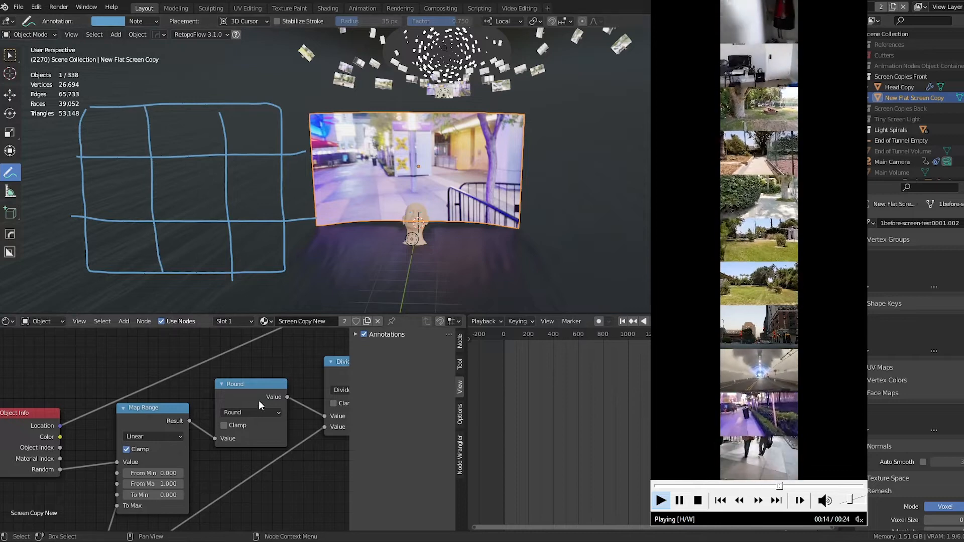
middle_click_drag(305, 362, 239, 394)
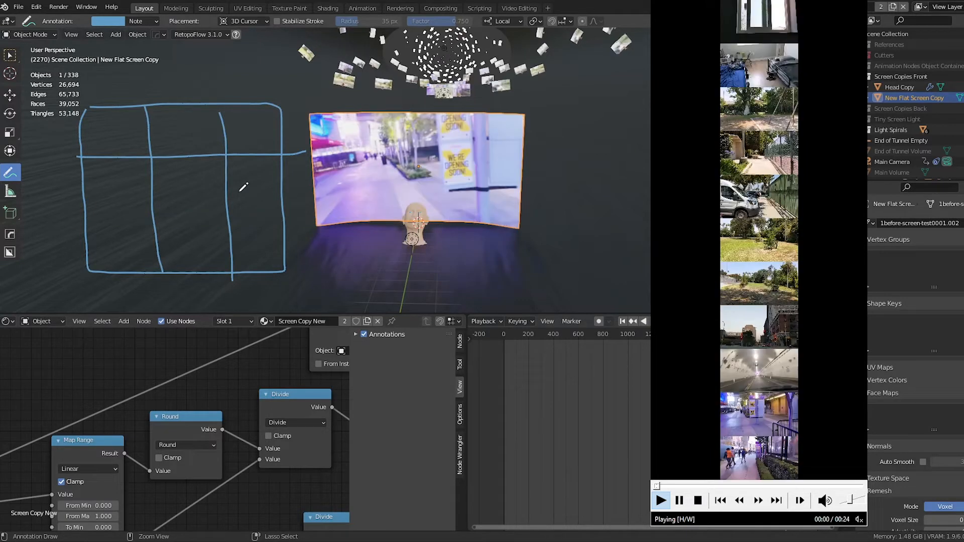
Undo all the annotation strokes of the grid sketch
key("ctrl+z")
key("ctrl+z")
key("ctrl+z")
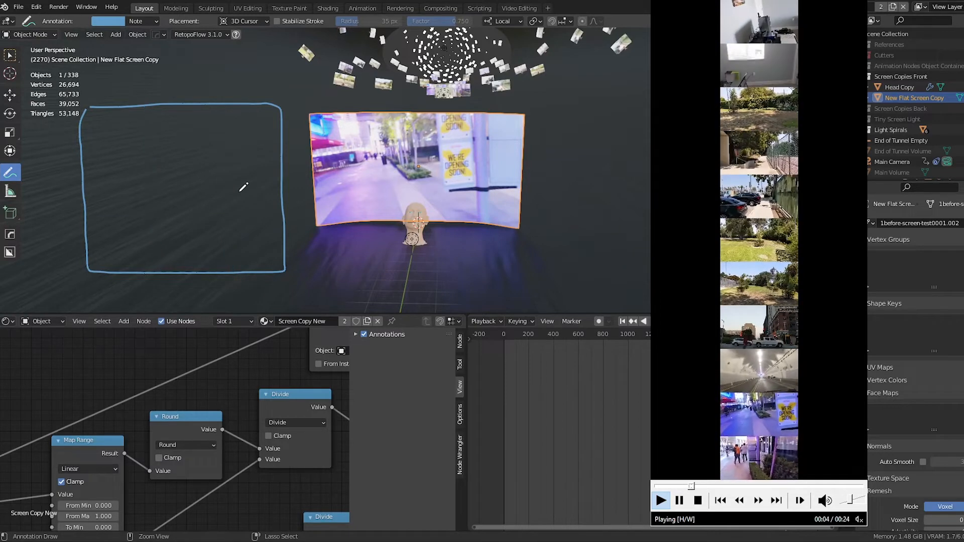
key("ctrl+z")
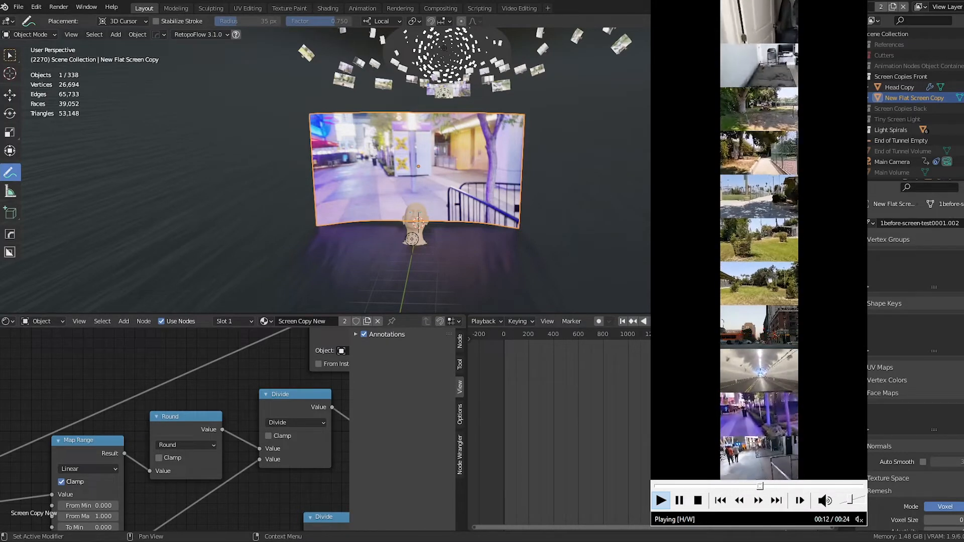
Try linking the upper Divide node's Value to the Combine XYZ node's X input, and reconnect it to Y
middle_click_drag(268, 371, 66, 353)
mouse_move(203, 465)
middle_mouse_down()
mouse_move(304, 454)
mouse_move(198, 470)
middle_mouse_up()
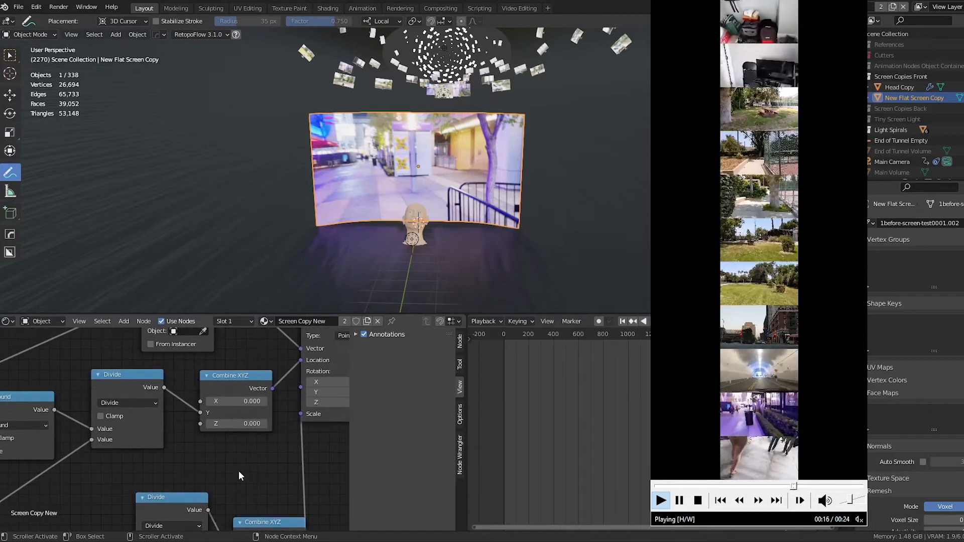
mouse_move(225, 385)
left_mouse_down()
mouse_move(230, 398)
mouse_move(223, 389)
left_mouse_up()
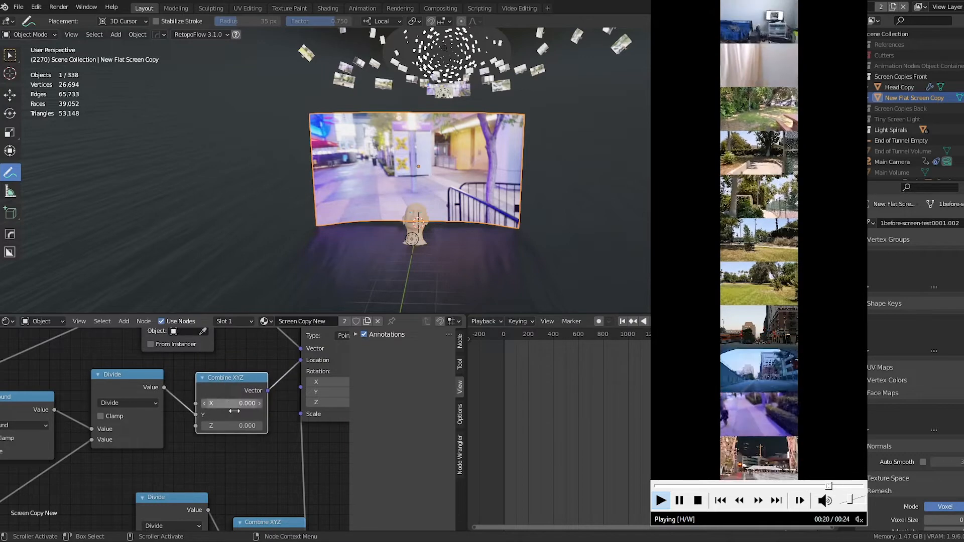
mouse_move(196, 415)
left_mouse_down()
mouse_move(194, 407)
mouse_move(209, 435)
mouse_move(195, 407)
left_mouse_up()
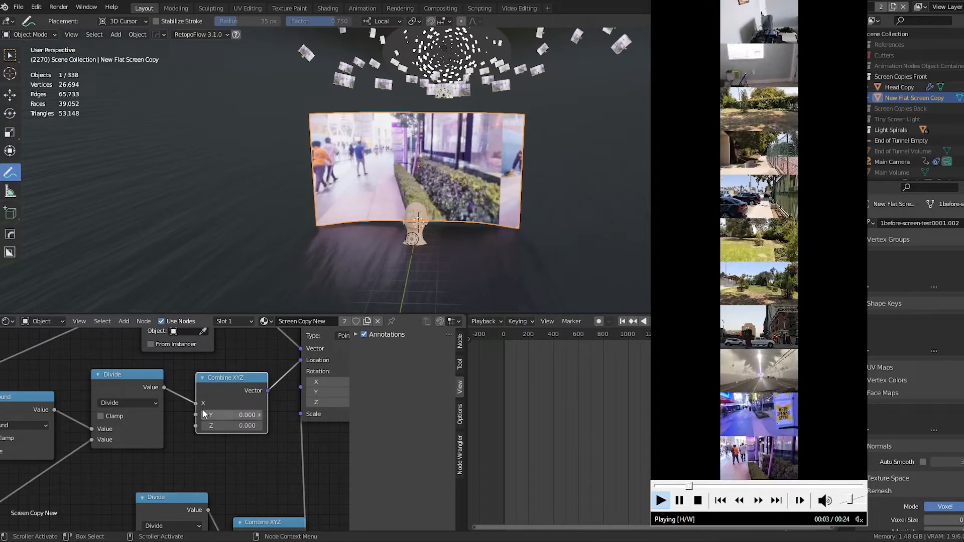
left_click_drag(195, 404, 184, 404)
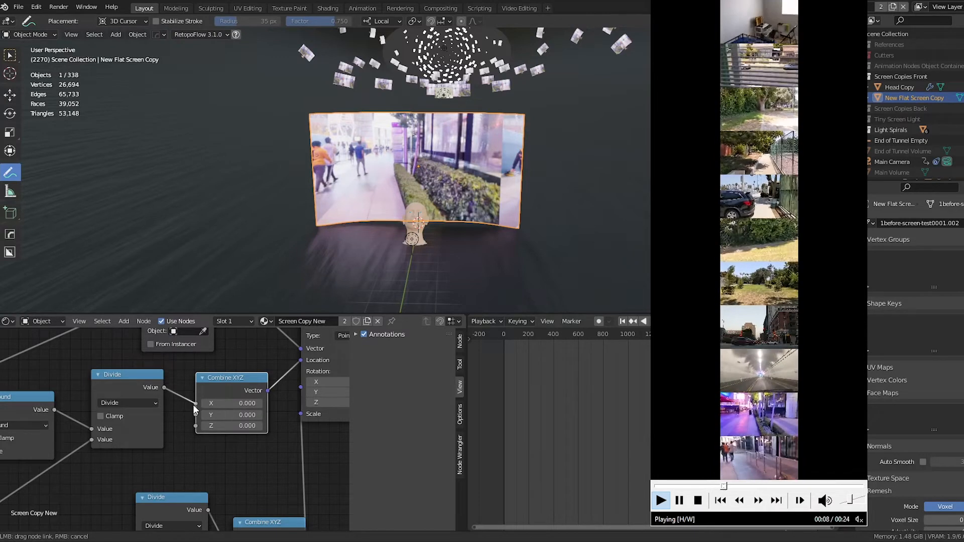
left_click_drag(191, 414, 191, 414)
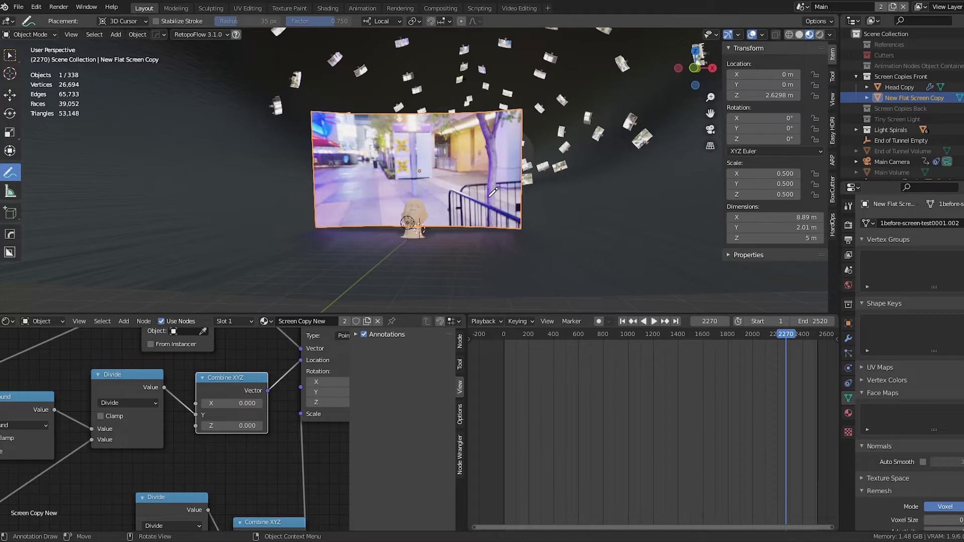
Look over the Screen Copy New node tree from Map Range through Mapping and the movie texture to the shader node
middle_click_drag(523, 183, 558, 191)
scroll(76, 468, "down", 5)
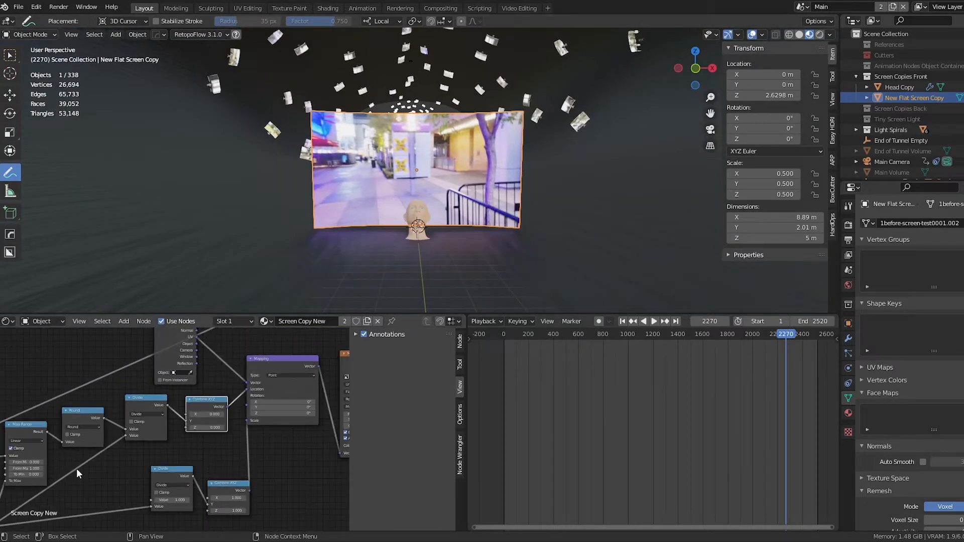
middle_click_drag(112, 469, 49, 499)
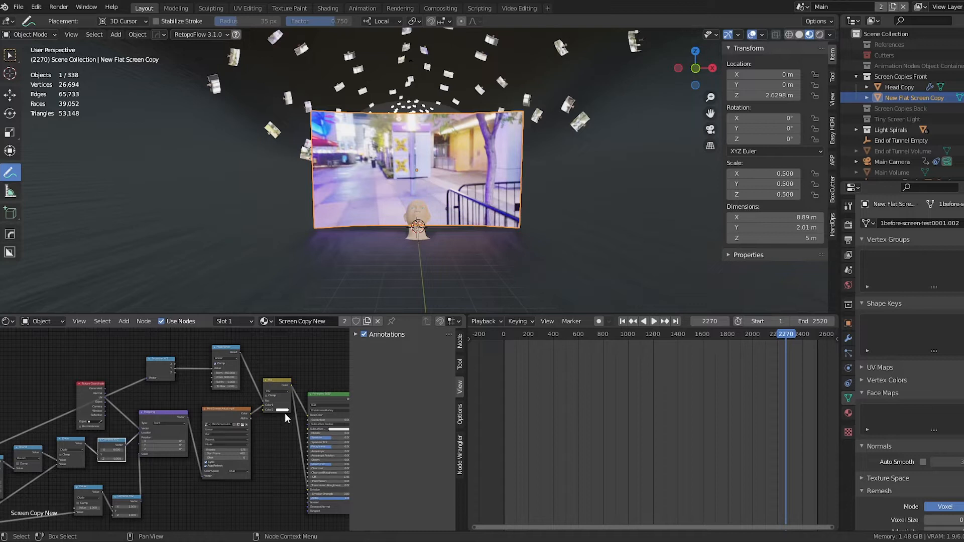
middle_click_drag(285, 454, 280, 409)
scroll(203, 475, "up", 2)
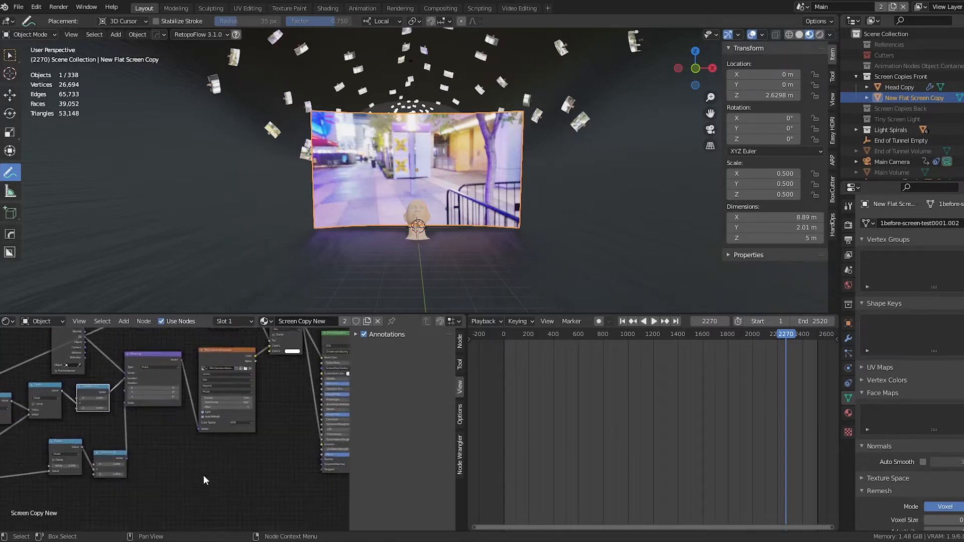
scroll(203, 475, "up", 4)
middle_click_drag(155, 446, 203, 482)
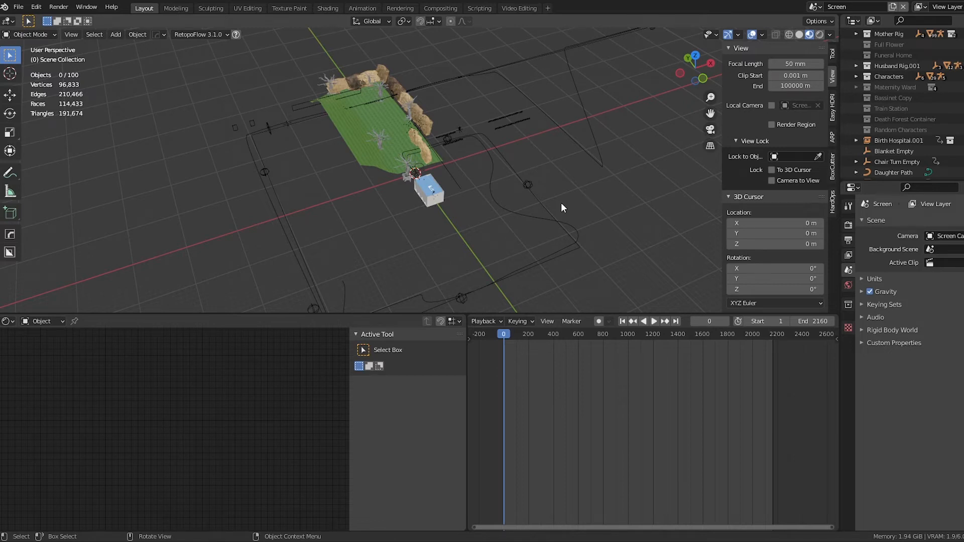
Browse the collections and objects of the Screen scene in the outliner and return to the start of the list
middle_click_drag(543, 224, 514, 234)
scroll(899, 82, "up", 5)
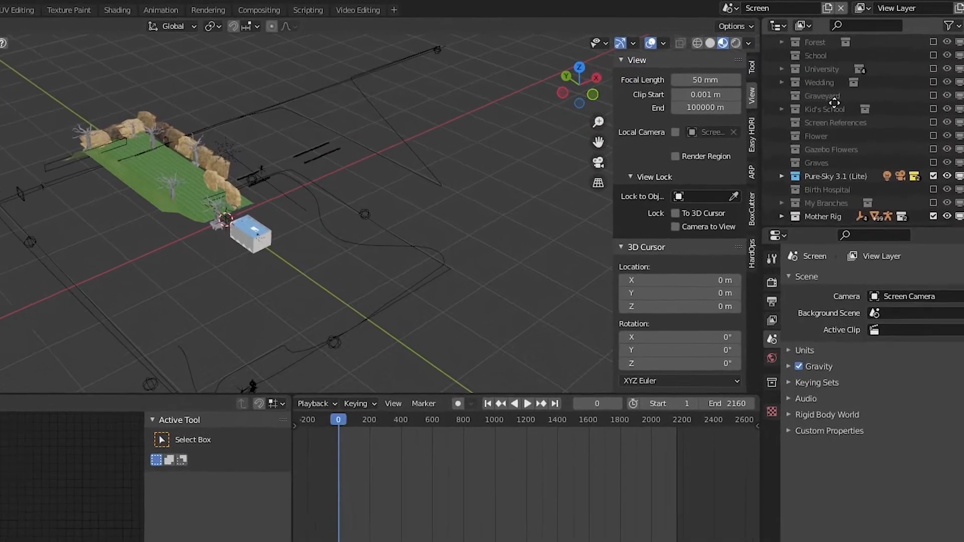
middle_click_drag(862, 56, 832, 36)
middle_click_drag(822, 199, 822, 19)
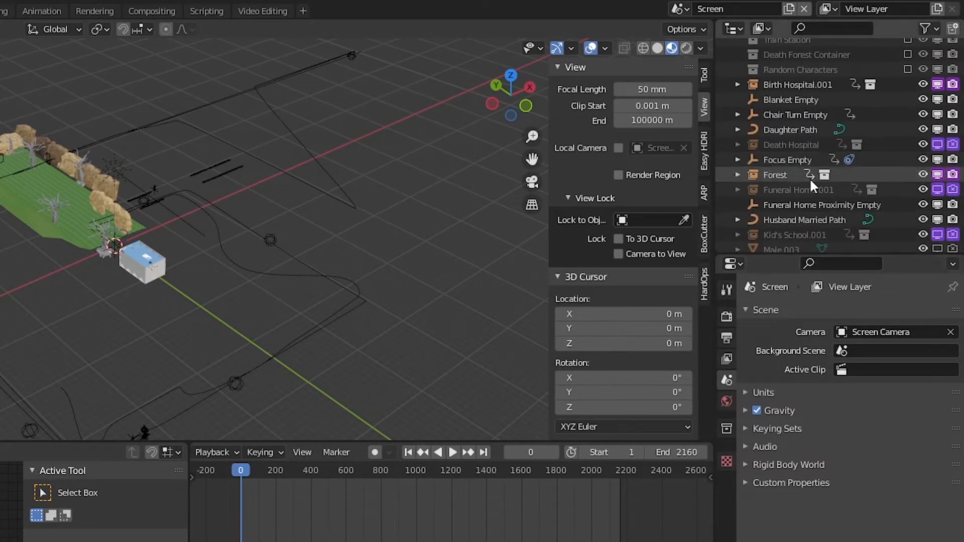
middle_click_drag(811, 179, 821, 55)
middle_click_drag(814, 204, 815, 89)
middle_click_drag(830, 127, 905, 92)
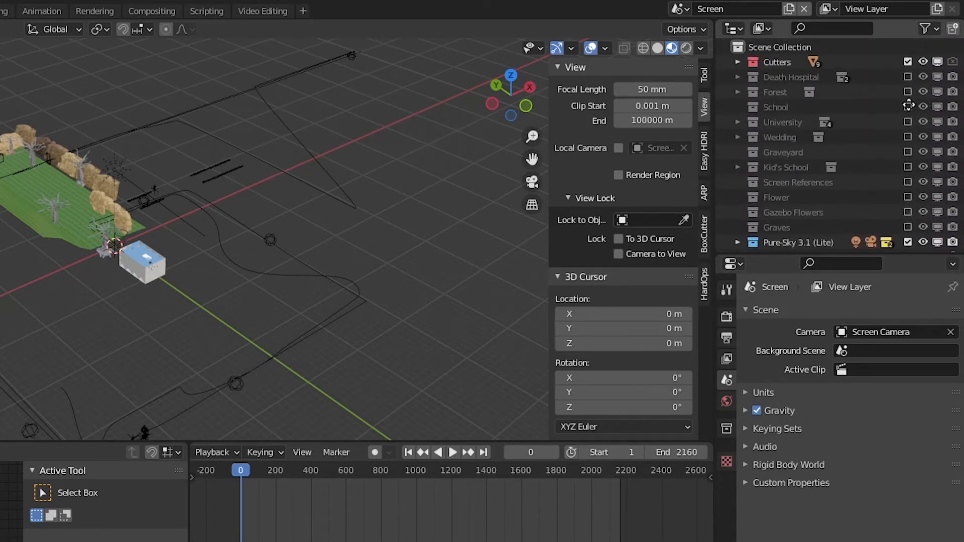
Expand and enable the Wedding collection to inspect its objects, and disable and collapse it again
left_click(738, 137)
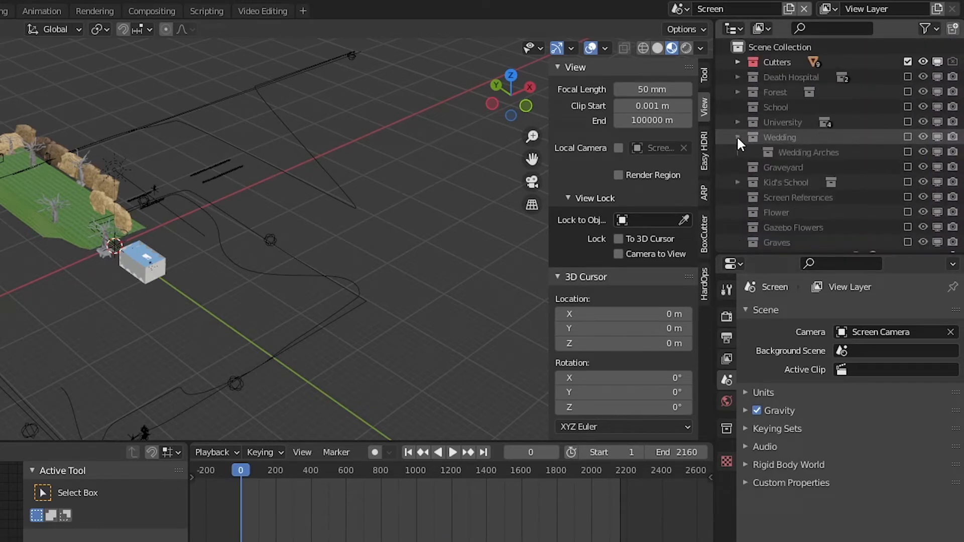
left_click(907, 136)
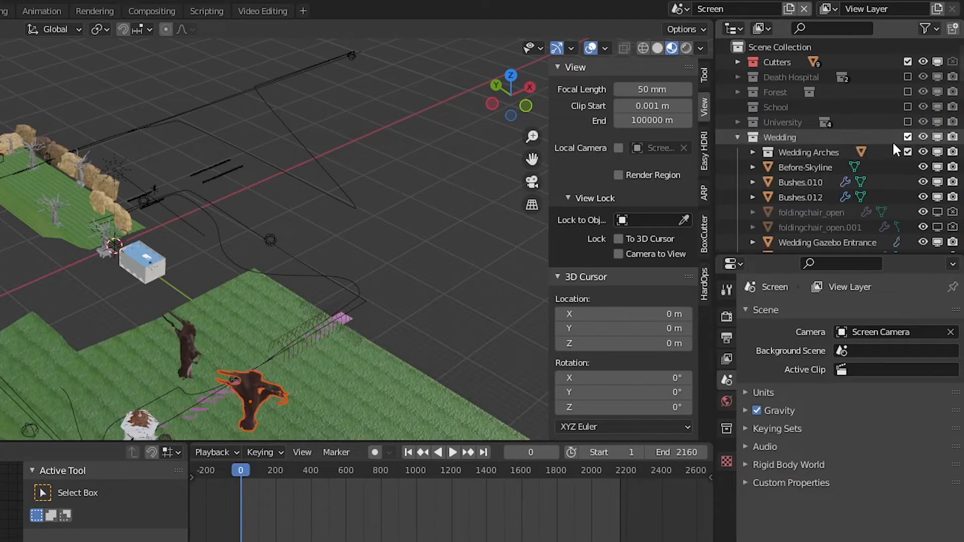
scroll(839, 164, "down", 3)
scroll(831, 164, "down", 5)
scroll(831, 164, "up", 7)
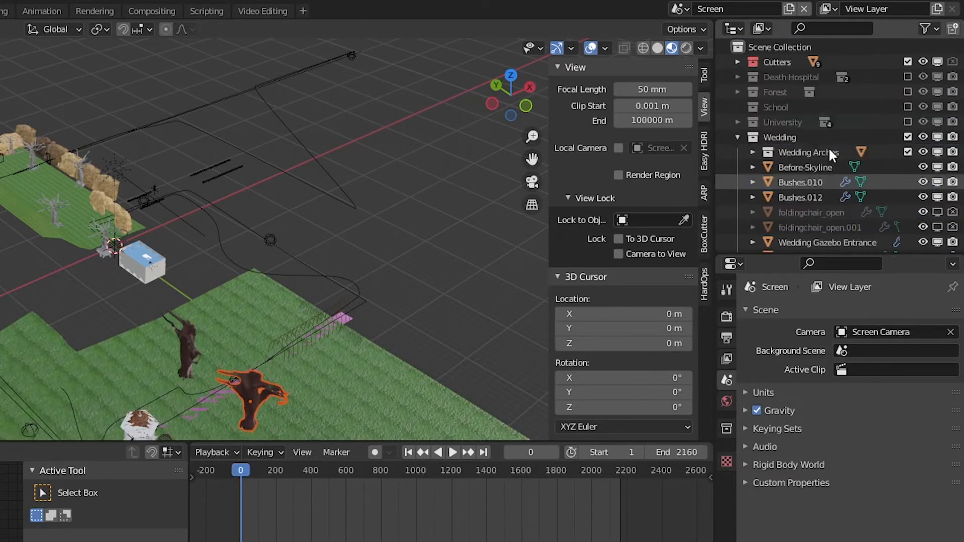
left_click(907, 136)
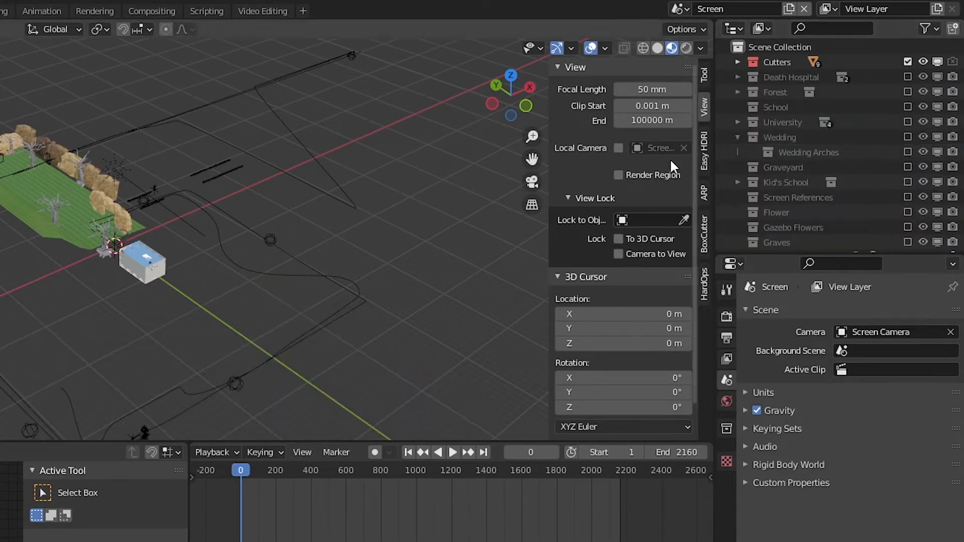
left_click(737, 139)
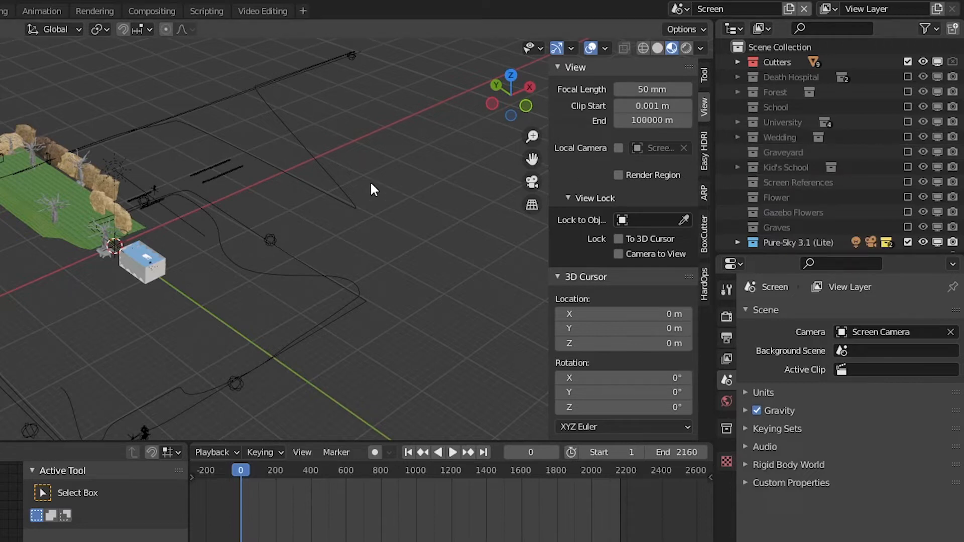
Select the Screen Path curve and examine its route around the scene from several angles
middle_click_drag(351, 197, 310, 237)
middle_click_drag(494, 183, 473, 203)
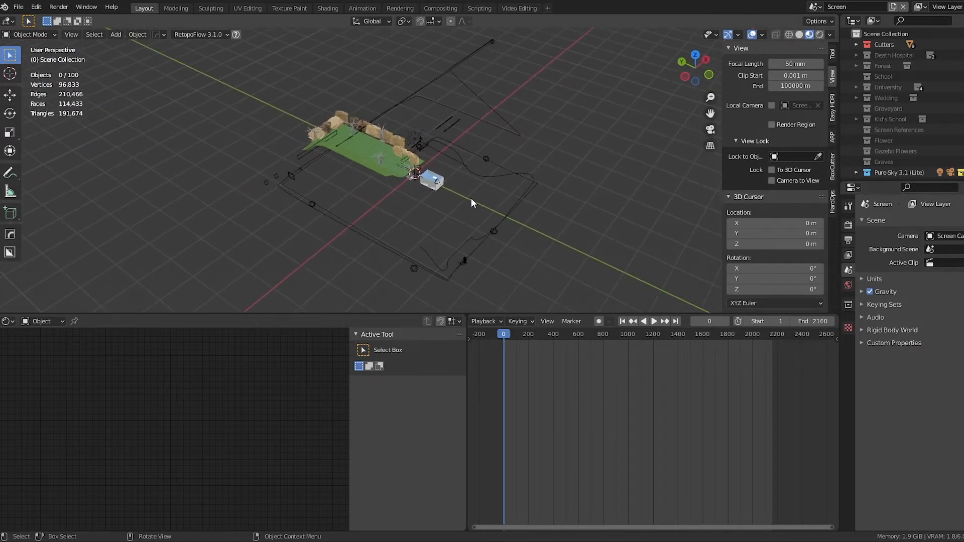
left_click(498, 164)
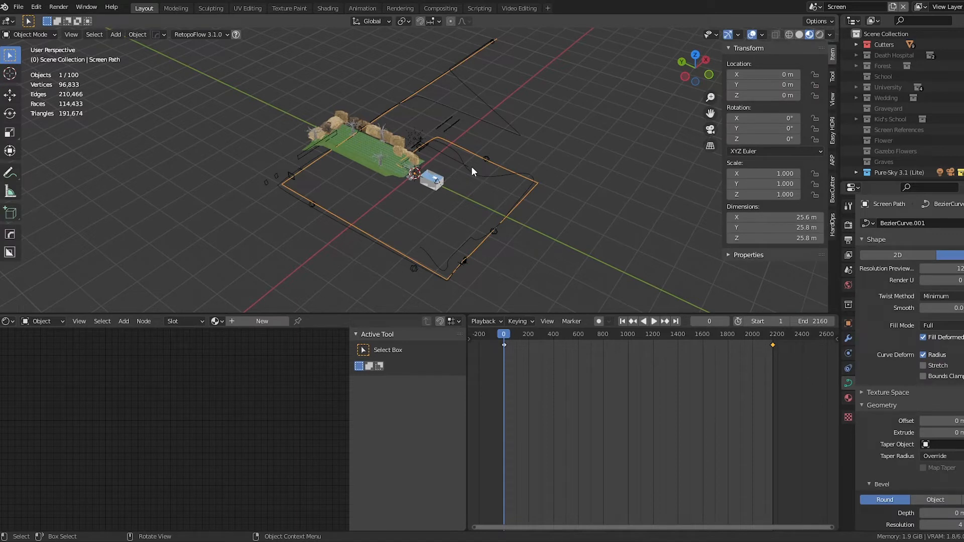
middle_click_drag(468, 182, 455, 199)
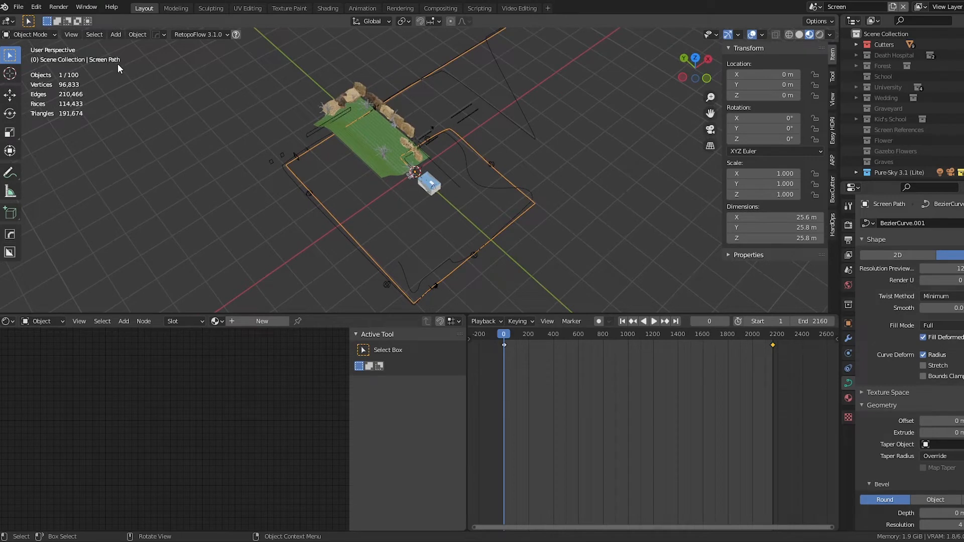
middle_click_drag(493, 198, 530, 212)
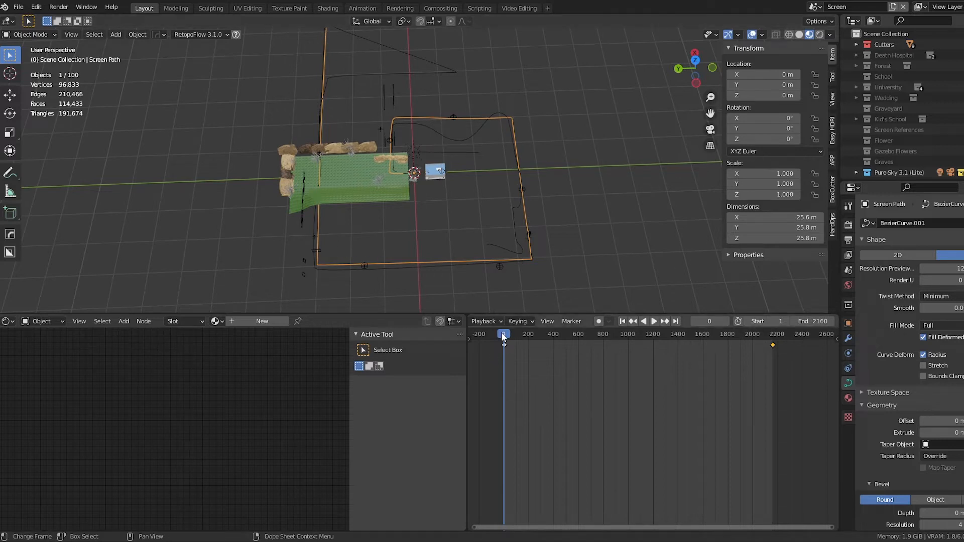
Play and scrub the Screen scene's animation to frame 529 and view it through the camera
key("space")
left_click_drag(508, 334, 527, 363)
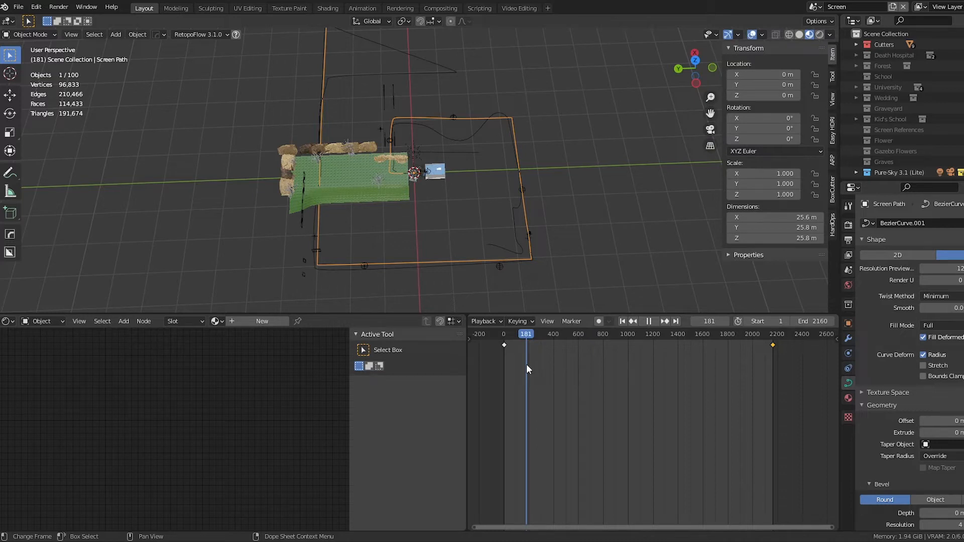
left_click_drag(526, 364, 569, 335)
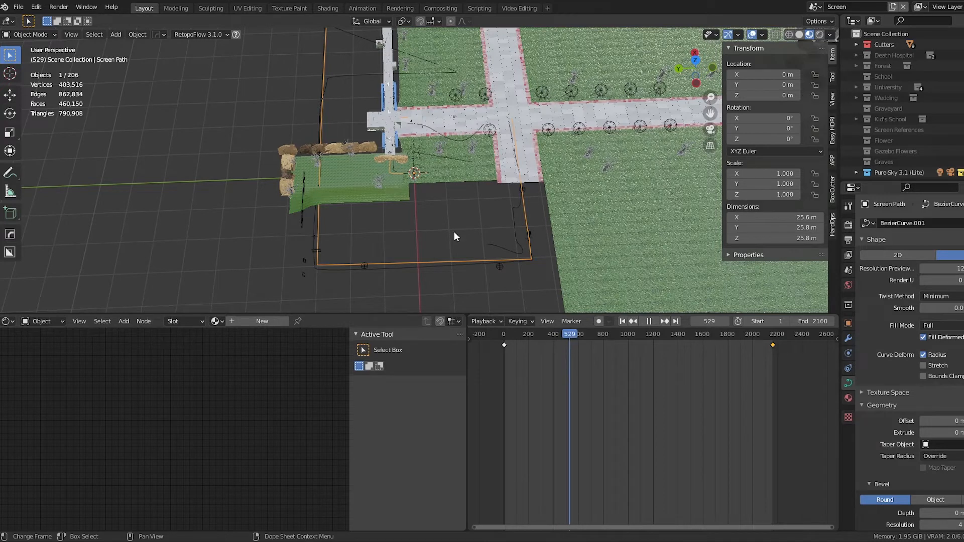
scroll(396, 126, "up", 2)
key("KP_0")
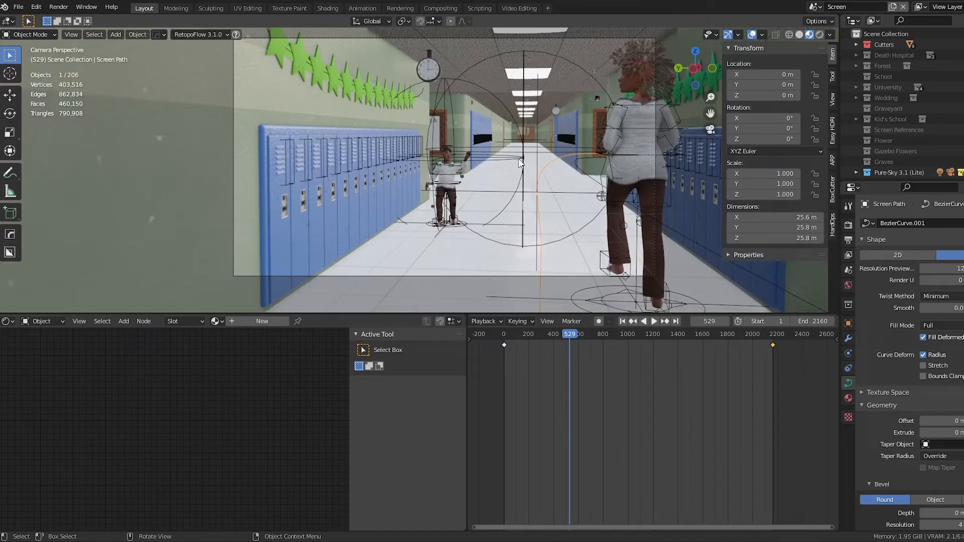
Play and scrub the Screen animation through the camera from the school hallway to frame 726 in the university area
key("space")
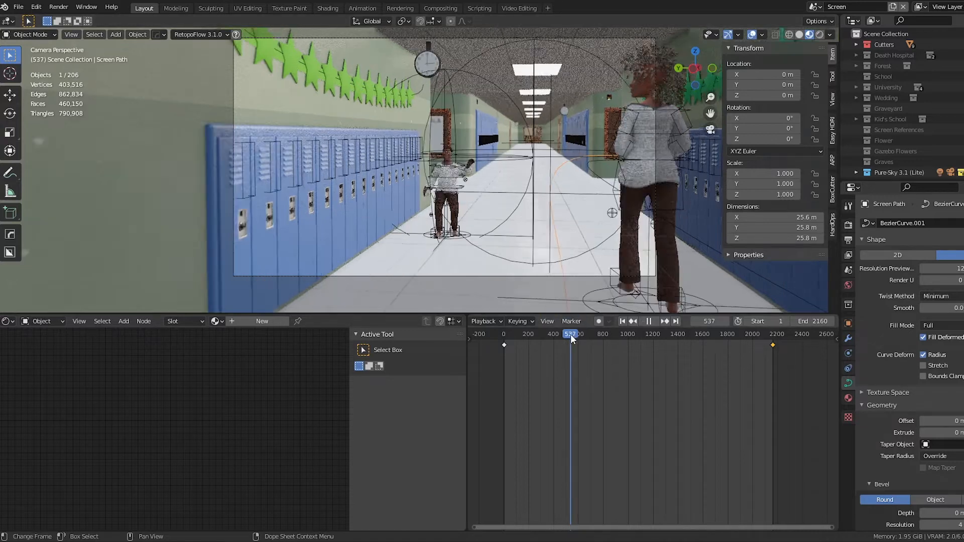
left_click_drag(580, 335, 574, 334)
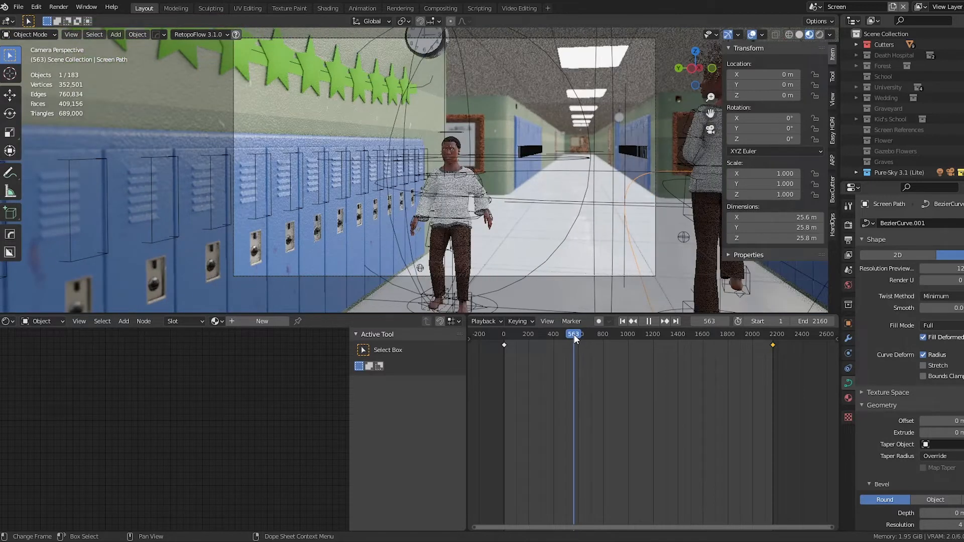
left_click_drag(574, 335, 583, 336)
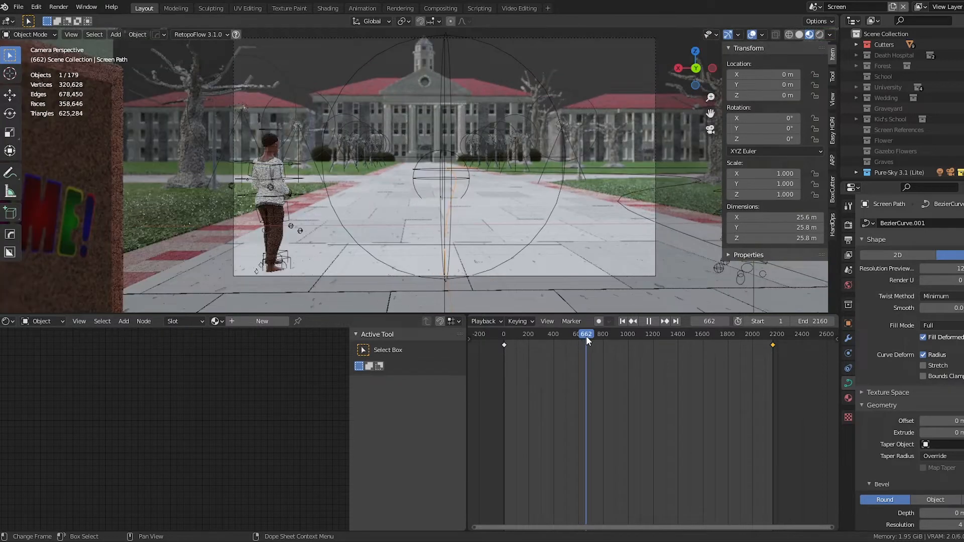
left_click_drag(586, 336, 594, 337)
Leave the camera view and scrub to frame 739 to examine the characters and Screen Path around the university walkway
middle_click_drag(514, 211, 382, 216)
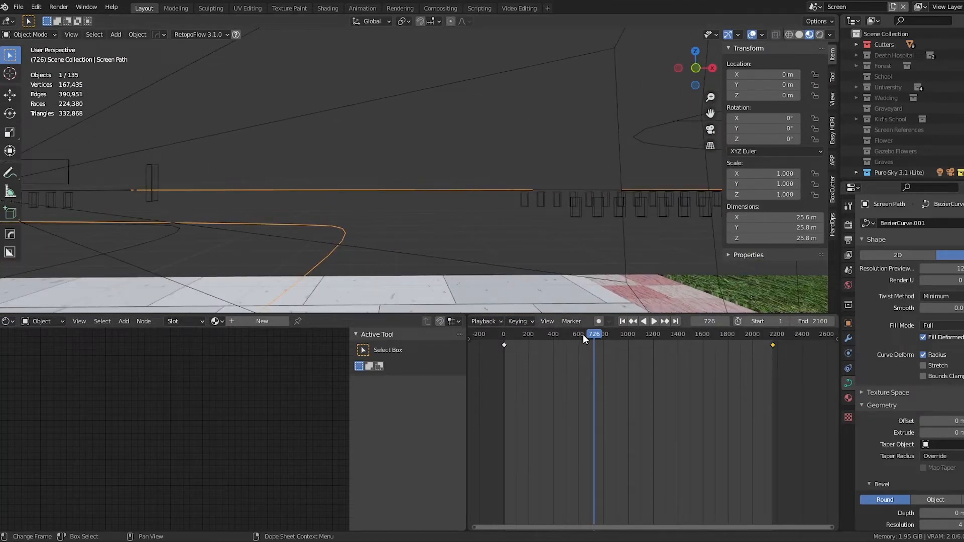
mouse_move(597, 334)
left_mouse_down()
mouse_move(572, 333)
mouse_move(592, 333)
left_mouse_up()
middle_click_drag(456, 202, 655, 194)
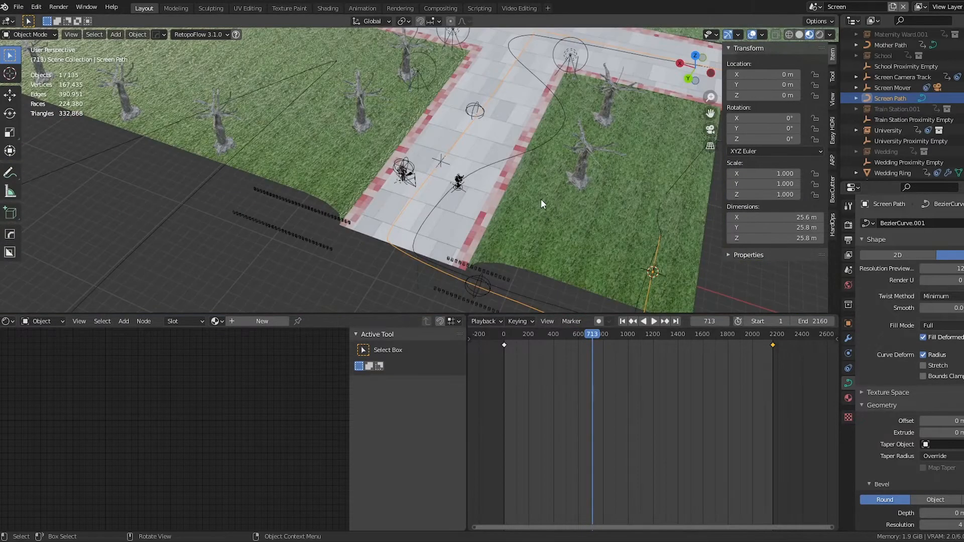
scroll(538, 199, "down", 4)
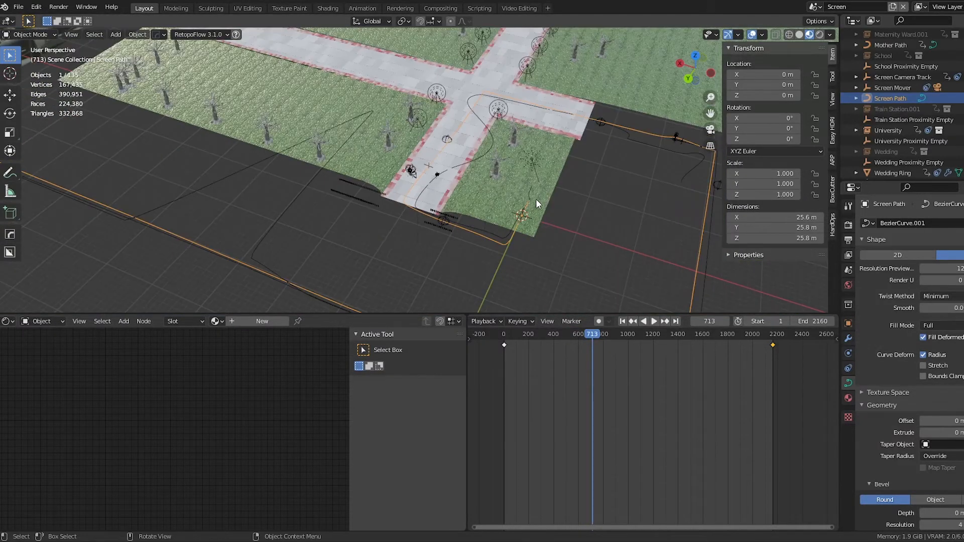
mouse_move(590, 332)
left_mouse_down()
mouse_move(637, 337)
mouse_move(595, 346)
left_mouse_up()
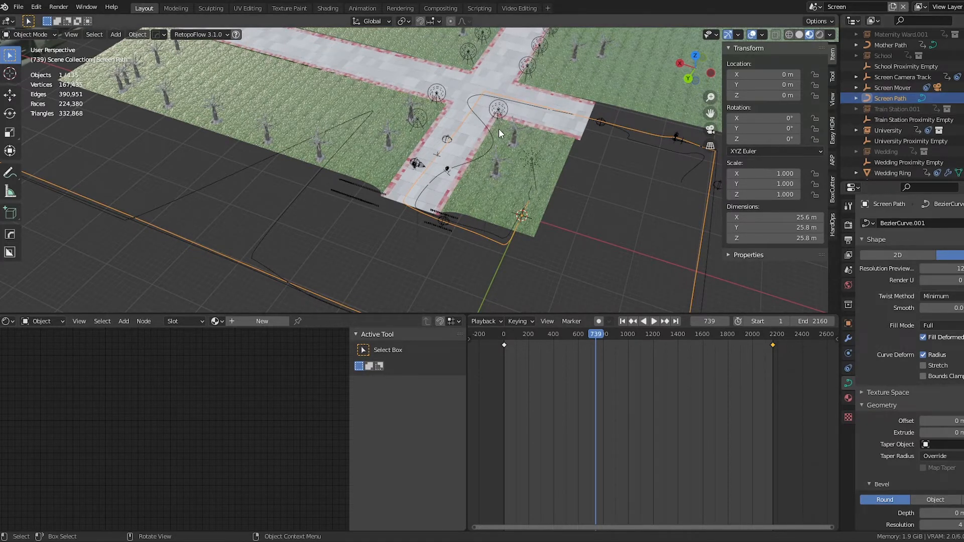
scroll(470, 149, "up", 5)
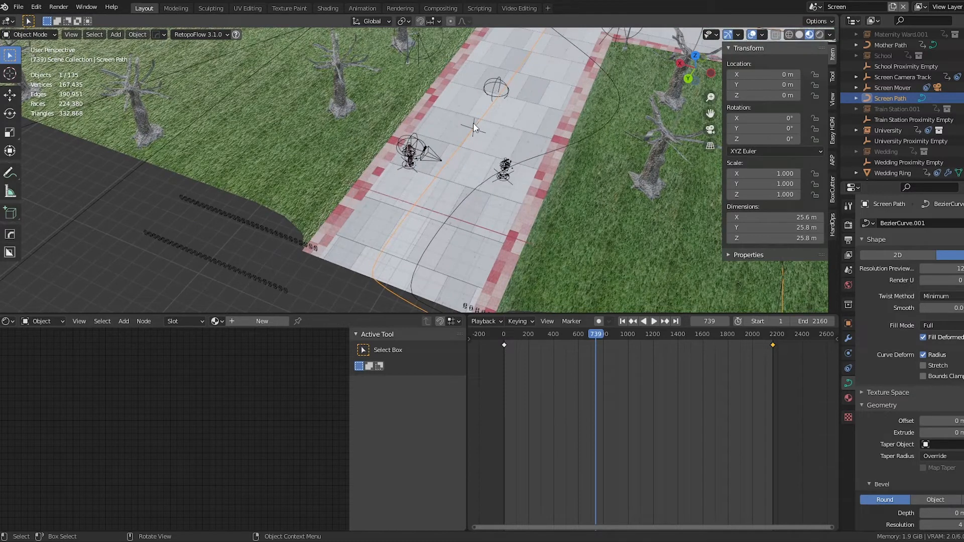
Select the Screen Mover empty on the university walkway and scrub to frame 730 to examine its movement along the path
left_click(466, 127)
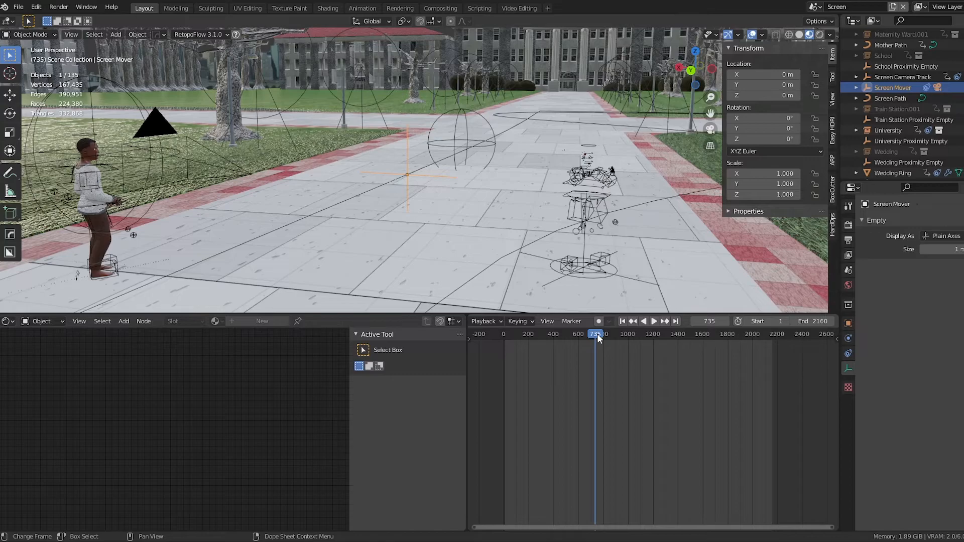
middle_click_drag(540, 221, 426, 188)
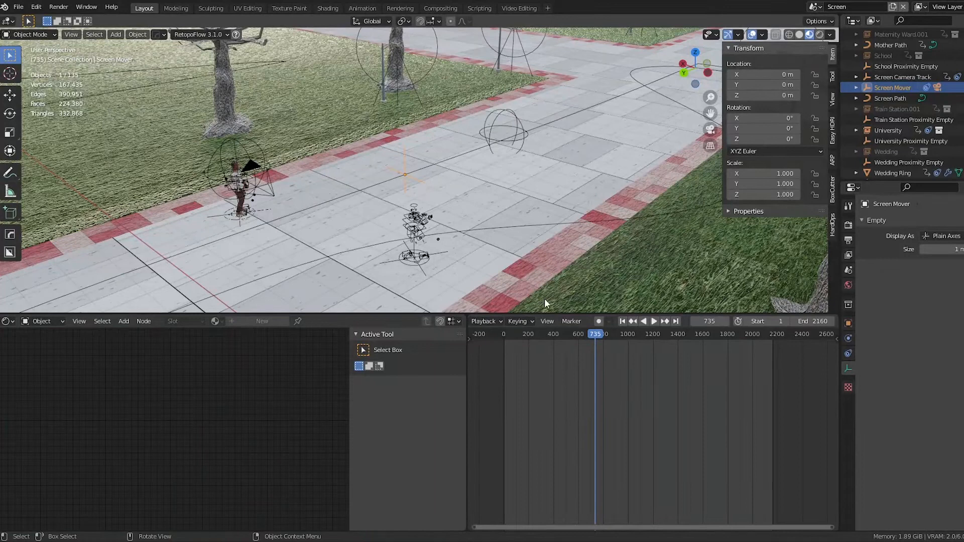
mouse_move(599, 334)
left_mouse_down()
mouse_move(616, 333)
mouse_move(594, 338)
left_mouse_up()
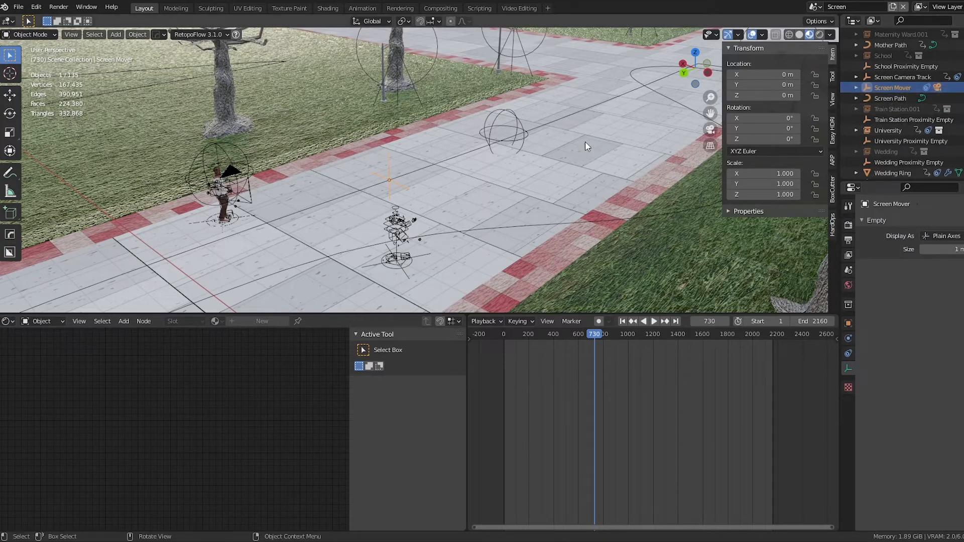
Select the University collection instance and examine its buildings, lawns, walkways and city backdrops from several angles
mouse_move(581, 161)
middle_mouse_down()
mouse_move(574, 196)
mouse_move(605, 157)
mouse_move(571, 179)
mouse_move(447, 163)
mouse_move(548, 180)
mouse_move(576, 173)
middle_mouse_up()
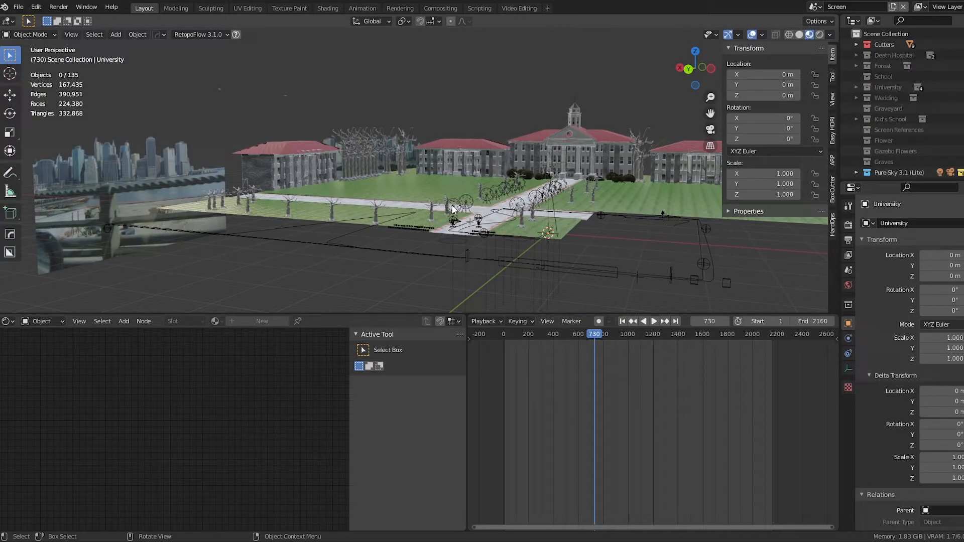
mouse_move(390, 177)
middle_mouse_down()
mouse_move(411, 206)
mouse_move(384, 177)
middle_mouse_up()
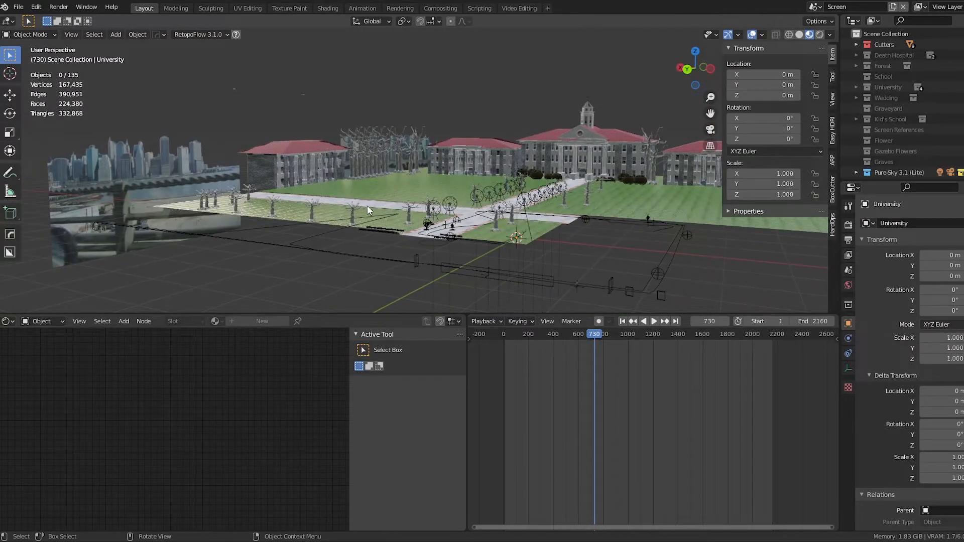
mouse_move(431, 182)
middle_mouse_down()
mouse_move(400, 203)
mouse_move(430, 201)
middle_mouse_up()
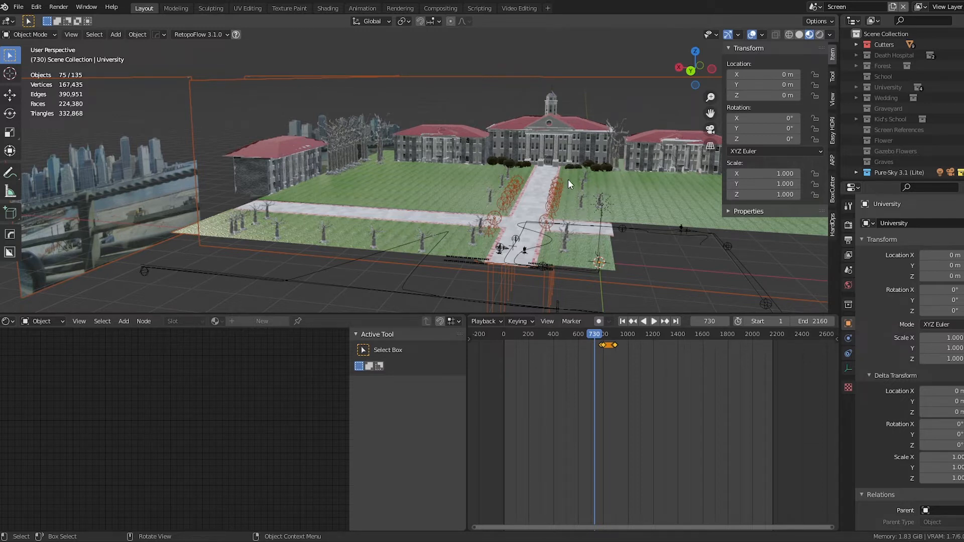
scroll(577, 175, "down", 8)
middle_click_drag(550, 170, 530, 197)
scroll(524, 204, "up", 4)
scroll(532, 231, "up", 4)
middle_click_drag(542, 240, 538, 213)
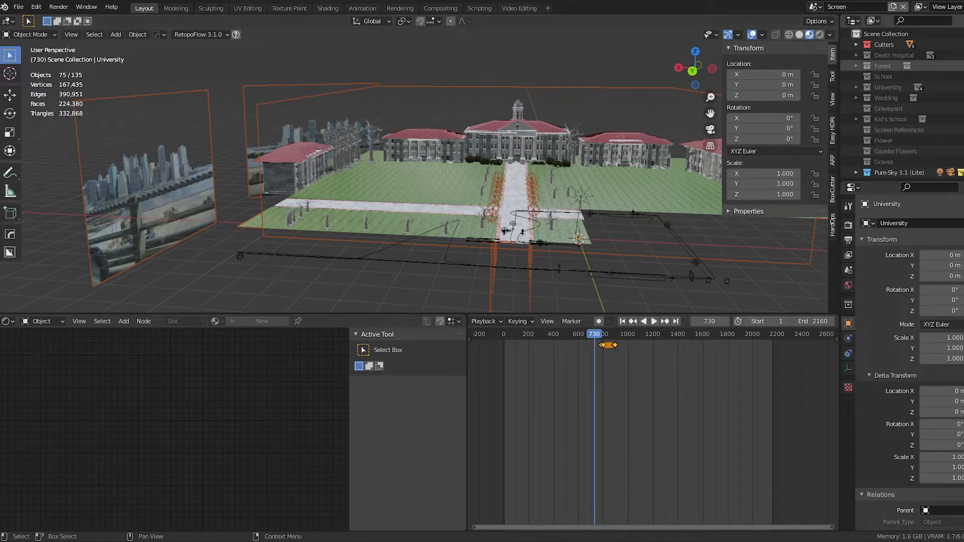
middle_click_drag(429, 168, 560, 185)
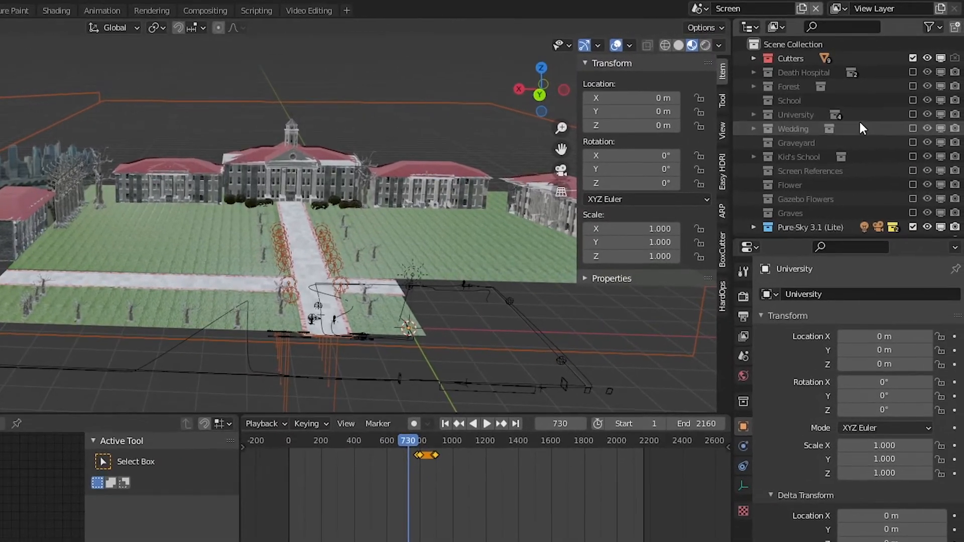
Enable and expand the University collection to inspect its contents, including Tree.006, and disable the collection again
left_click(797, 113)
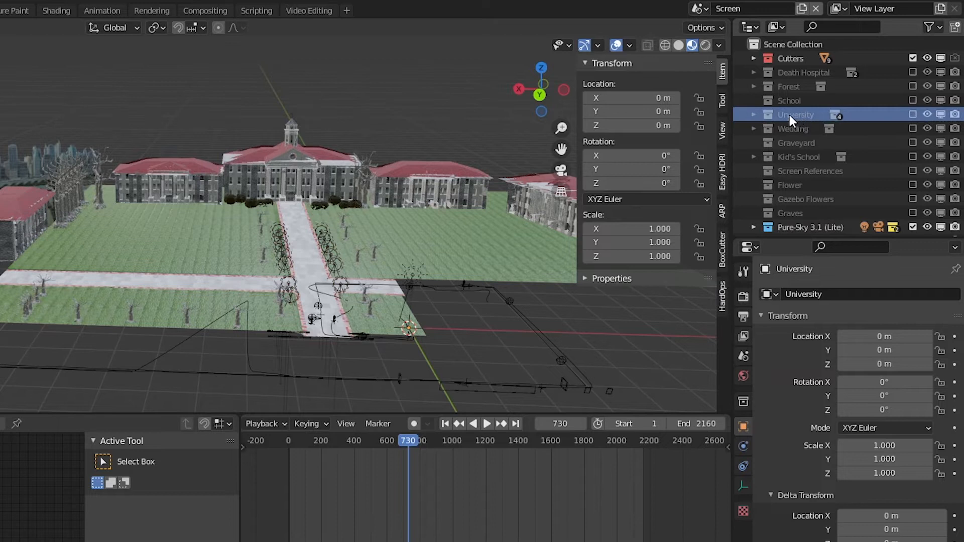
left_click(912, 115)
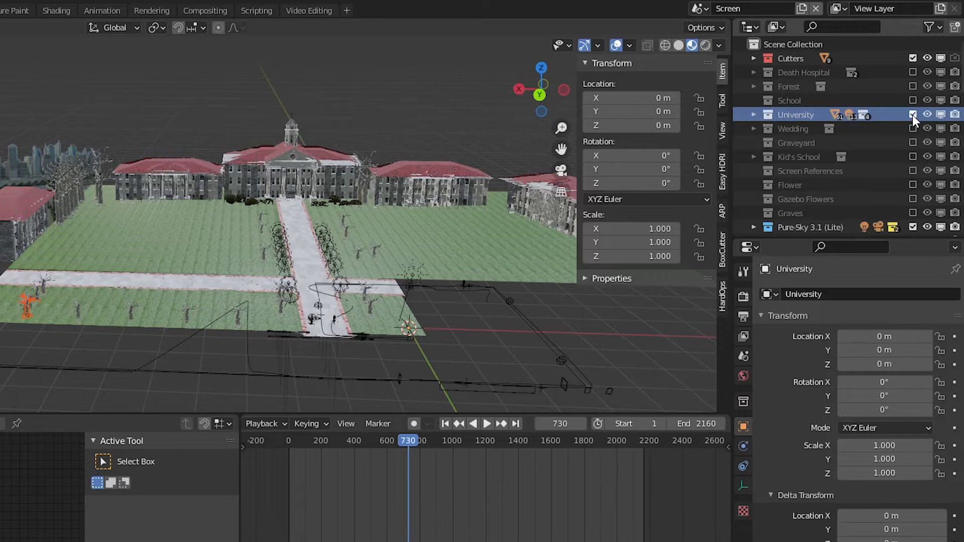
left_click(753, 115)
scroll(817, 147, "down", 2)
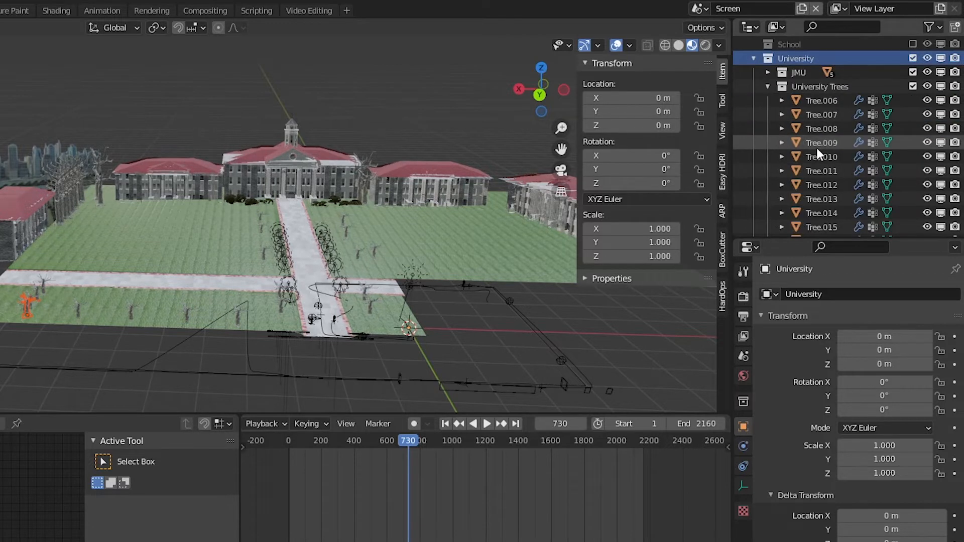
left_click(815, 102)
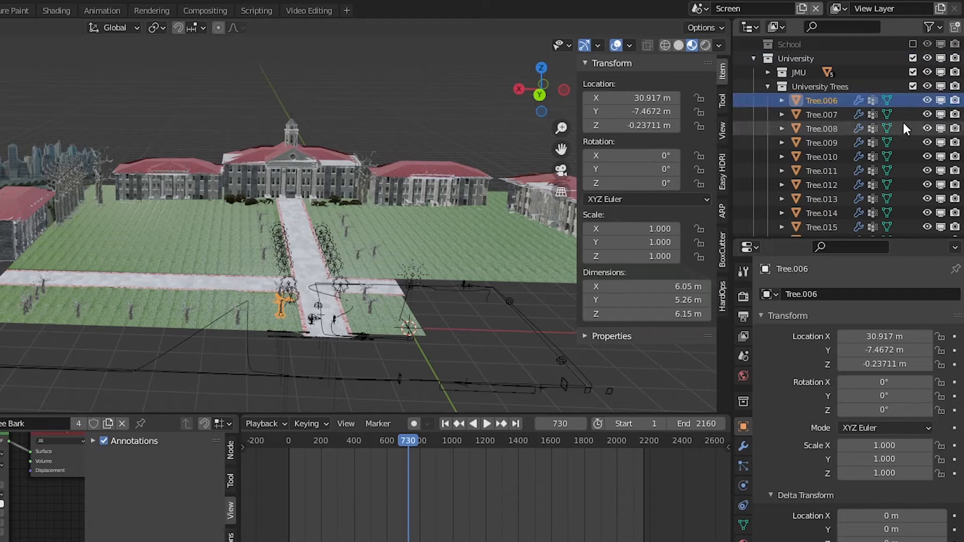
right_click(941, 58)
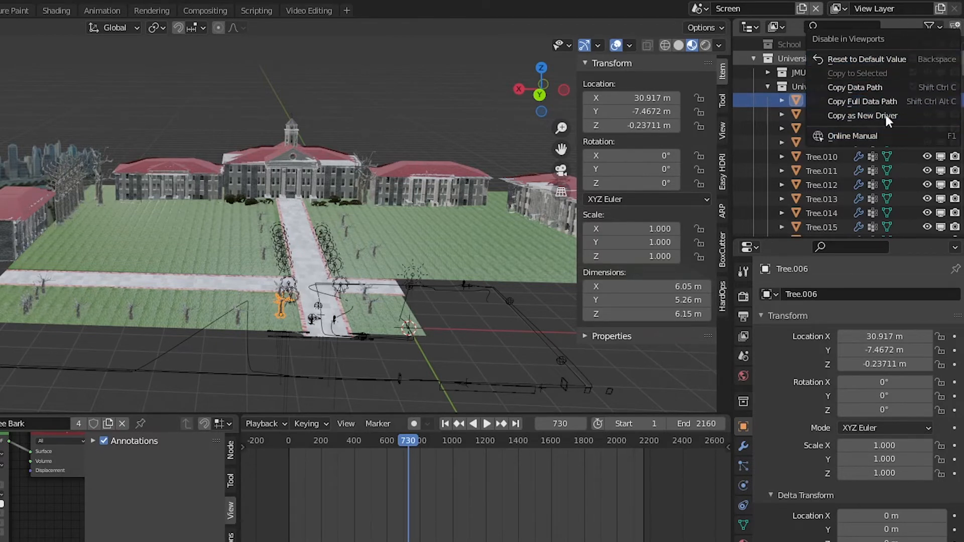
left_click(913, 57)
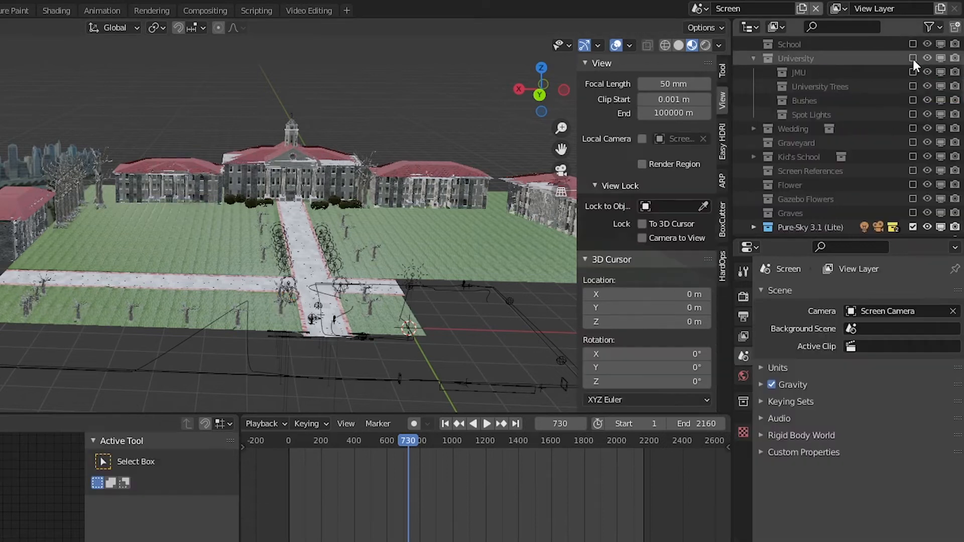
Select the University instance, locate it in the outliner, and open the driver on its Disable in Viewports property for editing
scroll(804, 134, "down", 10)
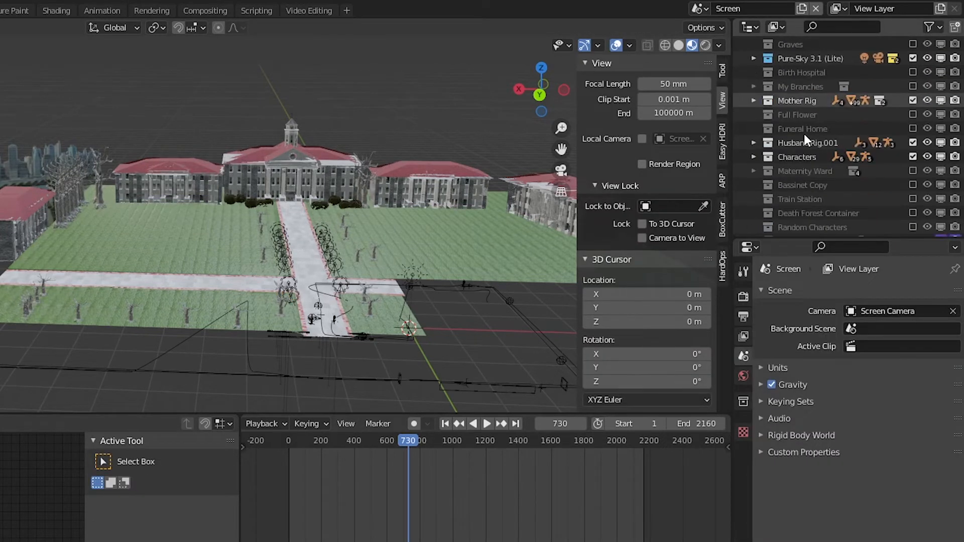
left_click(215, 265)
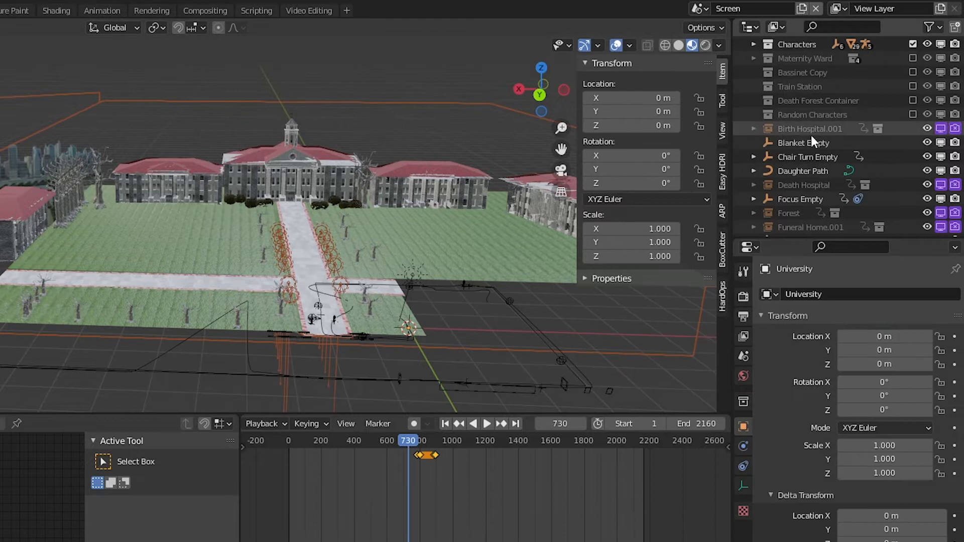
scroll(821, 127, "down", 10)
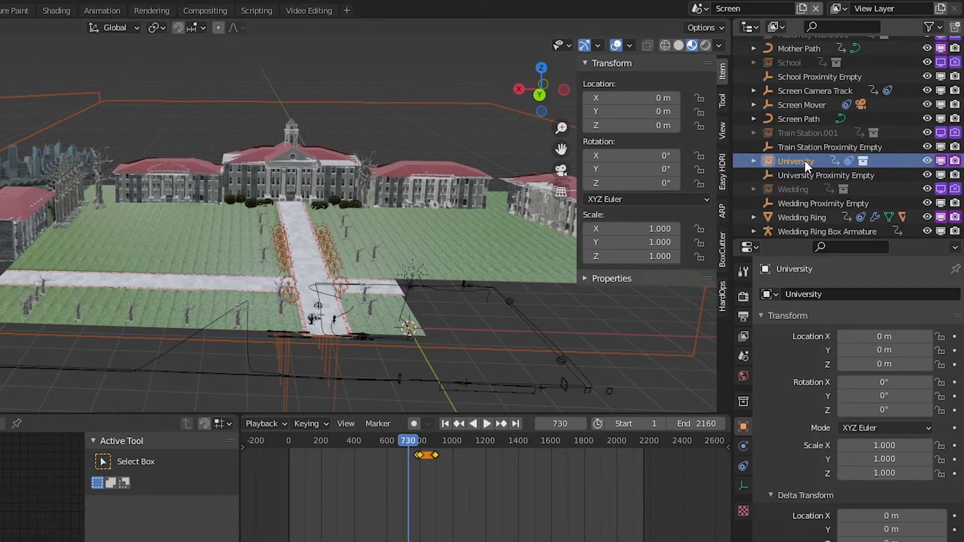
right_click(943, 166)
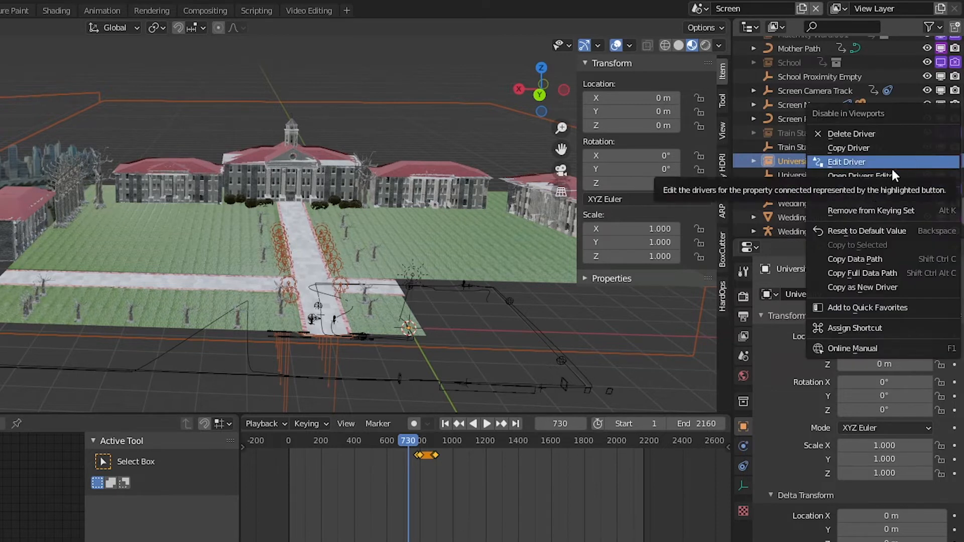
left_click(886, 148)
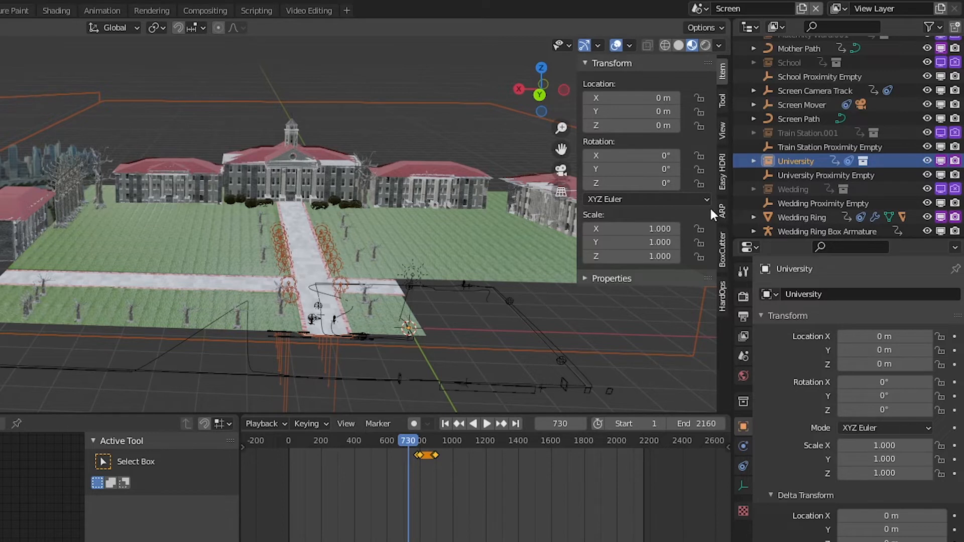
right_click(942, 162)
left_click(906, 163)
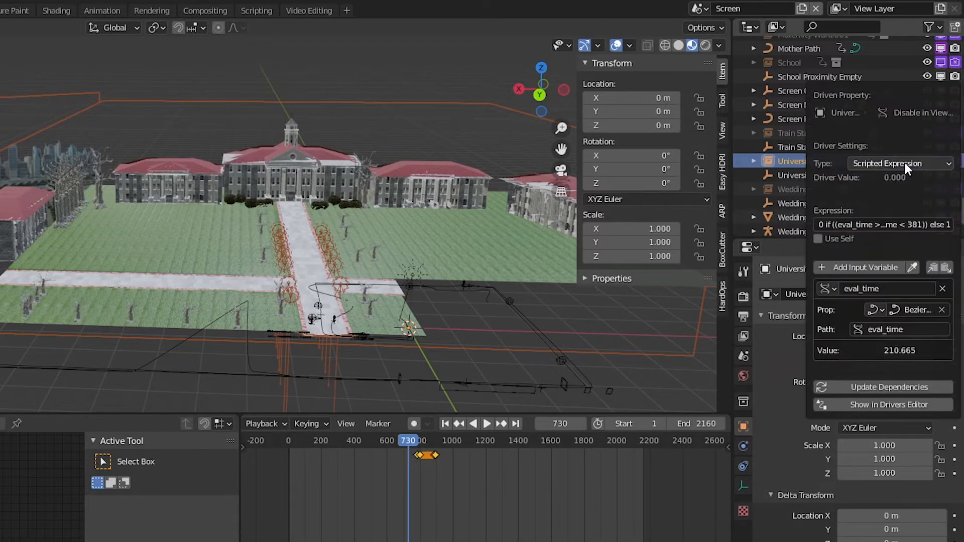
Examine the University driver's scripted eval_time expression from end to start, and close the driver settings without changing it
left_click(829, 224)
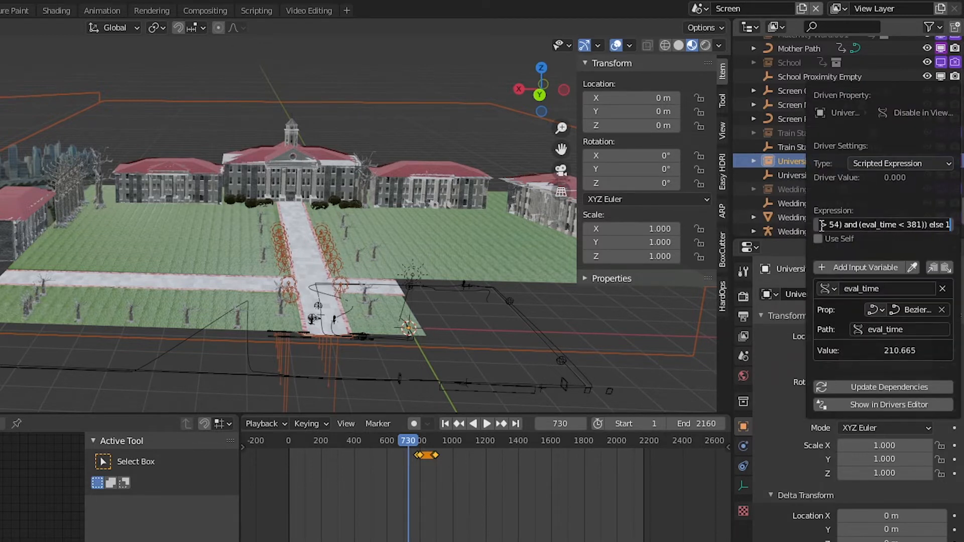
left_click(829, 225)
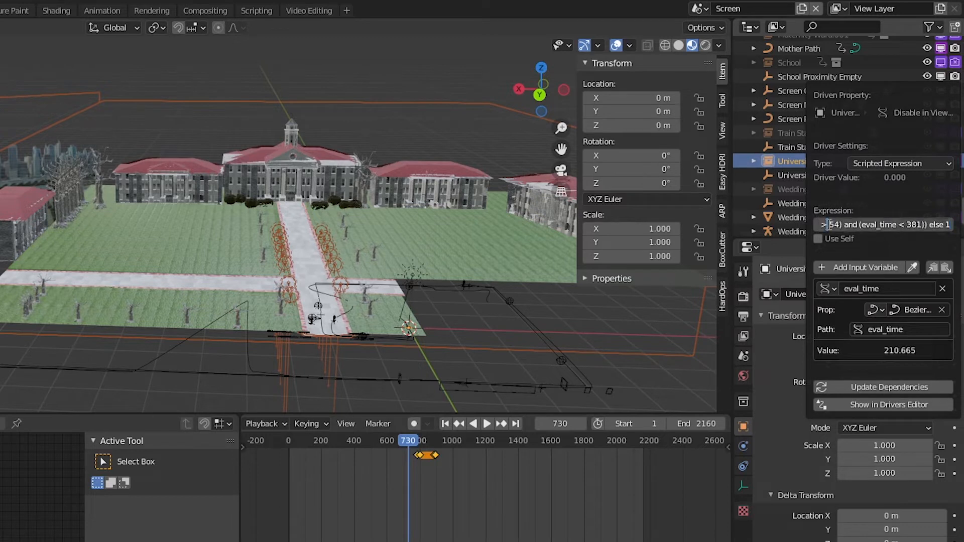
left_click_drag(837, 225, 807, 223)
left_click(823, 225)
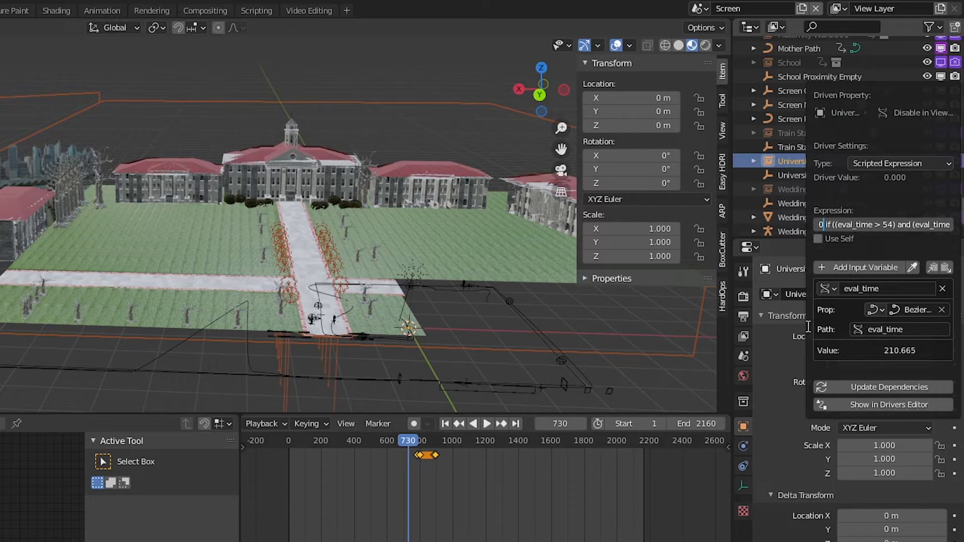
left_click(321, 193)
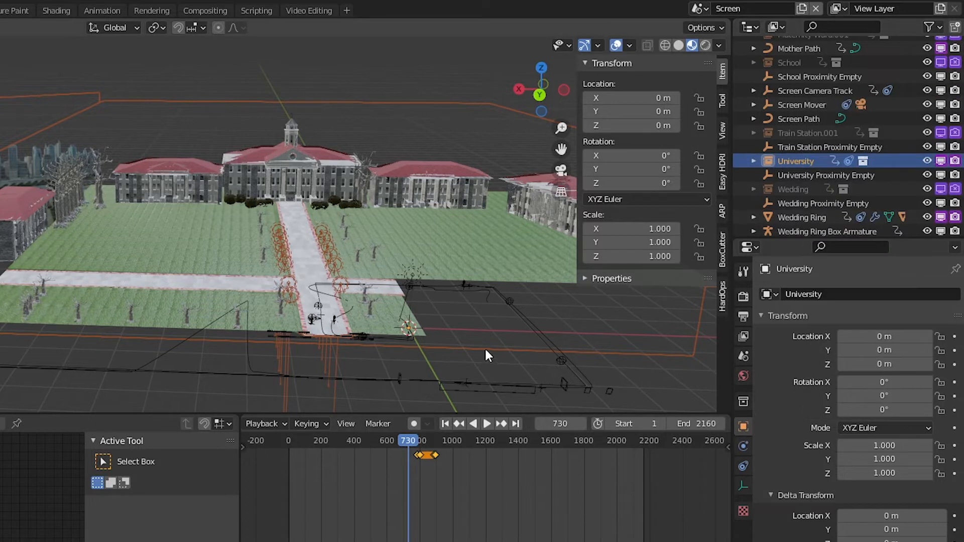
Select the Screen Path, inspect its Path Animation settings and try scrubbing Evaluation Time, stepping back to frame 729
left_click(548, 346)
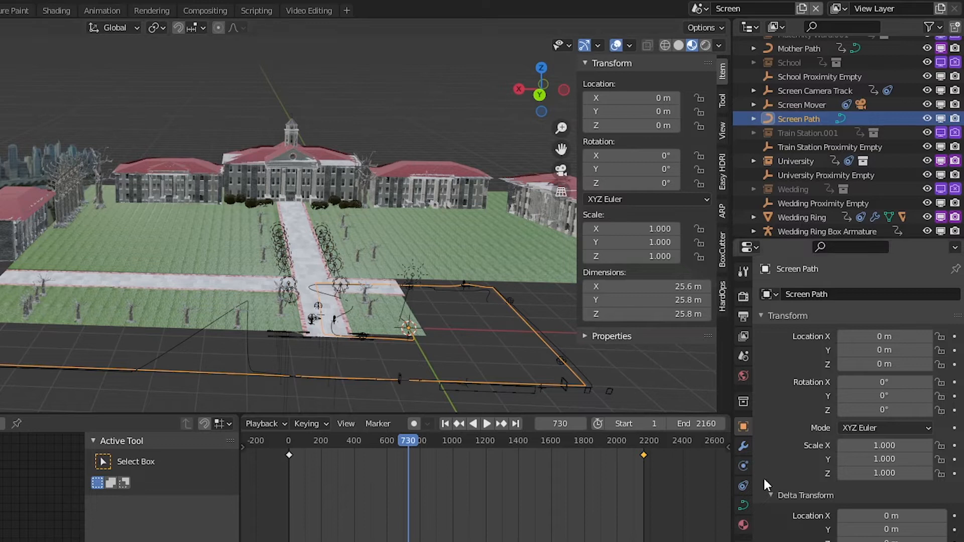
left_click(744, 506)
scroll(869, 531, "down", 10)
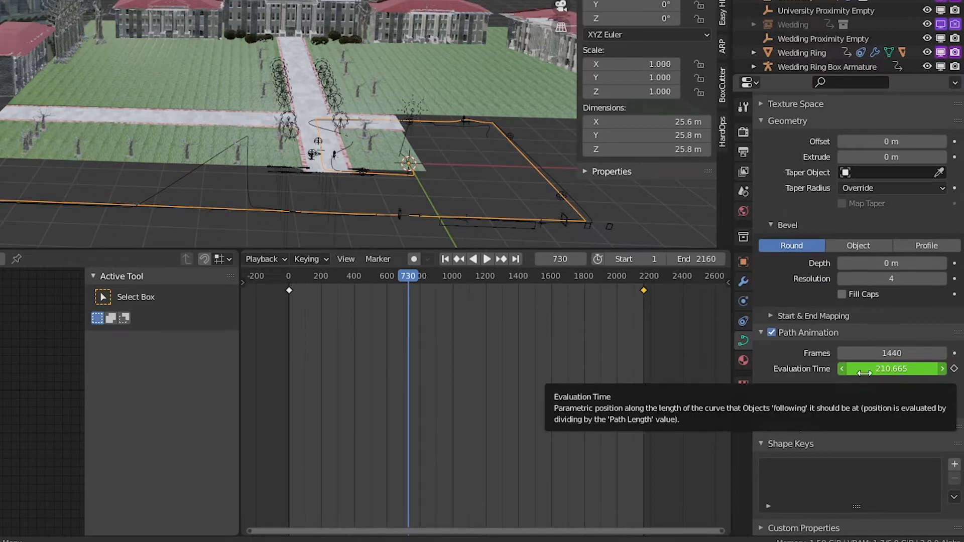
key("i")
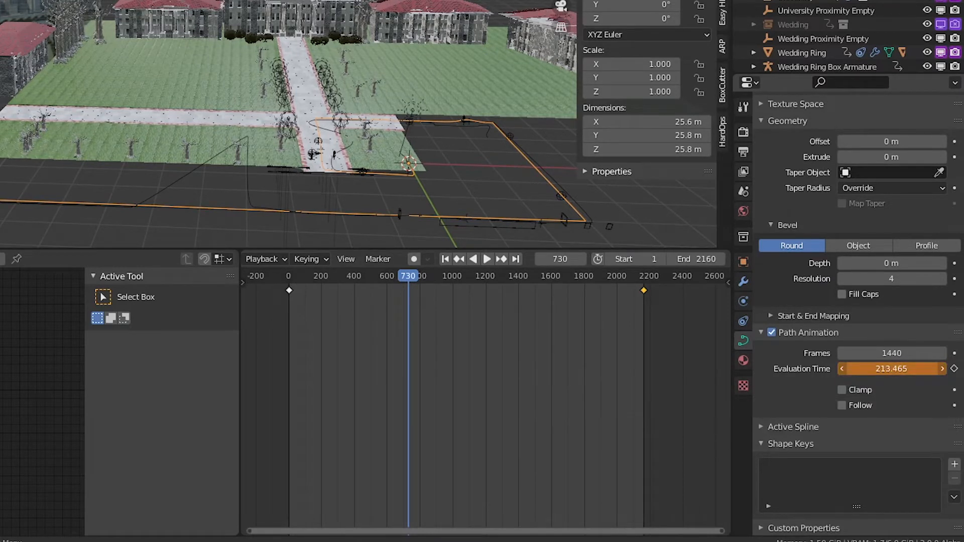
left_click_drag(892, 369, 940, 368)
key("Left")
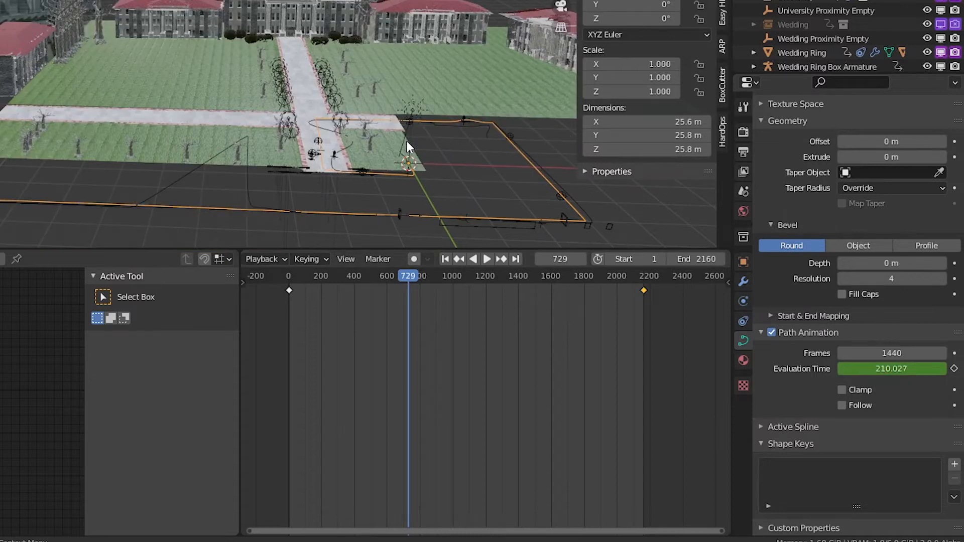
Select the University instance, open the driver on its Disable in Viewports property, and highlight the leading 0 in its expression
scroll(883, 2, "up", 2)
scroll(883, 2, "down", 3)
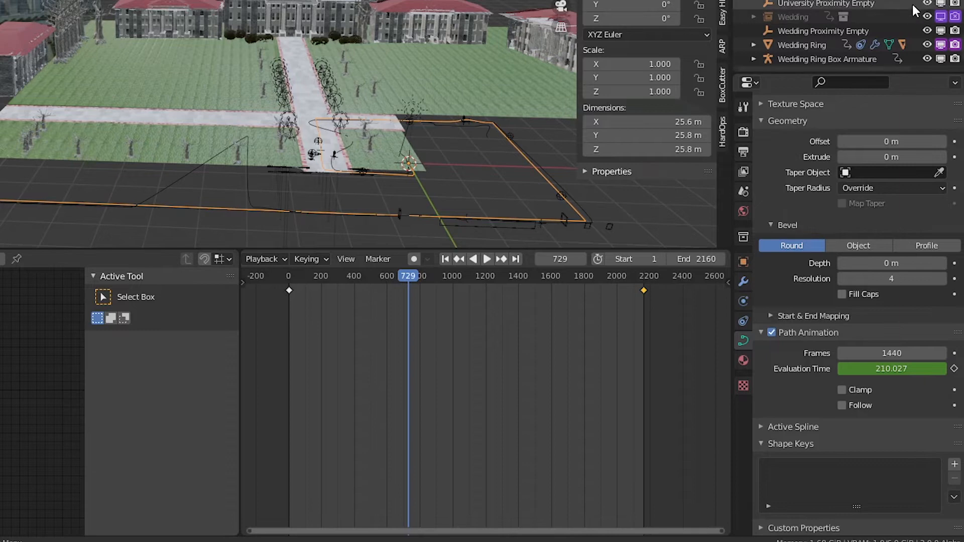
left_click(795, 0)
right_click(940, 0)
left_click(903, 72)
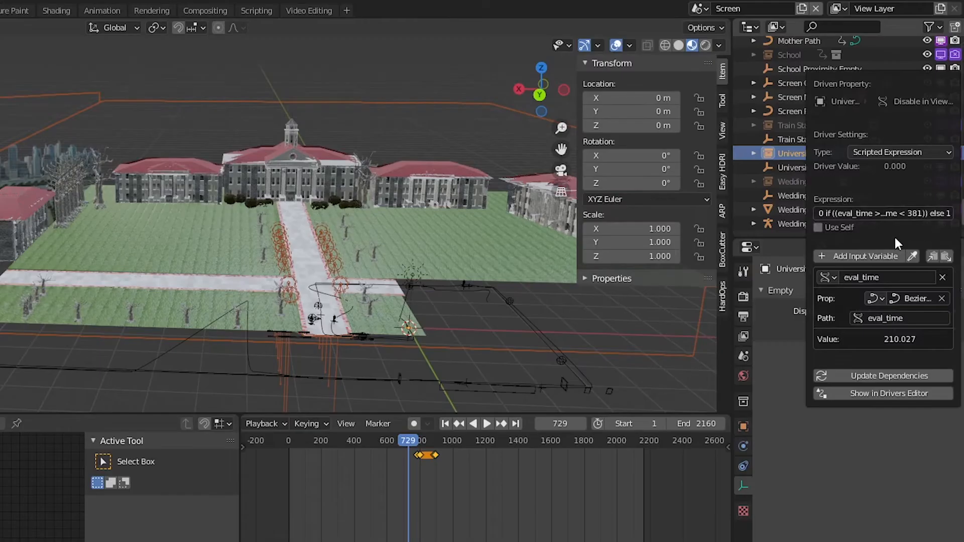
left_click(831, 214)
left_click_drag(832, 215, 819, 214)
left_click(854, 214)
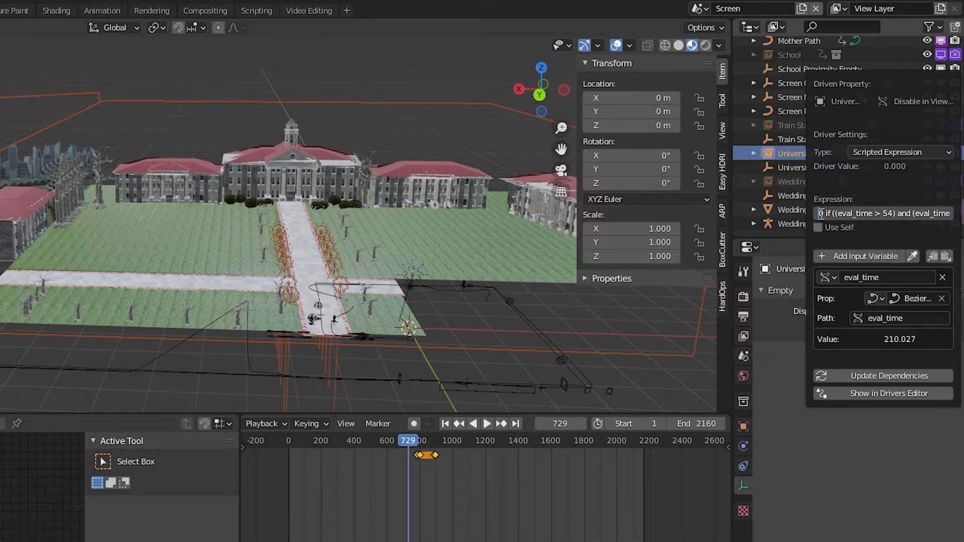
left_click_drag(825, 214, 819, 214)
left_click(849, 213)
Read University's driver expression back and forth through the eval_time > 54 and eval_time < 381 conditions, and close the driver settings
key("Right")
key("Right")
key("Right")
key("Right")
key("Right")
key("Right")
key("Right")
key("Right")
key("Right")
key("Right")
key("Right")
key("Right")
key("Right")
key("Right")
key("Right")
key("Right")
key("Right")
key("Right")
key("Right")
key("Right")
key("Right")
key("Right")
key("Right")
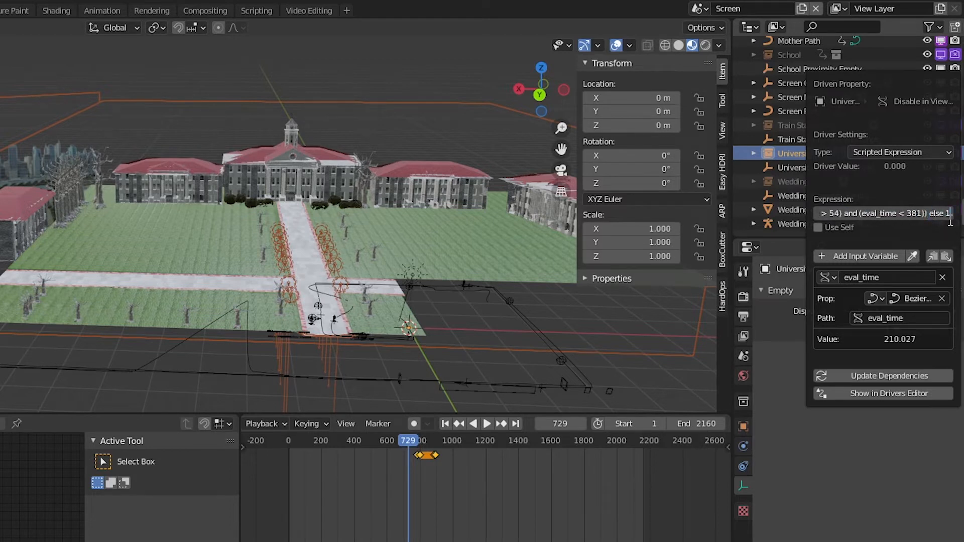
key("Left")
key("Left")
key("Left")
key("Left")
key("Left")
key("Left")
key("Left")
key("Left")
key("Left")
key("Left")
key("Left")
key("Left")
key("Left")
key("Left")
key("Left")
key("Left")
key("Left")
key("Left")
key("Left")
key("Left")
key("Left")
key("Left")
key("Left")
key("Left")
key("Left")
key("Left")
key("Left")
key("Left")
key("Left")
key("Left")
key("Right")
key("Right")
key("Right")
key("Right")
key("Right")
key("Right")
key("Right")
key("Right")
key("Right")
key("Right")
key("Right")
key("Right")
key("Right")
key("Right")
key("Right")
key("Right")
key("Right")
key("Right")
key("Right")
key("Right")
key("Right")
key("Right")
key("Left")
key("Left")
key("Left")
key("Left")
key("Left")
key("Left")
key("Left")
key("Left")
key("Left")
key("Left")
key("Left")
key("Left")
key("Left")
key("Left")
key("Left")
key("Left")
key("Left")
key("Left")
key("Left")
key("Left")
key("Home")
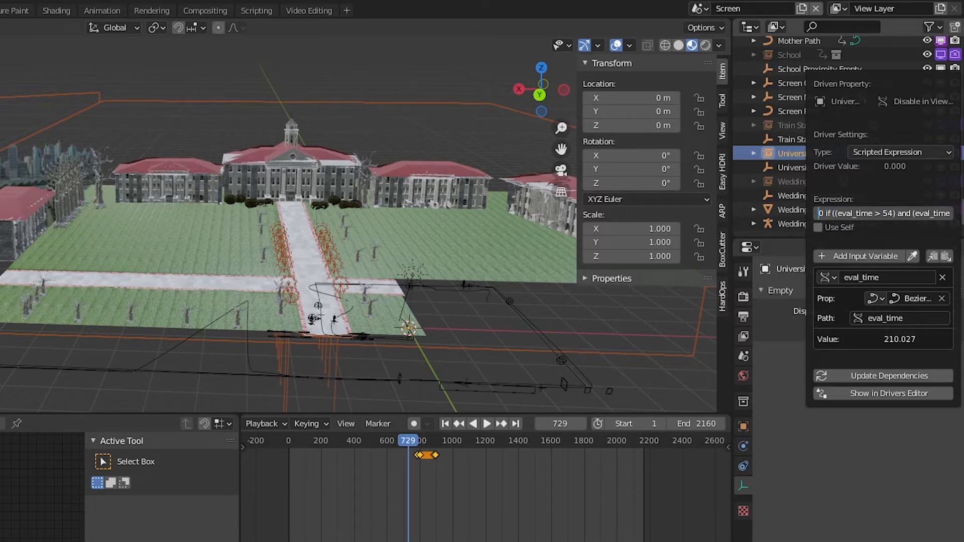
left_click(408, 148)
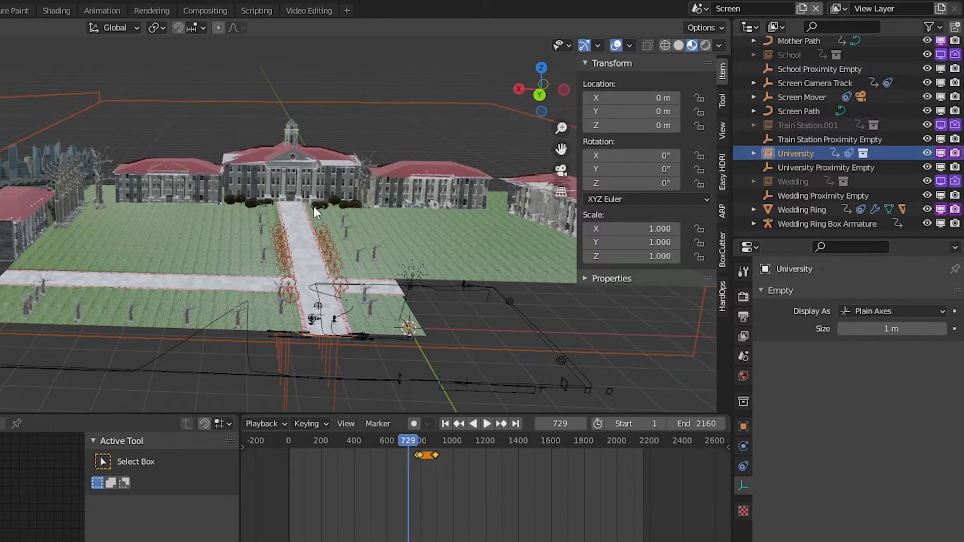
Try to override University's driven Disable in Viewports setting manually, and play the animation briefly to frame 747
mouse_move(327, 219)
middle_mouse_down()
mouse_move(348, 240)
mouse_move(329, 226)
middle_mouse_up()
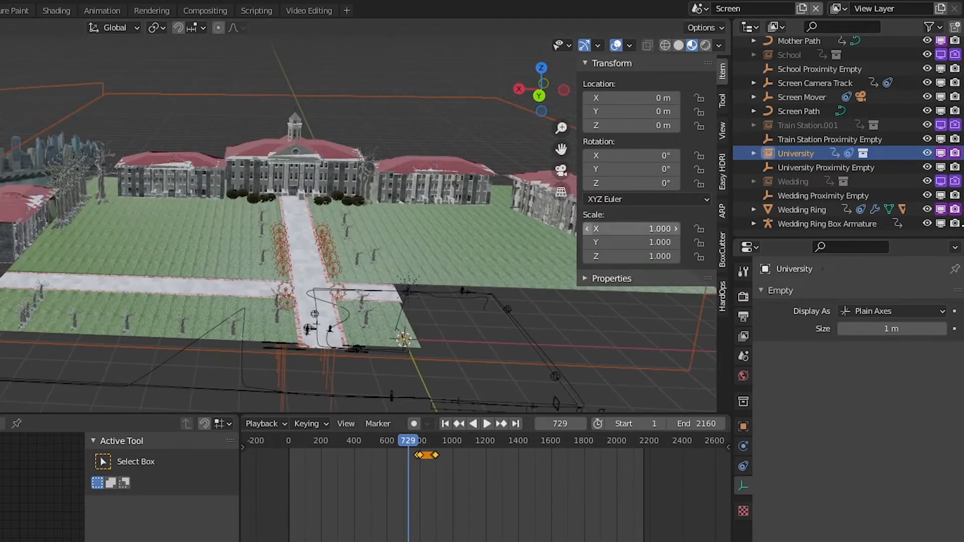
left_click(941, 153)
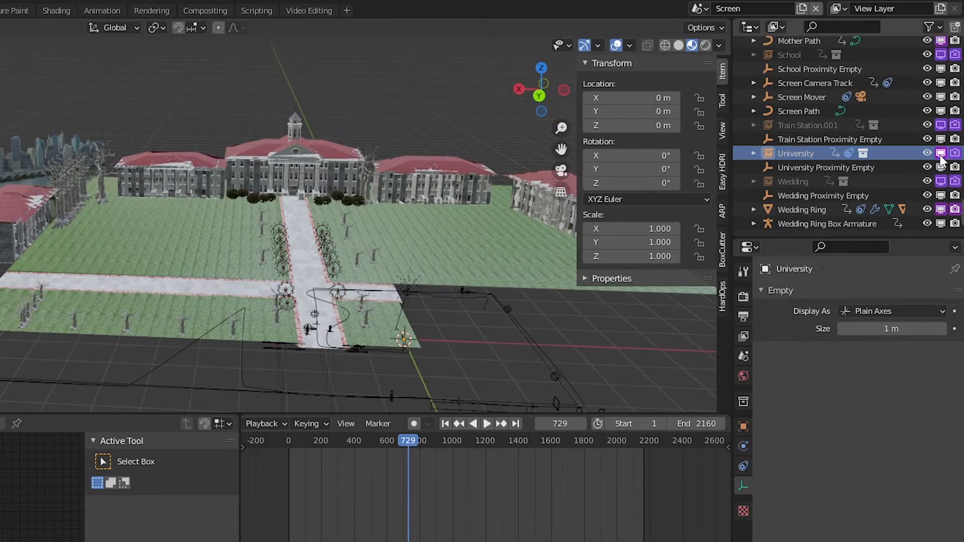
key("space")
key("space")
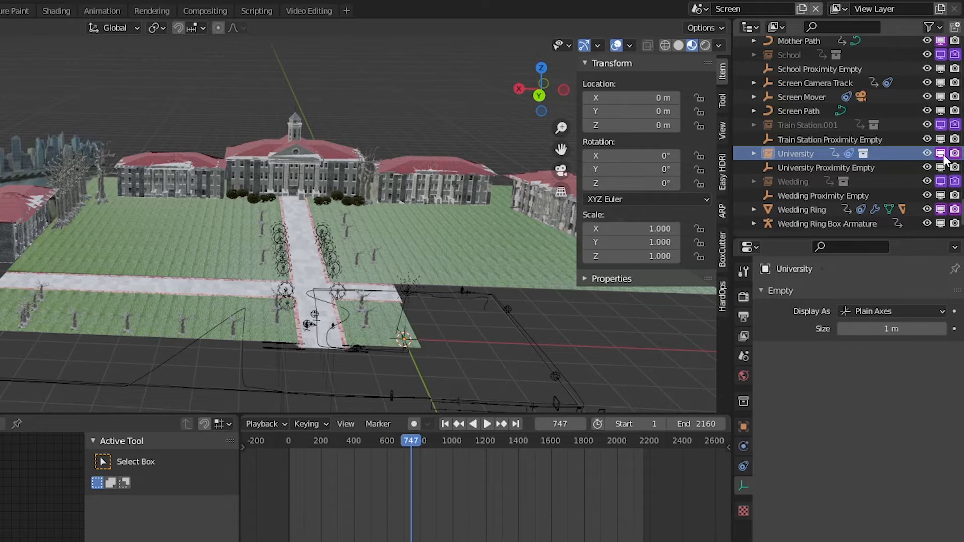
Reopen University's Disable in Viewports driver, highlight its scripted expression in both directions, and close the settings without changing it
right_click(942, 157)
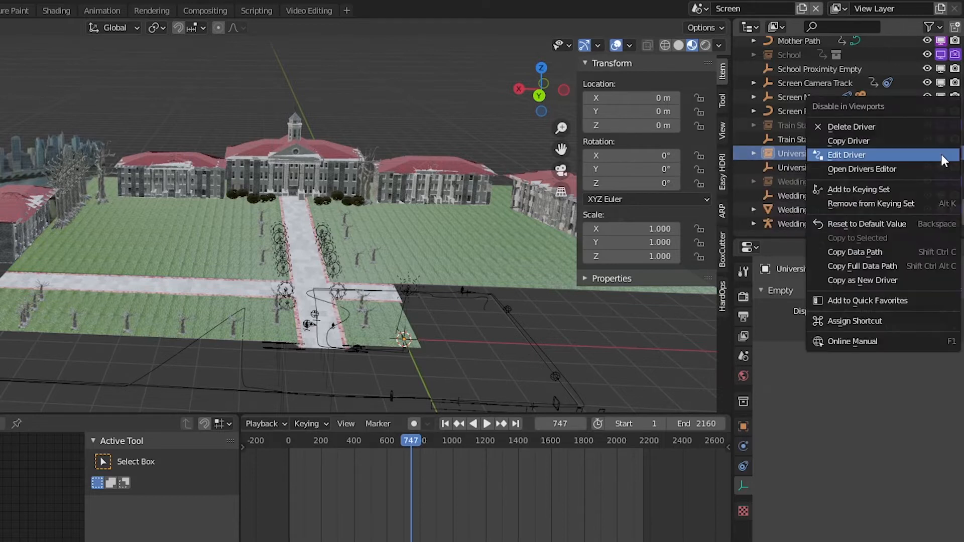
left_click(898, 157)
left_click(853, 216)
left_click_drag(870, 216, 955, 215)
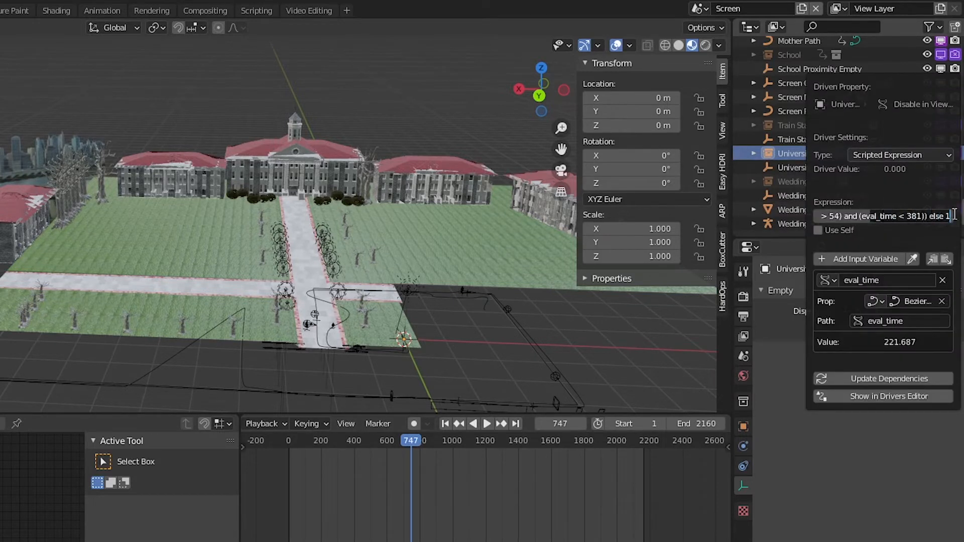
left_click(879, 216)
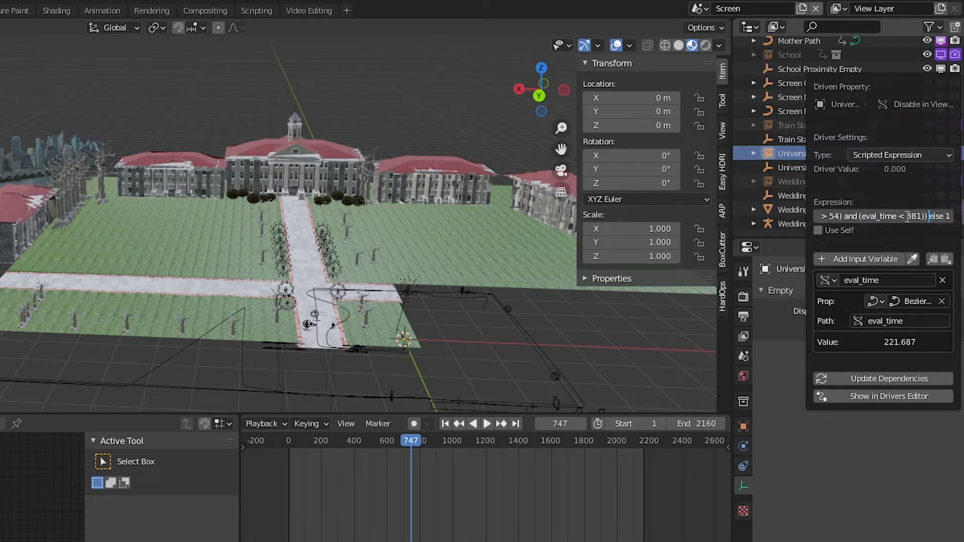
left_click_drag(864, 217, 806, 220)
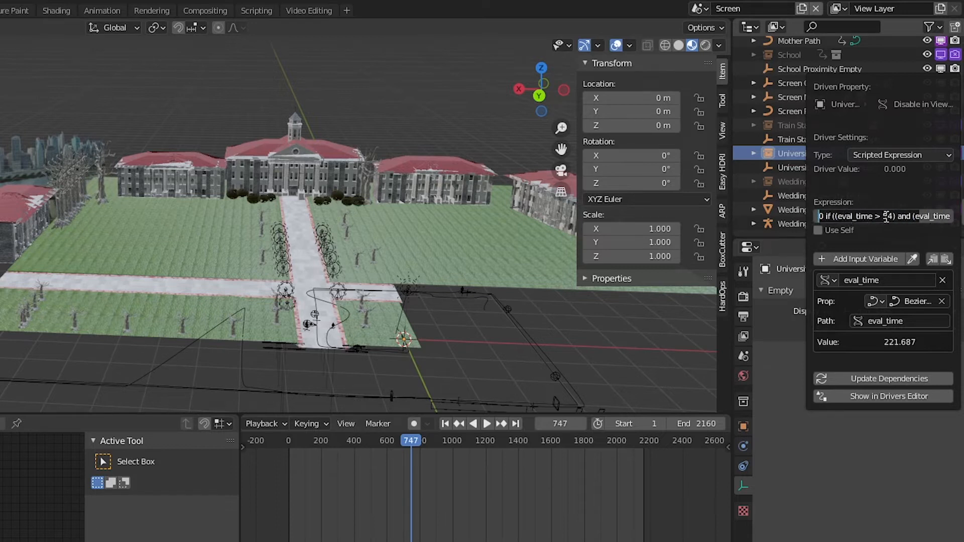
key("End")
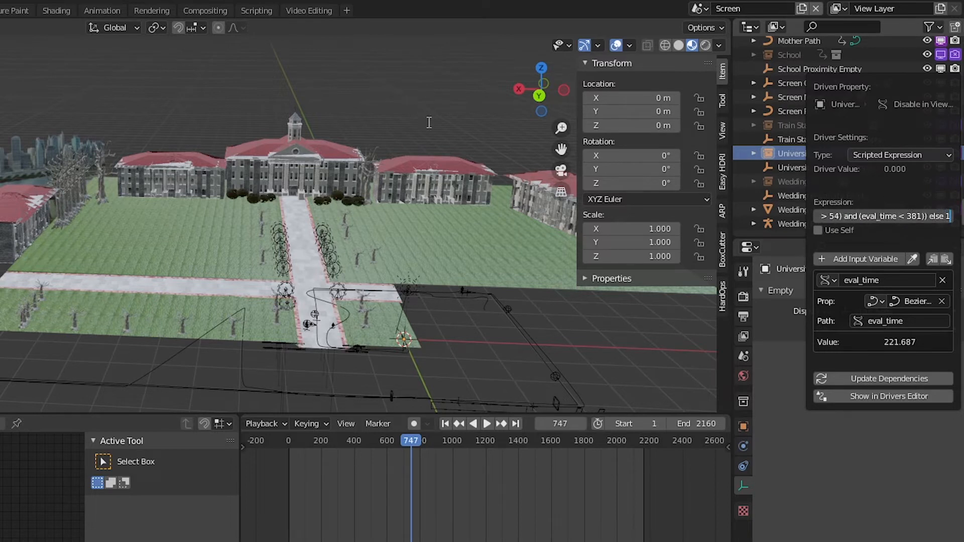
left_click(393, 194)
Select the Screen Path, play the animation from frame 717, and scrub the timeline forward to frame 958
left_click(406, 219)
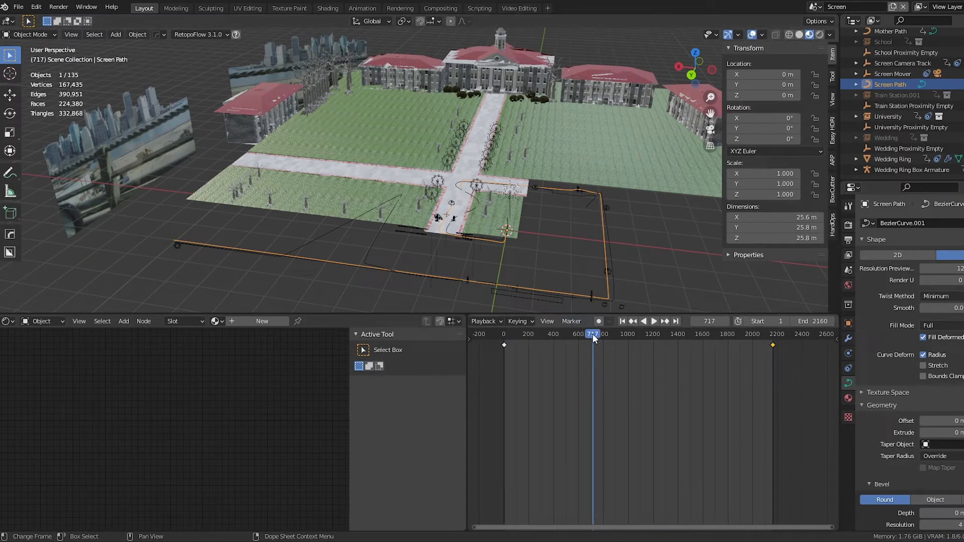
key("space")
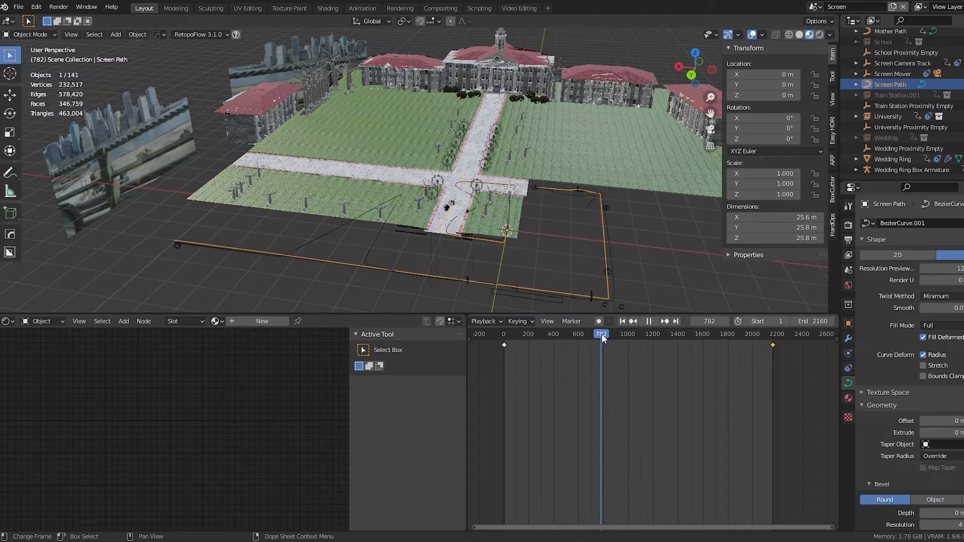
mouse_move(605, 334)
left_mouse_down()
mouse_move(630, 334)
mouse_move(562, 332)
mouse_move(623, 333)
left_mouse_up()
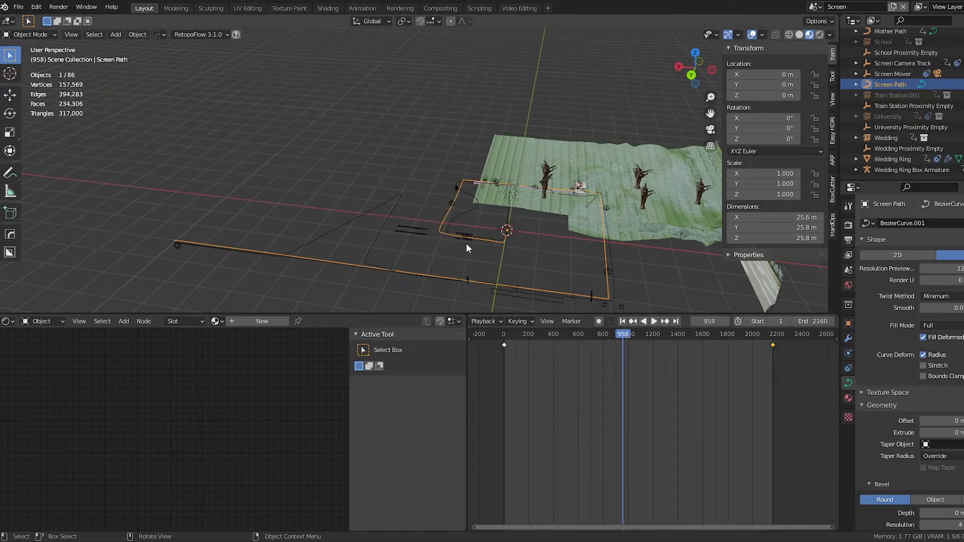
Edit the Screen Path, moving the control points of its outer side segment about 23.7 m along X and -0.4 m along Y, and leave Edit Mode
scroll(463, 227, "up", 3)
scroll(466, 229, "down", 1)
scroll(468, 231, "up", 1)
scroll(468, 230, "down", 1)
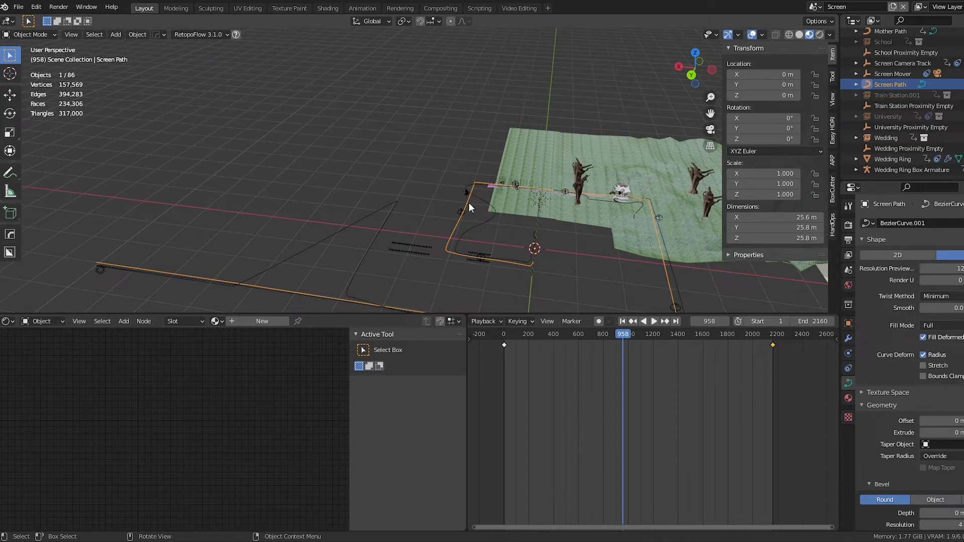
key("Tab")
middle_click_drag(467, 260, 443, 218)
middle_click_drag(522, 244, 439, 198)
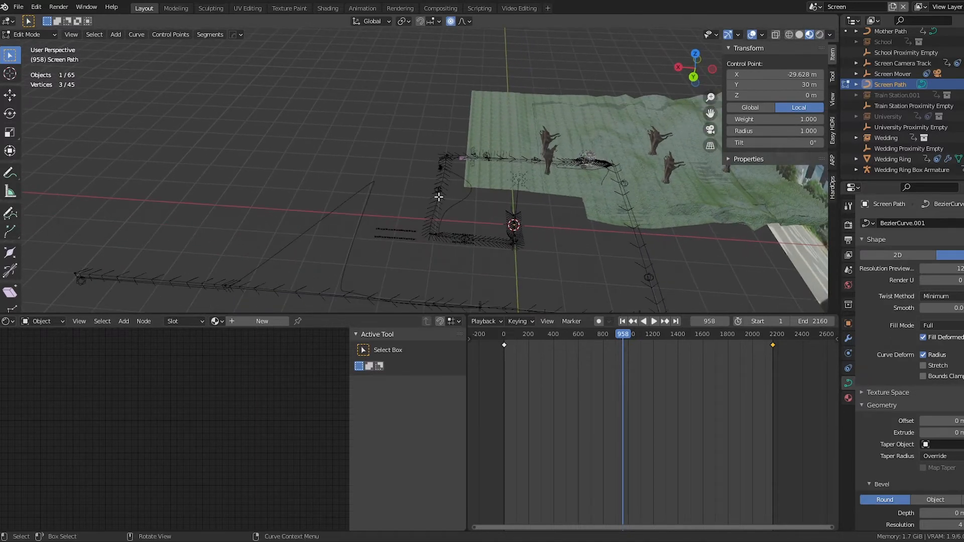
left_click_drag(381, 136, 463, 267)
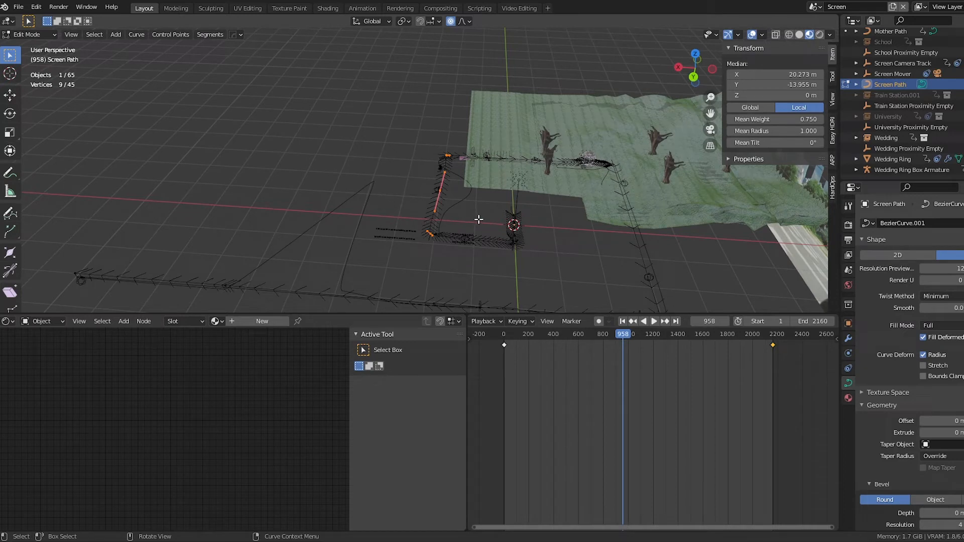
key("g")
key("z")
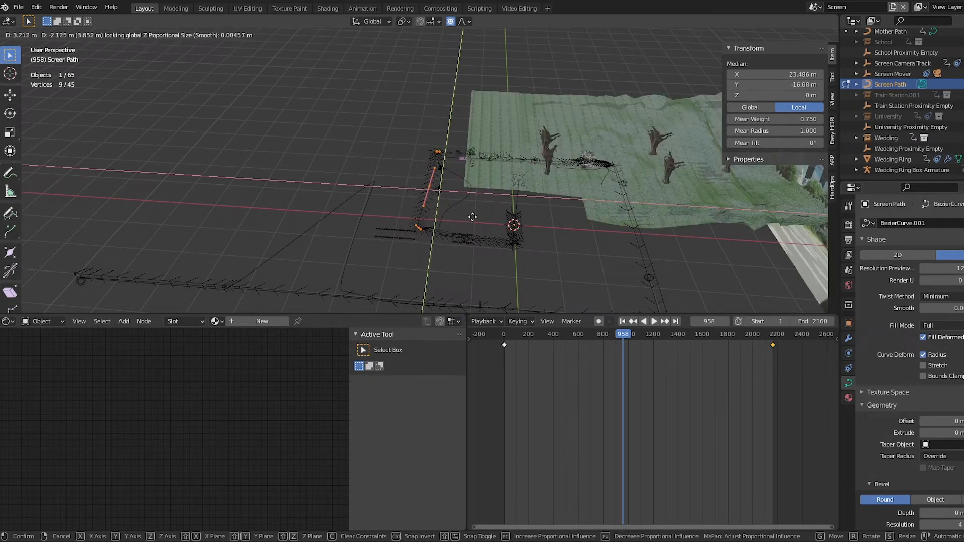
left_click(397, 214)
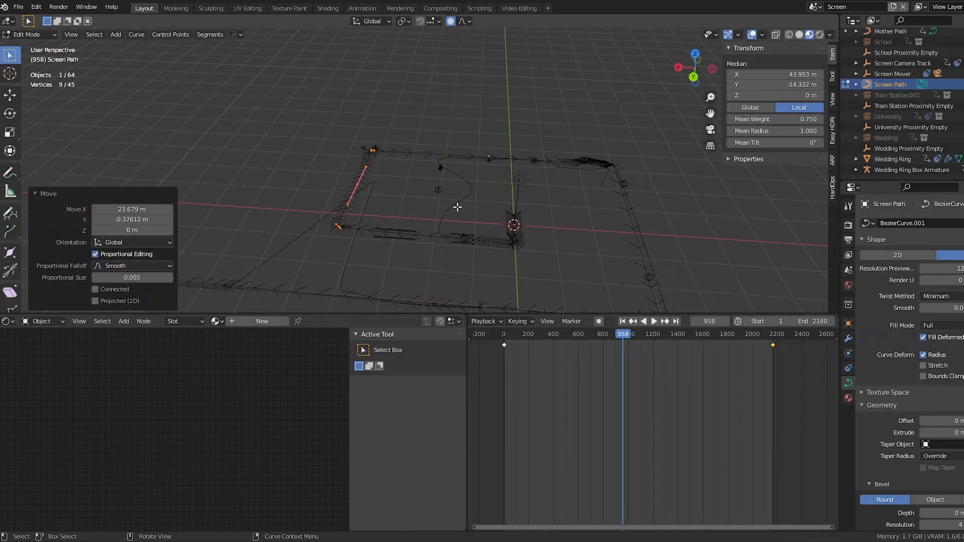
key("Tab")
Look through the scene camera and scrub the timeline to frame 1176 and back to check the camera's travel along the path
key("KP_0")
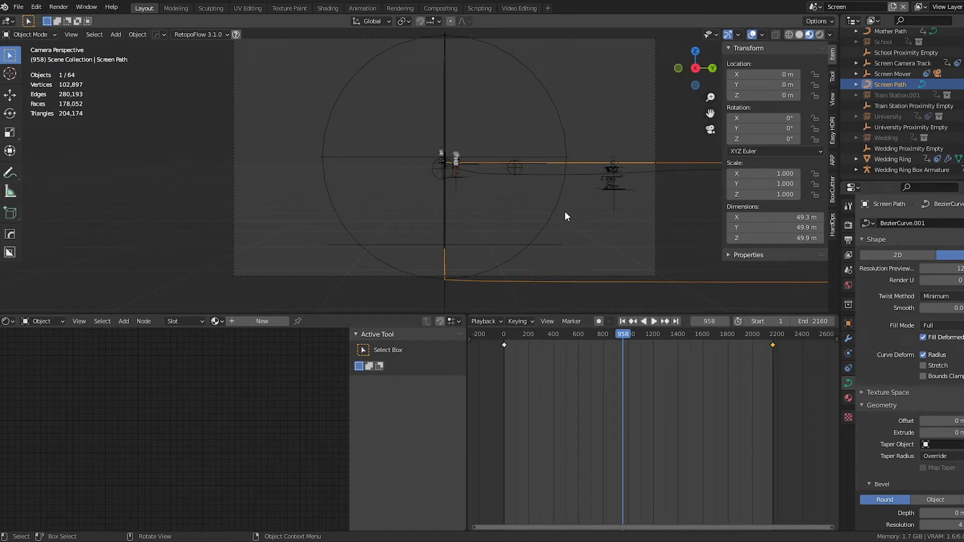
left_click_drag(625, 336, 648, 341)
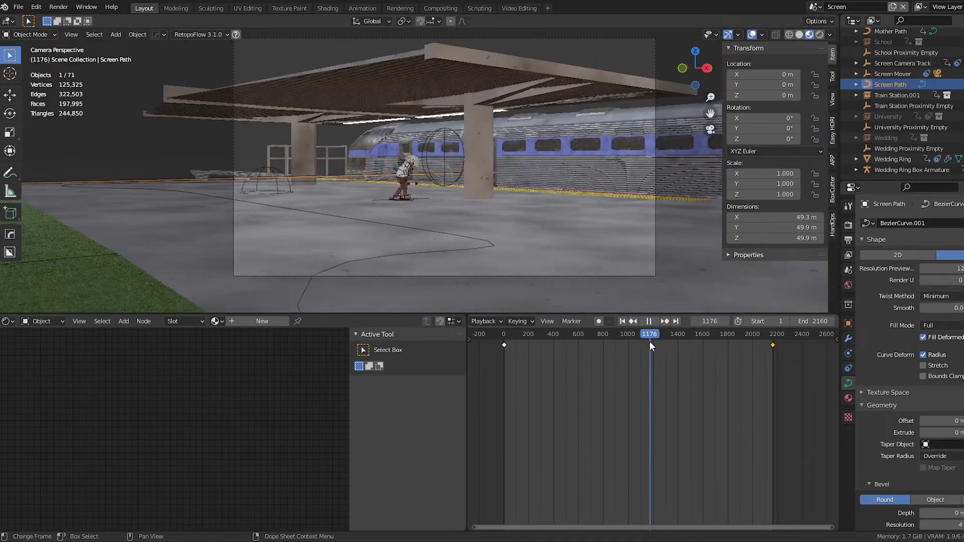
left_click_drag(649, 341, 627, 340)
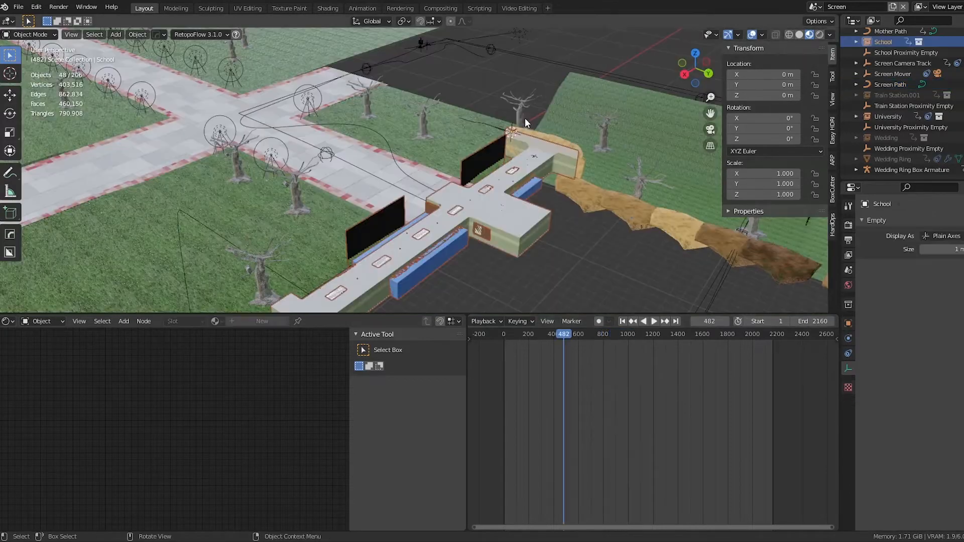
Examine the School instance's corridor and its overlap with the University grounds from several angles at frame 482
middle_click_drag(501, 242, 512, 225)
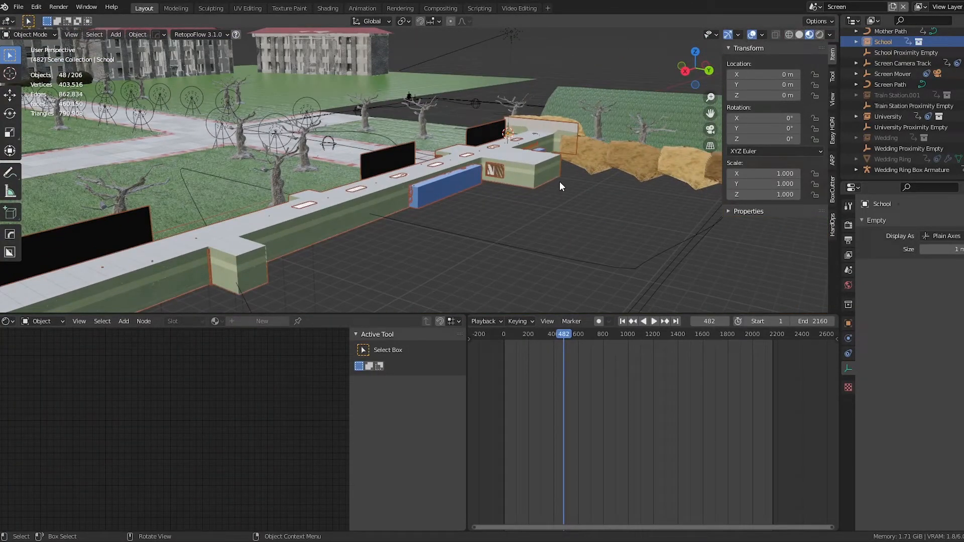
middle_click_drag(577, 189, 555, 202)
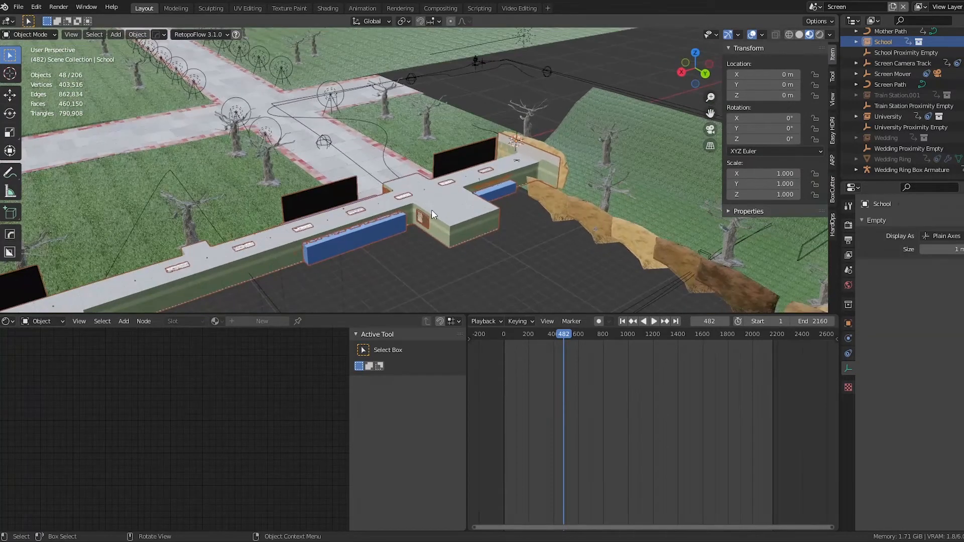
scroll(444, 204, "down", 5)
scroll(490, 180, "up", 4)
middle_click_drag(487, 188, 475, 102)
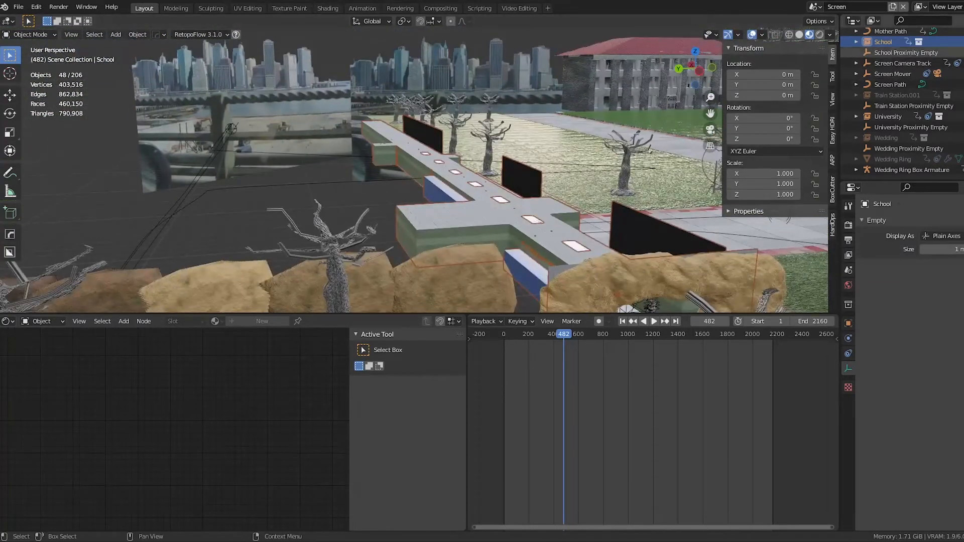
Open the driver on School's Disable in Viewports property for inspection, and close its settings to view the building again
right_click(929, 41)
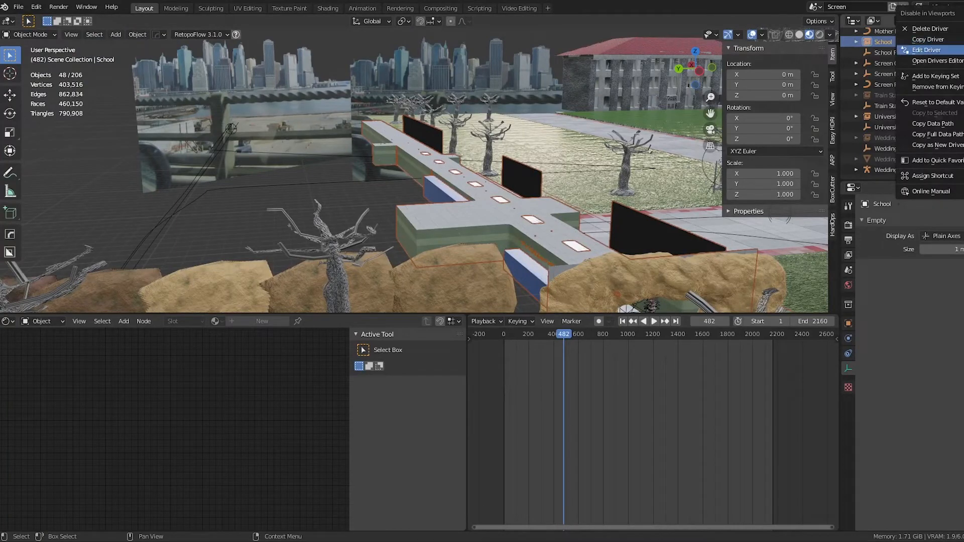
left_click(926, 50)
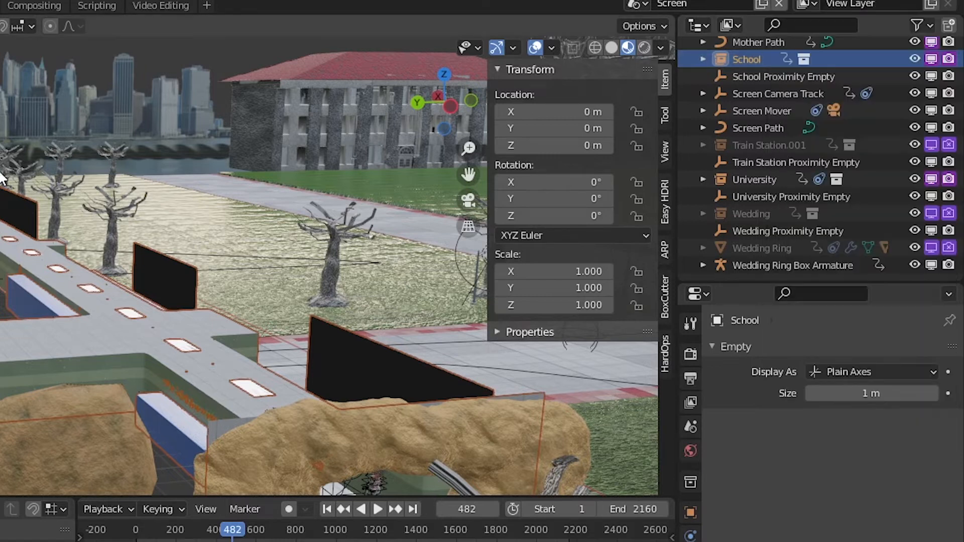
middle_click_drag(162, 342, 216, 374)
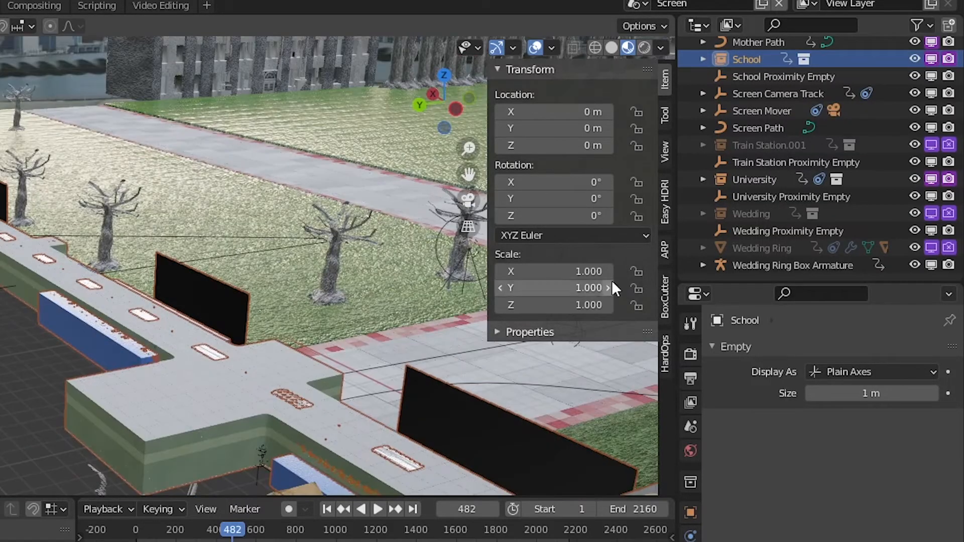
Select School Proximity Empty and frame it in the school corridor, then view its surroundings from outside the entrance
left_click(764, 128)
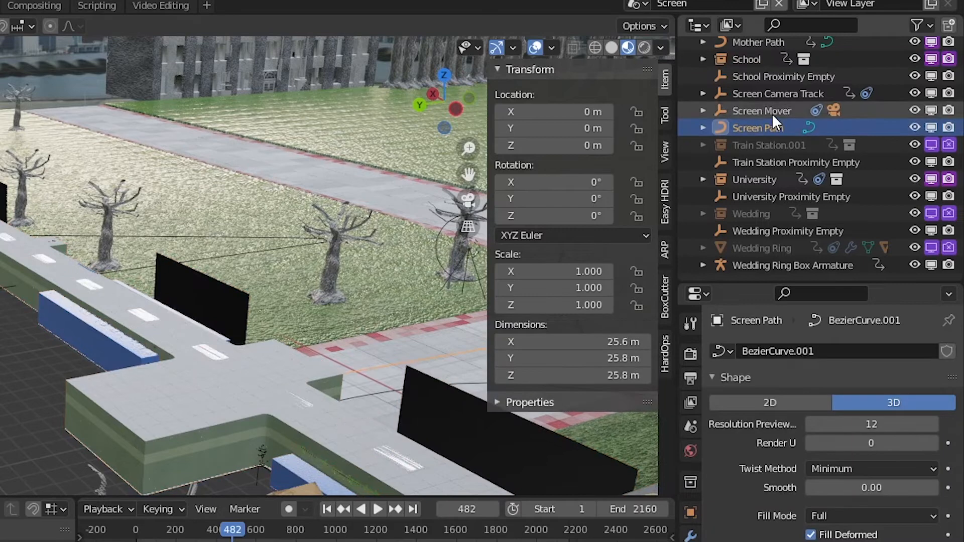
left_click(772, 76)
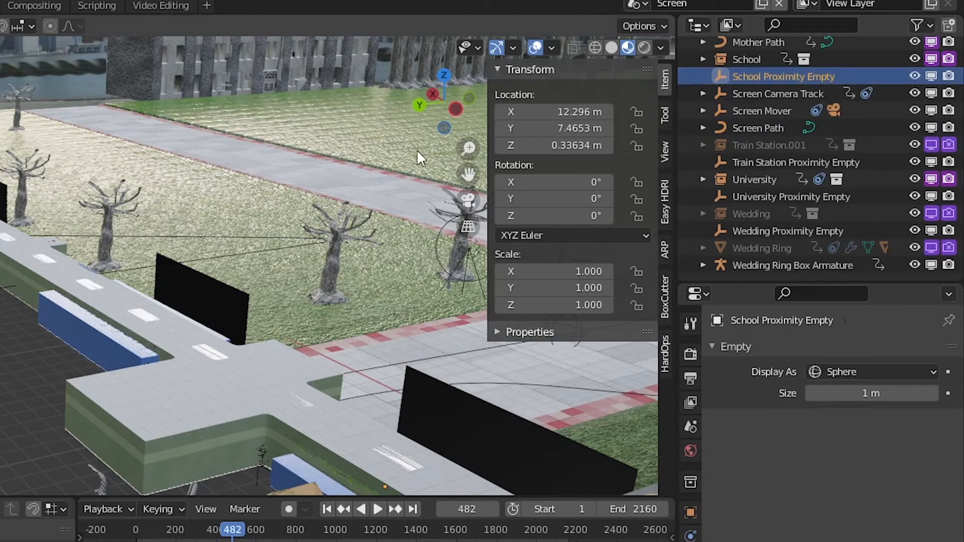
key("KP_Decimal")
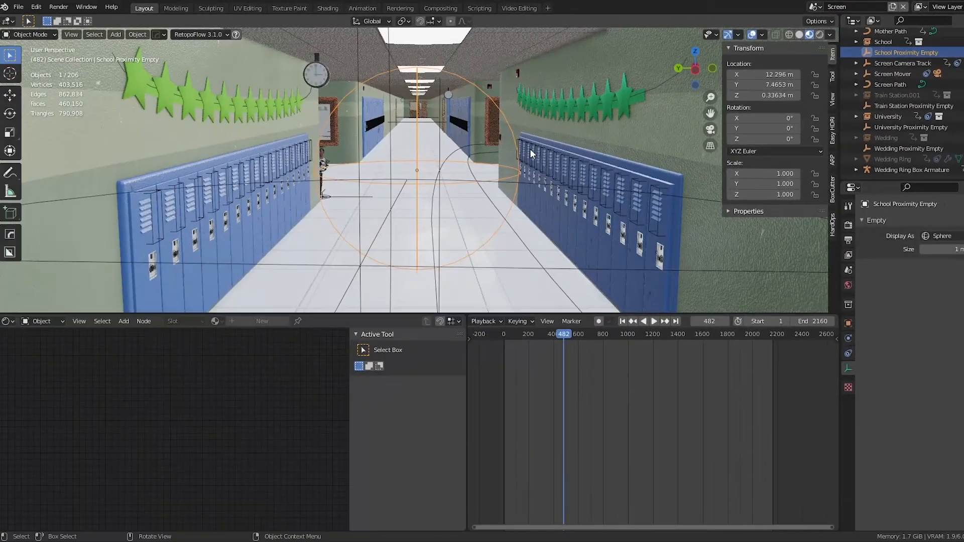
scroll(527, 149, "down", 3)
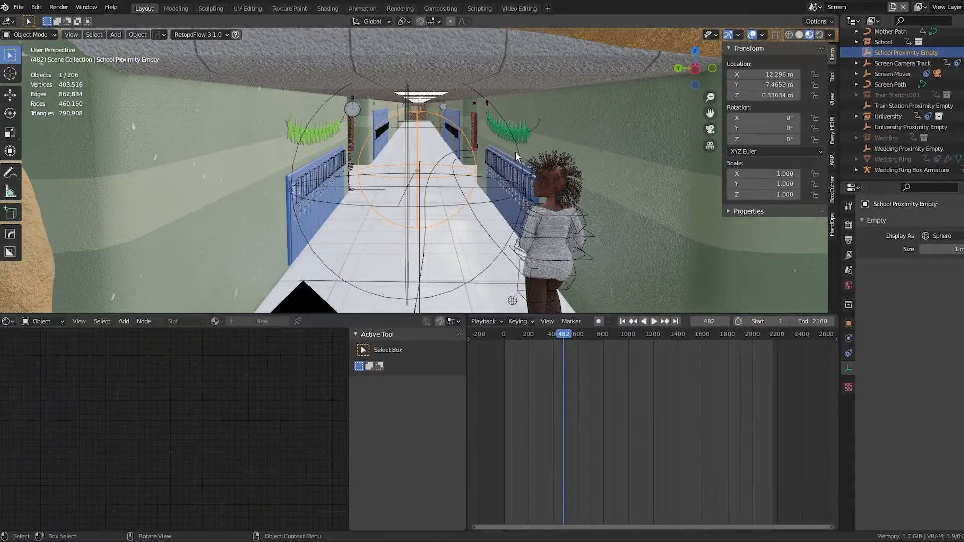
middle_click_drag(496, 165, 495, 161)
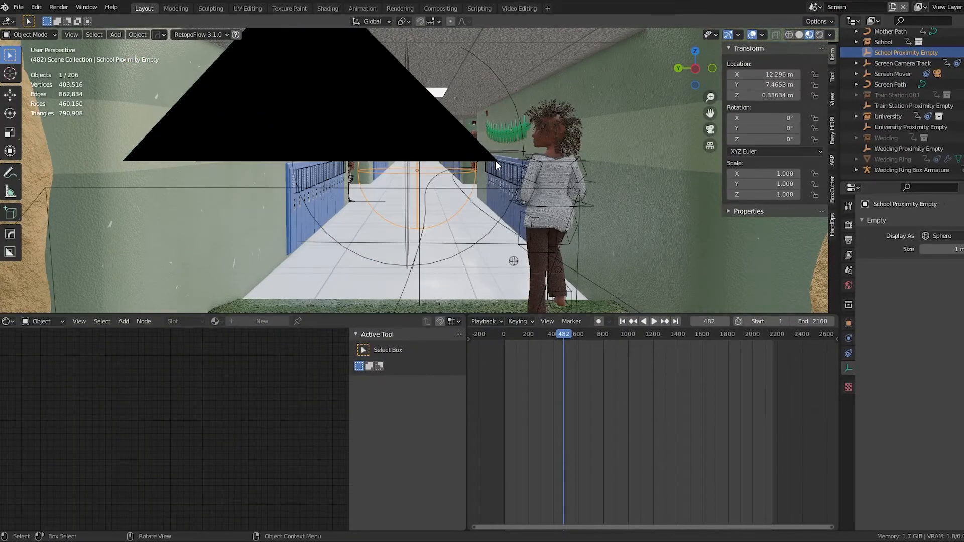
scroll(495, 161, "down", 6)
middle_click_drag(494, 164, 442, 221)
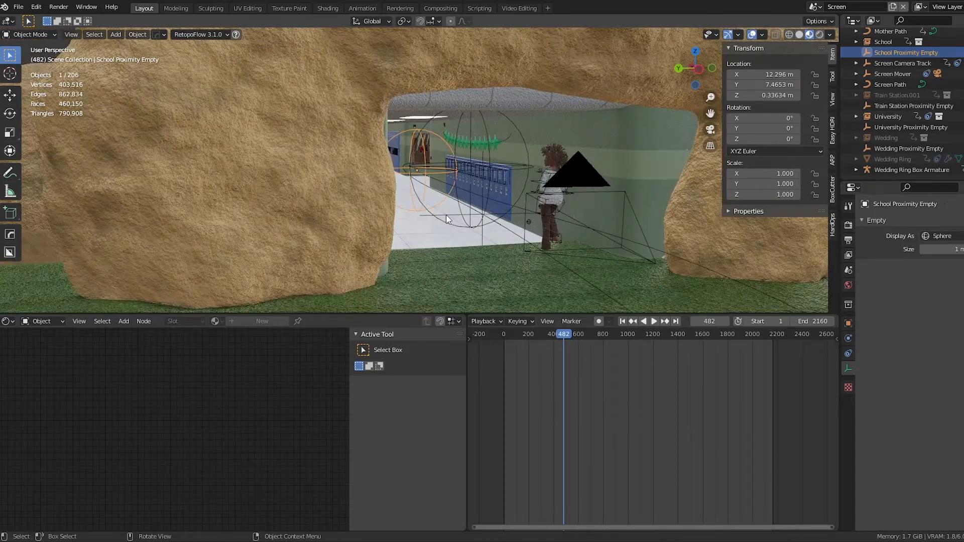
Check Screen Mover's distance from School Proximity Empty by scrubbing between about frame 456 and frame 717, selecting each empty for comparison
left_click(446, 216)
left_click(444, 215)
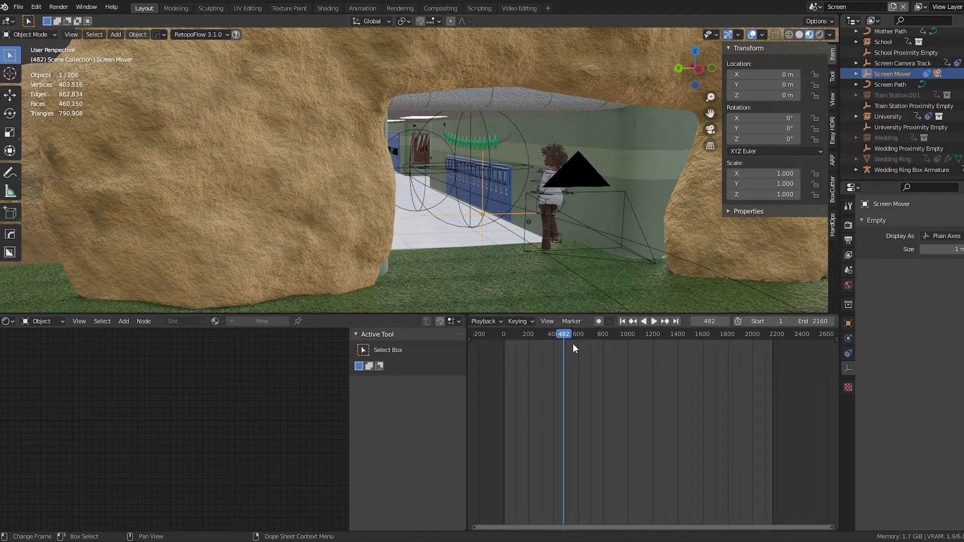
left_click_drag(563, 334, 560, 336)
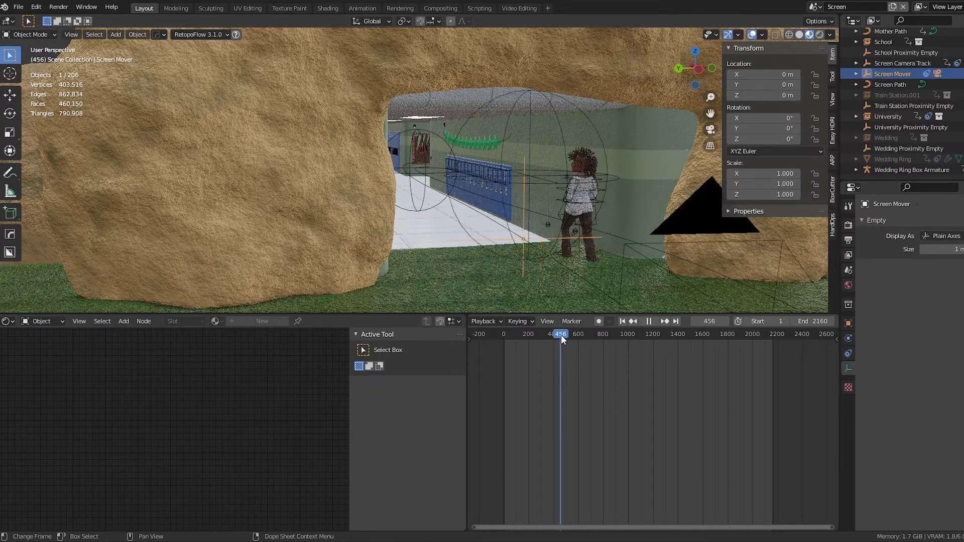
key("Escape")
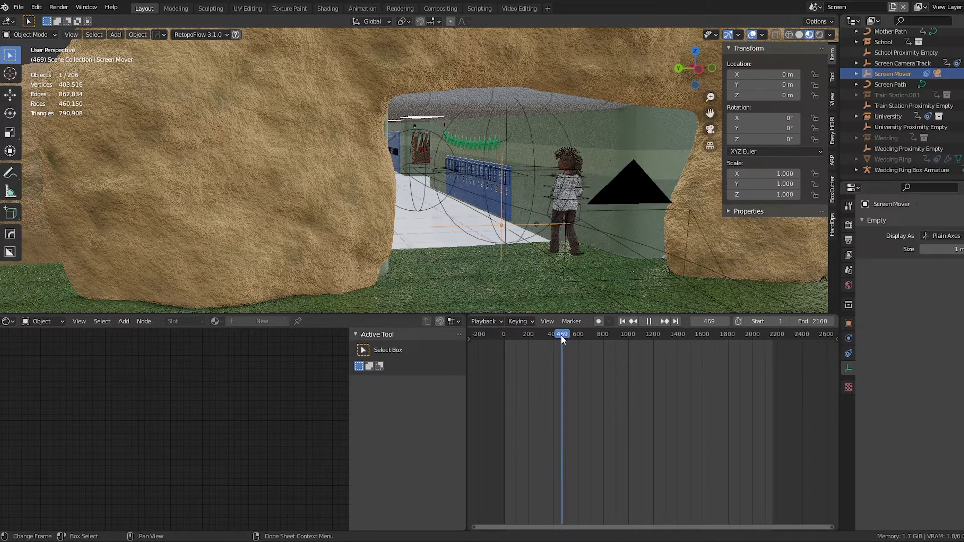
left_click(426, 199)
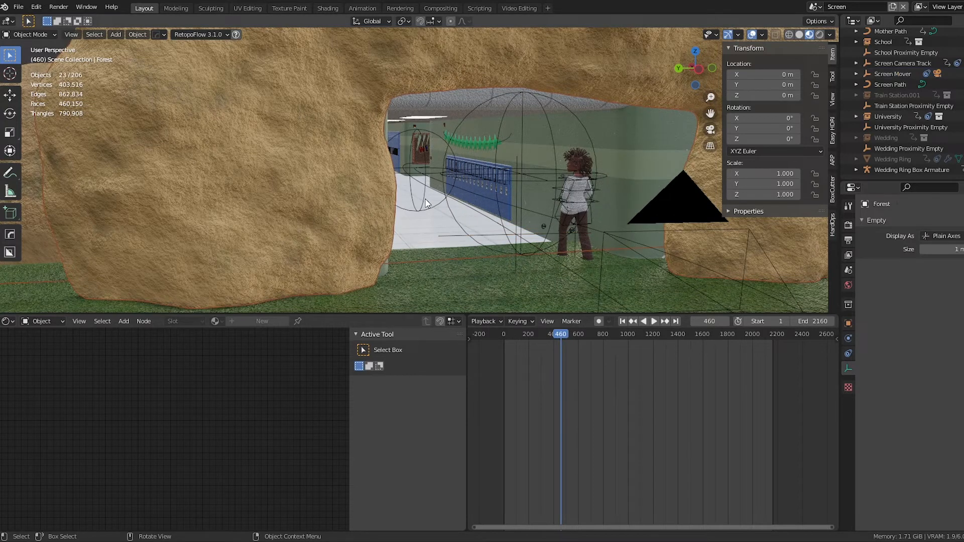
left_click(426, 199)
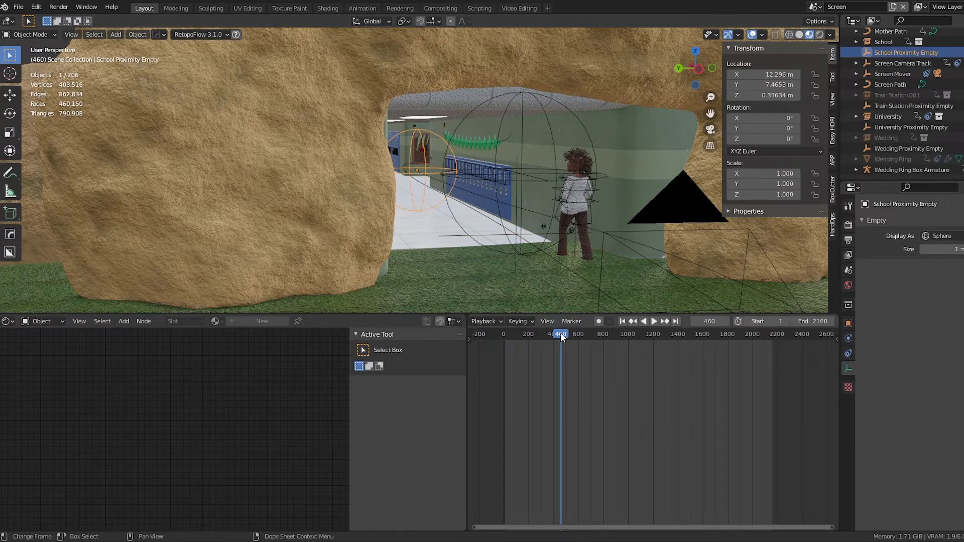
key("space")
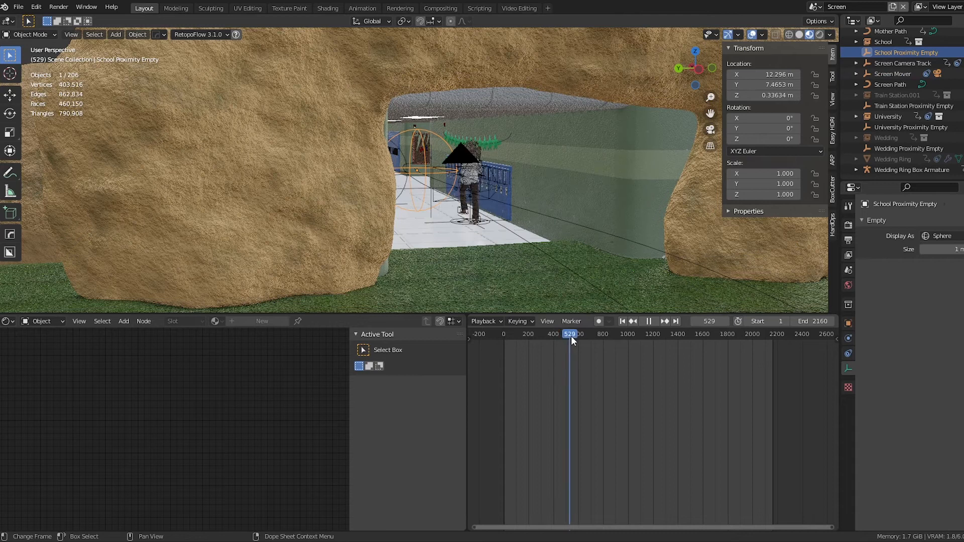
left_click_drag(571, 337, 594, 338)
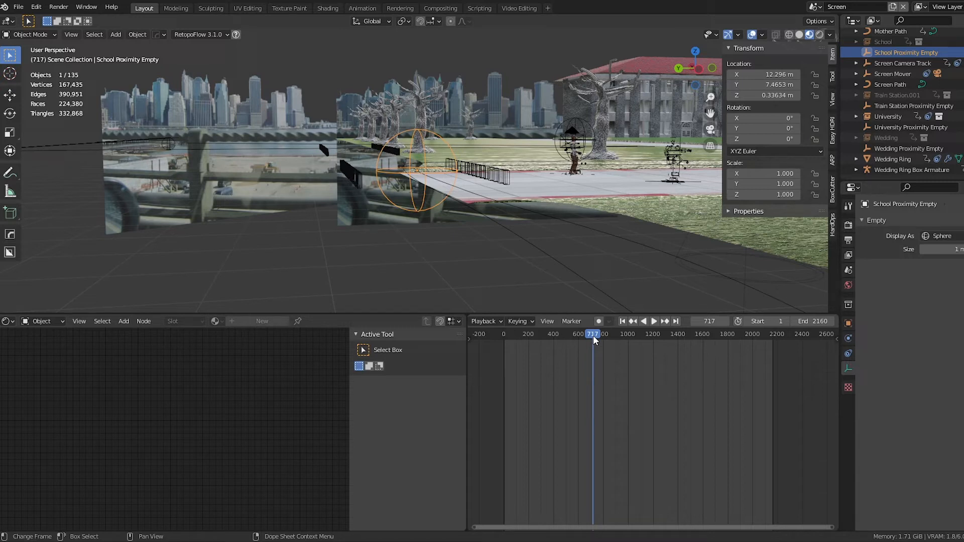
Select the Screen Path and examine its whole course around the University grounds at frame 717
left_click(532, 247)
middle_click_drag(532, 245, 578, 222)
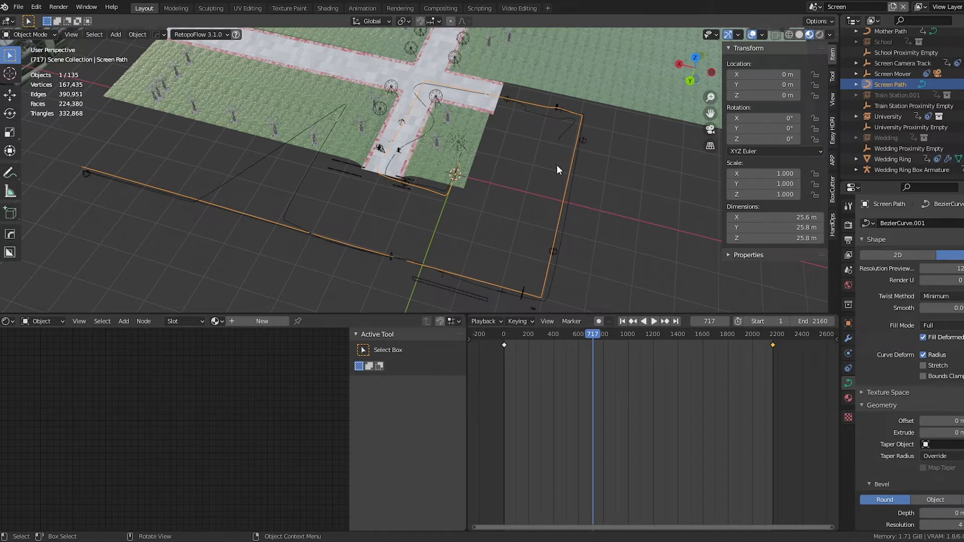
middle_click_drag(520, 211, 544, 162)
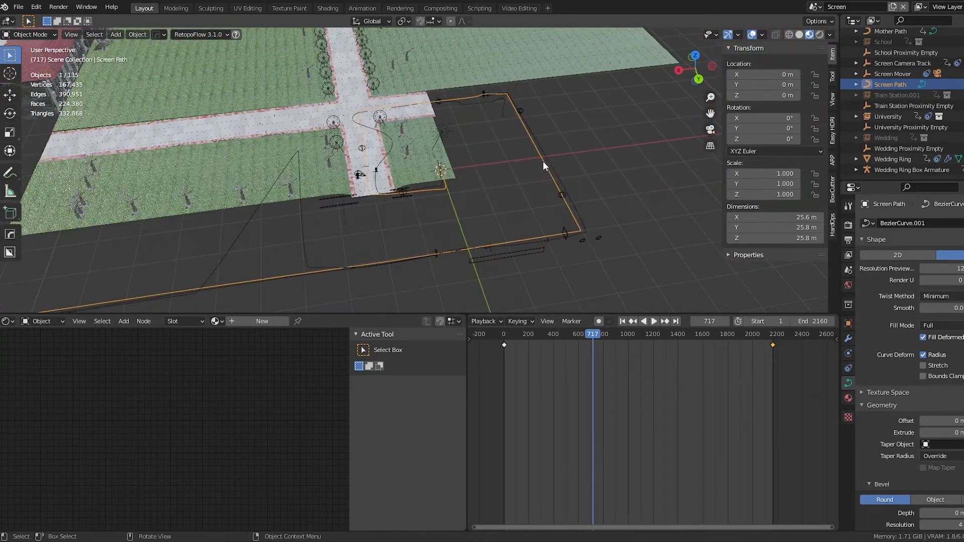
scroll(484, 169, "down", 4)
middle_click_drag(431, 173, 414, 186)
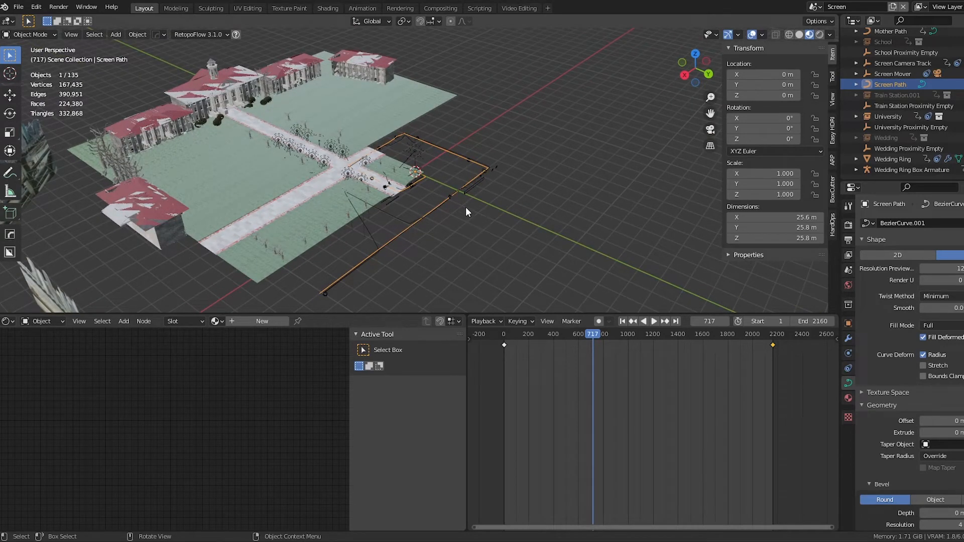
middle_click_drag(466, 207, 450, 194)
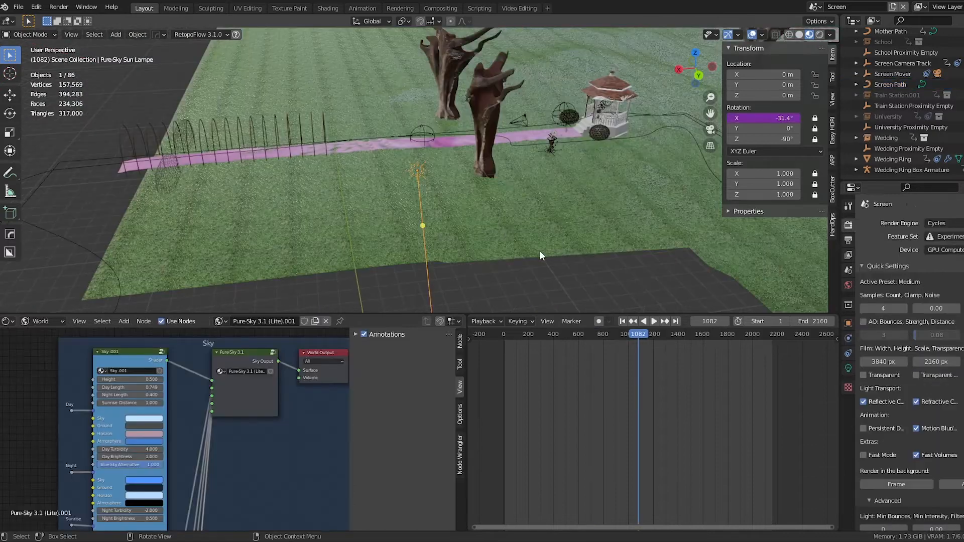
Examine the Pure-Sky Sun Lamp at frame 1082 and the upper nodes of the Pure-Sky world shader
middle_click_drag(541, 253, 656, 204)
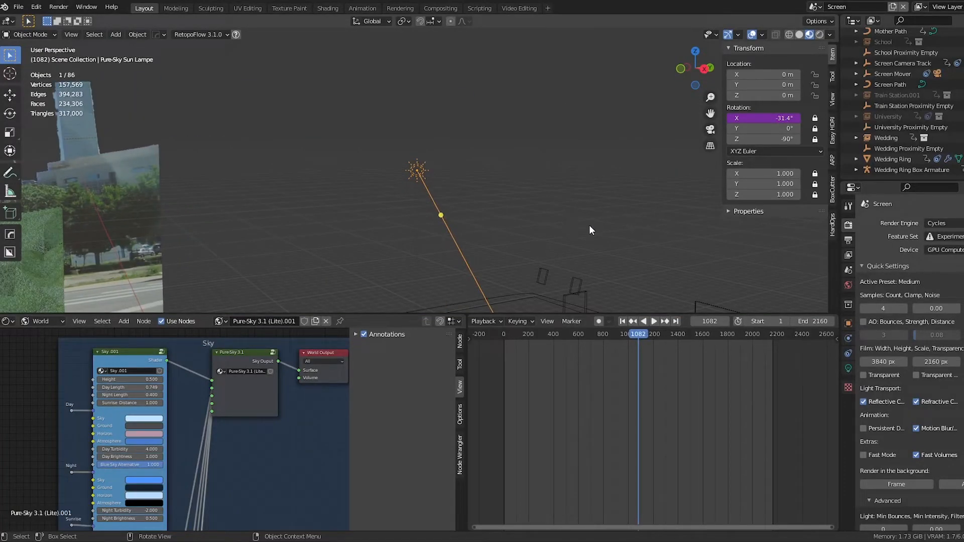
middle_click_drag(622, 230, 610, 196)
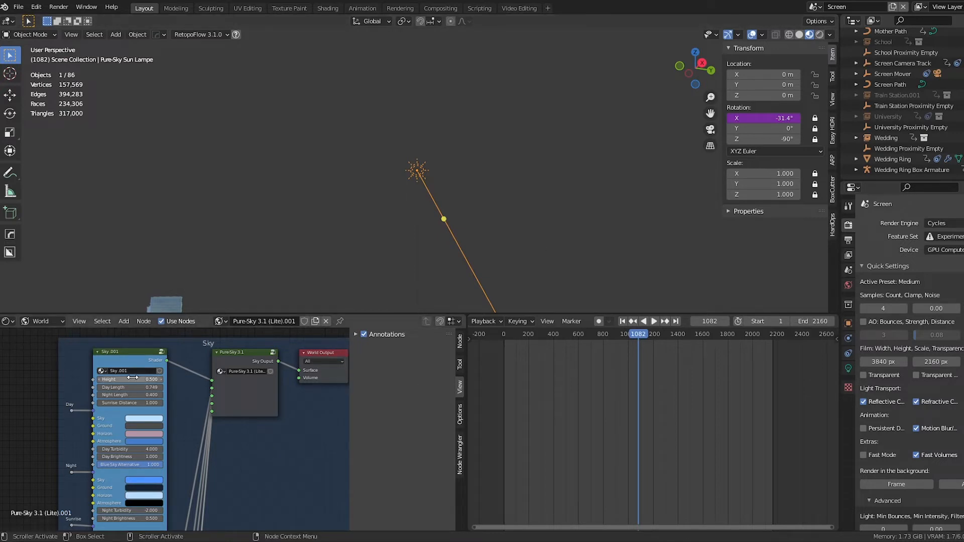
mouse_move(159, 372)
middle_mouse_down()
mouse_move(47, 391)
mouse_move(141, 375)
middle_mouse_up()
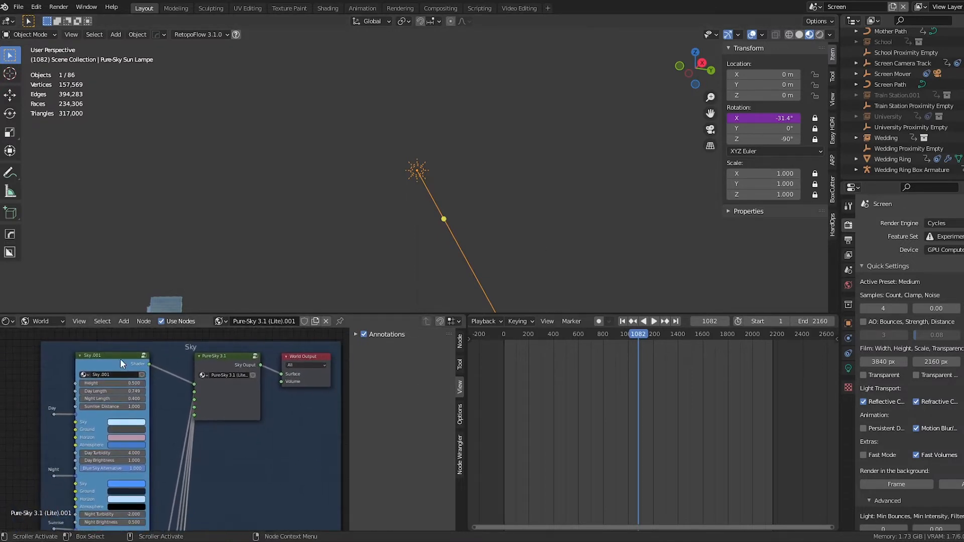
left_click(51, 322)
key("Escape")
scroll(236, 440, "down", 3)
scroll(234, 443, "down", 2)
scroll(229, 456, "up", 8)
left_click_drag(248, 484, 248, 462)
middle_click_drag(228, 419, 247, 445)
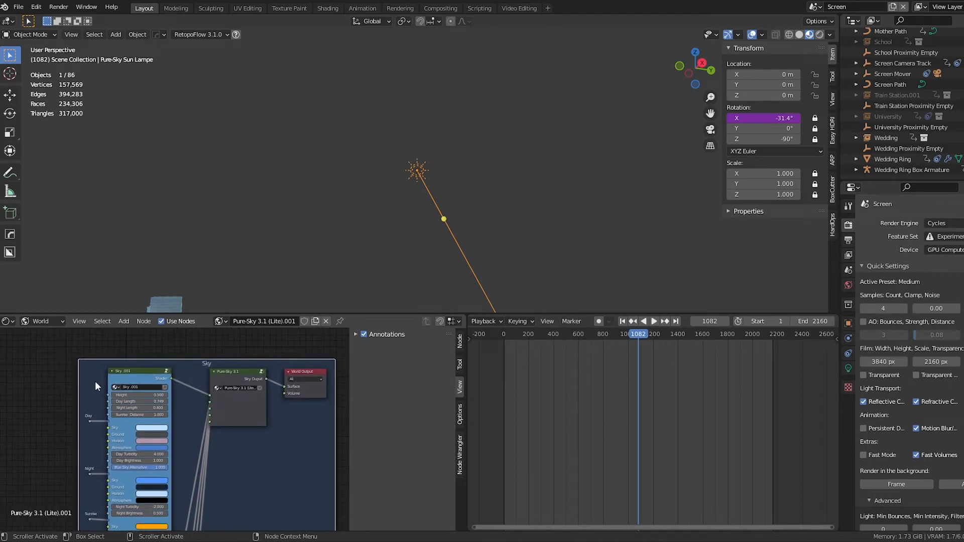
Look through the Pure-Sky world node groups from Sky.001 down to the Animation node
scroll(46, 410, "down", 6)
middle_click_drag(125, 499, 145, 402)
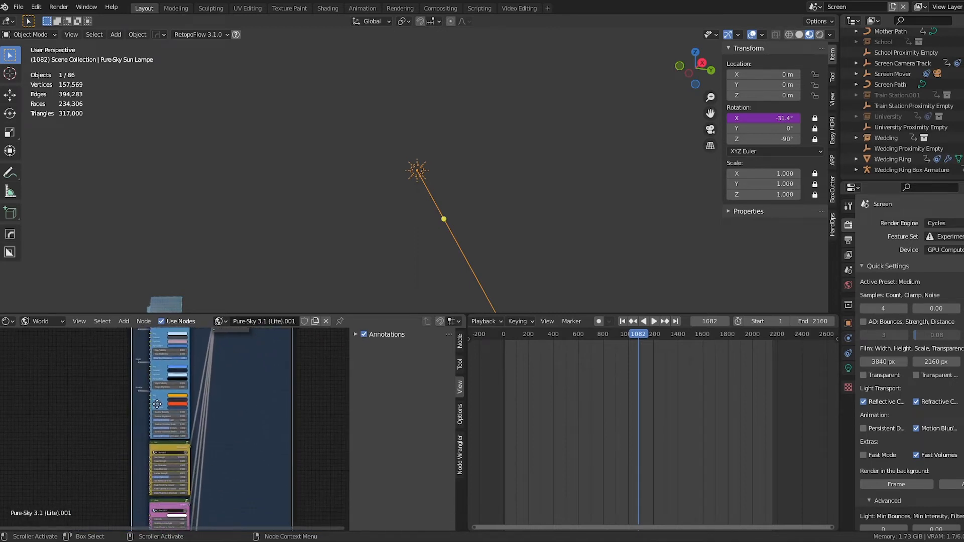
mouse_move(215, 484)
middle_mouse_down()
mouse_move(205, 377)
mouse_move(208, 472)
middle_mouse_up()
middle_click_drag(225, 409, 228, 490)
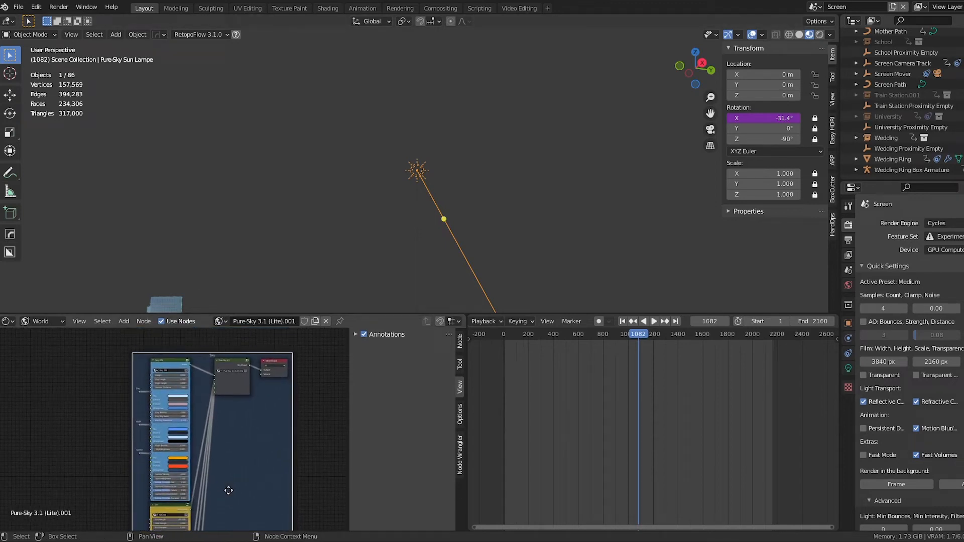
scroll(228, 446, "up", 4)
scroll(228, 446, "up", 6)
scroll(242, 449, "down", 5)
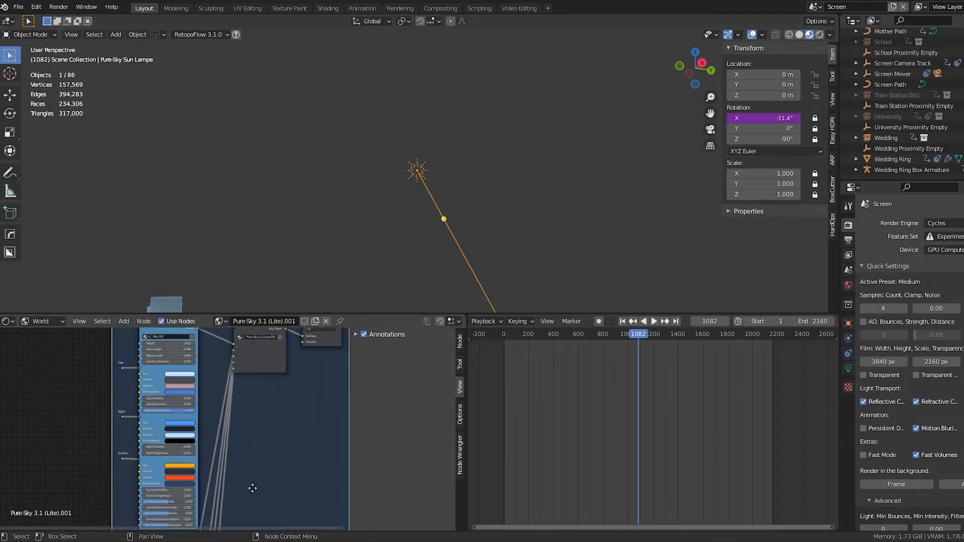
middle_click_drag(254, 500, 234, 334)
mouse_move(225, 476)
middle_mouse_down()
mouse_move(225, 385)
mouse_move(228, 426)
mouse_move(235, 341)
middle_mouse_up()
middle_click_drag(216, 436, 236, 408)
left_click(205, 395)
Switch the viewport to Rendered shading and look around the daytime sky and skyline at frame 1082
middle_click_drag(449, 197, 429, 210)
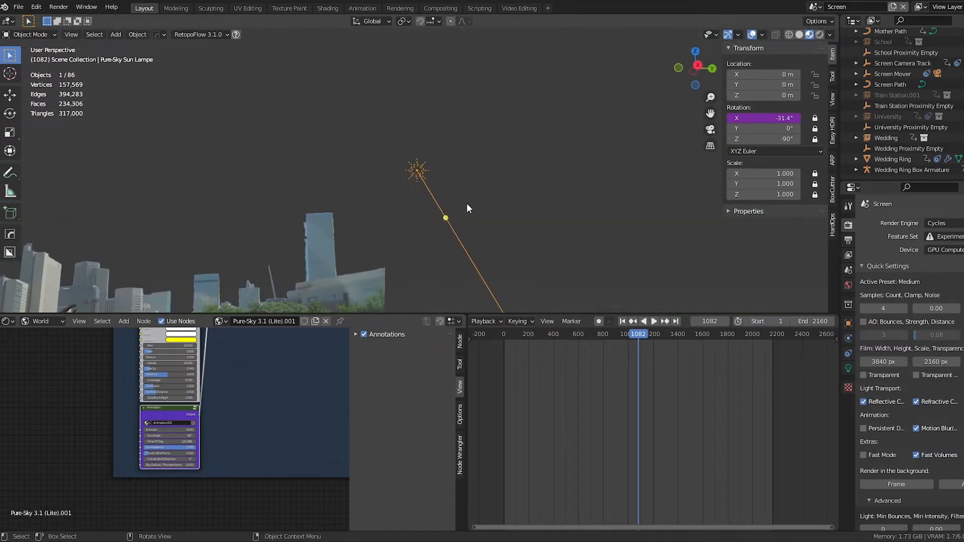
key("z")
left_click(477, 131)
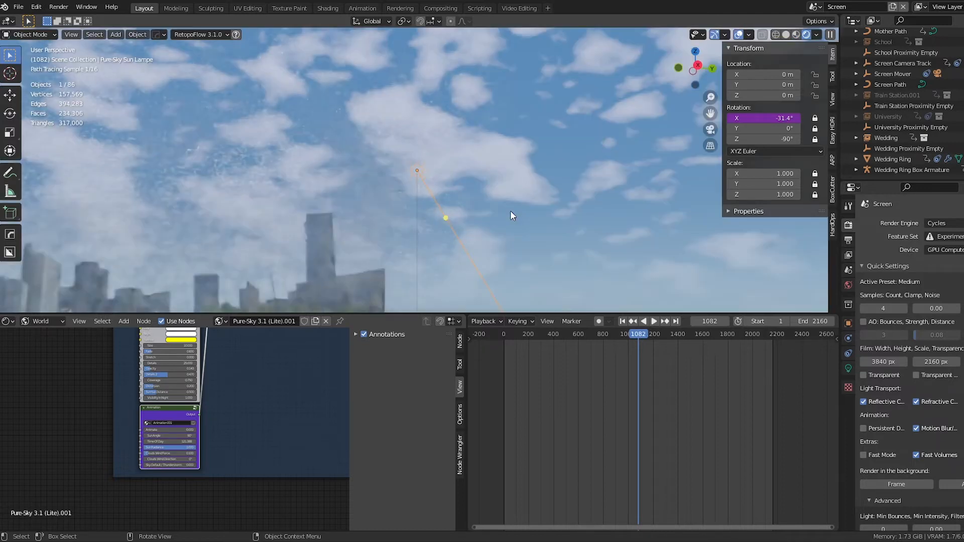
middle_click_drag(490, 229, 83, 248)
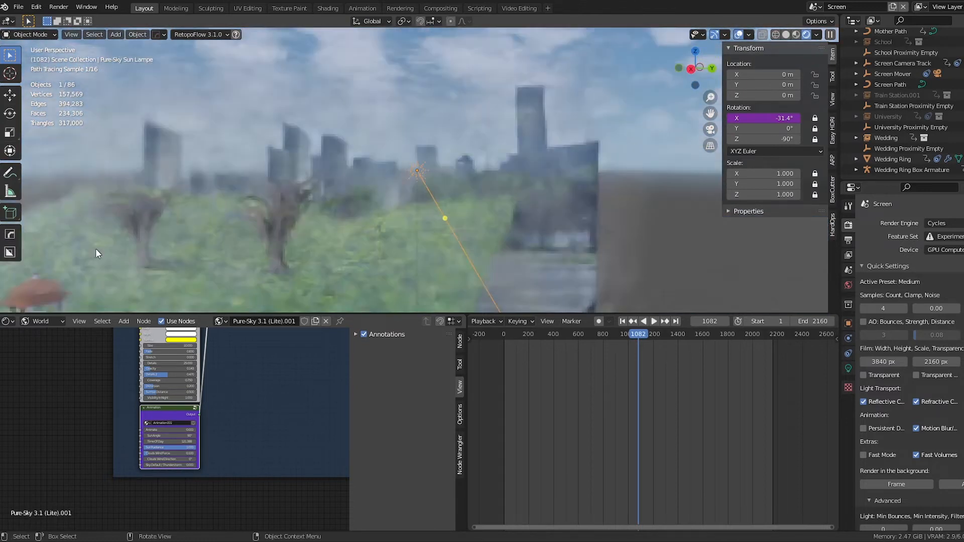
middle_click_drag(387, 189, 565, 190)
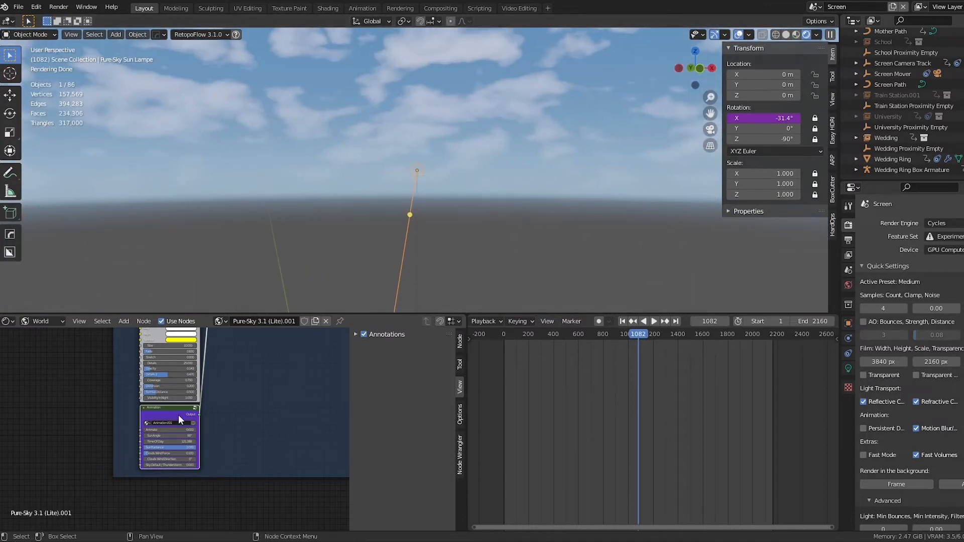
Inspect the Animation node's Time Of Day and the rendered sky at frame 1978, and go back to an early frame
scroll(179, 415, "up", 3)
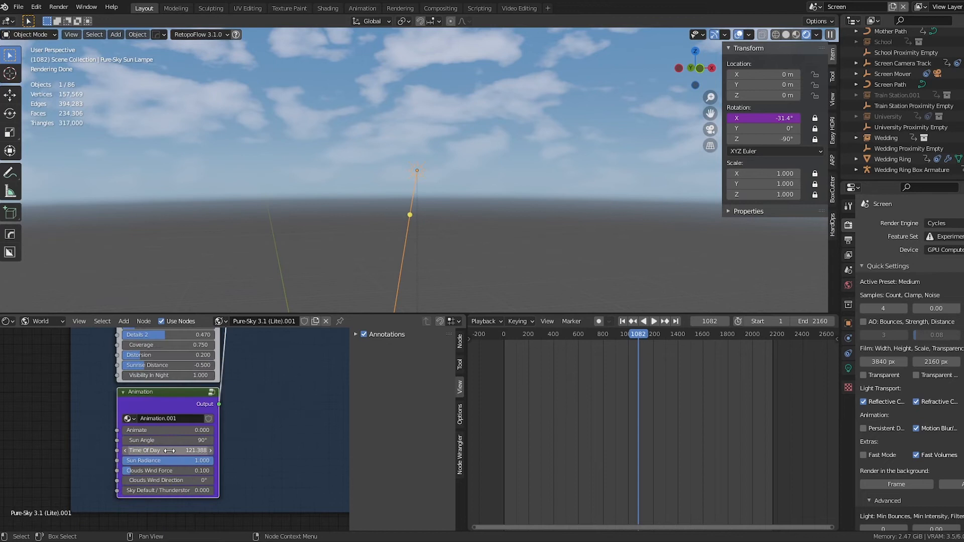
left_click(750, 335)
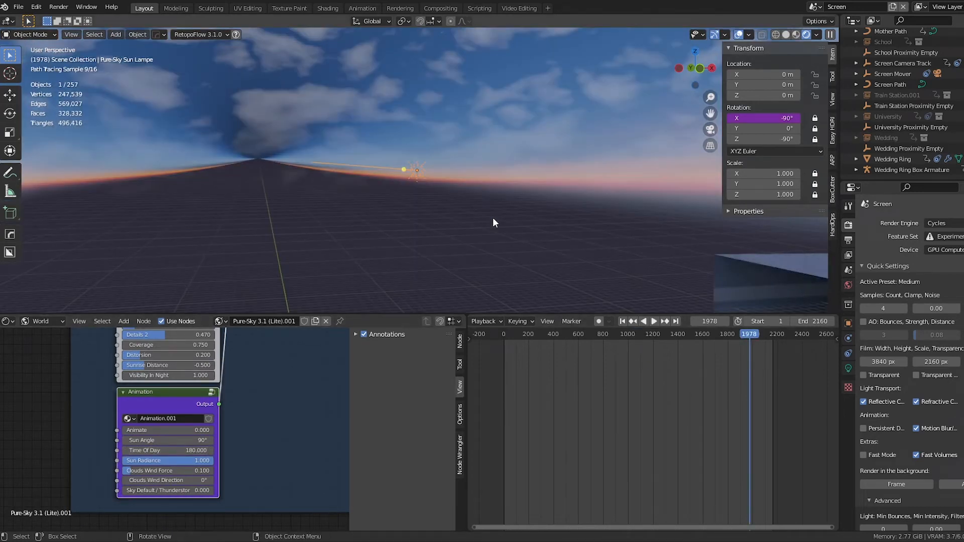
mouse_move(492, 218)
middle_mouse_down()
mouse_move(683, 210)
mouse_move(417, 212)
mouse_move(552, 212)
mouse_move(460, 214)
mouse_move(463, 194)
mouse_move(442, 181)
mouse_move(402, 219)
mouse_move(493, 213)
mouse_move(428, 207)
middle_mouse_up()
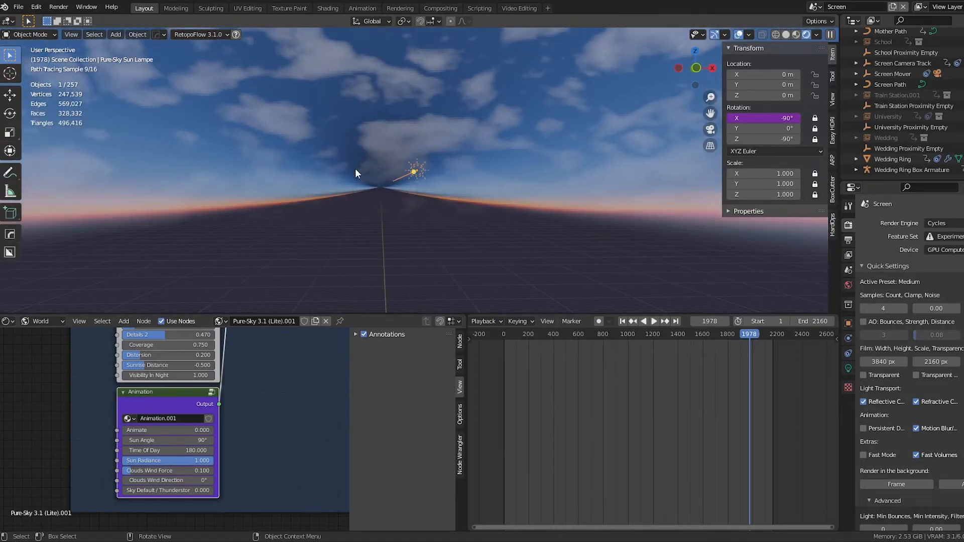
mouse_move(399, 207)
middle_mouse_down()
mouse_move(400, 217)
mouse_move(379, 183)
mouse_move(383, 210)
mouse_move(388, 191)
mouse_move(388, 202)
middle_mouse_up()
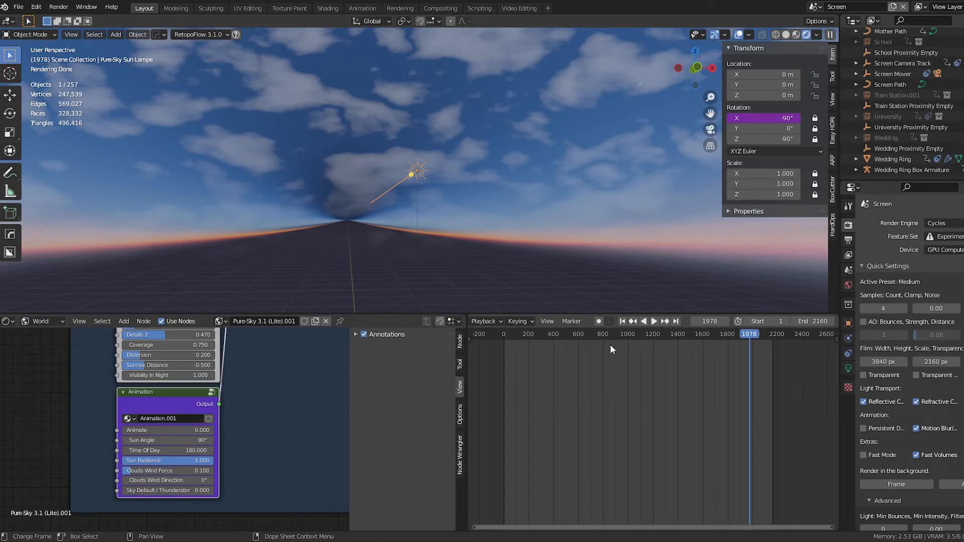
left_click(531, 335)
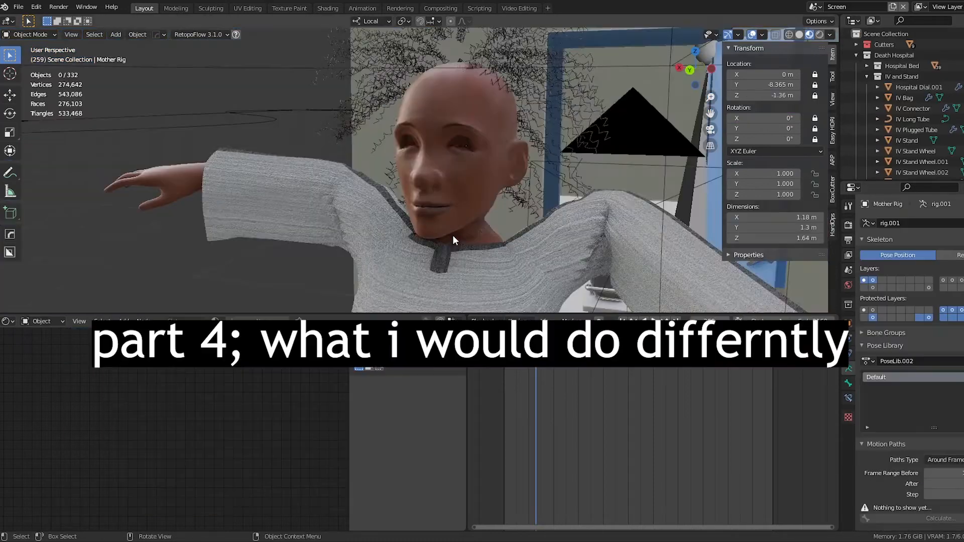
Examine the topology of the mother's head mesh in Edit Mode at frame 74, around the eyes, nose and mouth
scroll(495, 226, "down", 7)
middle_click_drag(442, 242, 403, 213, "shift")
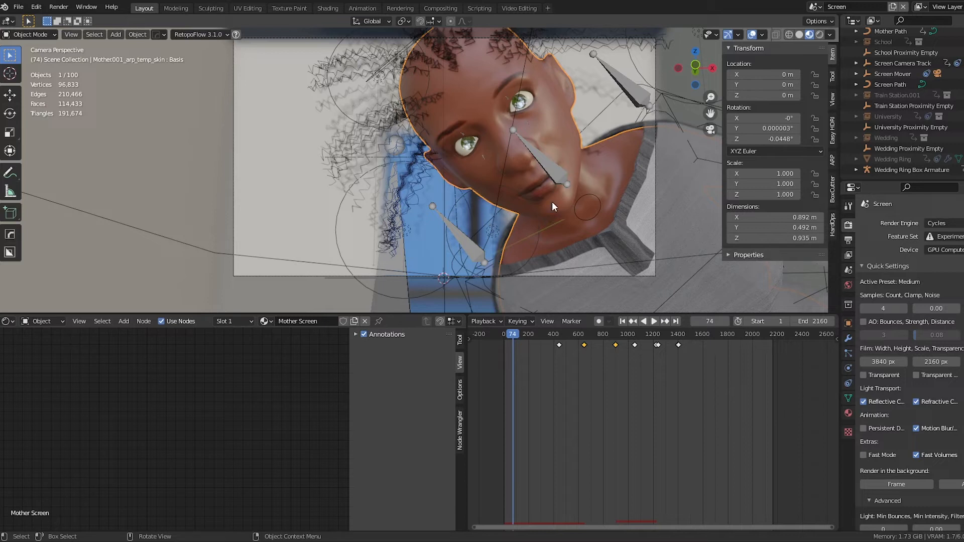
key("Tab")
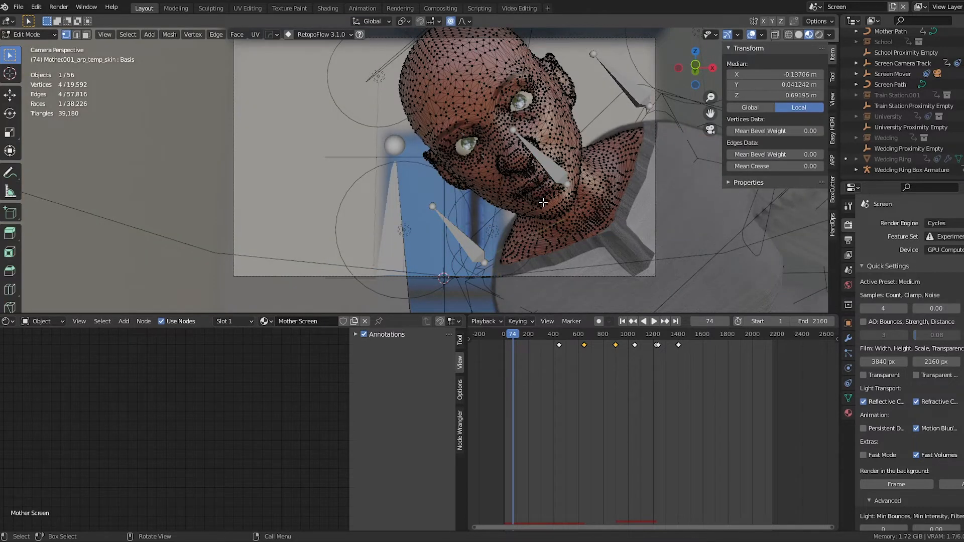
scroll(535, 190, "up", 1)
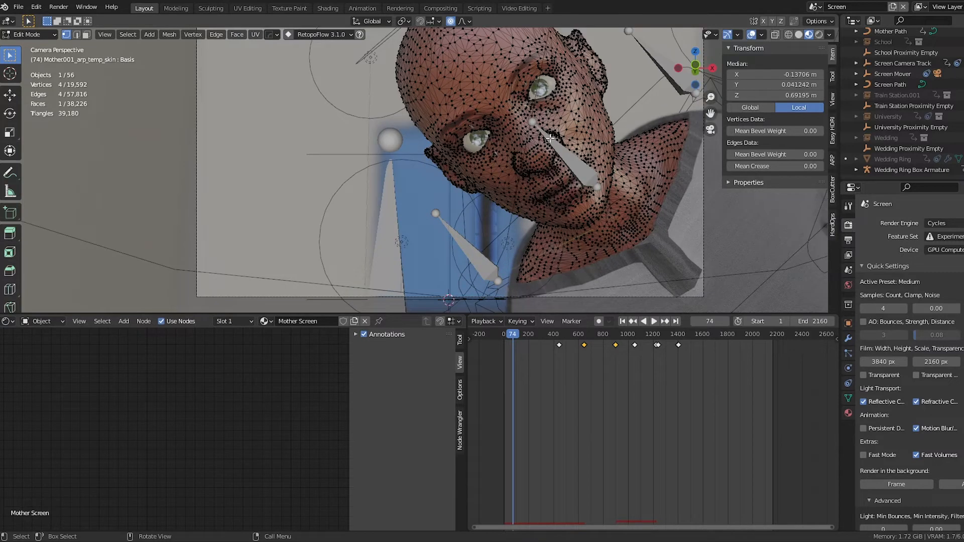
middle_click_drag(551, 138, 503, 201, "shift")
scroll(499, 207, "up", 3)
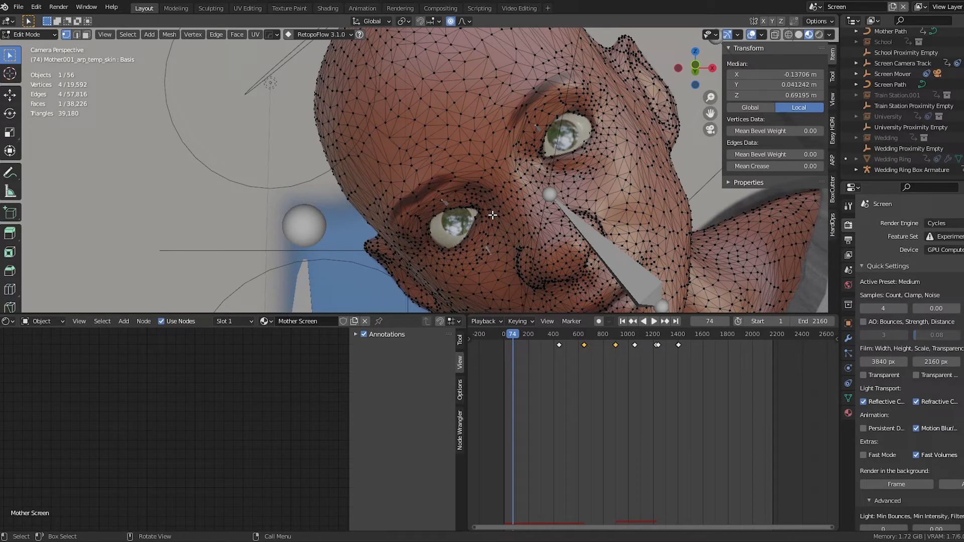
scroll(493, 215, "down", 2)
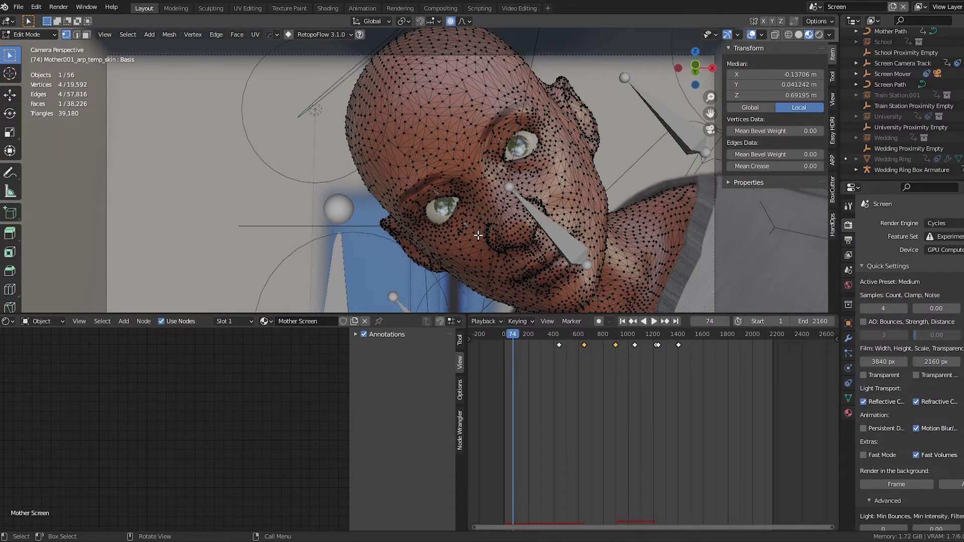
middle_click_drag(481, 259, 499, 169, "shift")
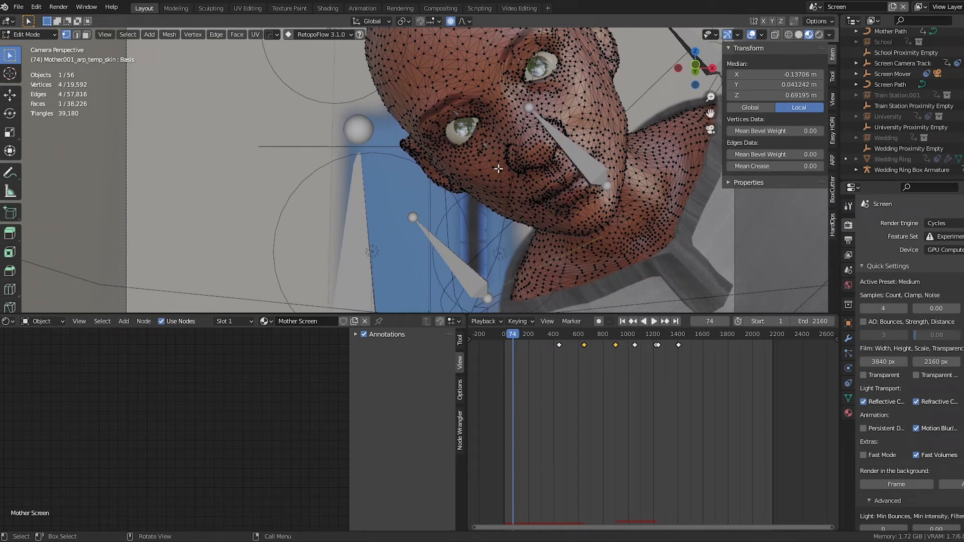
middle_click_drag(501, 156, 491, 138, "shift")
key("Tab")
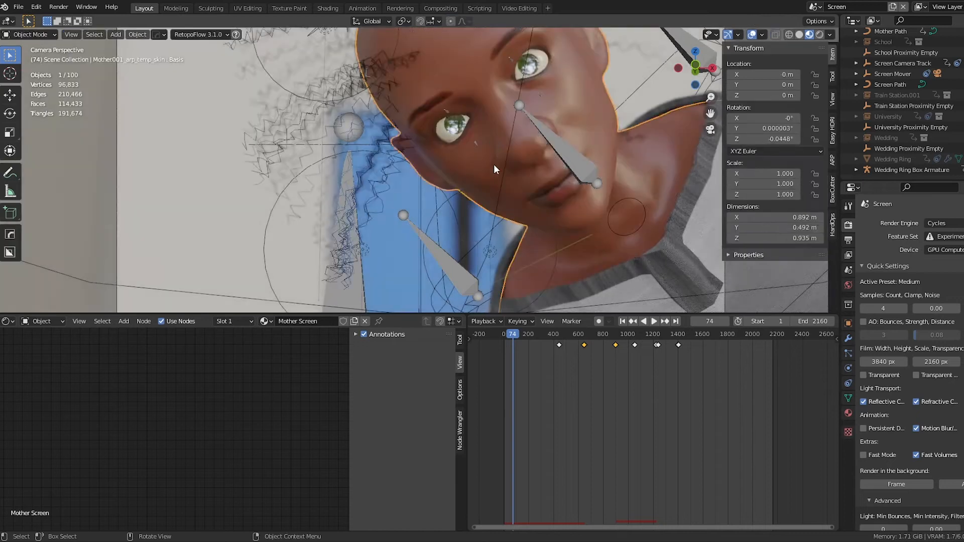
Put the Mother Rig into Pose Mode and look over its facial bones around the eyes, cheeks and mouth
left_click(583, 170)
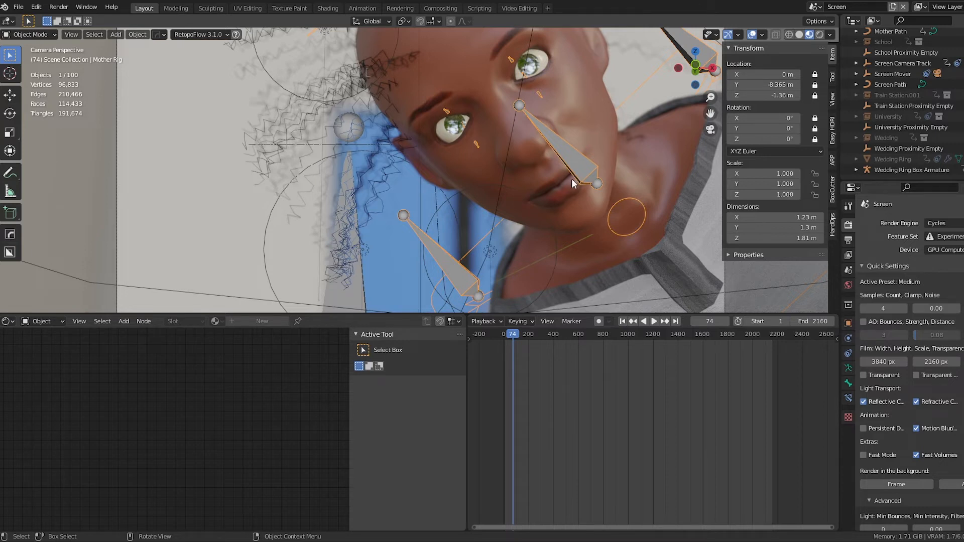
key("ctrl+Tab")
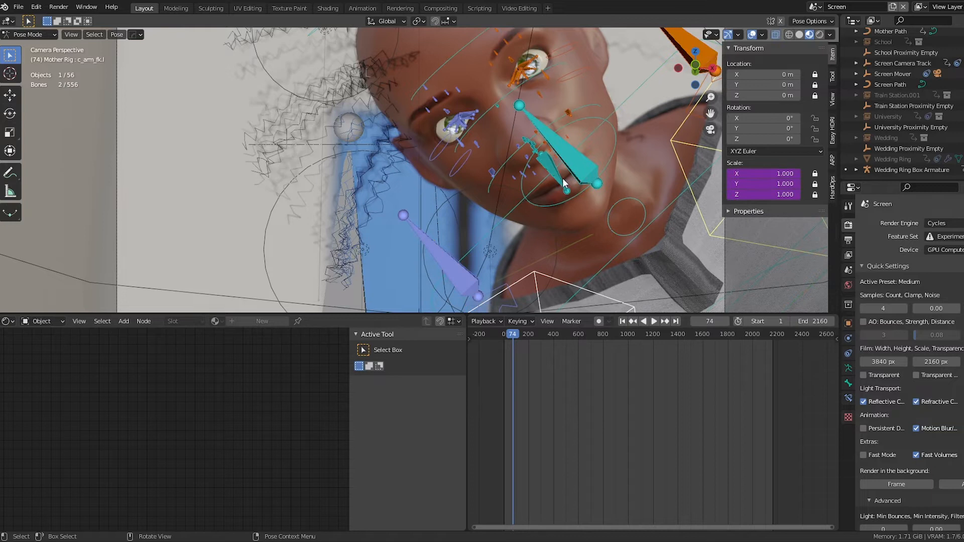
middle_click_drag(579, 165, 498, 149)
scroll(500, 148, "up", 5)
middle_click_drag(593, 168, 532, 218)
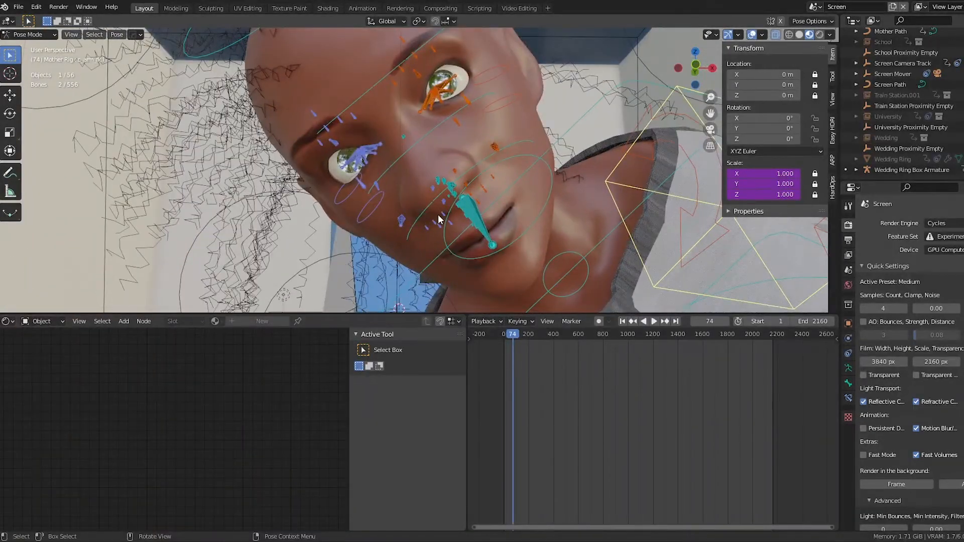
middle_click_drag(441, 225, 465, 230)
scroll(447, 211, "down", 3)
scroll(498, 240, "up", 4)
scroll(452, 217, "up", 2)
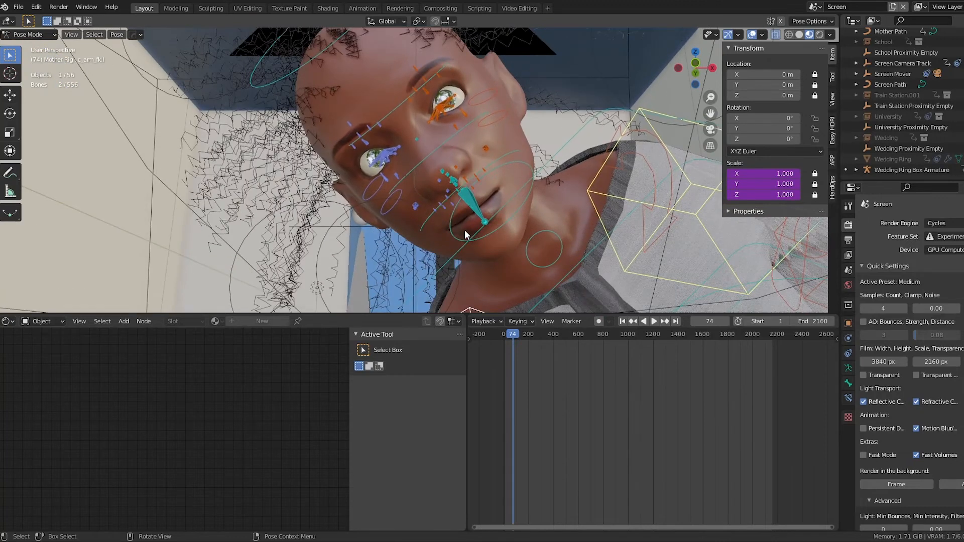
Try pulling the mother's two lip smile bones far along their local Y axis into a frown
left_click(416, 206)
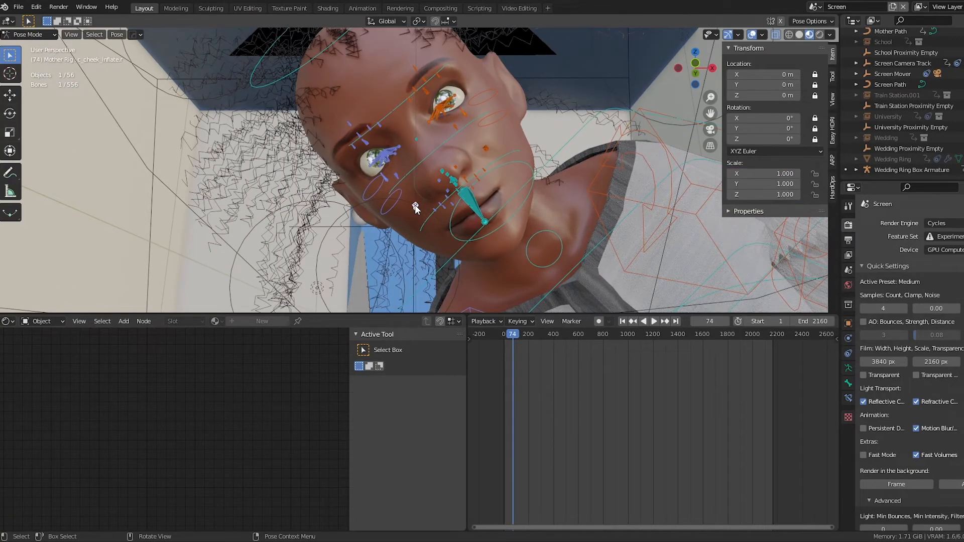
left_click(433, 210)
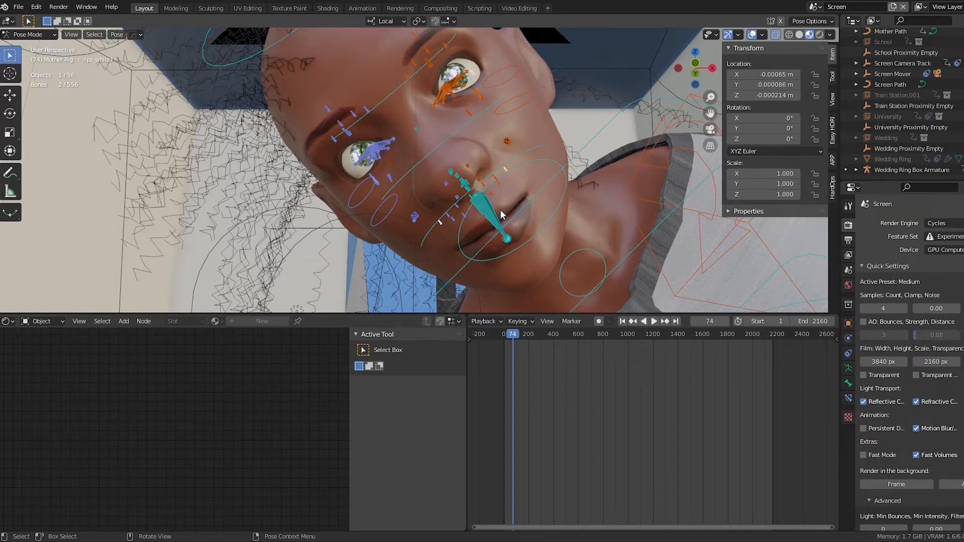
key("g")
key("y")
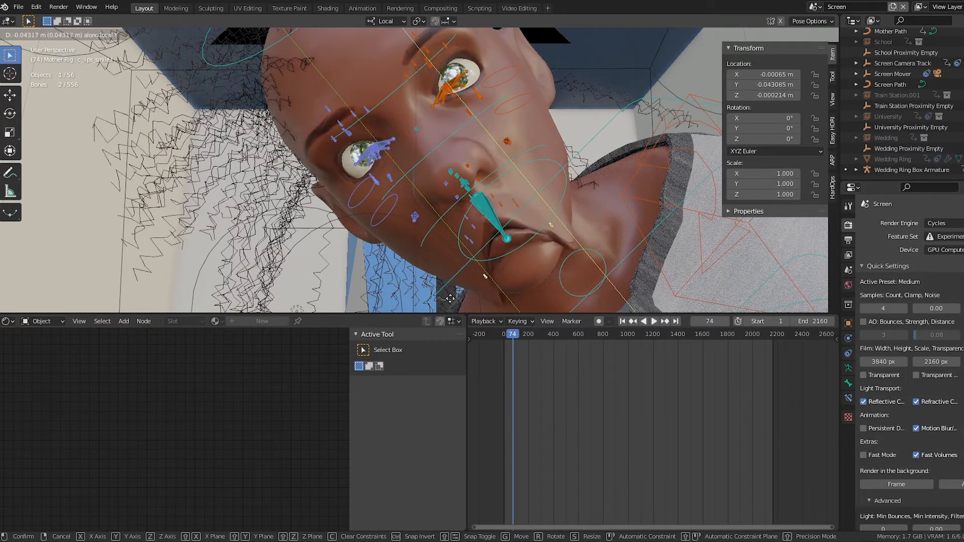
key("Escape")
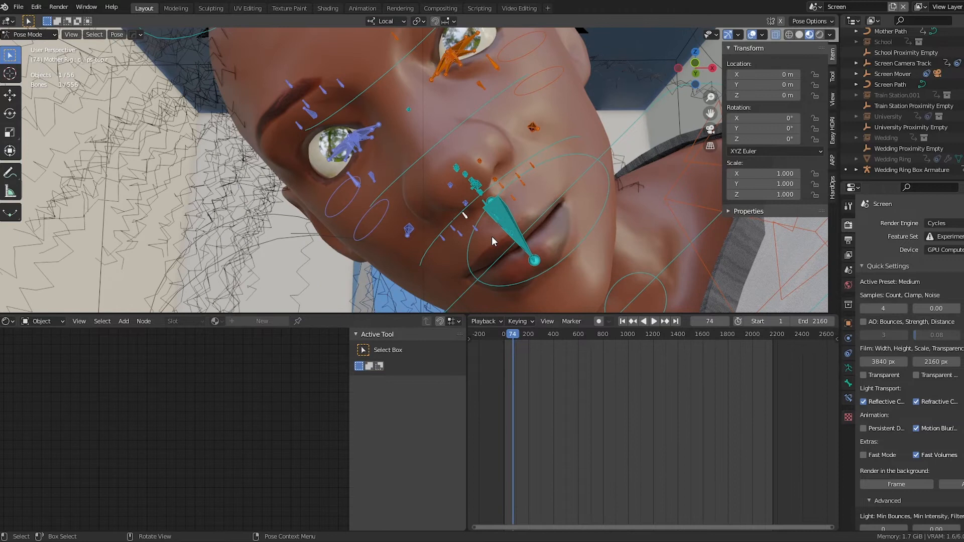
Try moving the mother's c_eyelid_top.r bone to change the upper eyelid's position
middle_click_drag(529, 234, 537, 242)
left_click(362, 140)
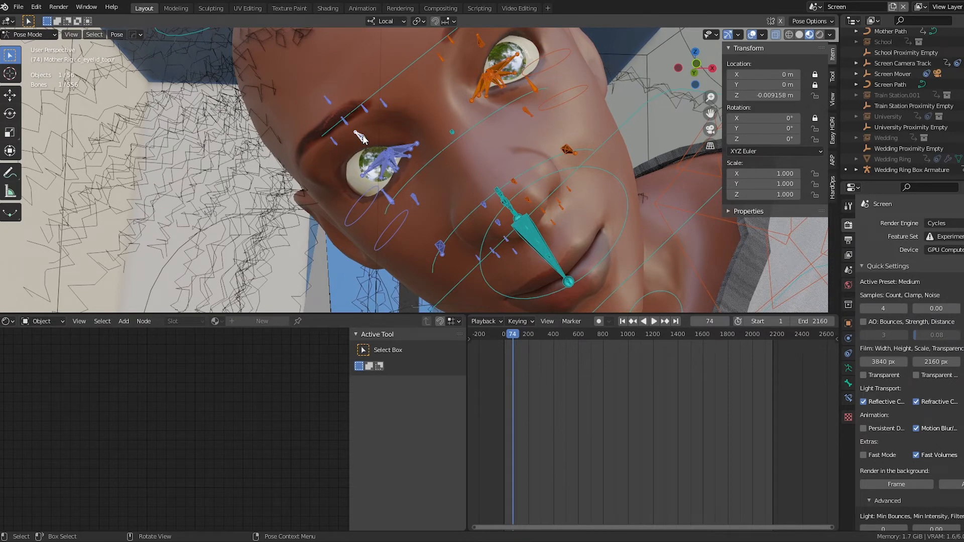
key("g")
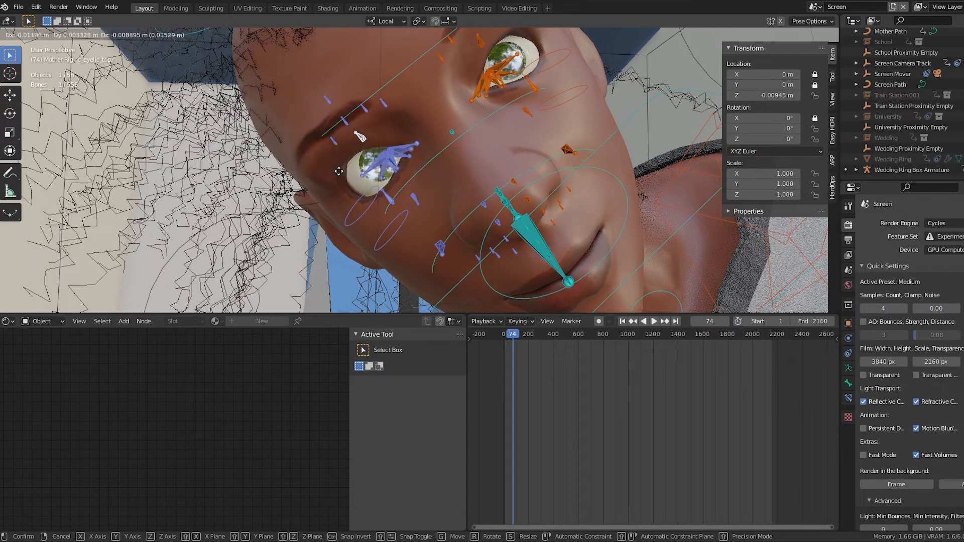
left_click(335, 161)
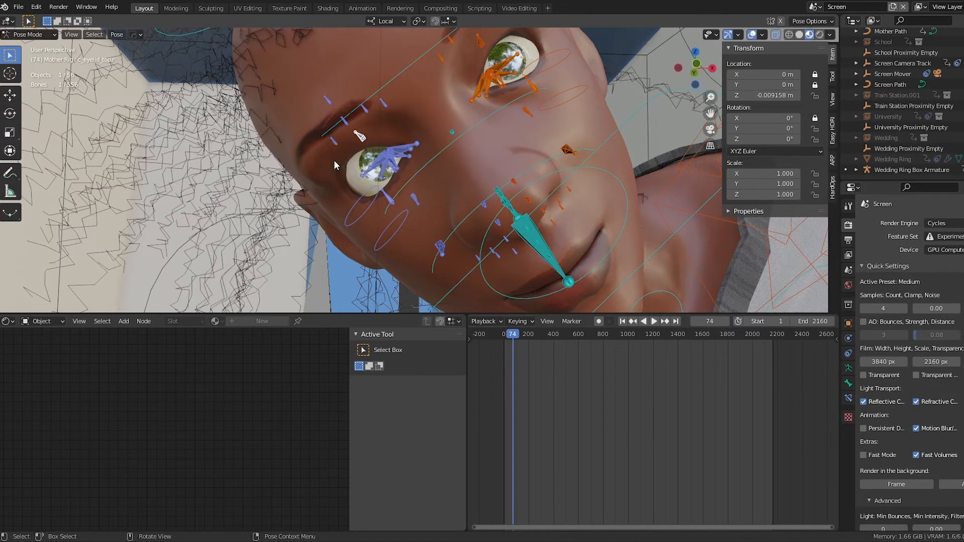
Try scaling both cheek inflate bones of the Mother Rig along their local Y axis
mouse_move(430, 183)
middle_mouse_down()
mouse_move(440, 195)
mouse_move(416, 202)
mouse_move(434, 188)
mouse_move(421, 176)
middle_mouse_up()
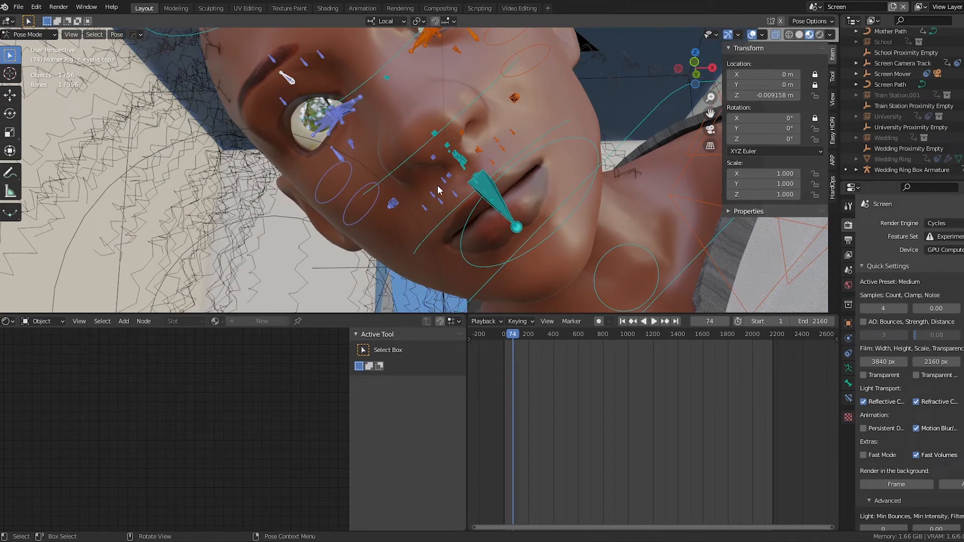
middle_click_drag(399, 202, 473, 233)
scroll(473, 234, "up", 5)
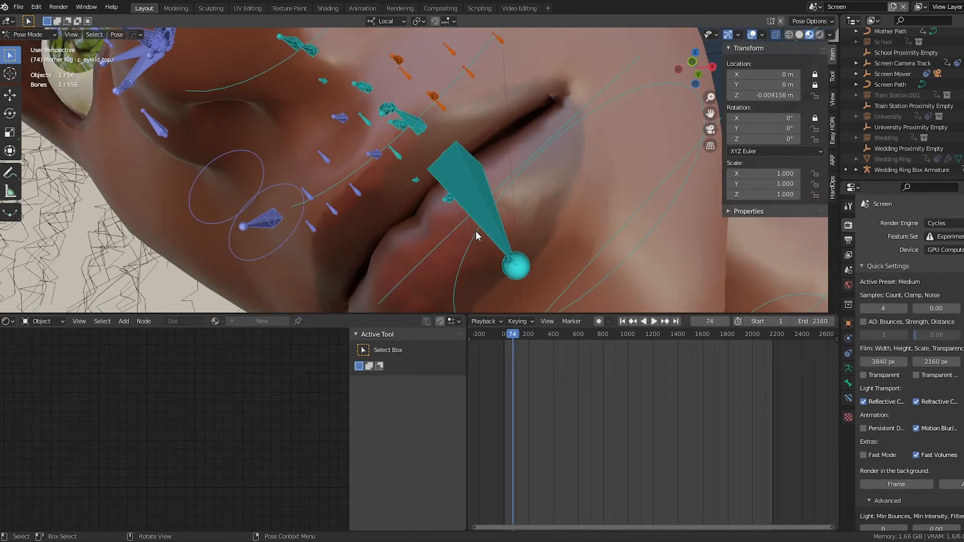
scroll(476, 232, "up", 6)
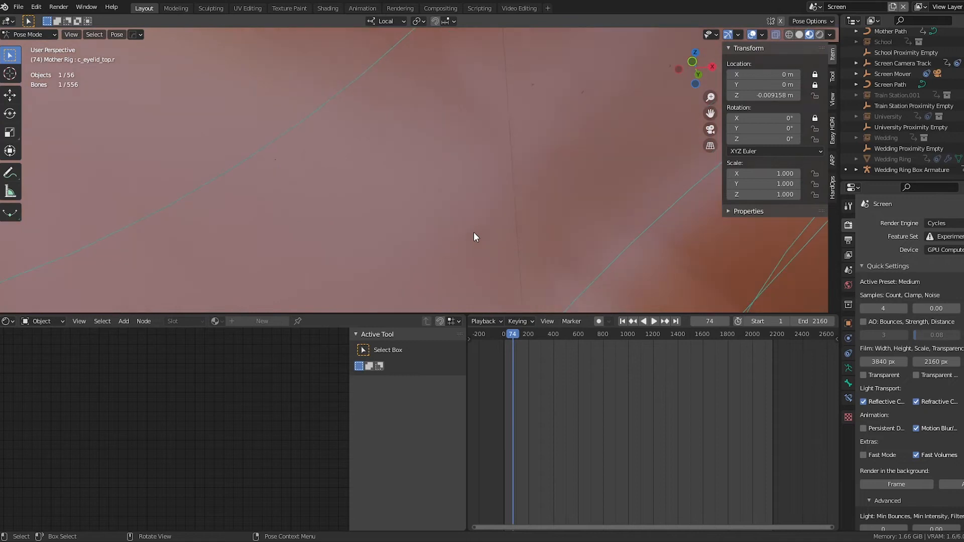
scroll(474, 233, "down", 10)
middle_click_drag(456, 221, 461, 221)
left_click(393, 225)
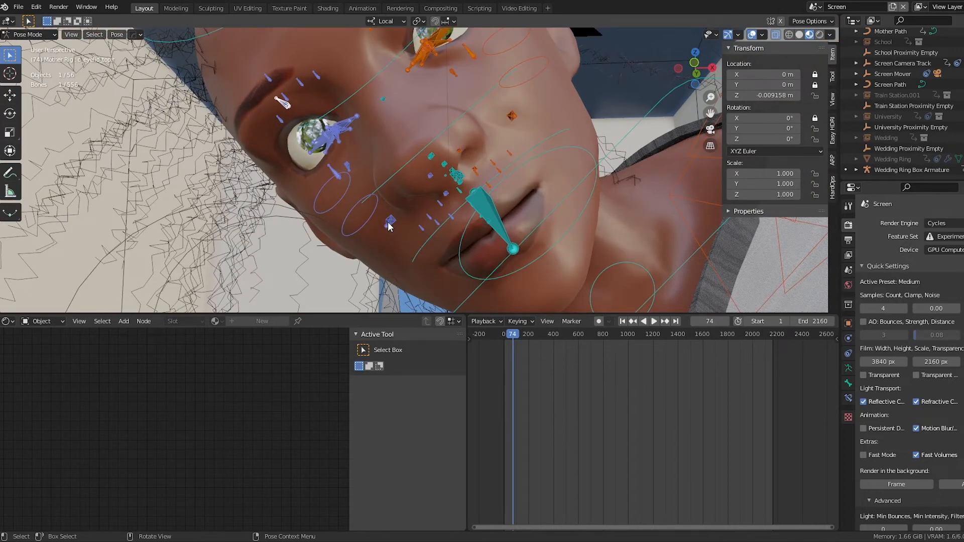
left_click(512, 116, "shift")
key("s")
key("y")
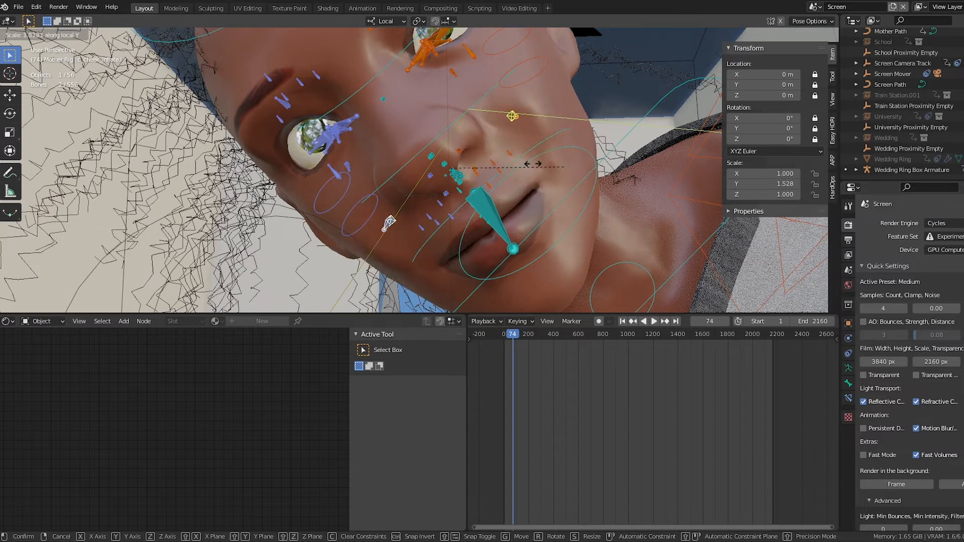
key("Escape")
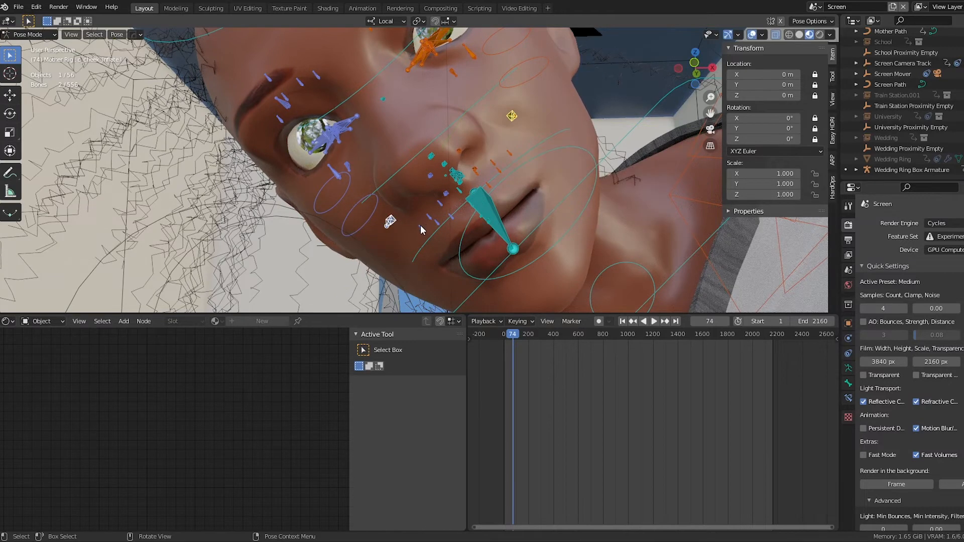
Try shifting both lip smile bones along local Y again to lower the mouth corners
left_click(421, 226)
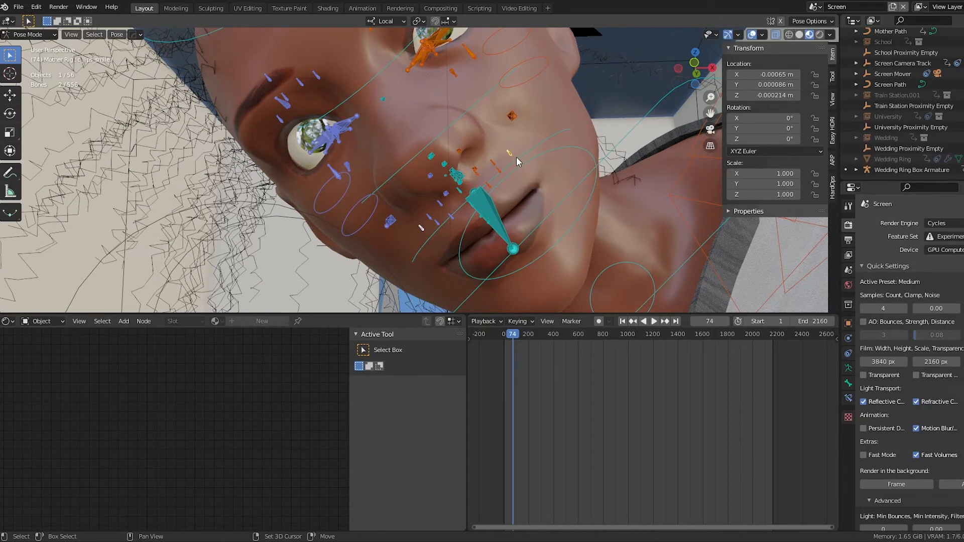
key("g")
key("y")
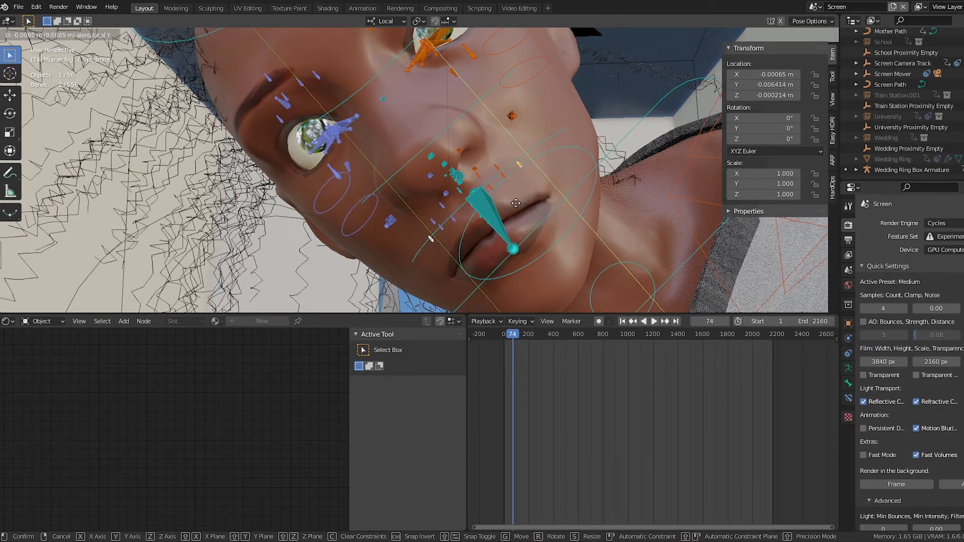
right_click(476, 238)
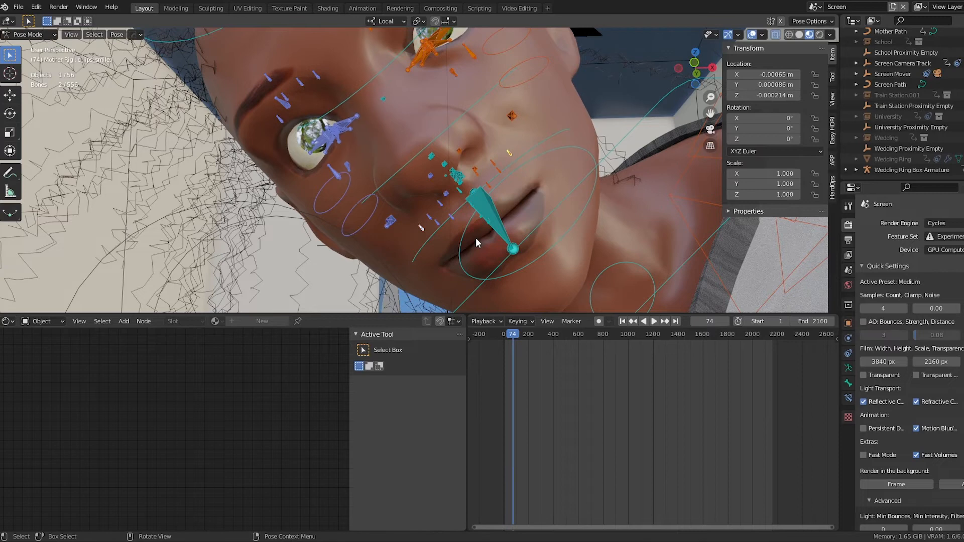
Return the Mother Rig to Object Mode and examine the topology of Mother Shirt.001 in Edit Mode
middle_click_drag(407, 135, 436, 151)
scroll(553, 169, "down", 4)
key("ctrl+Tab")
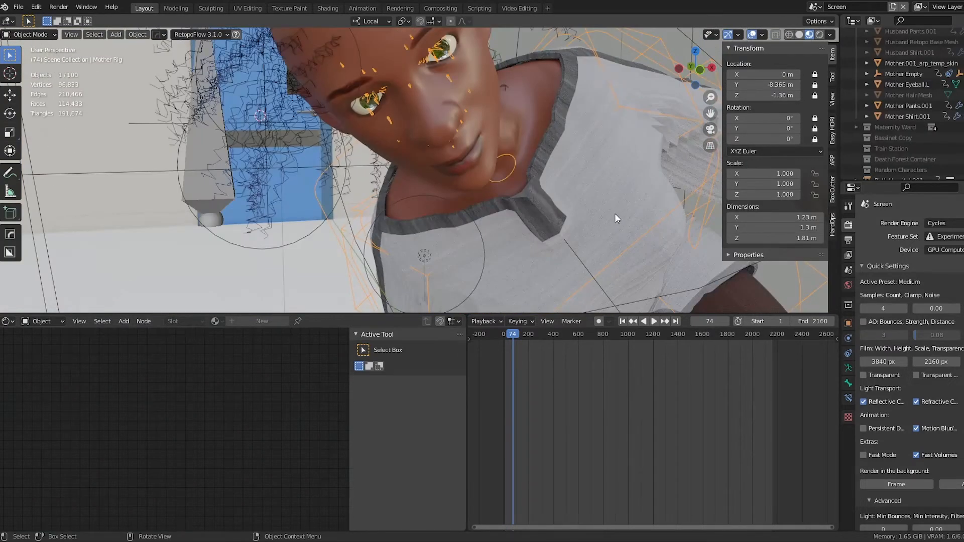
middle_click_drag(616, 221, 586, 208)
scroll(585, 208, "up", 3)
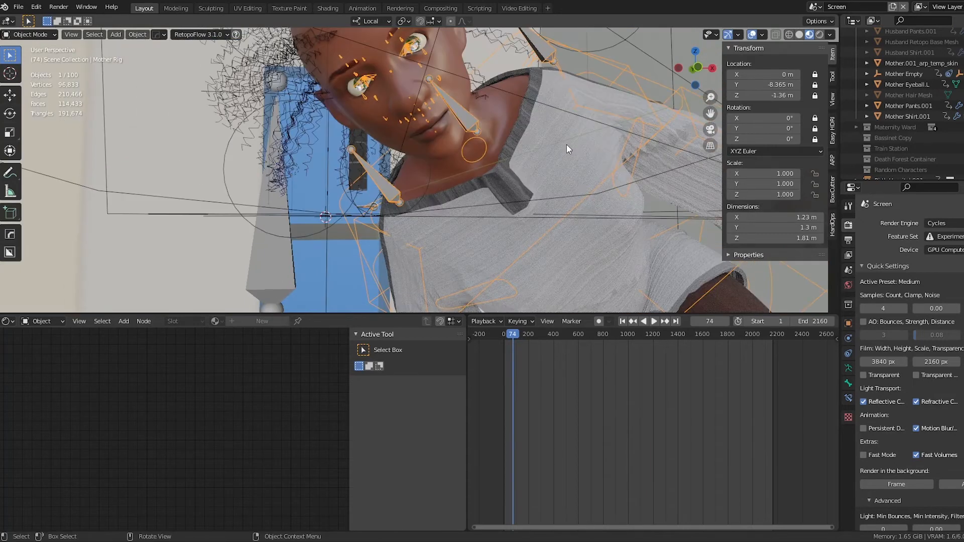
left_click(565, 140)
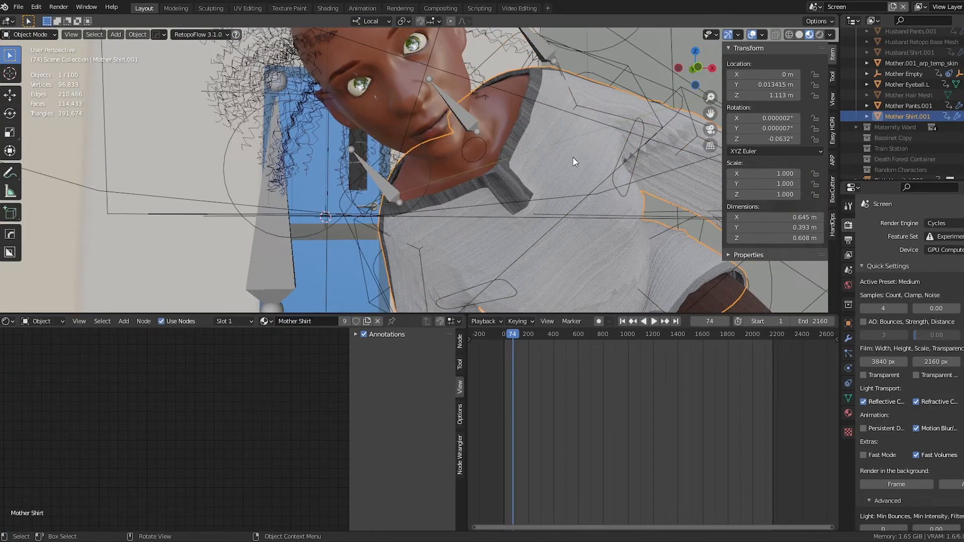
key("Tab")
middle_click_drag(580, 186, 583, 190)
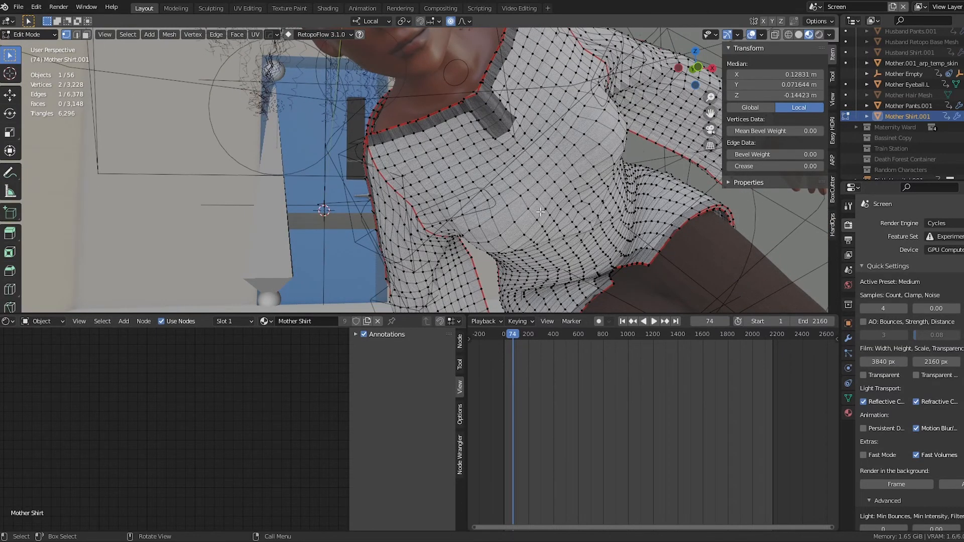
middle_click_drag(540, 212, 537, 178)
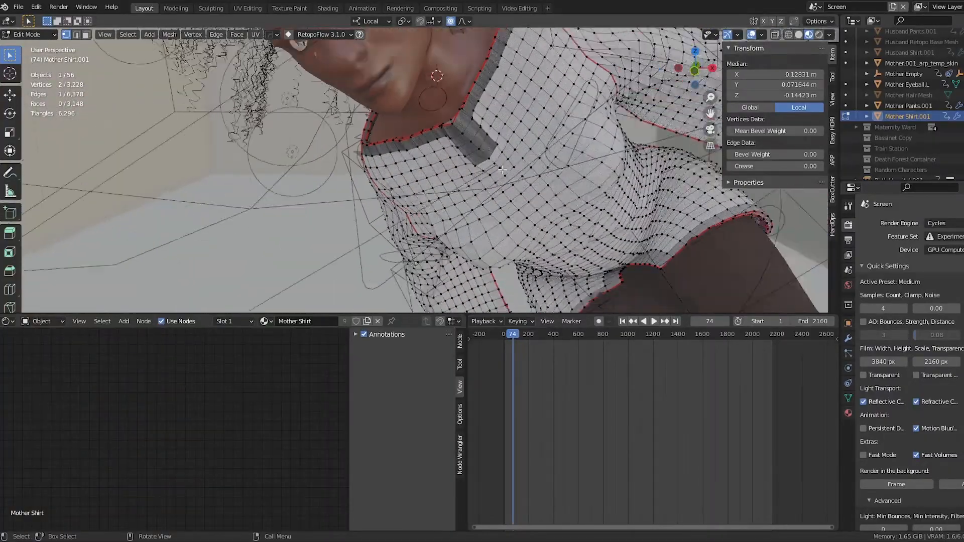
scroll(537, 178, "up", 2)
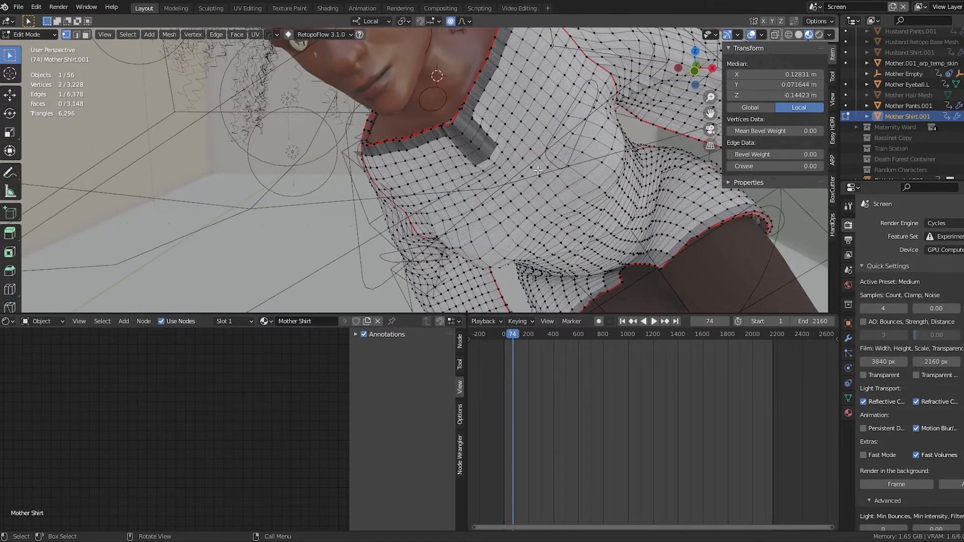
middle_click_drag(565, 155, 494, 183)
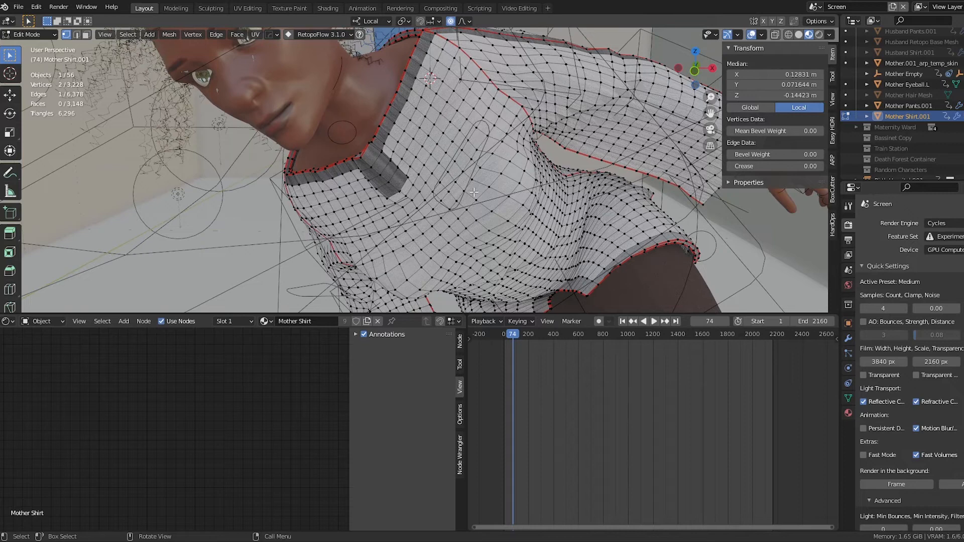
key("Tab")
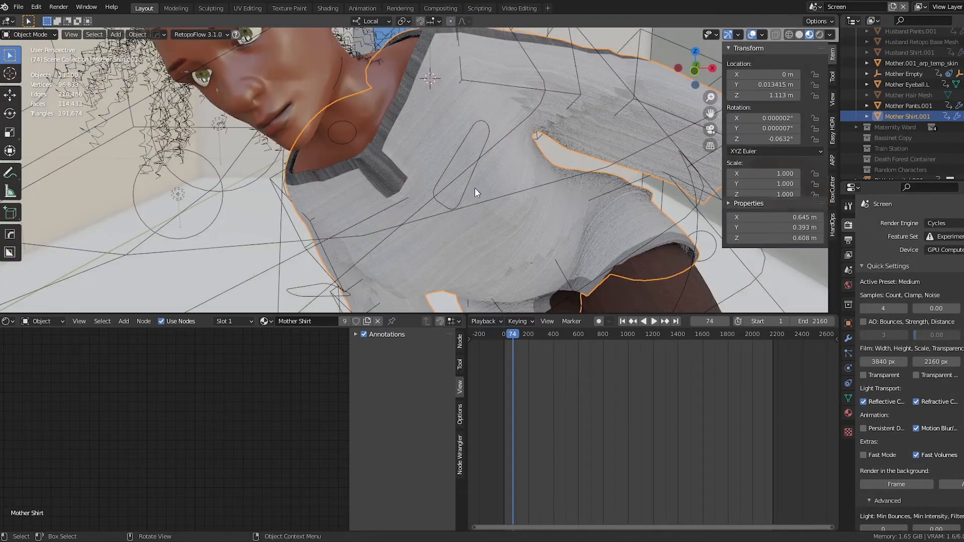
Examine the front, side and underside of Mother Shirt.001 on the crouching mother, including the spots where skin pokes through
middle_click_drag(490, 190, 541, 190)
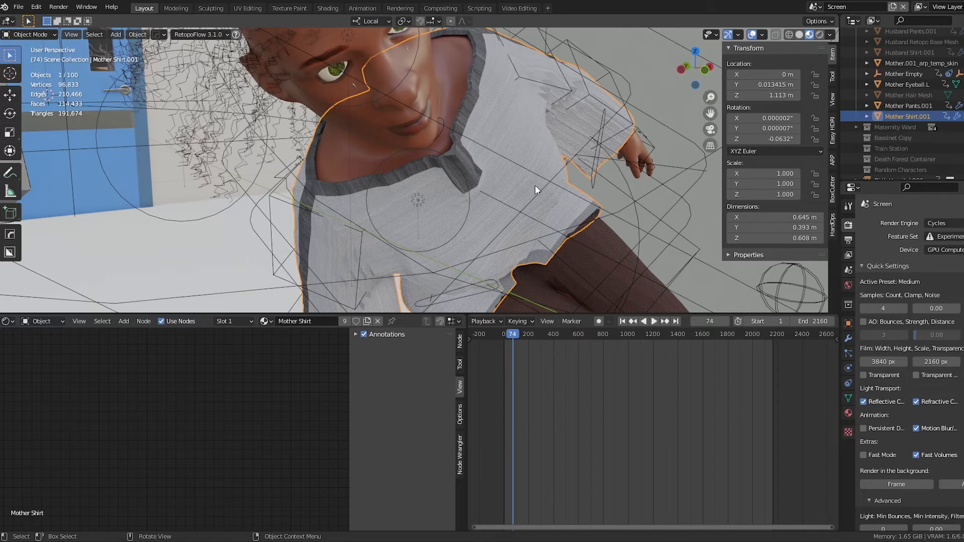
middle_click_drag(535, 185, 488, 192)
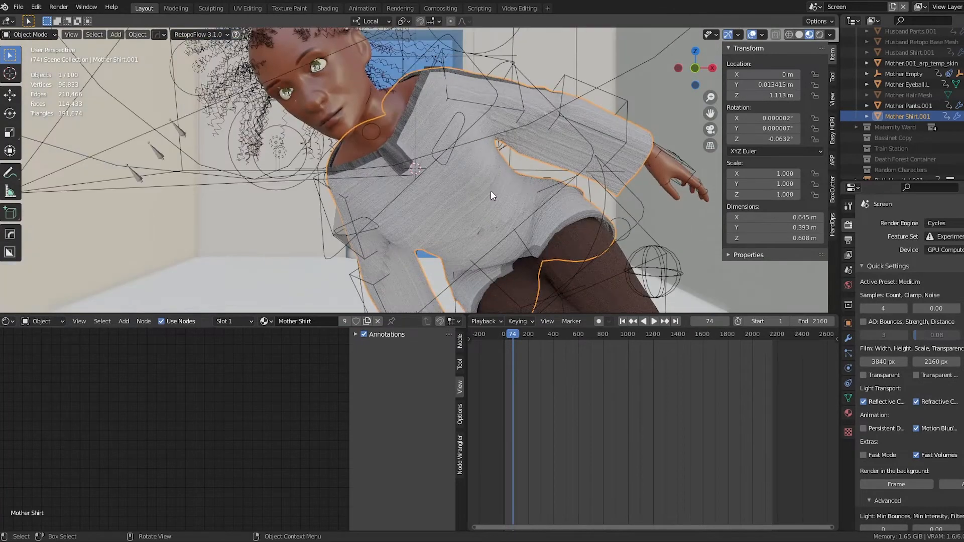
middle_click_drag(513, 183, 468, 183)
middle_click_drag(484, 221, 454, 157)
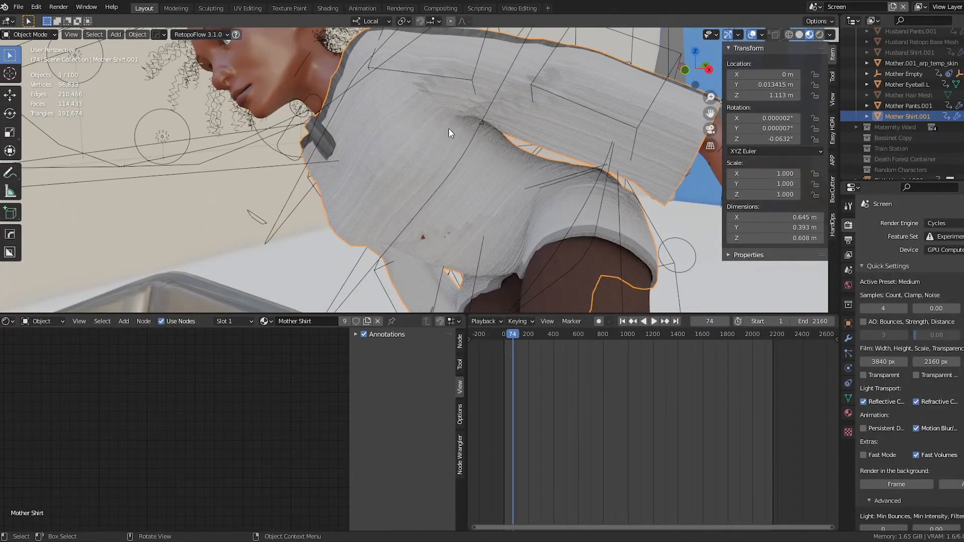
middle_click_drag(448, 121, 479, 81)
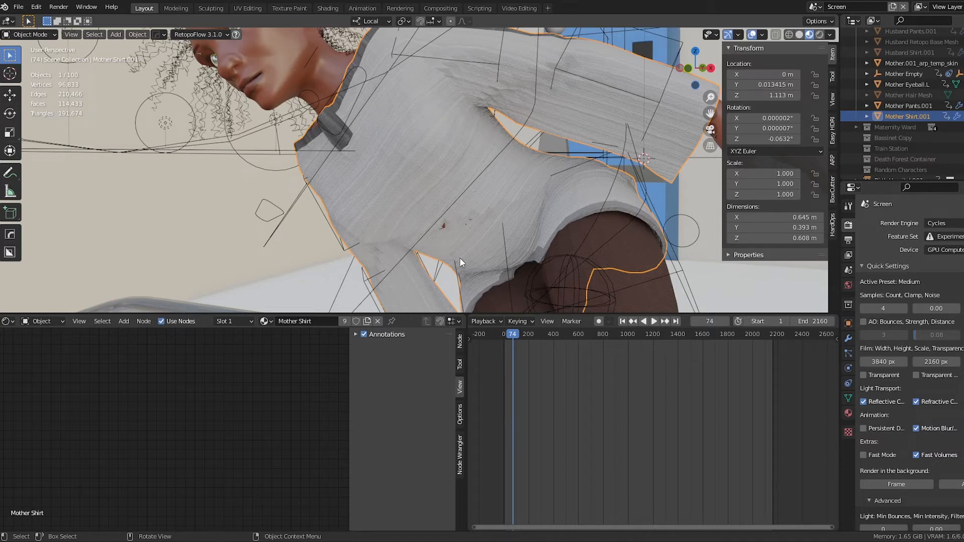
middle_click_drag(487, 257, 459, 223)
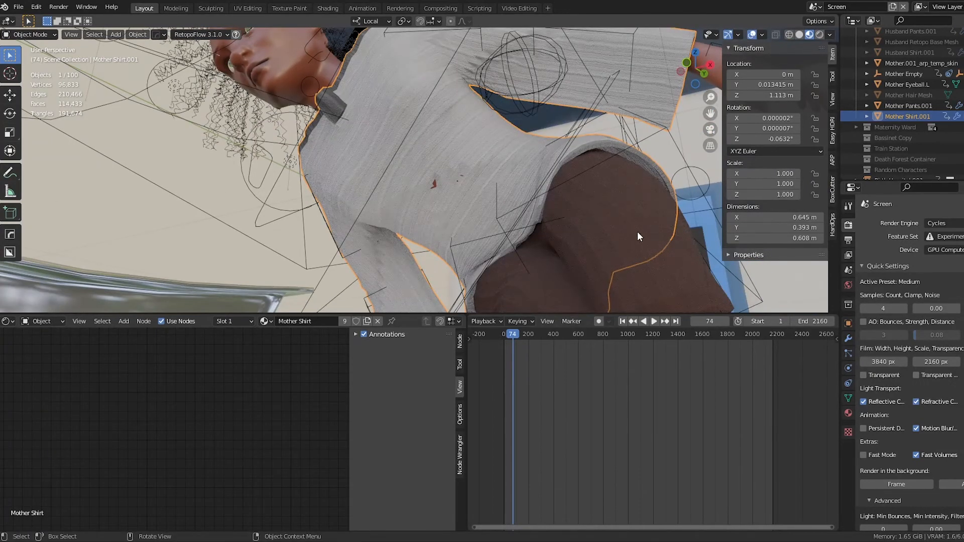
Examine the topology of Mother Pants.001 in Edit Mode and return to Object Mode
left_click(623, 218)
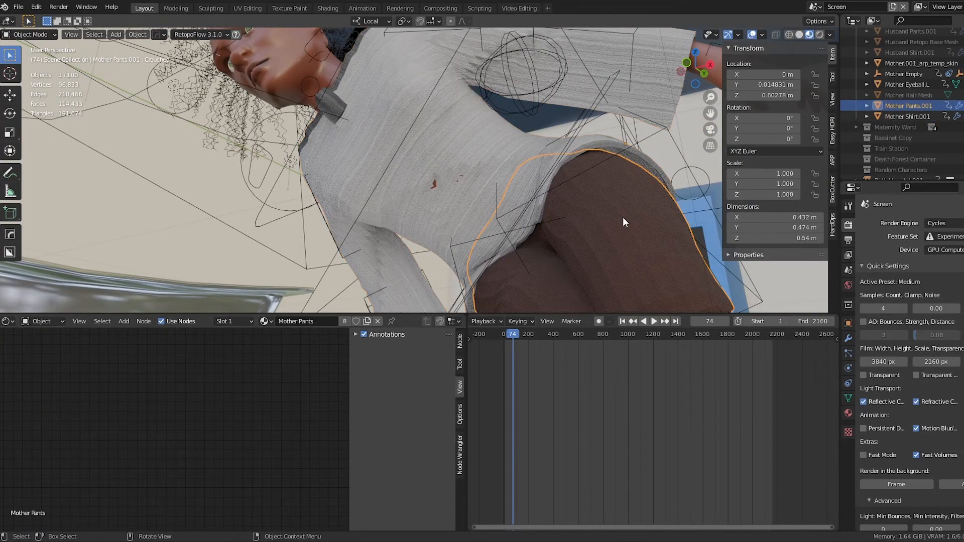
key("Tab")
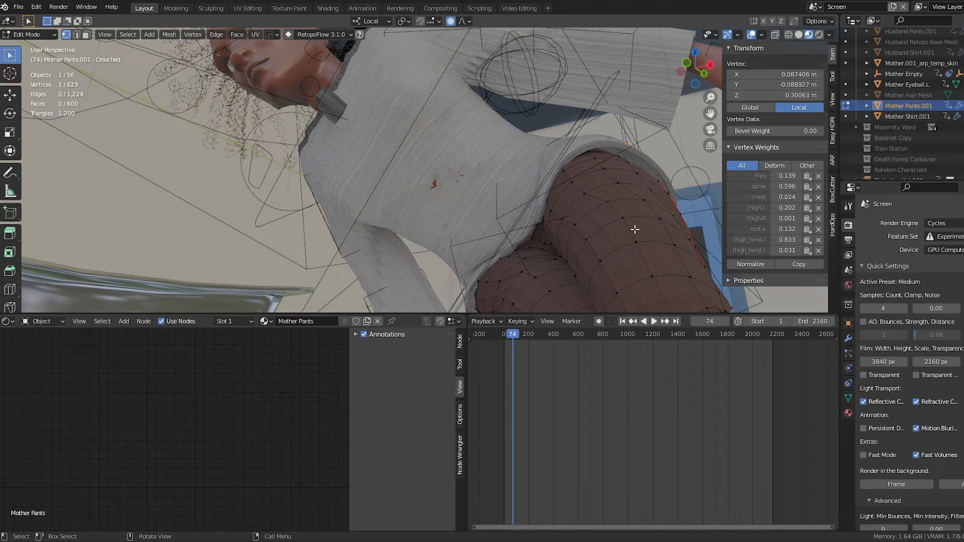
key("Tab")
middle_click_drag(568, 133, 538, 143)
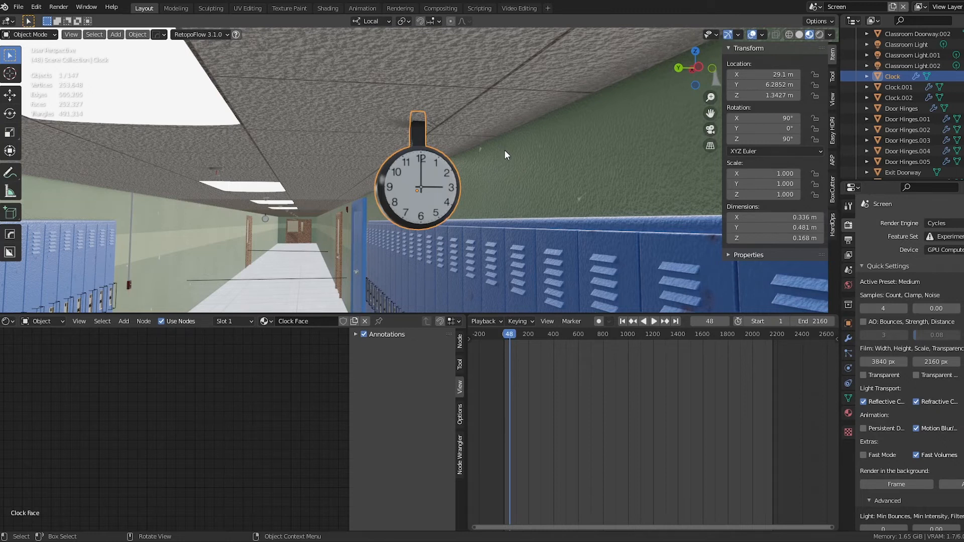
Inspect the ceiling-mounted clock in the school hallway from the front and the side
middle_click_drag(501, 200, 493, 267)
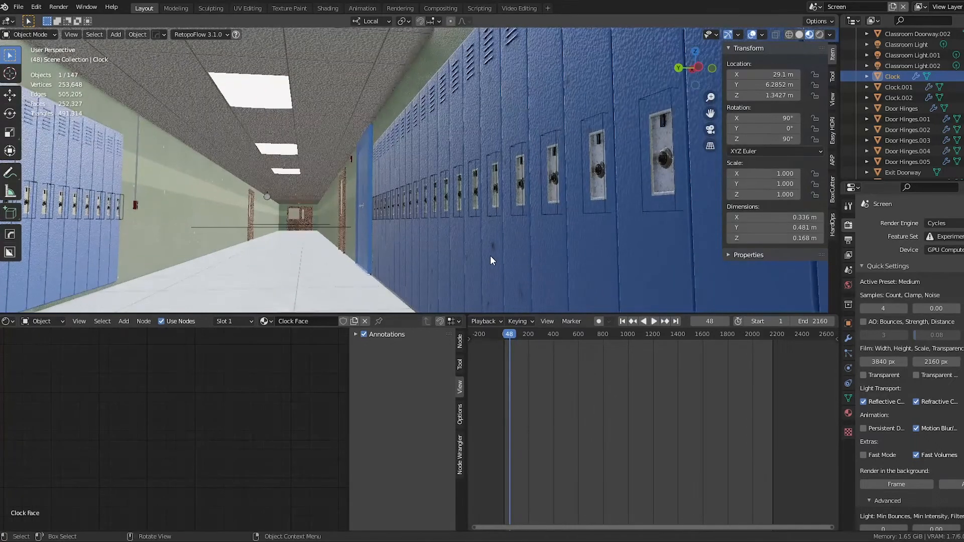
middle_click_drag(502, 135, 468, 145)
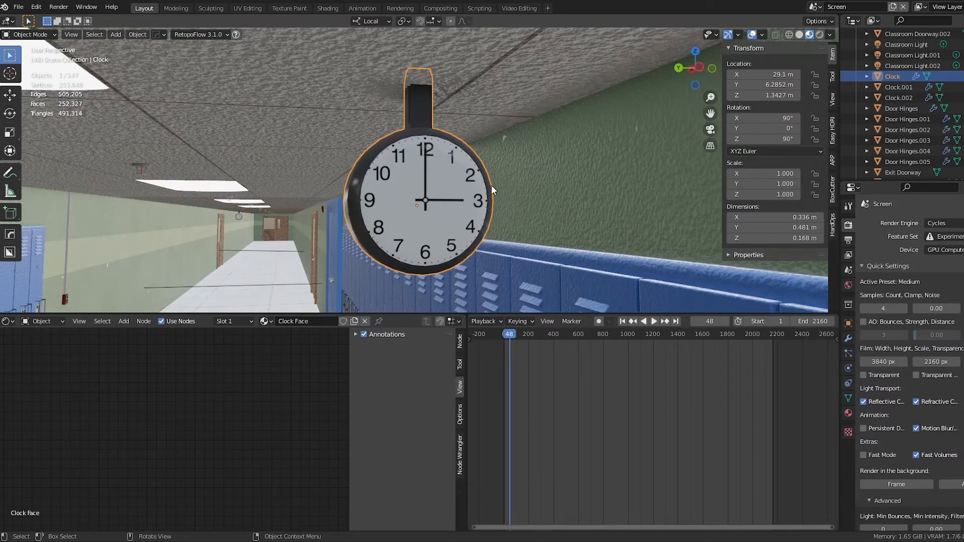
middle_click_drag(487, 219, 525, 229)
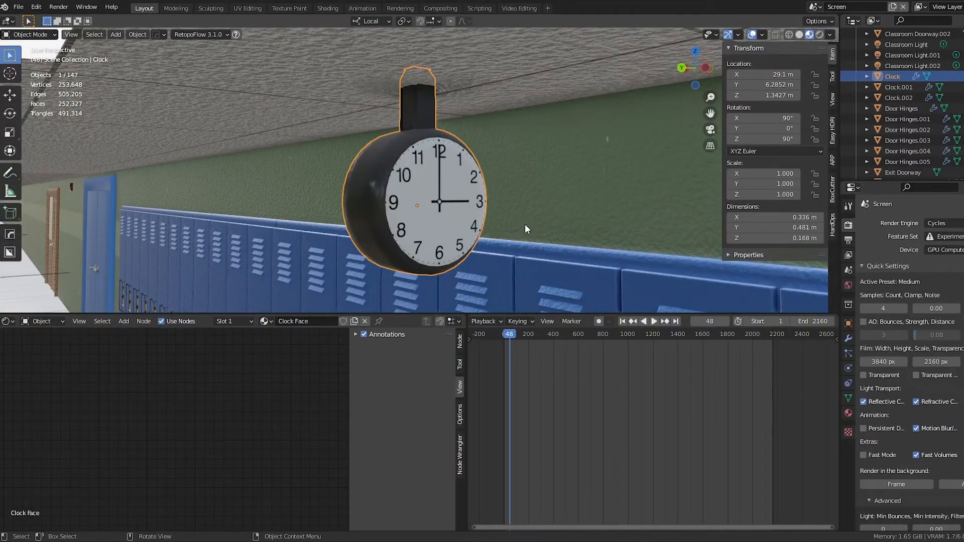
middle_click_drag(515, 254, 437, 137)
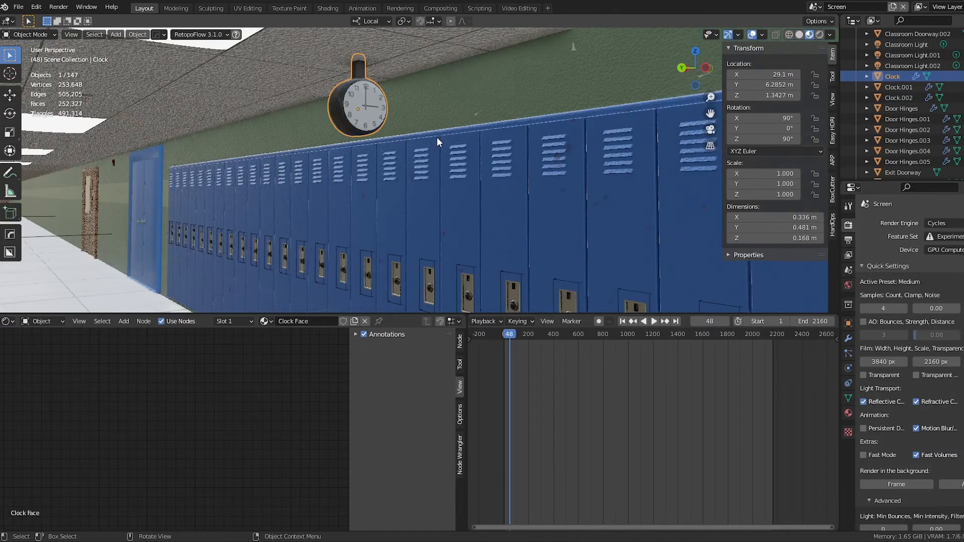
Select Spare Tall Lockers.001 and inspect the locker row and its lock dials up close
middle_click_drag(583, 202, 277, 140, "shift")
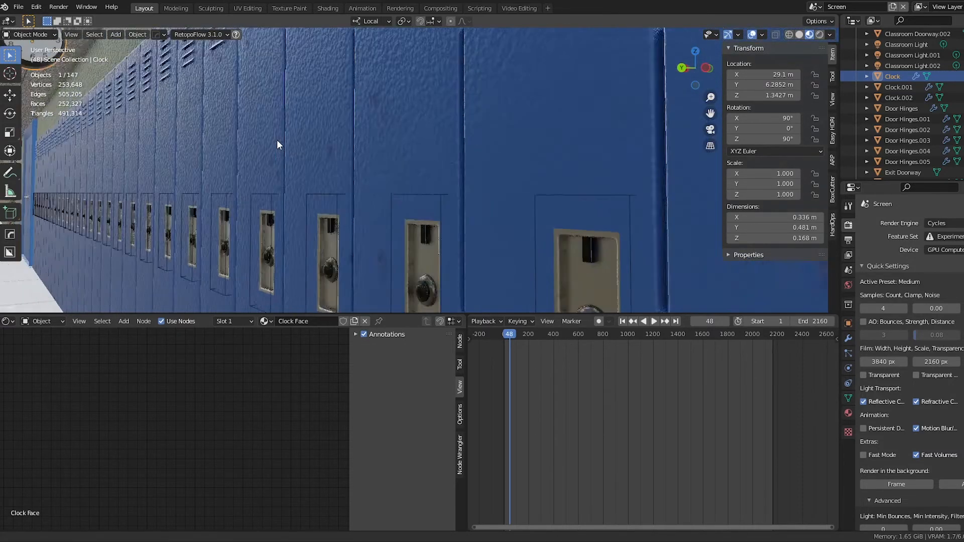
middle_click_drag(499, 209, 444, 216)
left_click(445, 216)
mouse_move(353, 206)
middle_mouse_down()
mouse_move(330, 195)
mouse_move(342, 203)
middle_mouse_up()
middle_click_drag(257, 240, 441, 183, "shift")
scroll(440, 182, "down", 6)
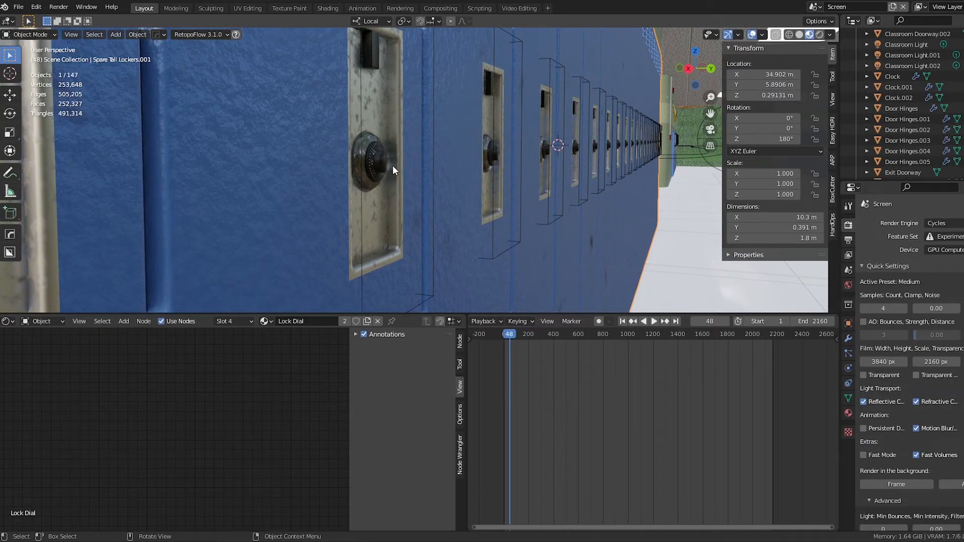
middle_click_drag(417, 163, 391, 170)
scroll(390, 165, "up", 6)
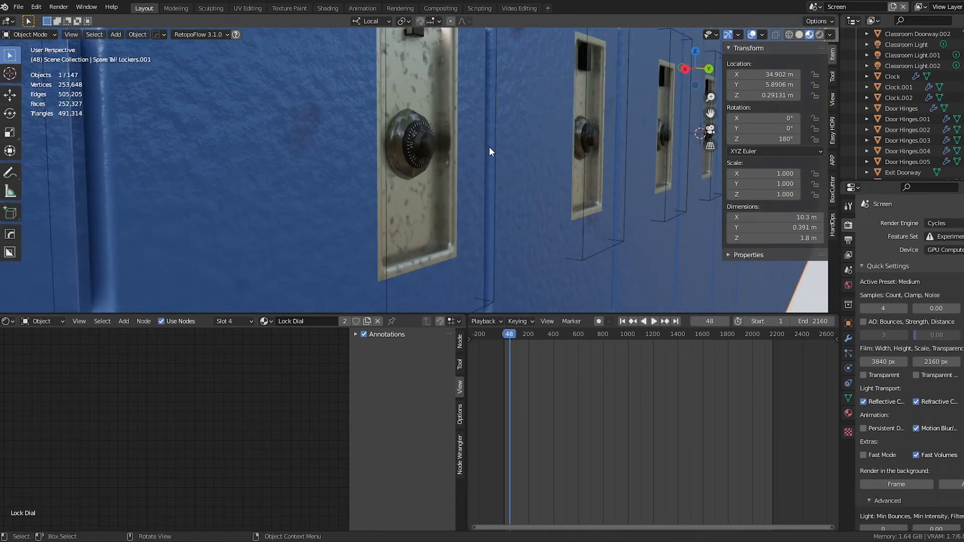
scroll(490, 146, "down", 6)
middle_click_drag(494, 143, 371, 160)
scroll(371, 159, "down", 5)
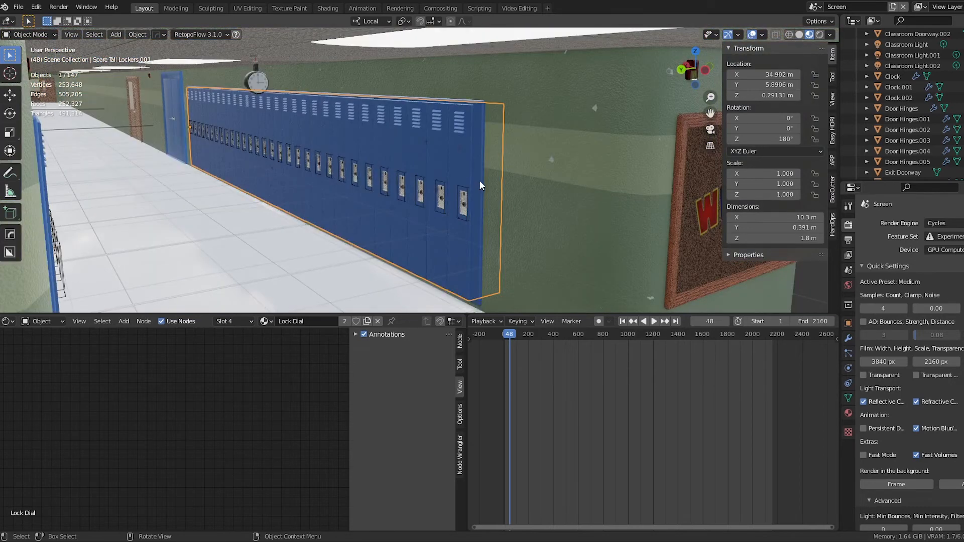
Select Fire Alarm Ceiling.001 above the welcome board and frame it for a close look
middle_click_drag(478, 181, 461, 180)
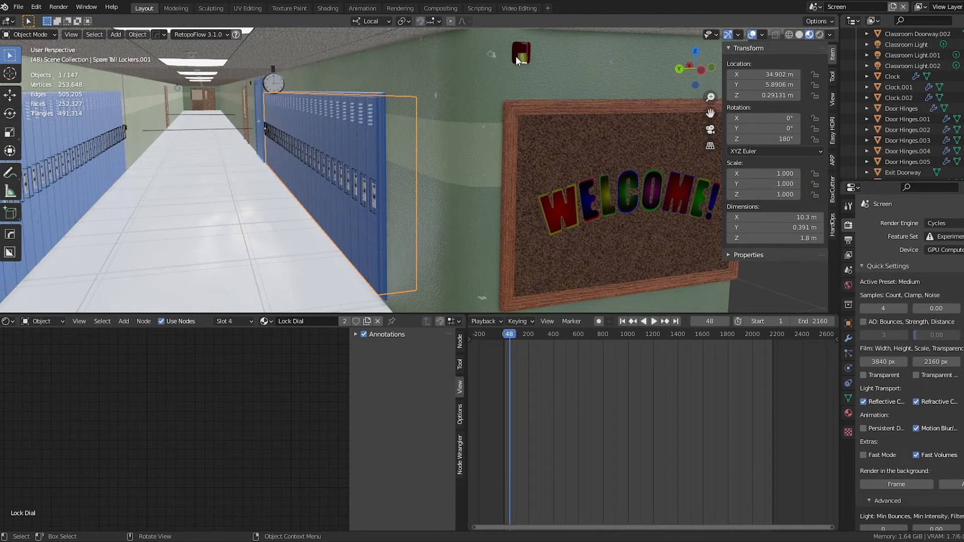
left_click(521, 55)
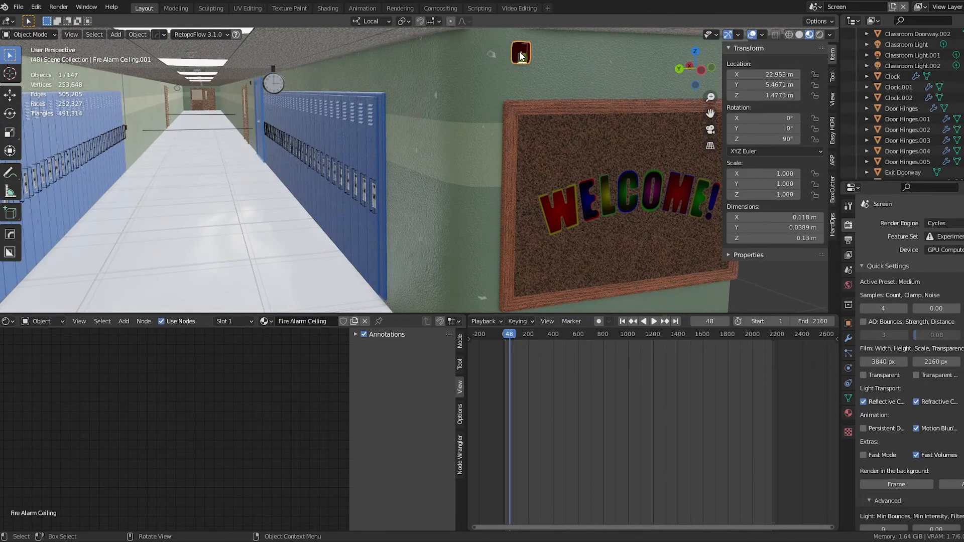
key("KP_Decimal")
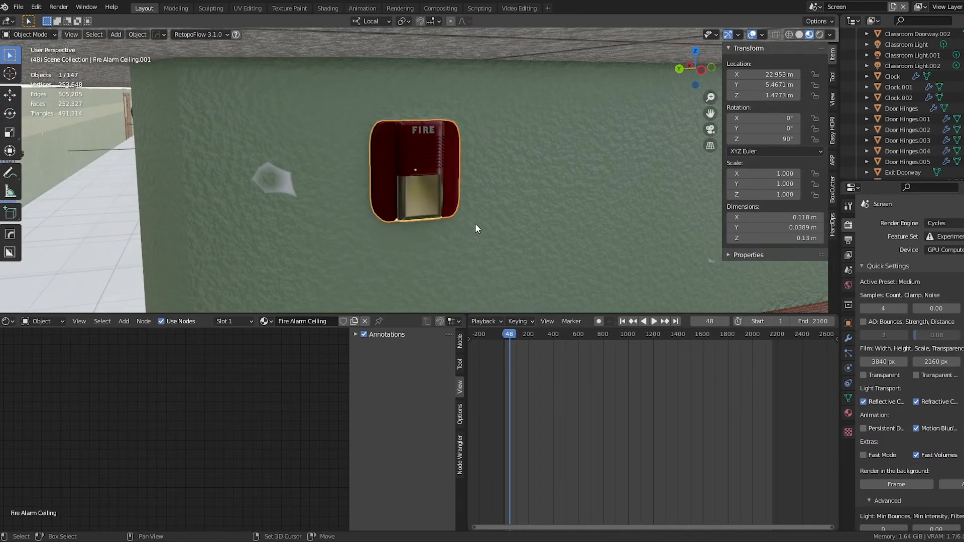
middle_click_drag(475, 224, 538, 315)
scroll(536, 245, "down", 7)
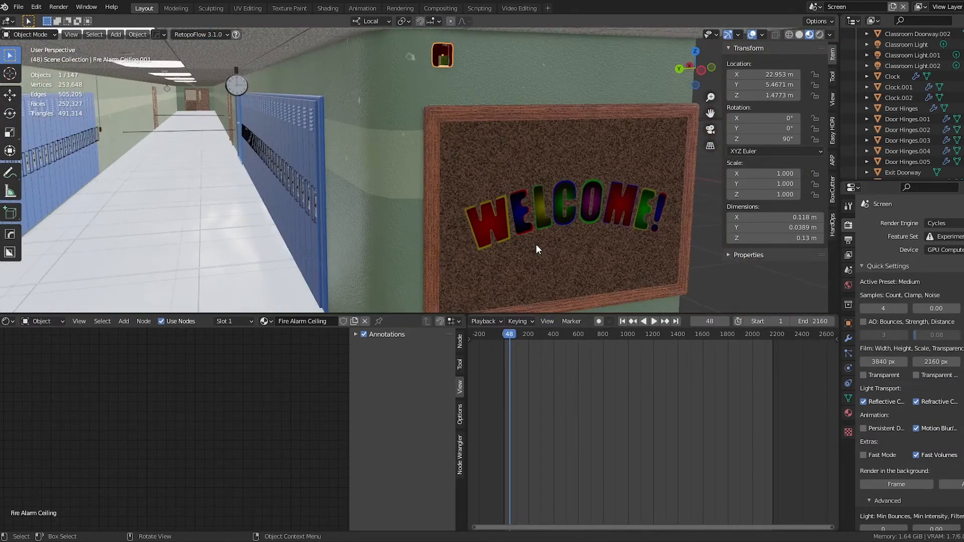
Select the Fire Alarm Puller on the hallway wall and inspect its lettering, lock, handle and wire cover up close
middle_click_drag(578, 263, 517, 103, "shift")
scroll(517, 108, "down", 6)
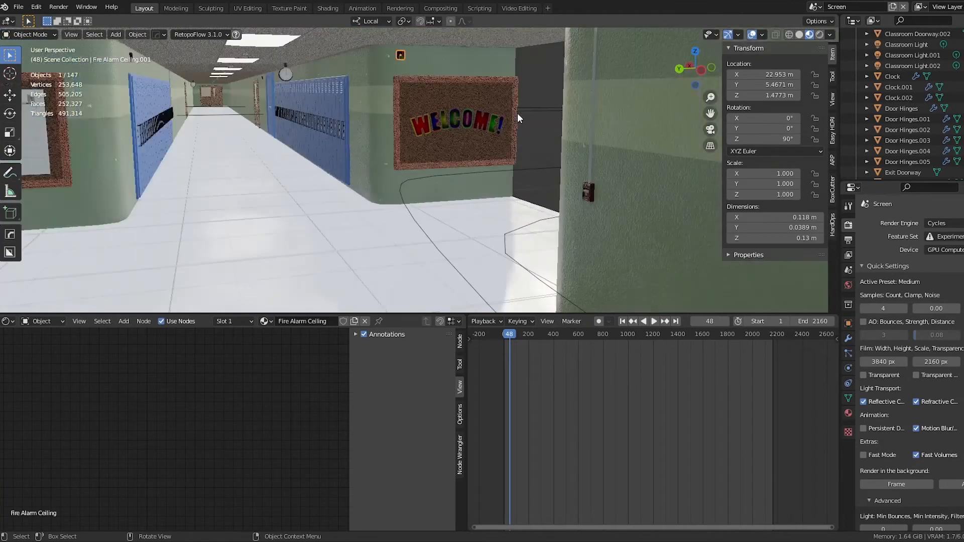
left_click(533, 188)
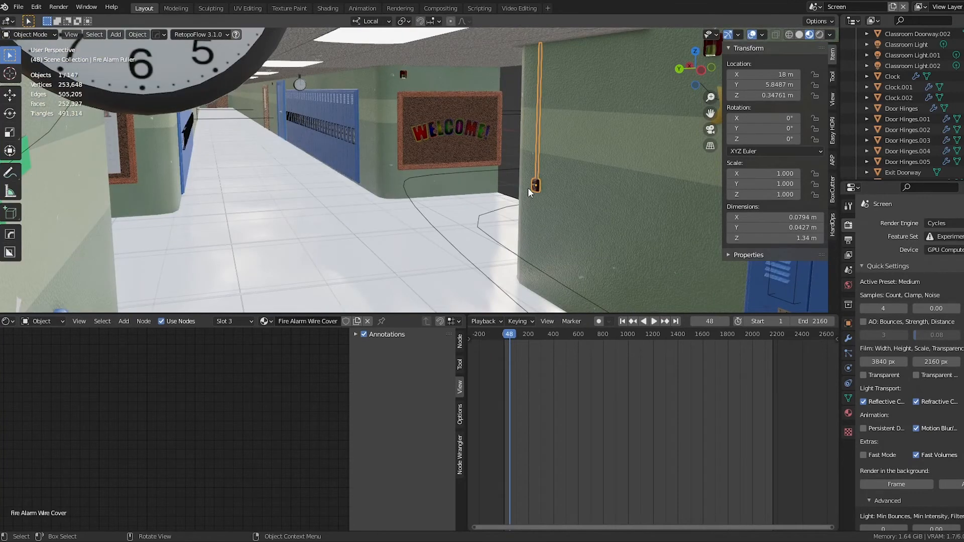
scroll(528, 187, "up", 3)
middle_click_drag(529, 188, 509, 213, "shift")
scroll(462, 228, "up", 4)
middle_click_drag(462, 244, 445, 209, "shift")
scroll(500, 201, "up", 3)
scroll(421, 234, "up", 1)
scroll(421, 234, "up", 1)
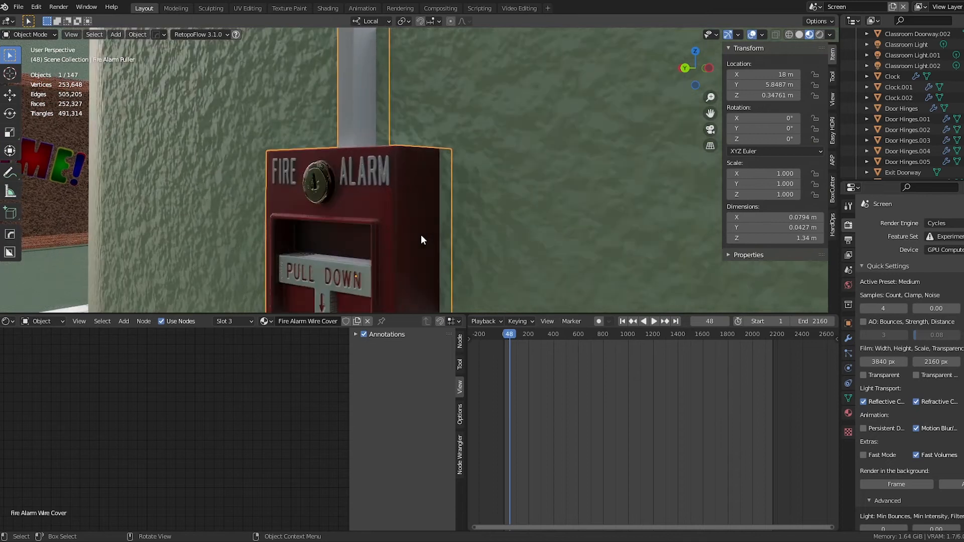
scroll(421, 234, "up", 1)
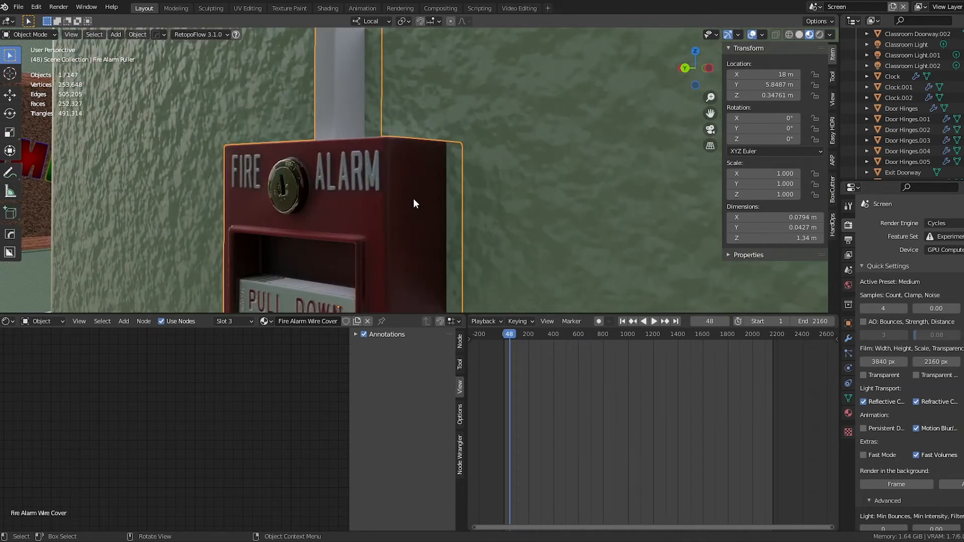
middle_click_drag(420, 195, 527, 206)
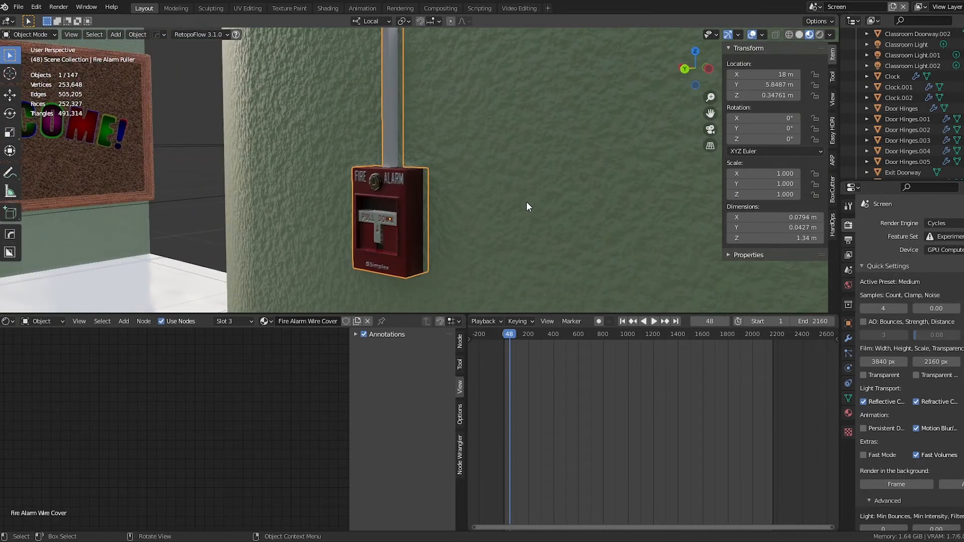
scroll(526, 206, "down", 5)
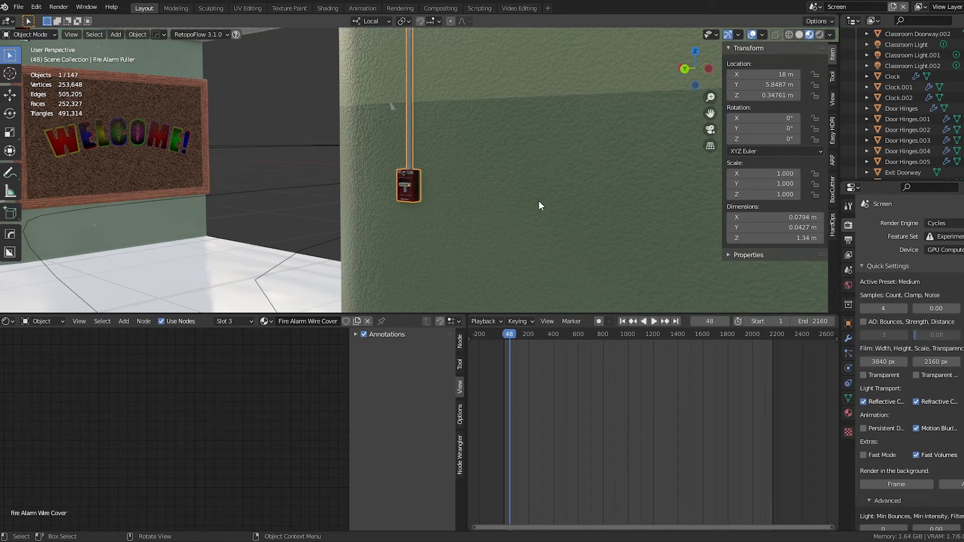
middle_click_drag(528, 200, 685, 198)
middle_click_drag(680, 199, 544, 210)
scroll(544, 210, "up", 3)
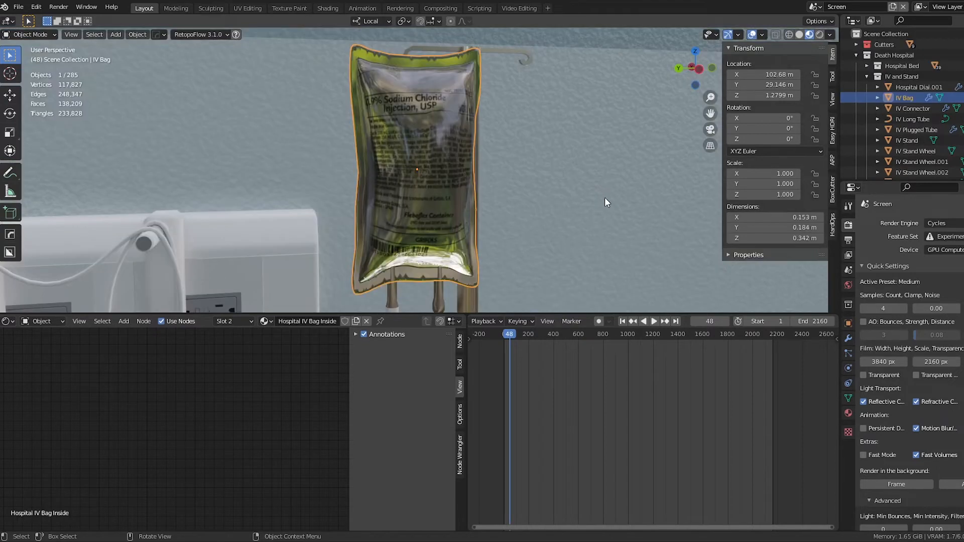
Frame the IV Bag in the hospital scene and inspect its label and transparent material from several angles
middle_click_drag(607, 199, 651, 182)
middle_click_drag(477, 161, 495, 192)
scroll(543, 191, "down", 6)
key("KP_Decimal")
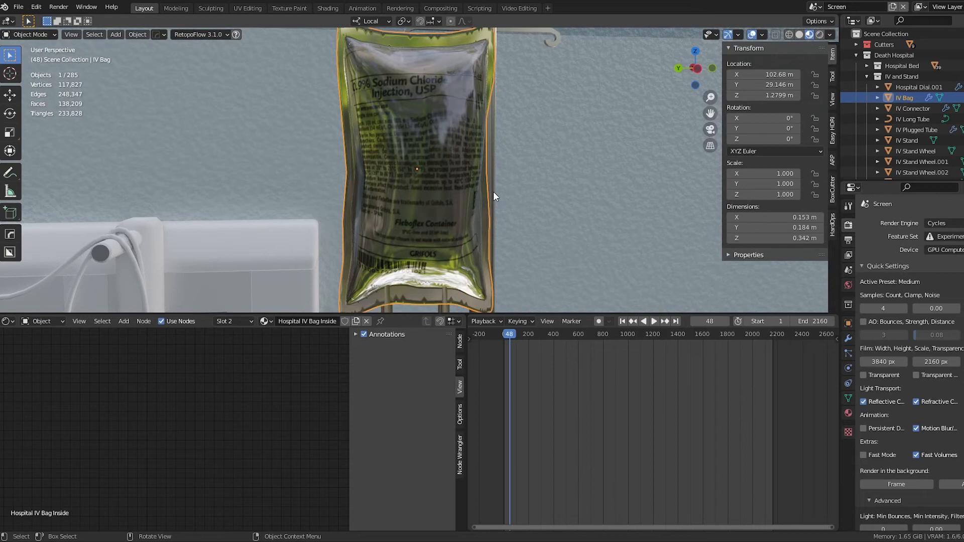
middle_click_drag(452, 193, 446, 172)
middle_click_drag(448, 122, 478, 191)
Examine the IV Bag's mesh in Edit Mode and return to Object Mode
key("Tab")
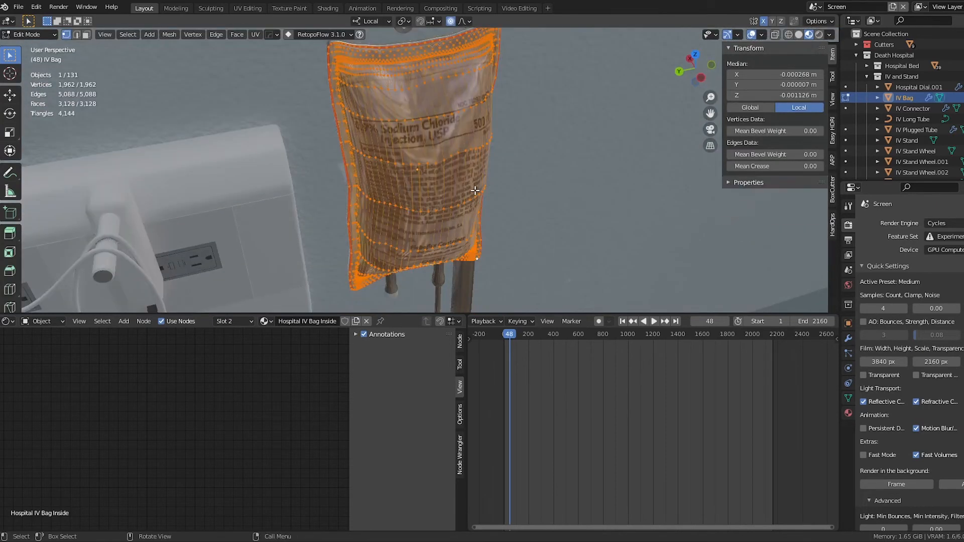
middle_click_drag(476, 194, 390, 100)
middle_click_drag(532, 176, 491, 241)
key("Tab")
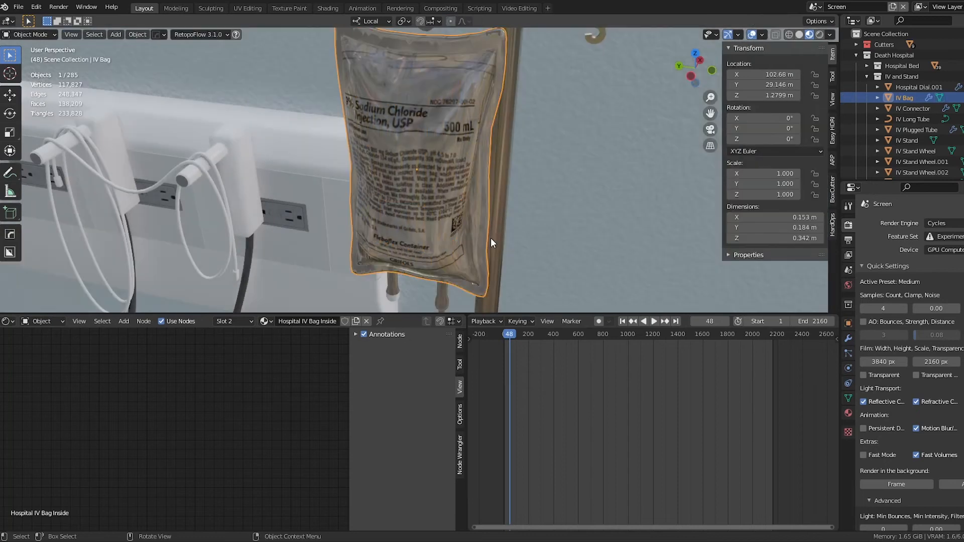
middle_click_drag(500, 234, 474, 230)
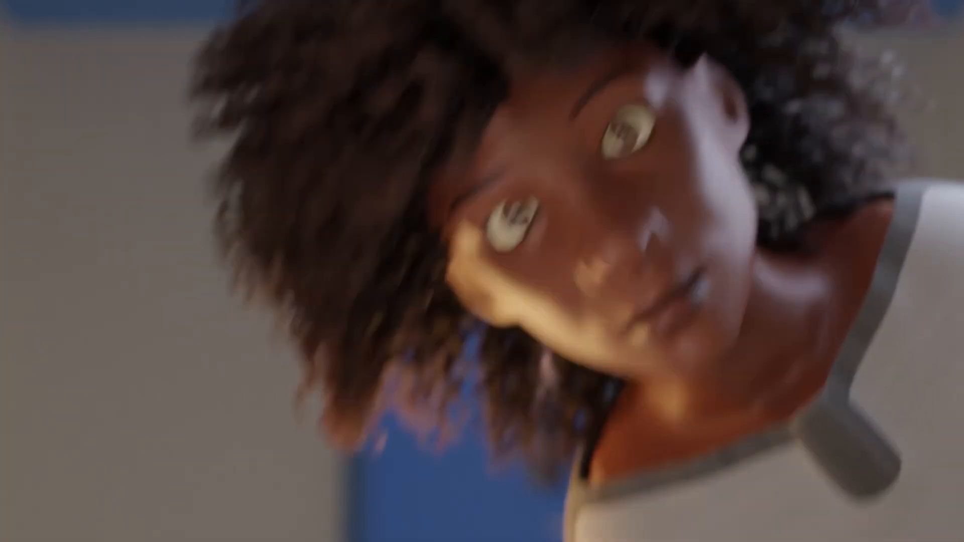
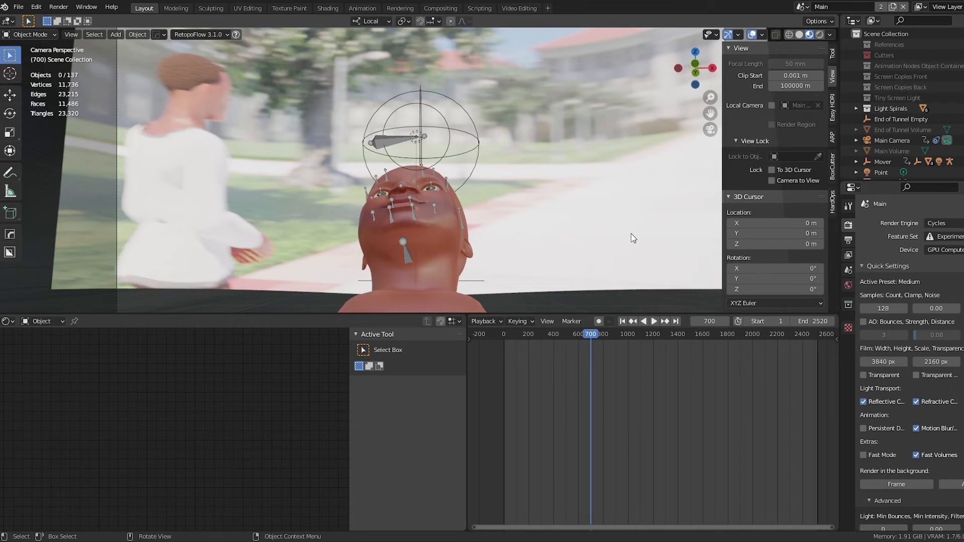
Review the Main scene through its camera at frames 889, 576 and 683
left_click(614, 337)
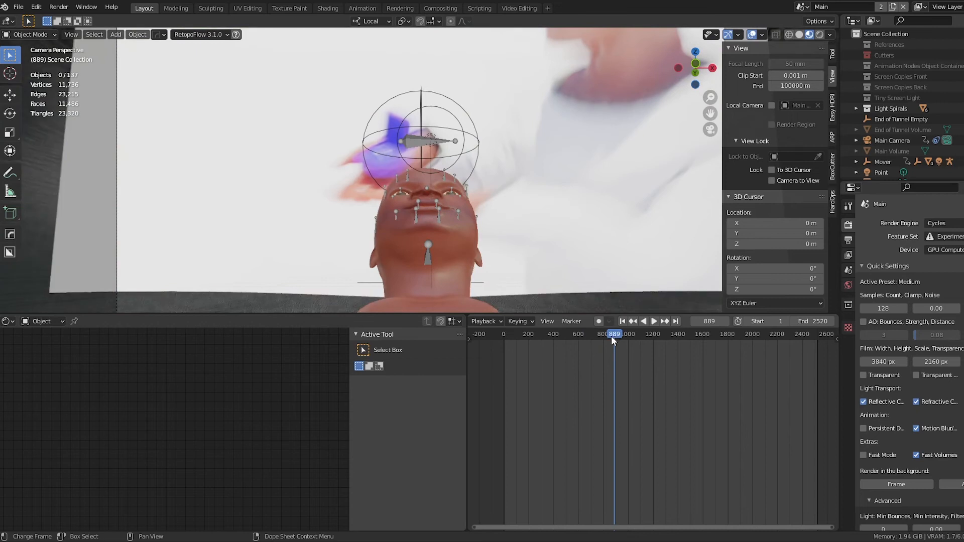
left_click(576, 337)
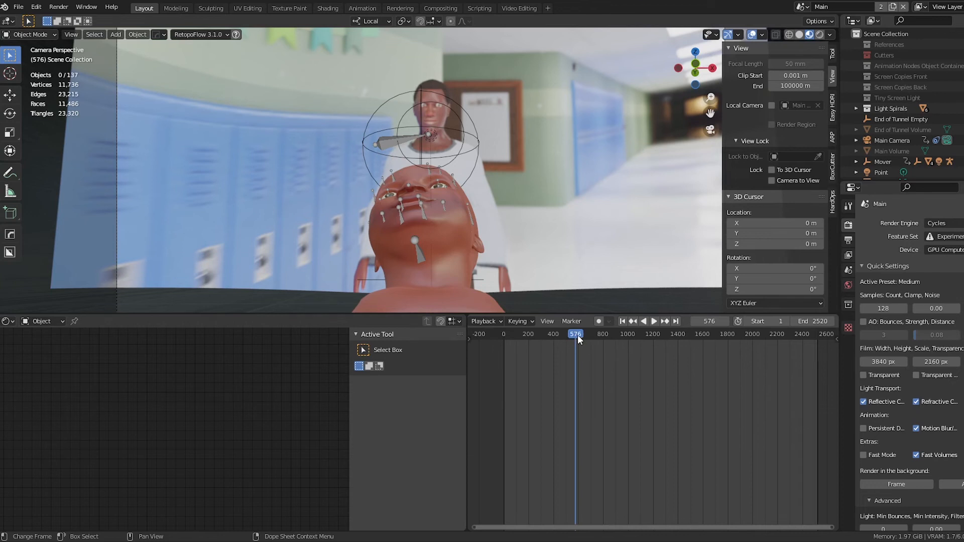
left_click(589, 336)
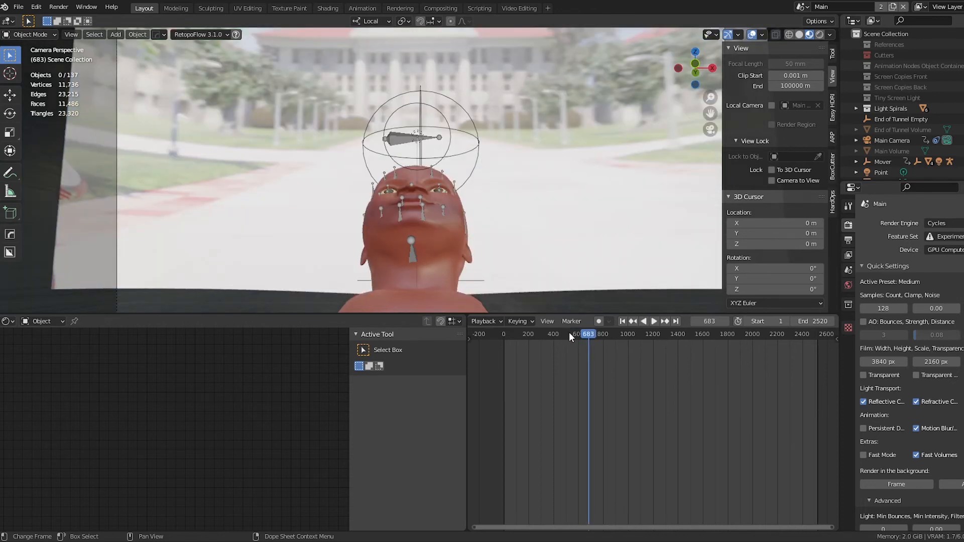